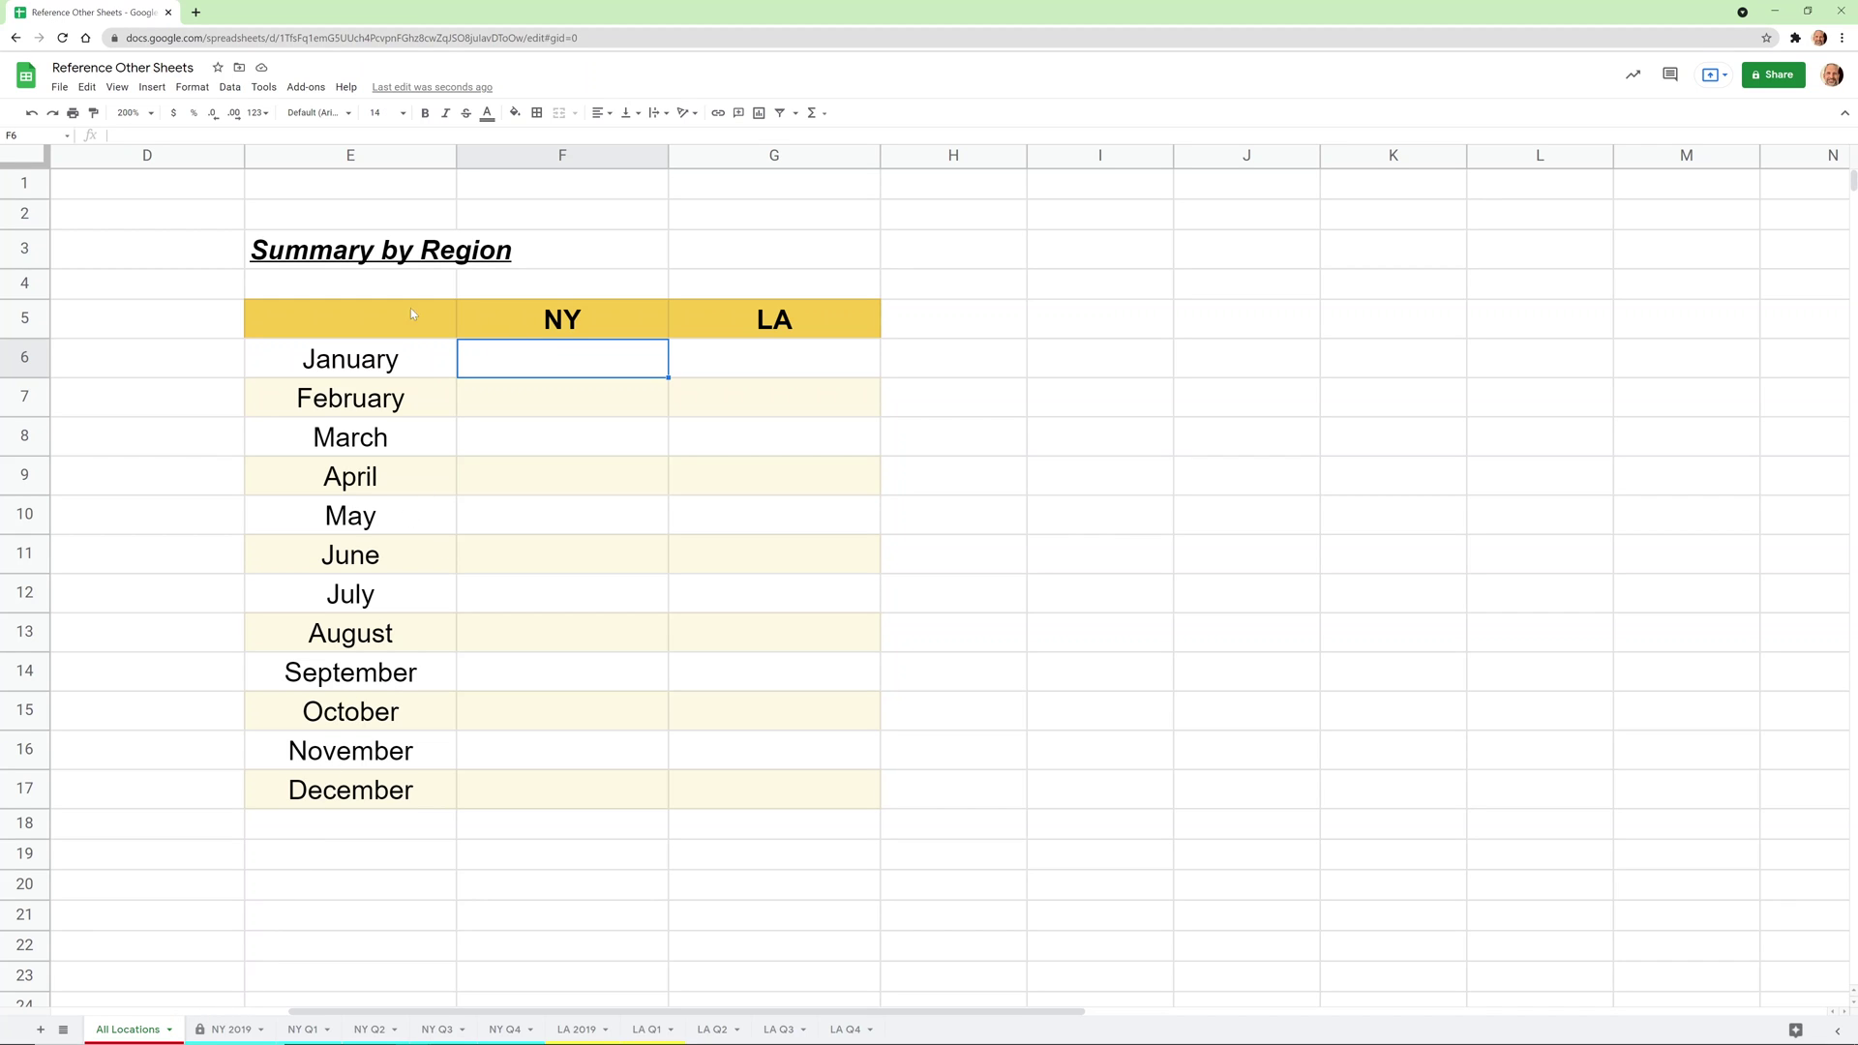
Look over the summary table and the NY 2019, NY Q2 and LA 2019 sheets.
left_click_drag(349, 281, 1055, 827)
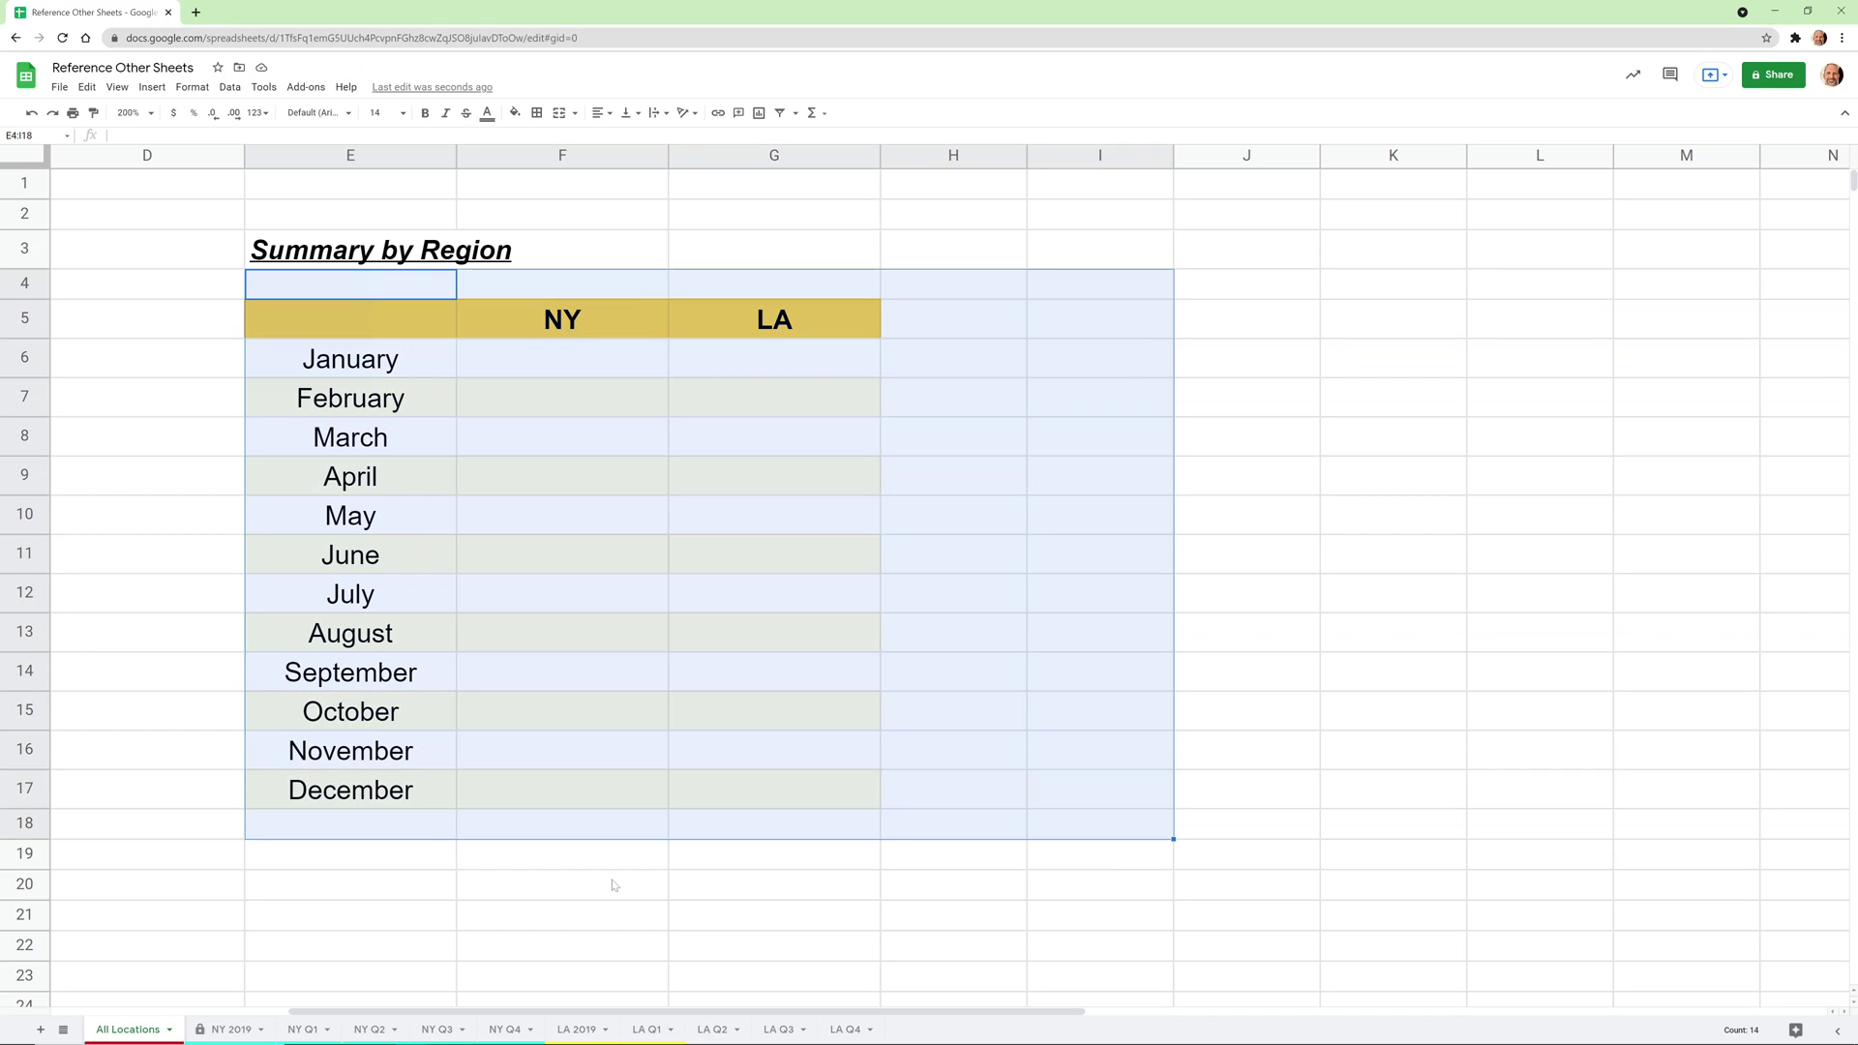
left_click(378, 883)
left_click(232, 1031)
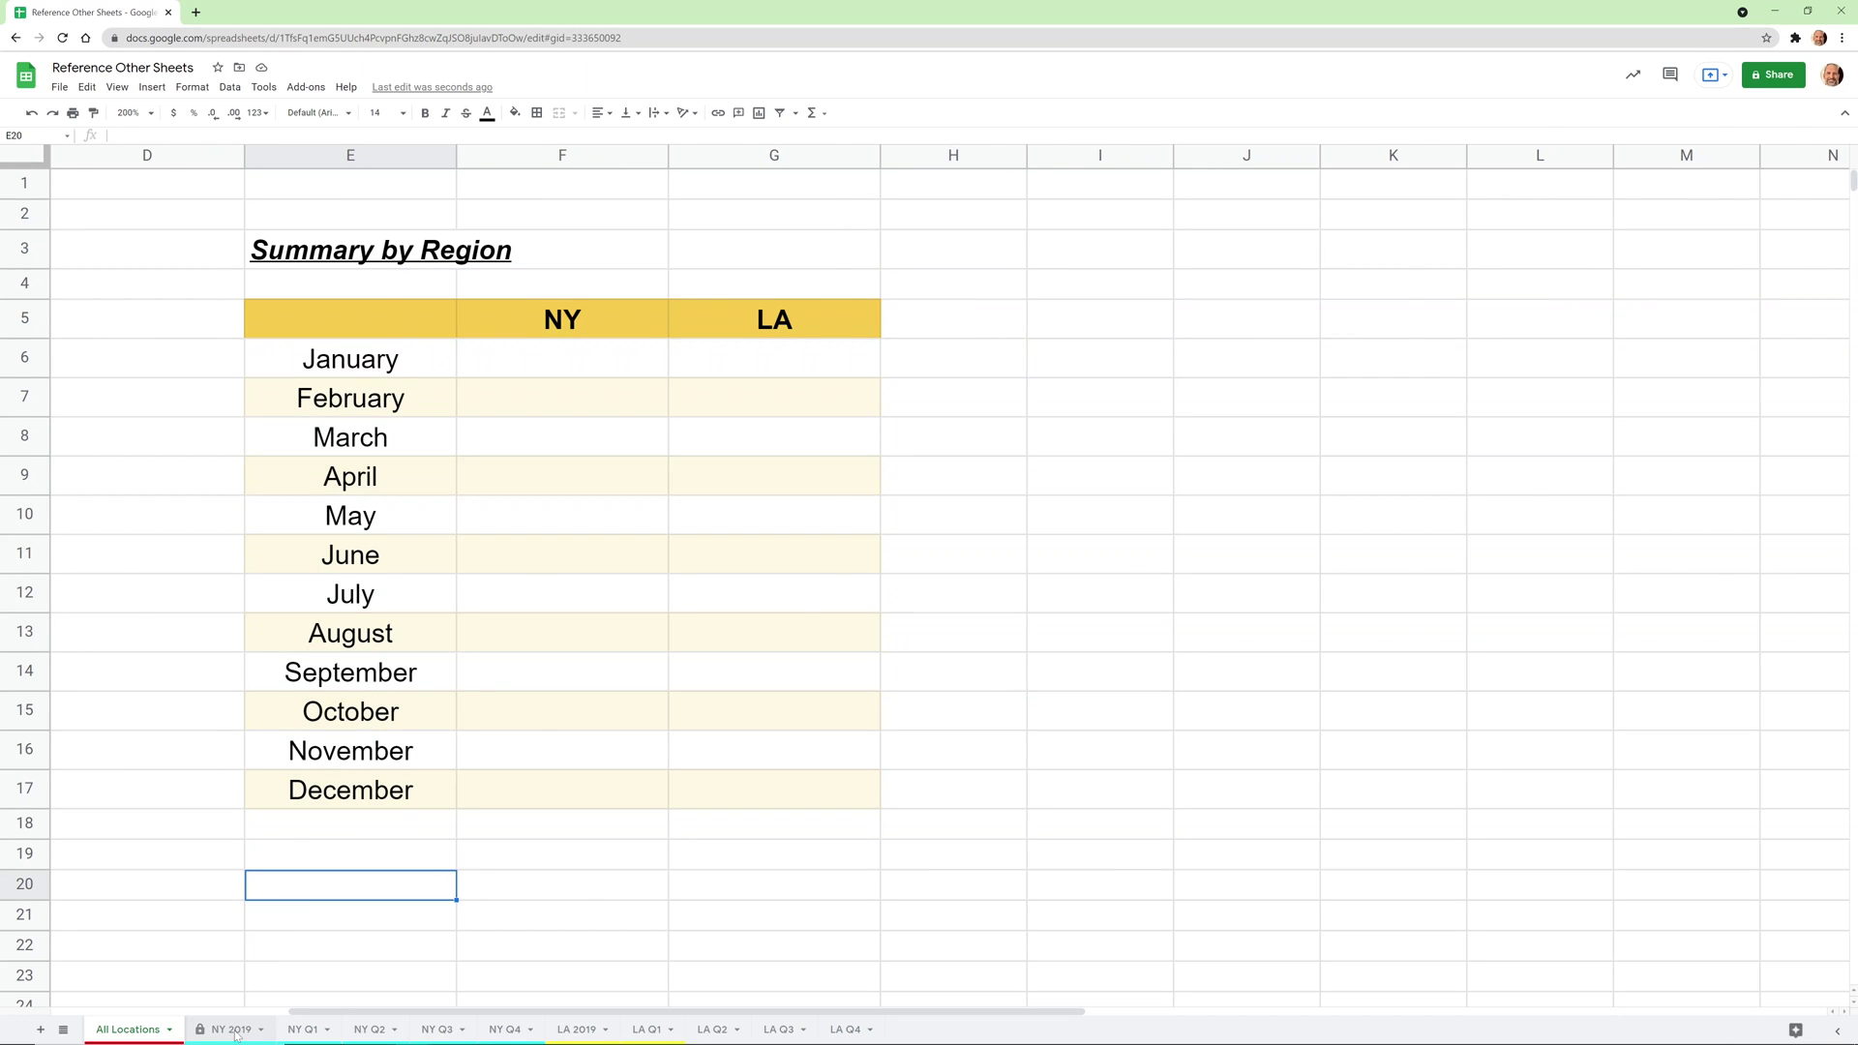
left_click(393, 1038)
left_click(558, 1030)
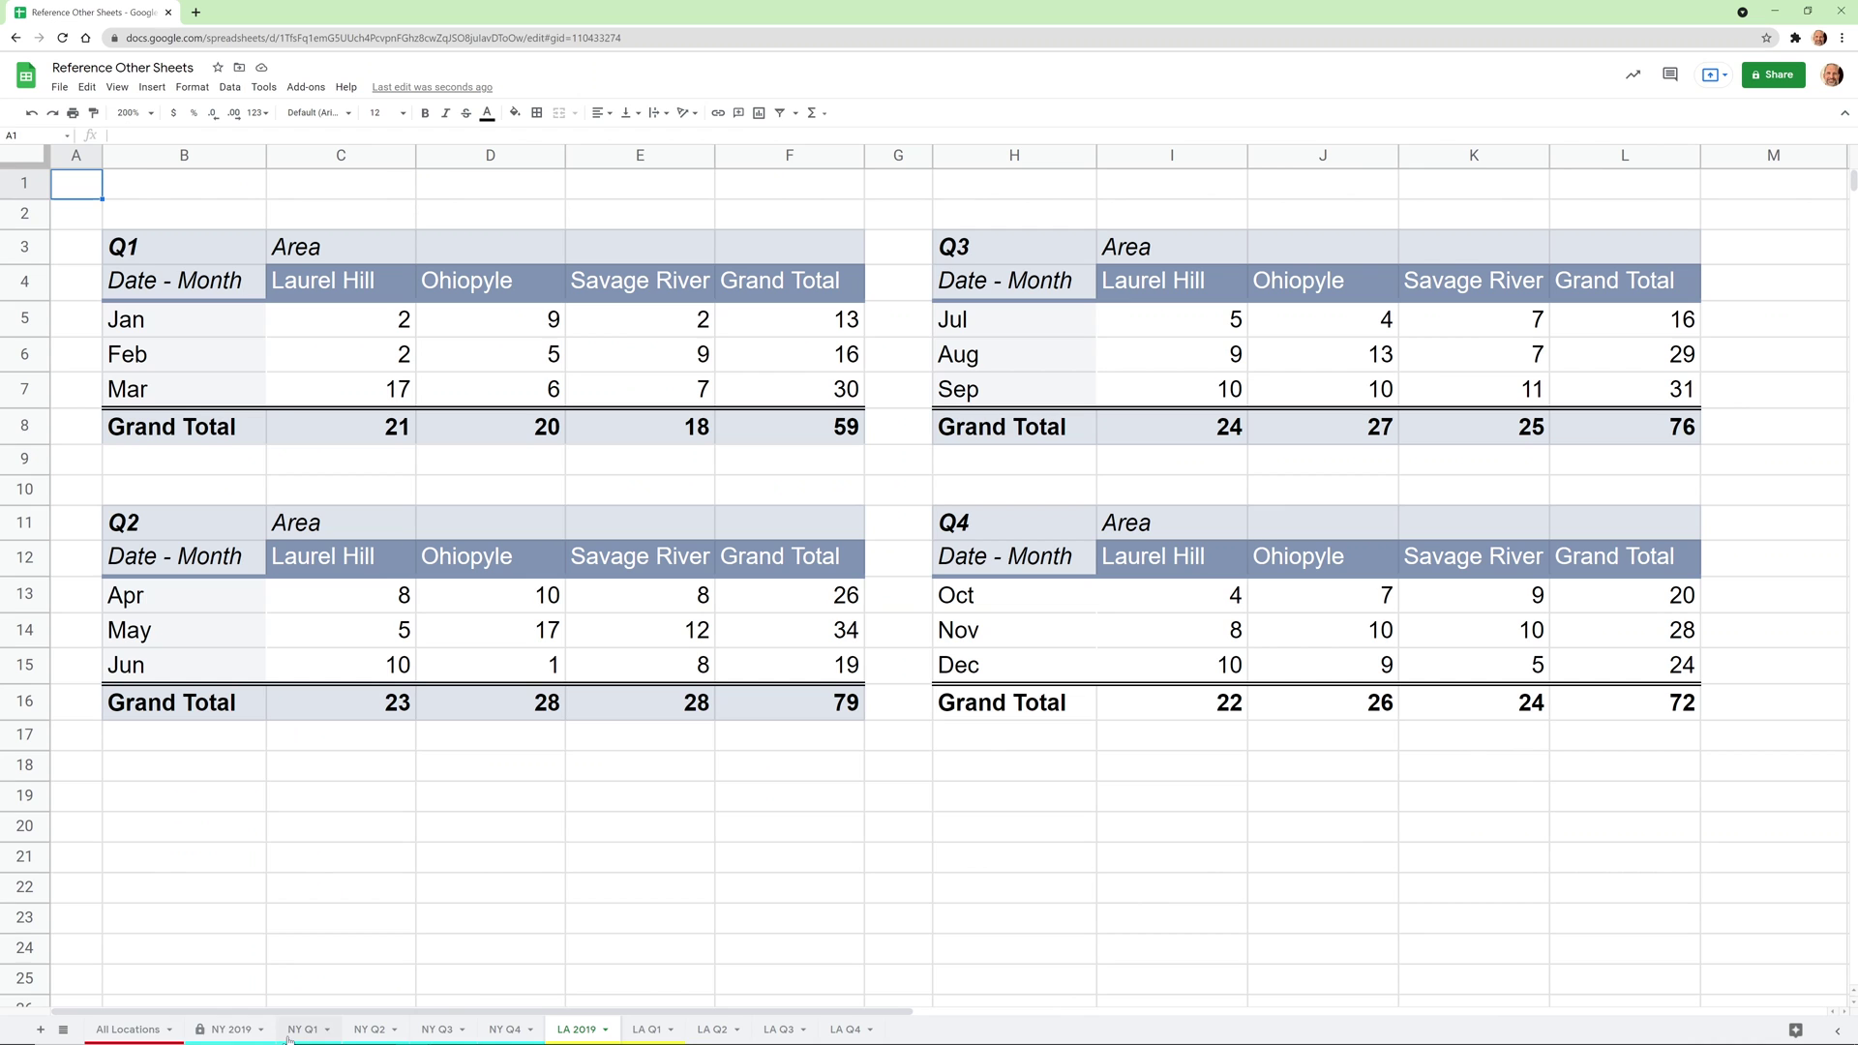
left_click(128, 1030)
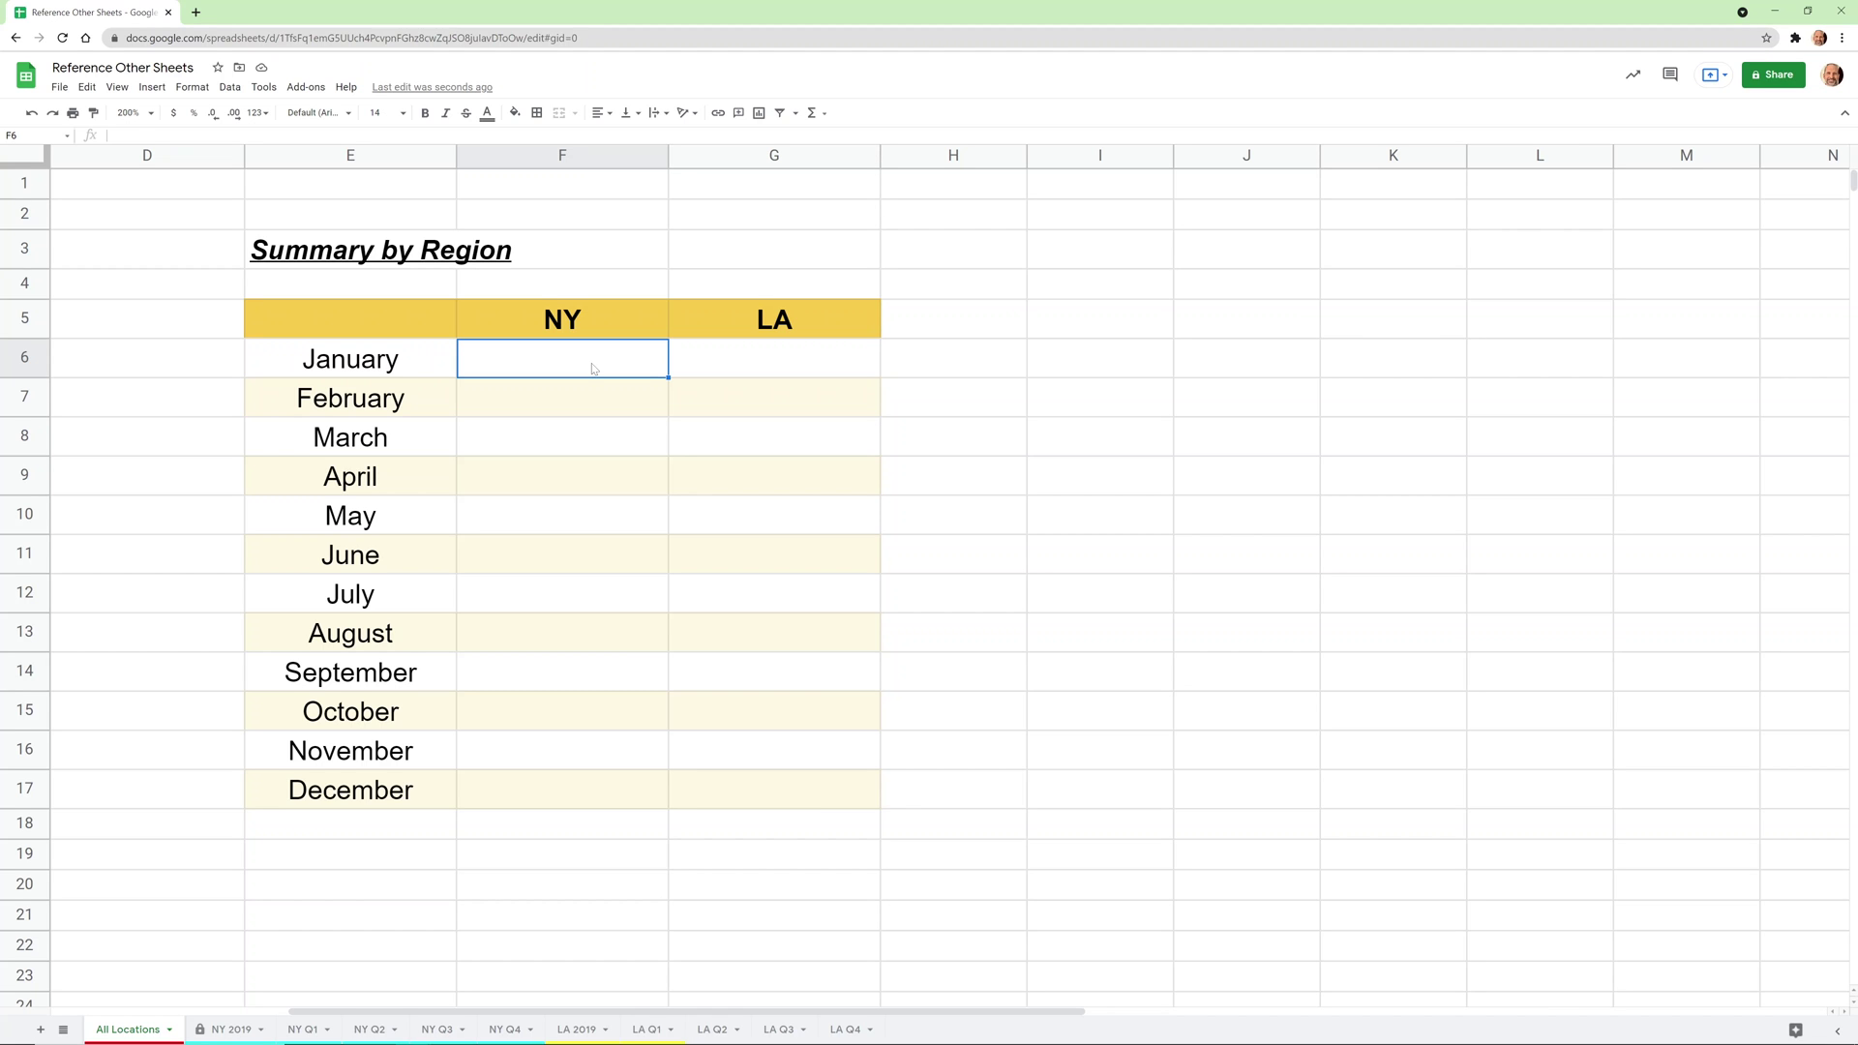
As a test, put 99999 in I6 and make F6 reference it with =I6.
left_click(1028, 361)
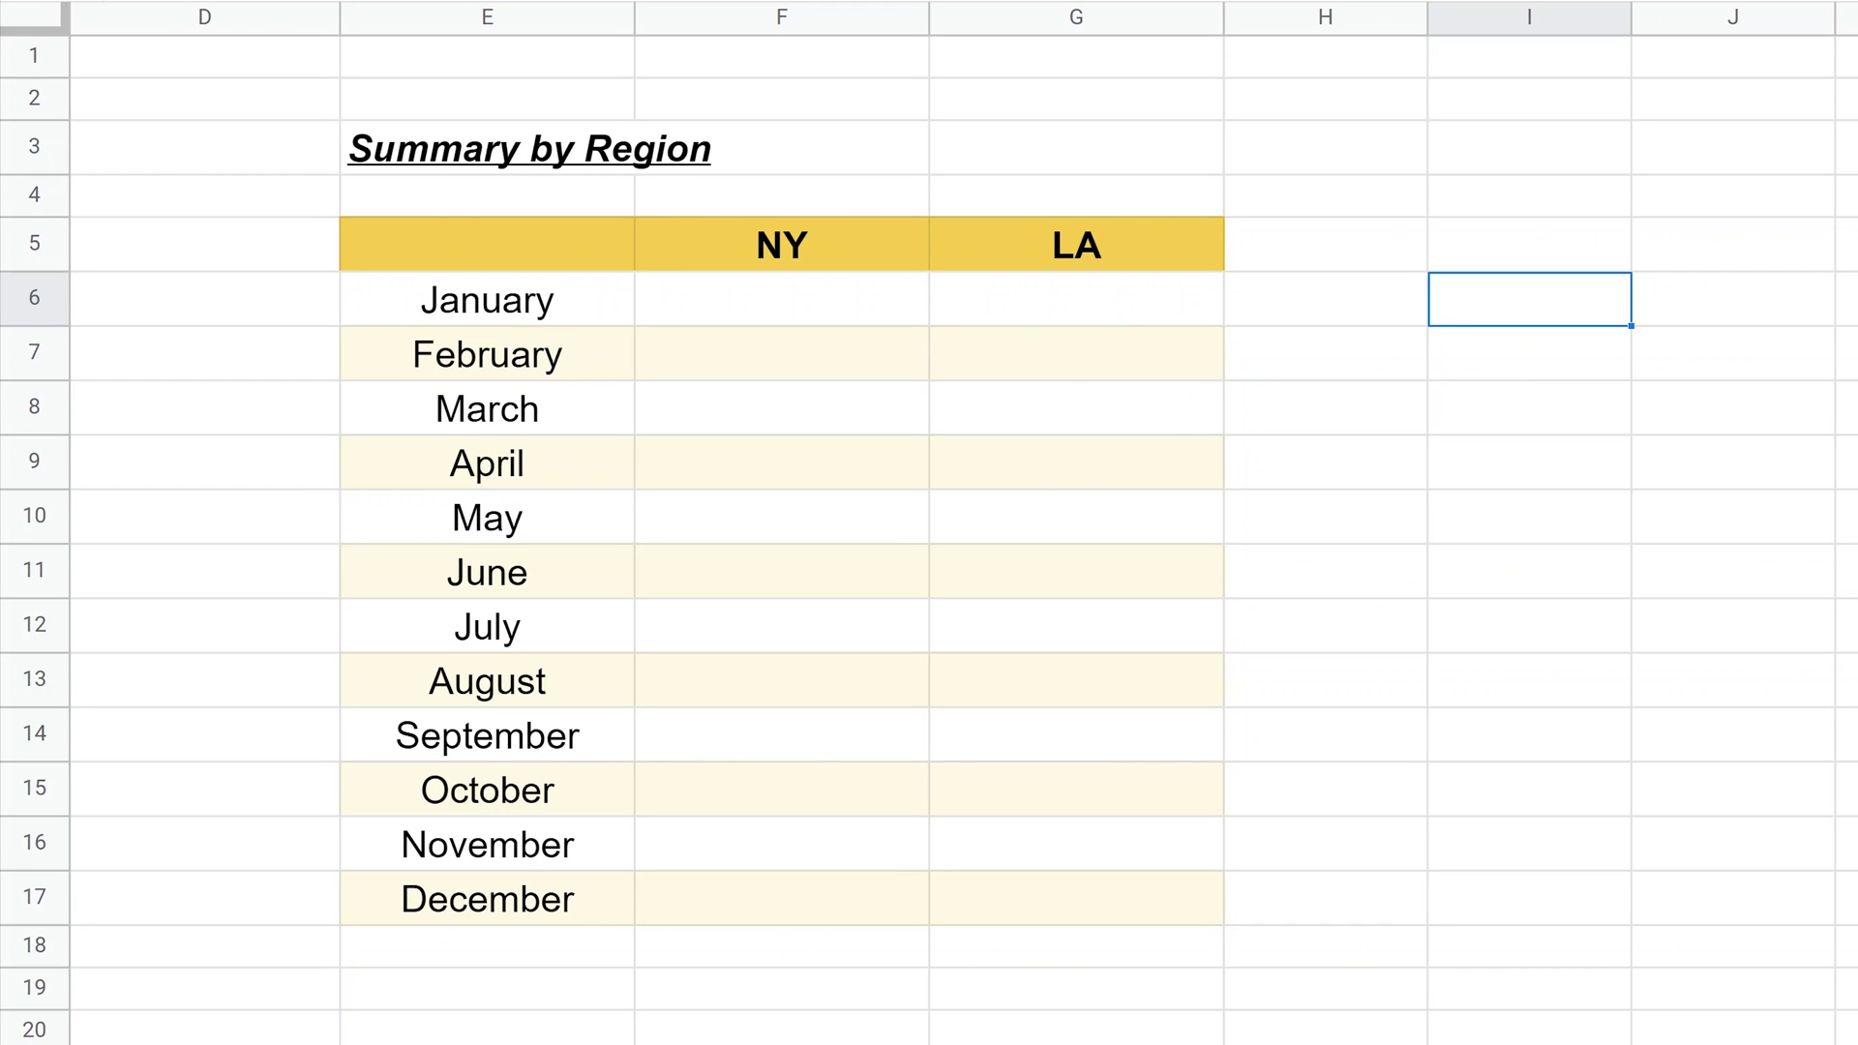
type("99999")
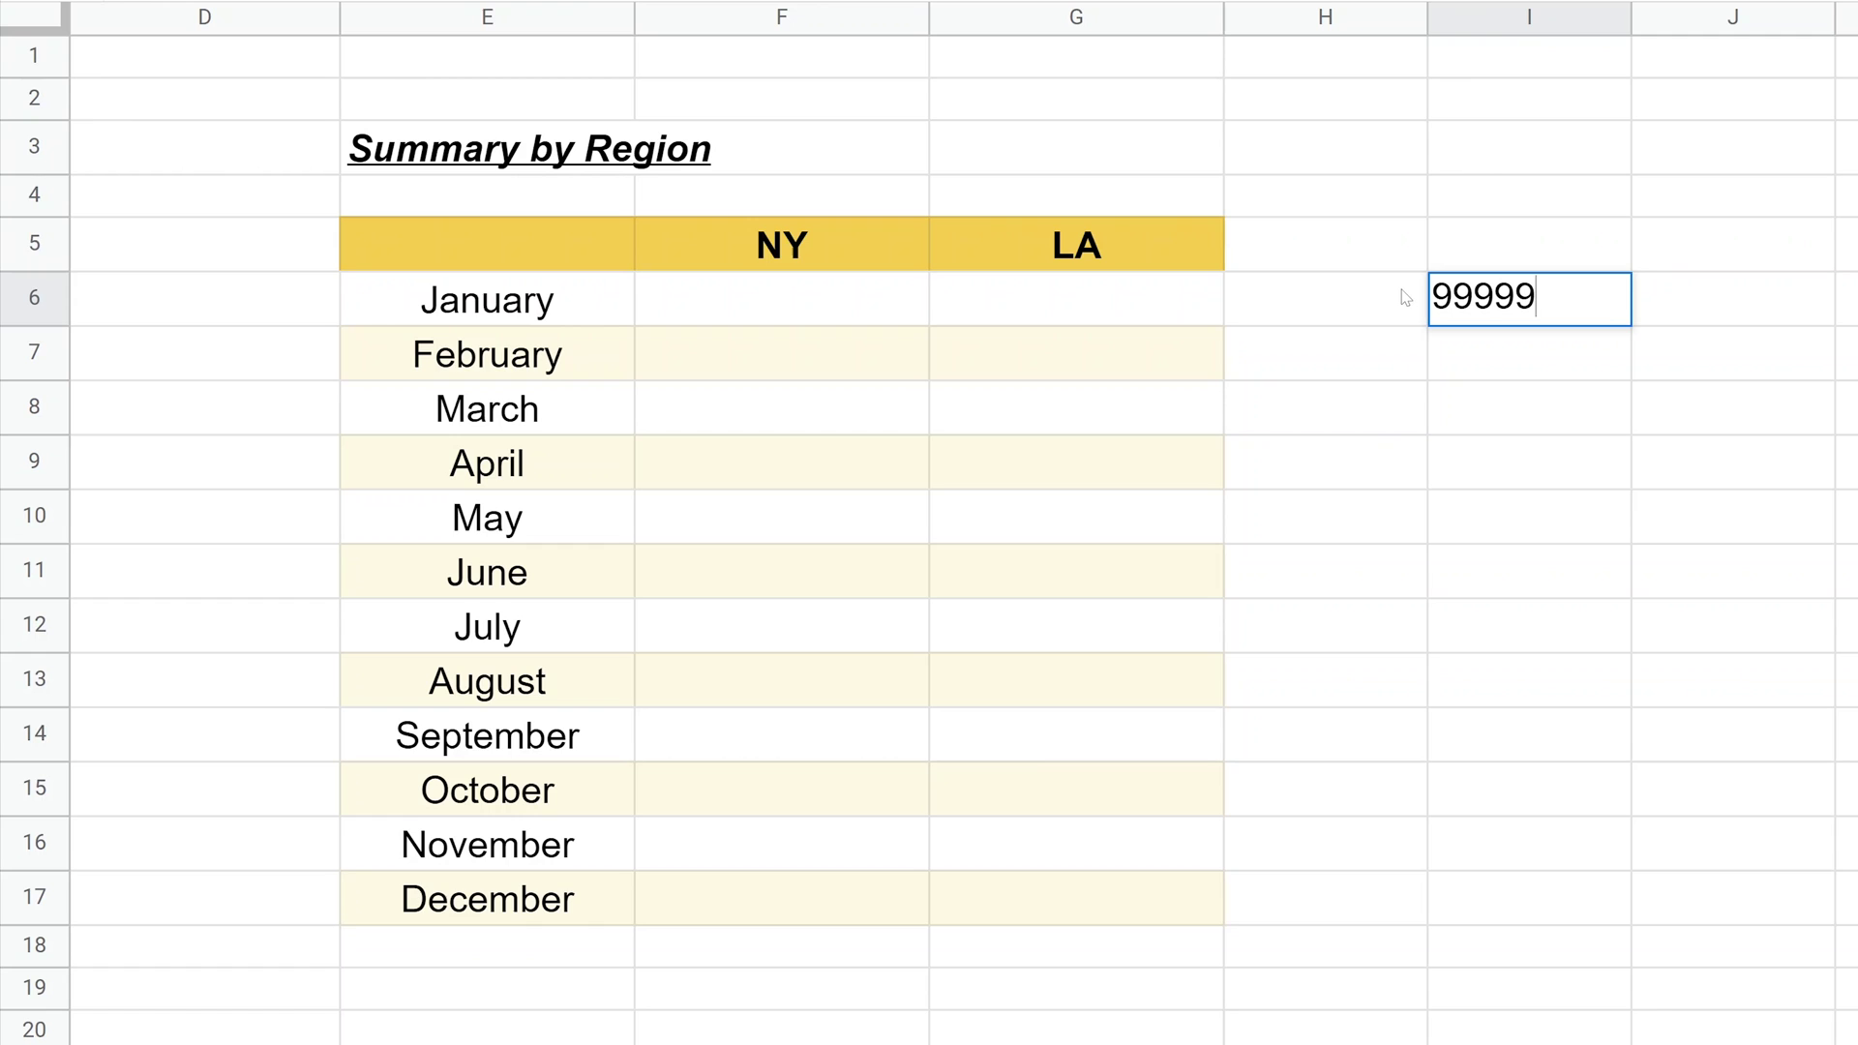
key("Return")
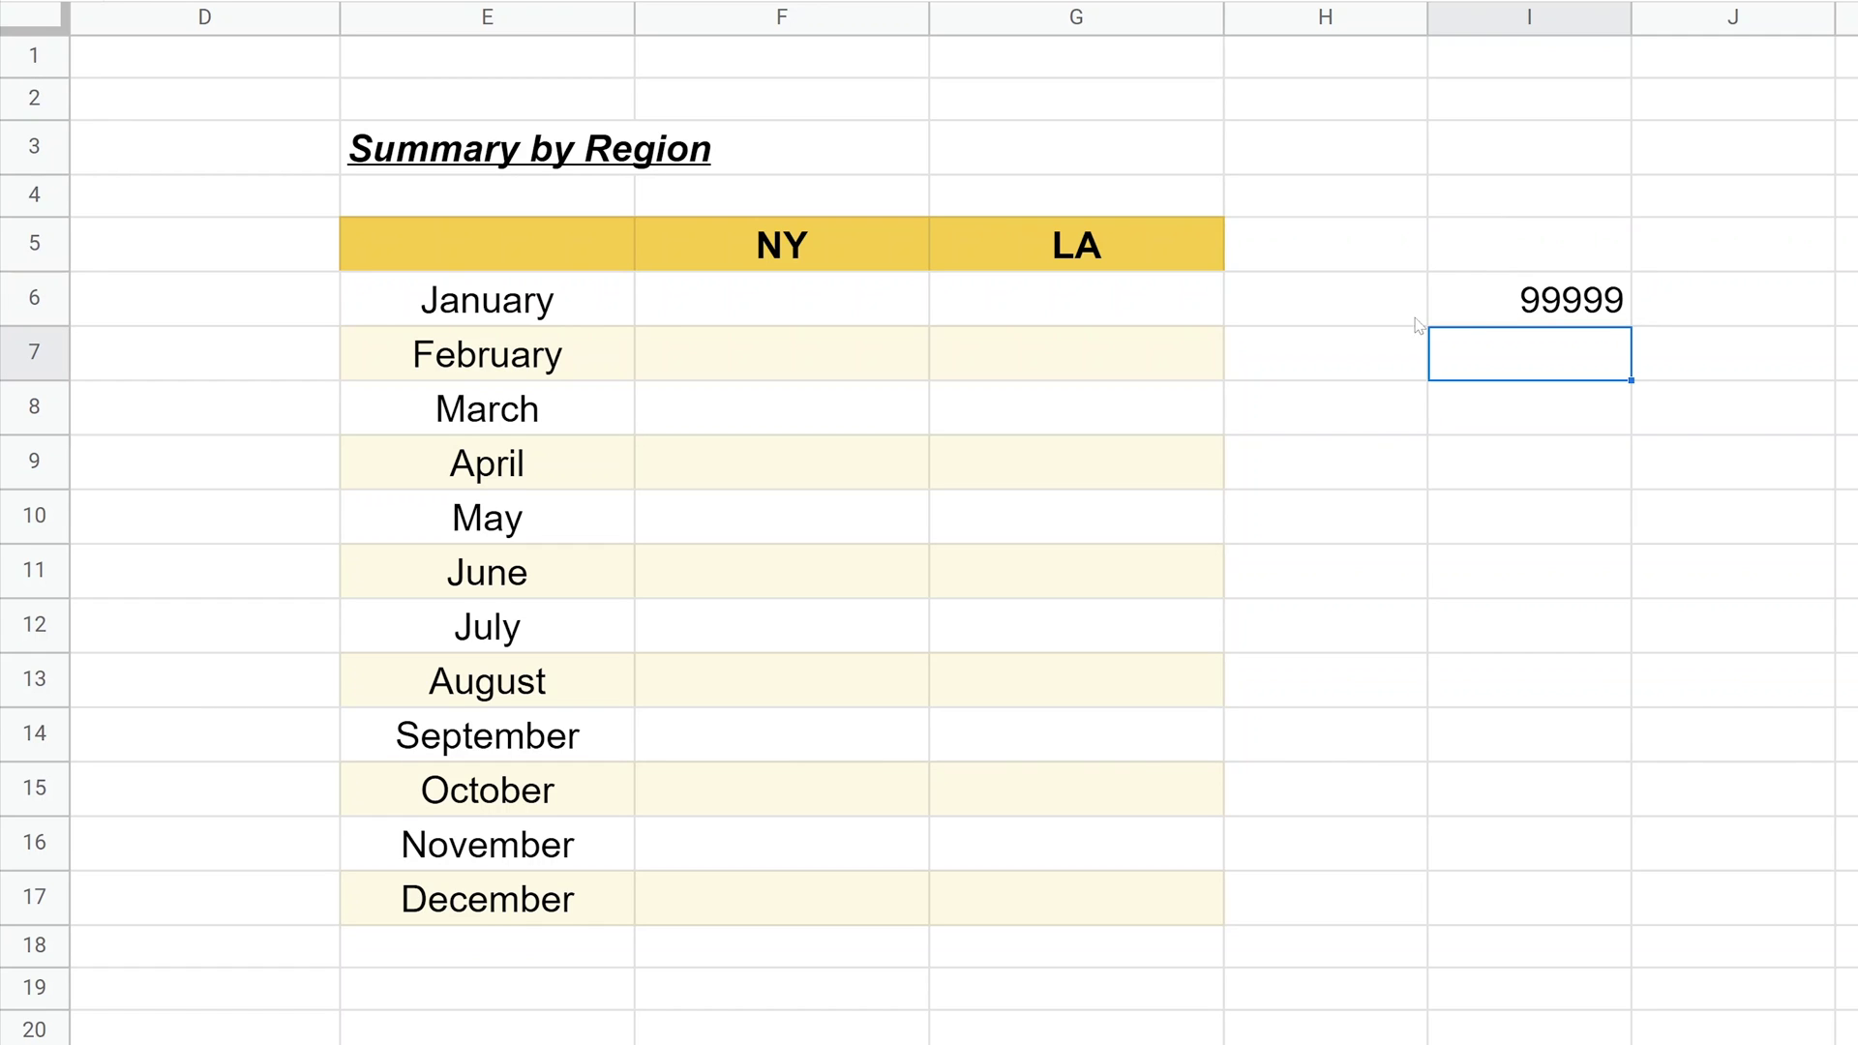
left_click(719, 303)
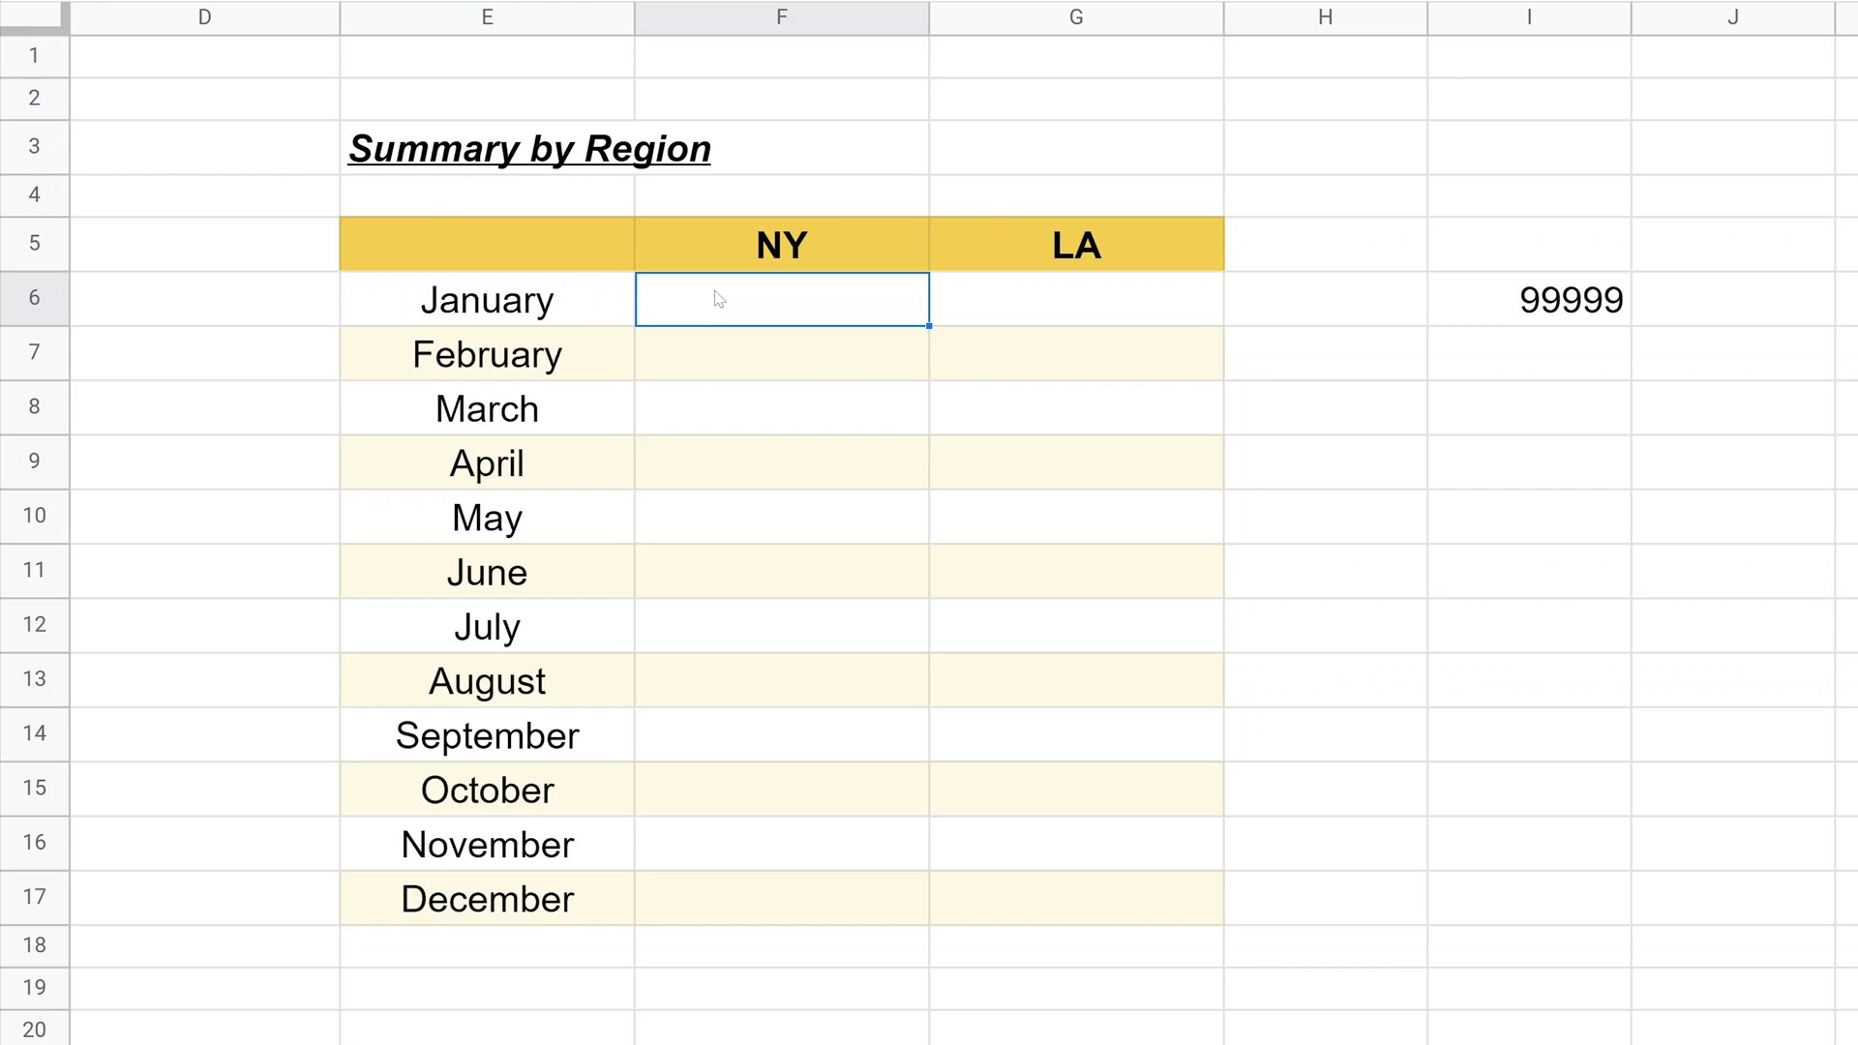
type("=")
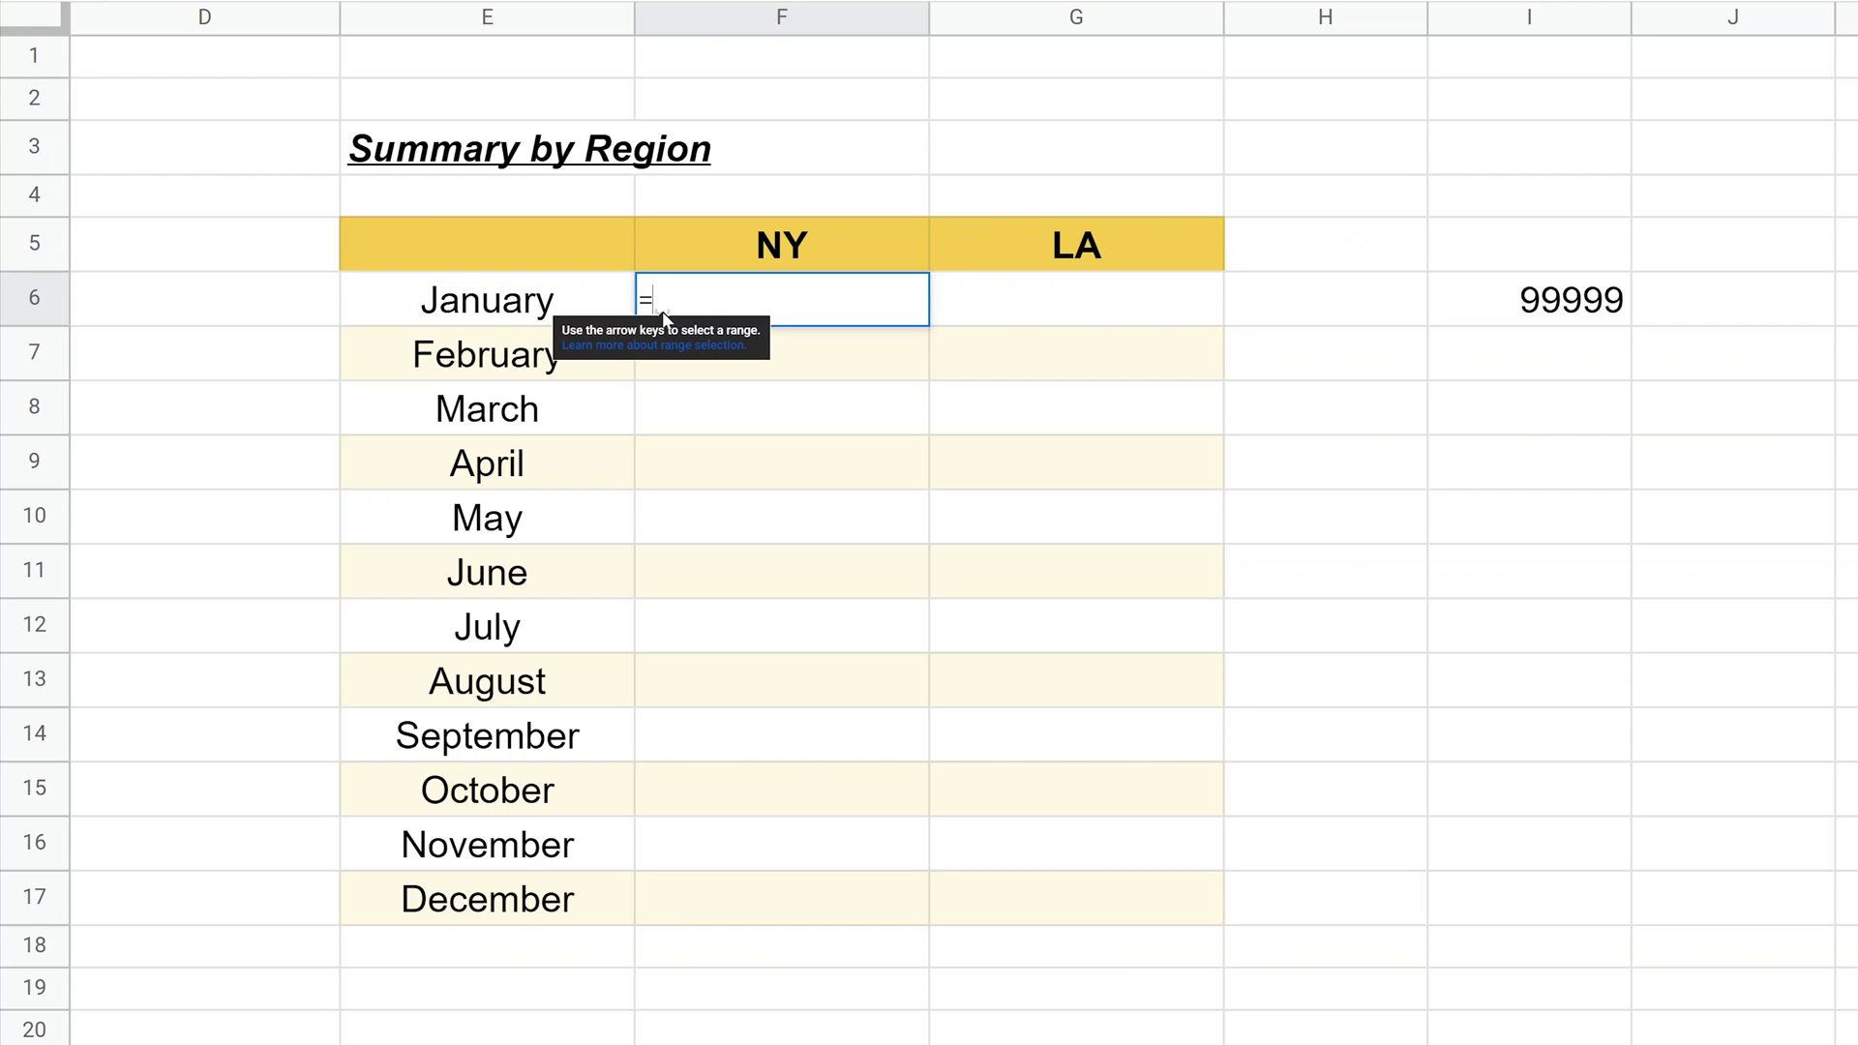
left_click(1491, 313)
key("Return")
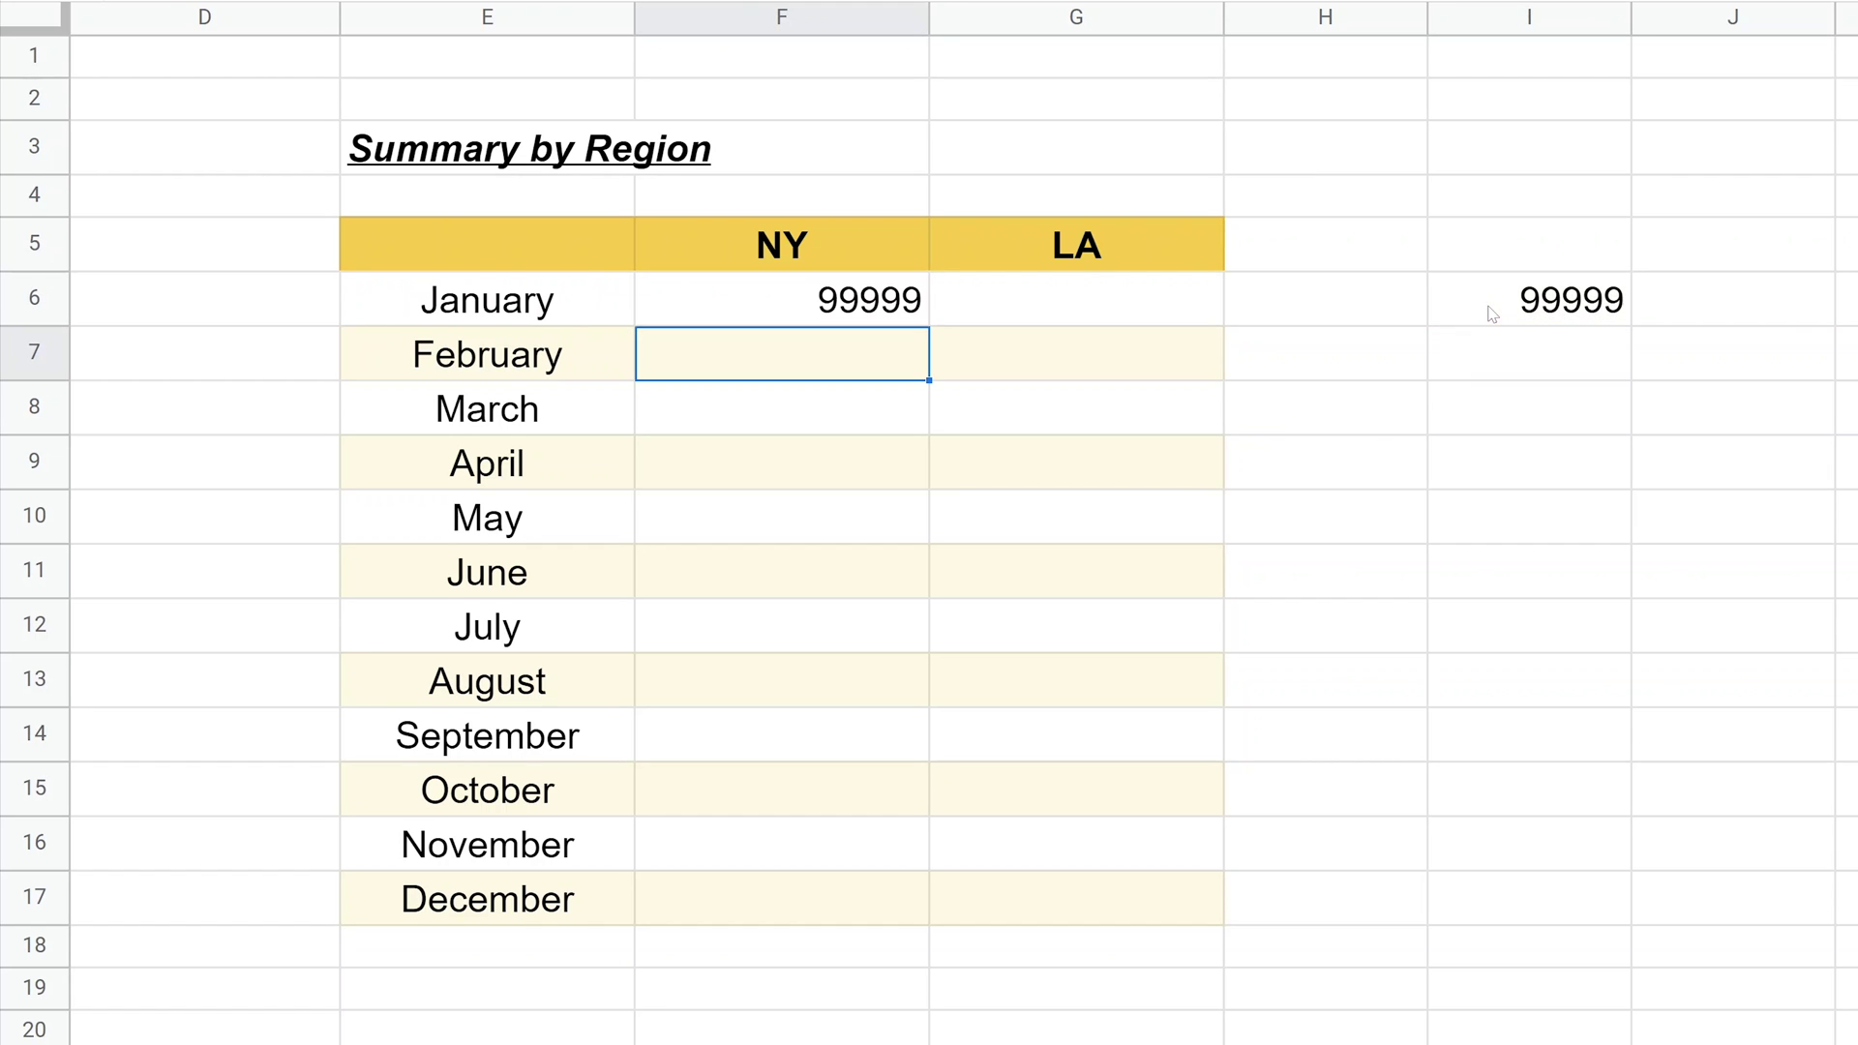
Inspect the test formula, then clear the test values from F6 through I6.
left_click(925, 307)
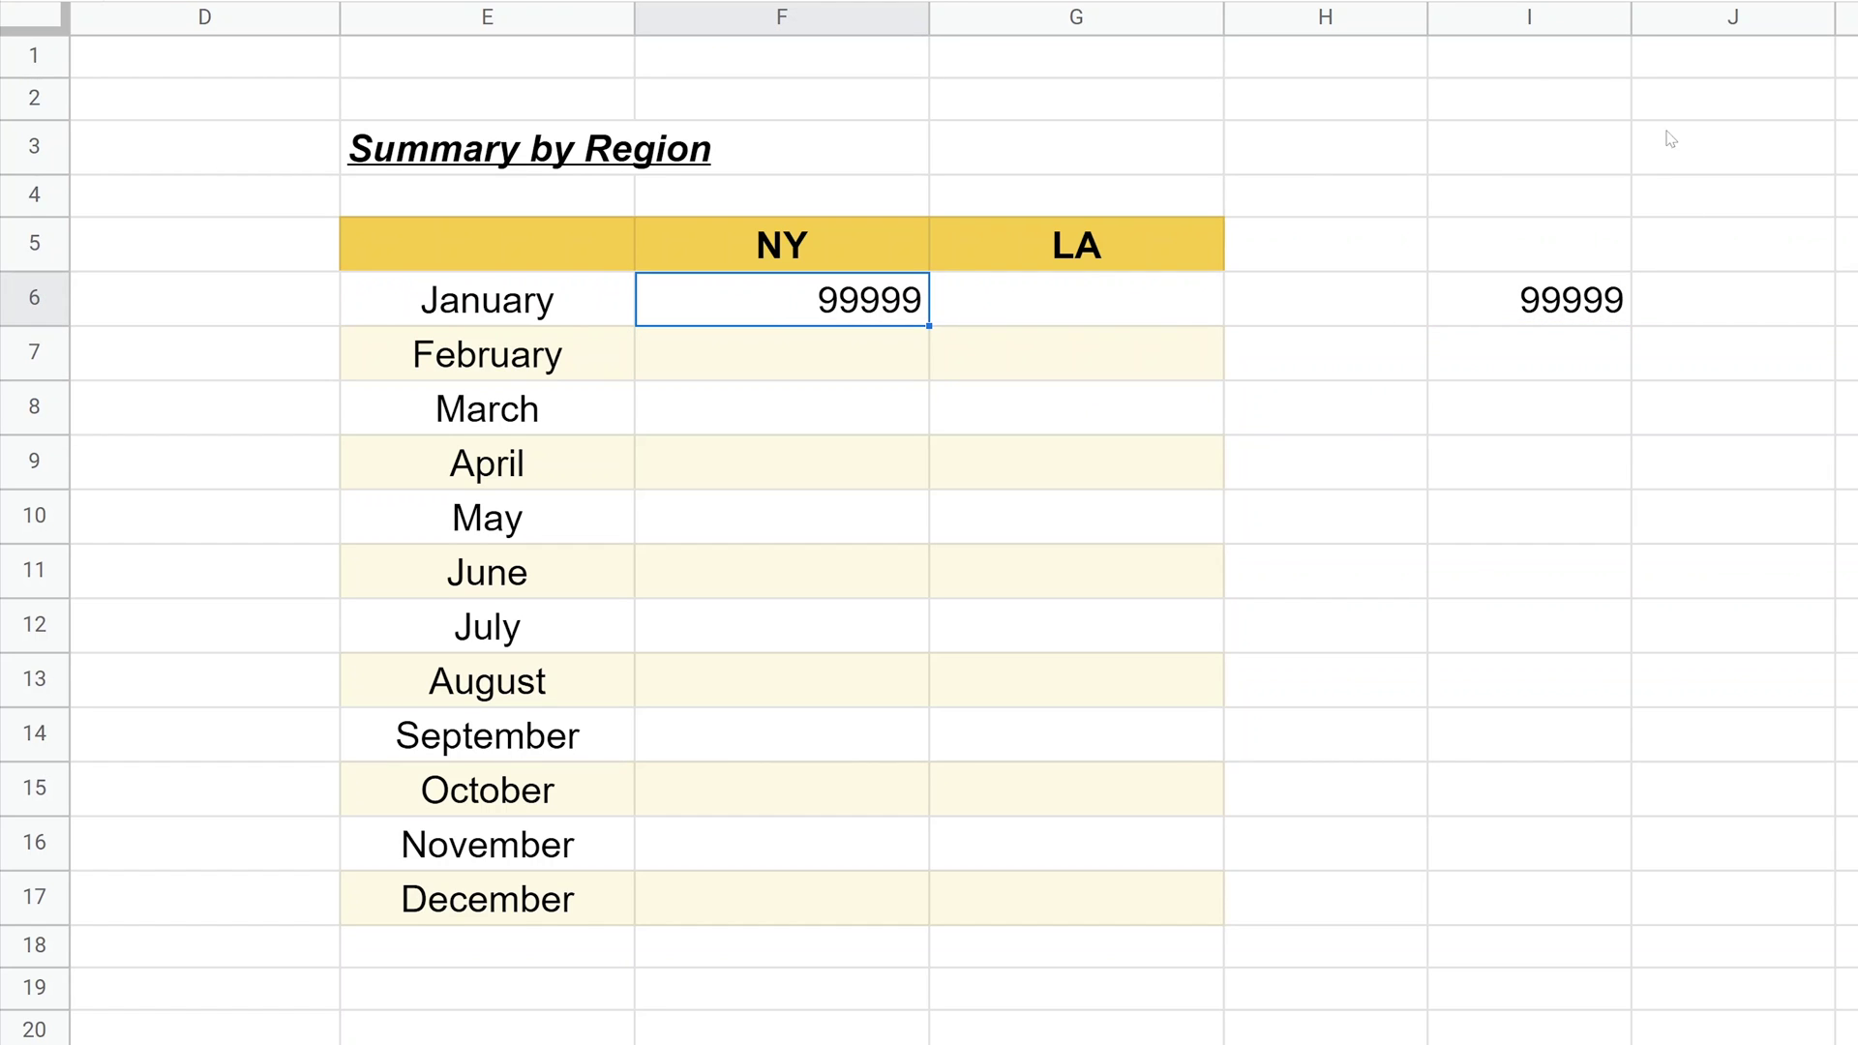
left_click(1450, 292)
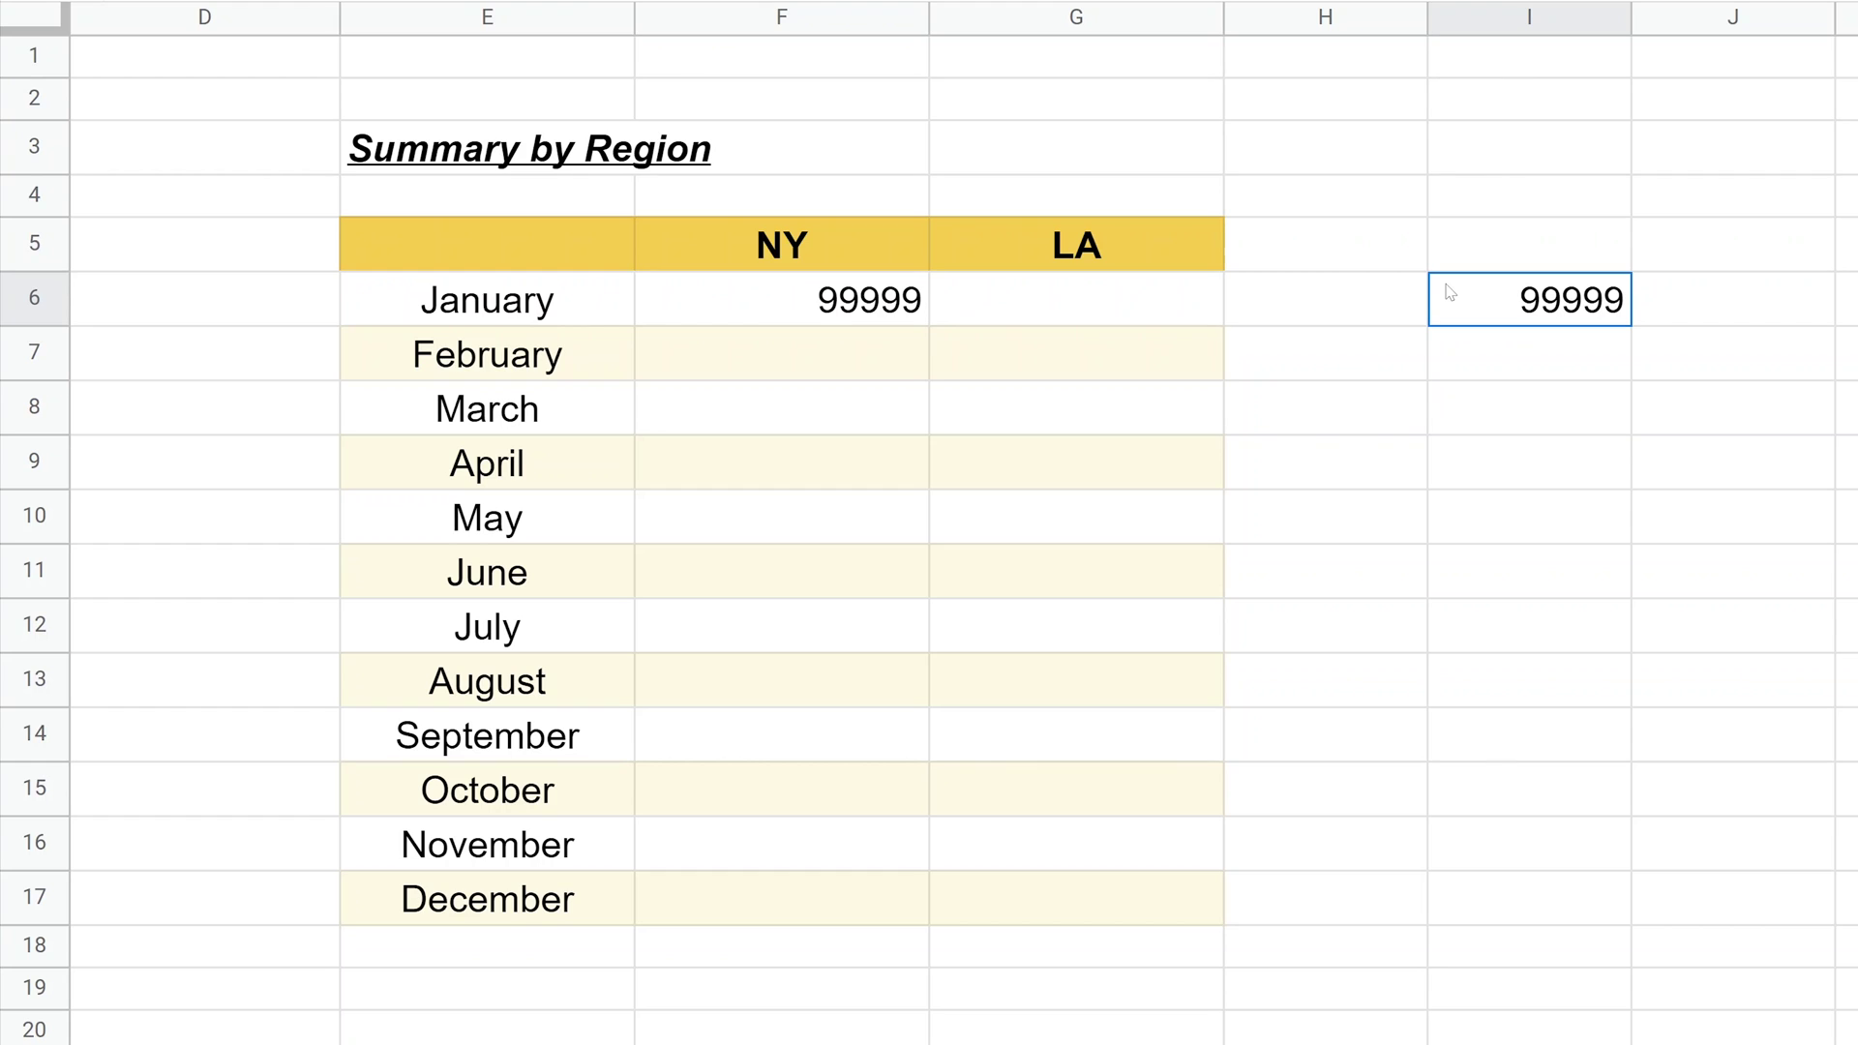
left_click(820, 314)
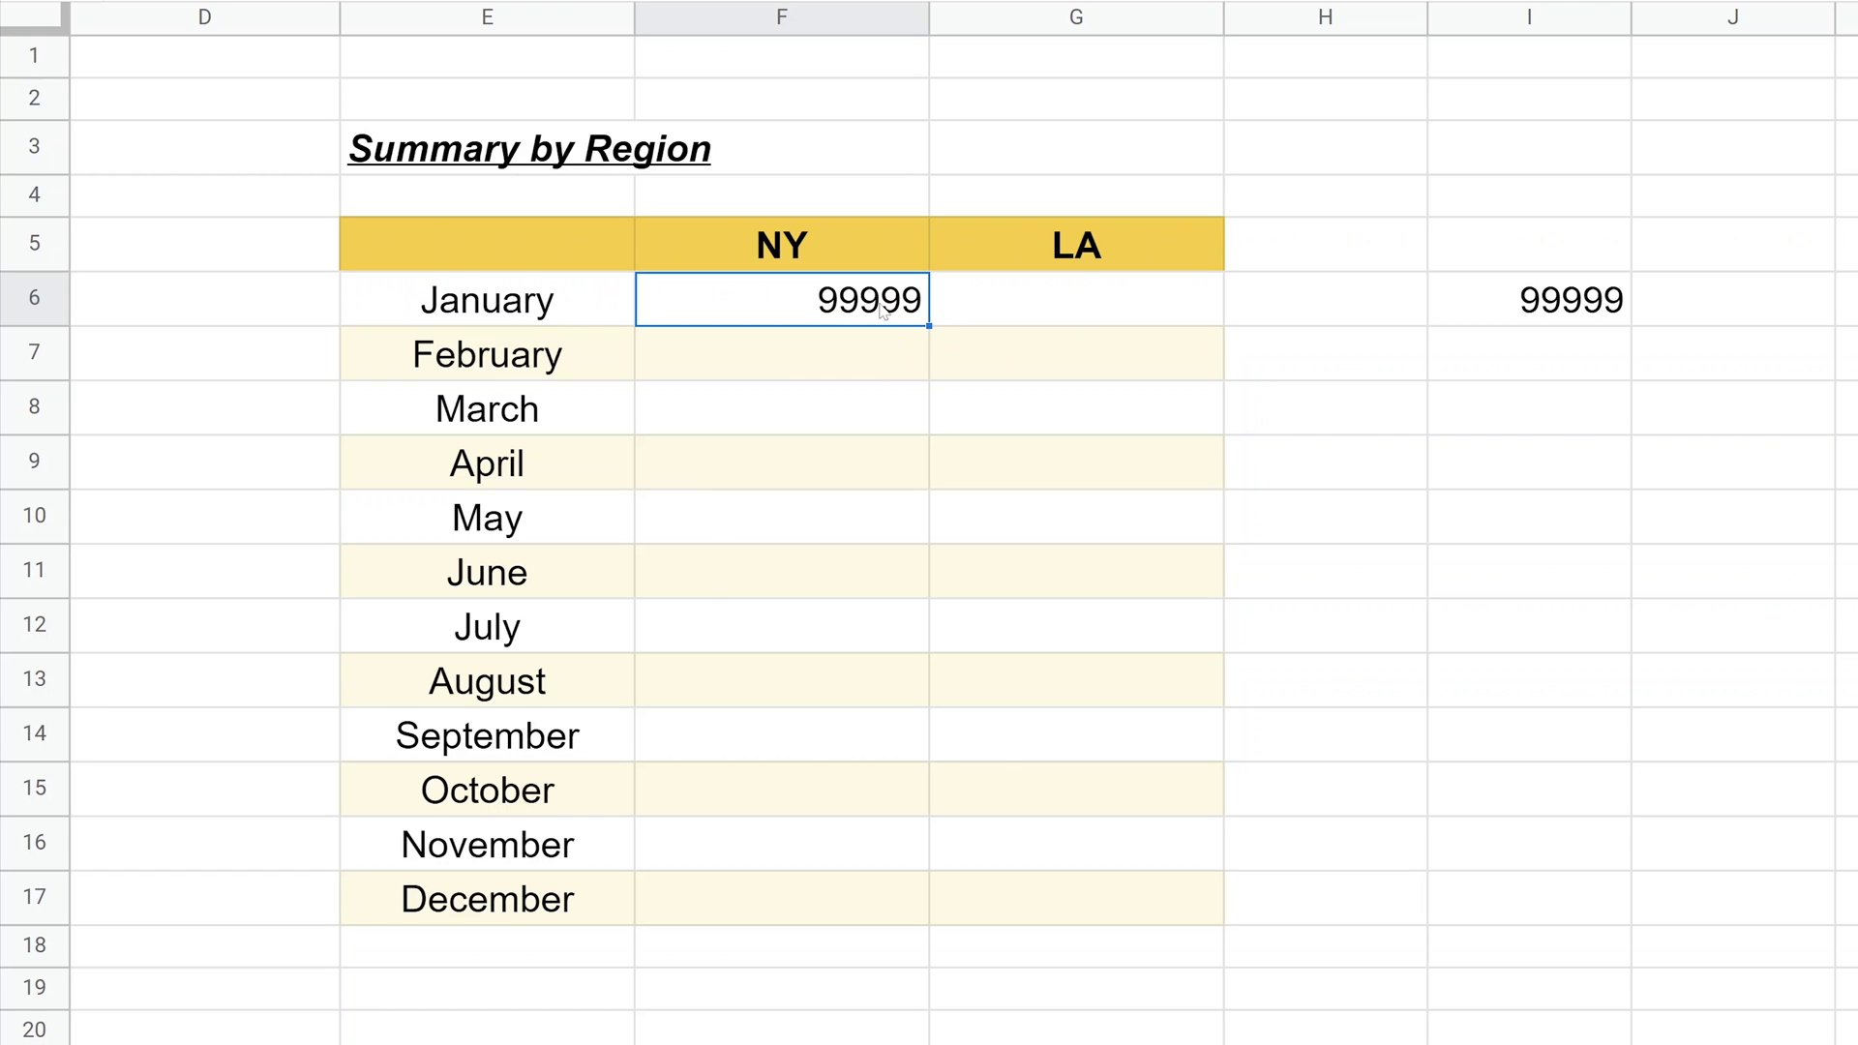
left_click_drag(886, 309, 1478, 317)
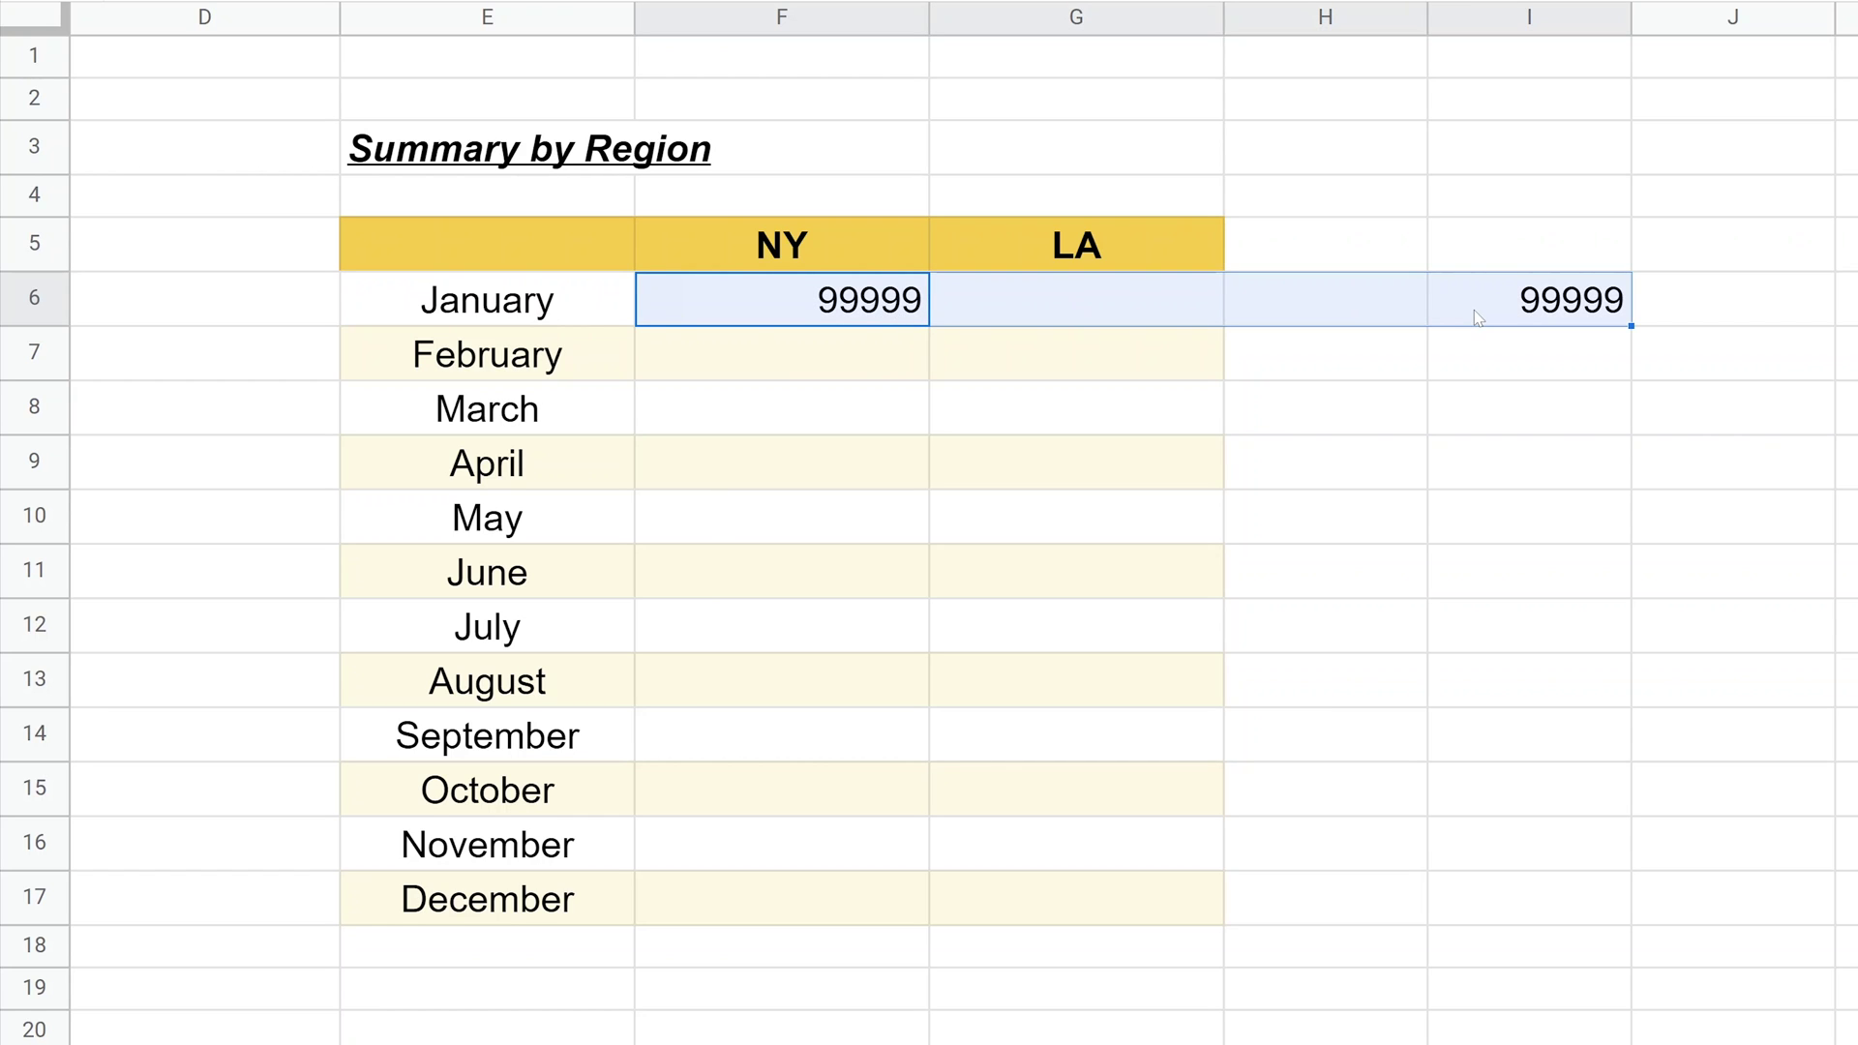
key("Delete")
left_click(811, 310)
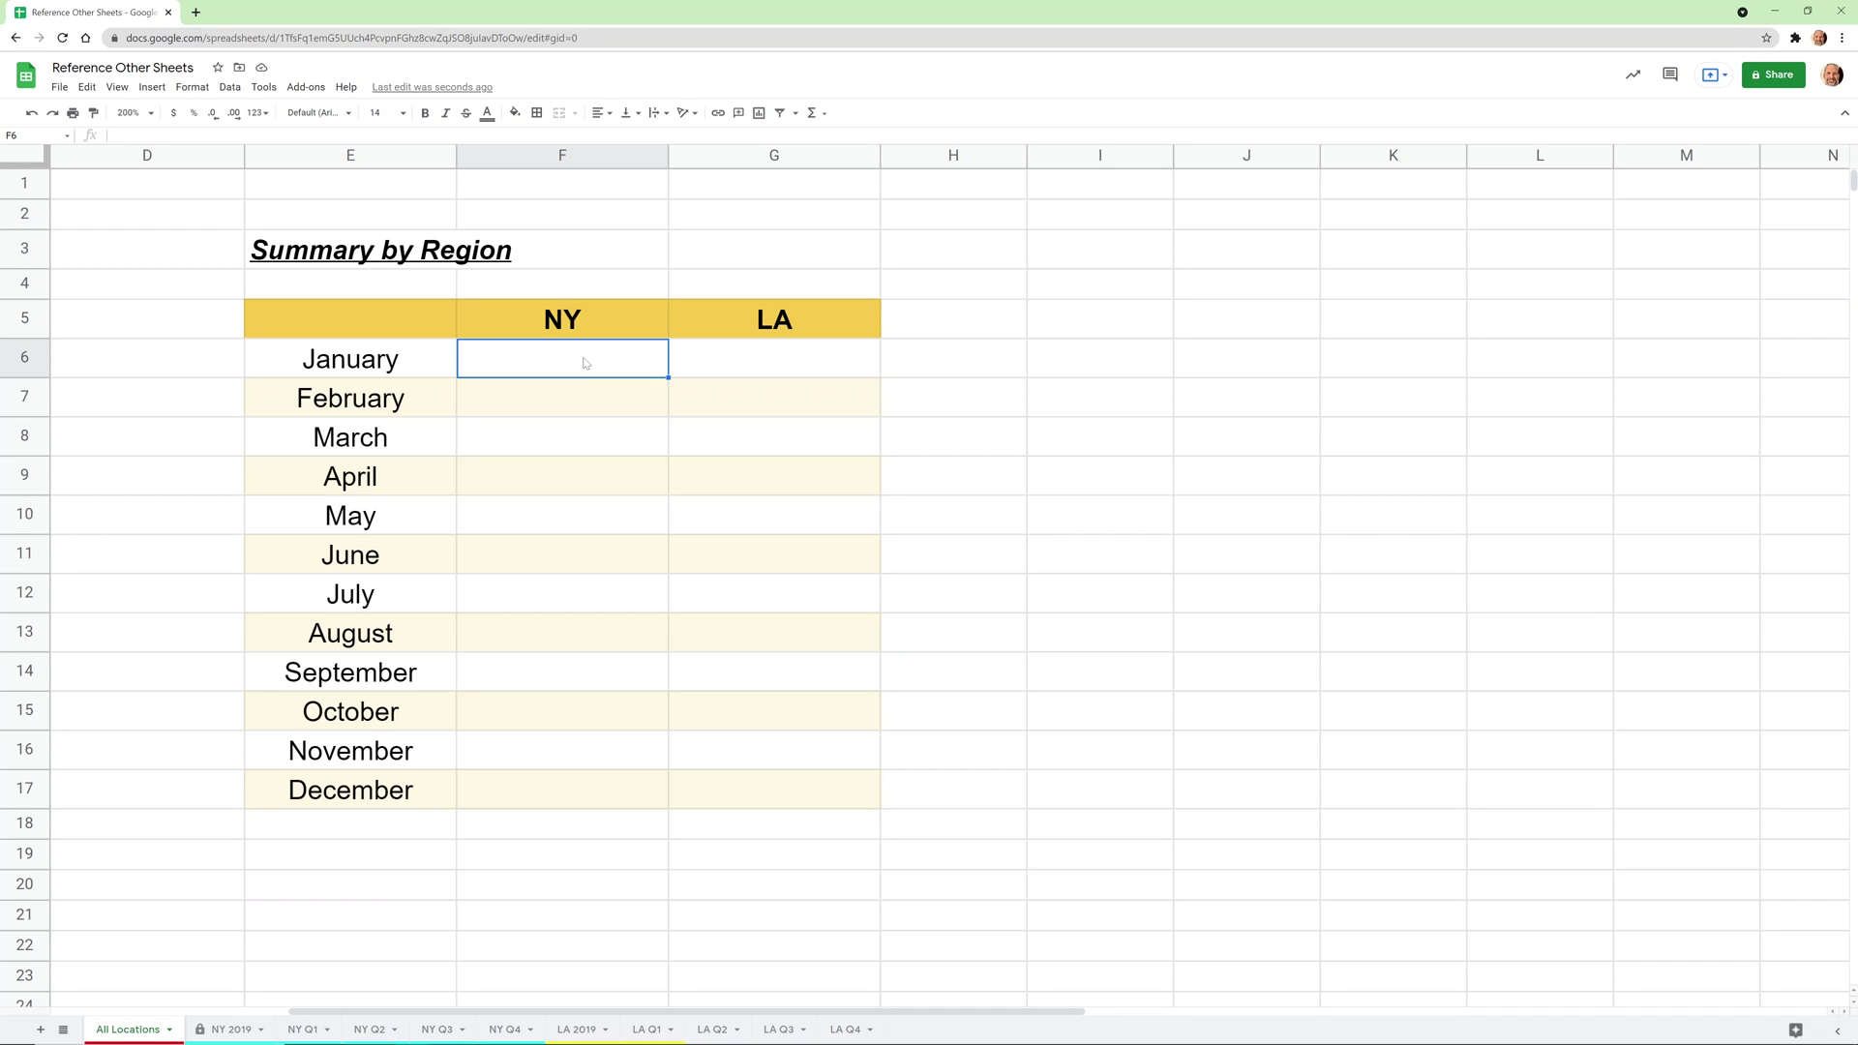
In F6, start a formula referencing 'NY 2019'!F5, January's grand total of 17.
type("=")
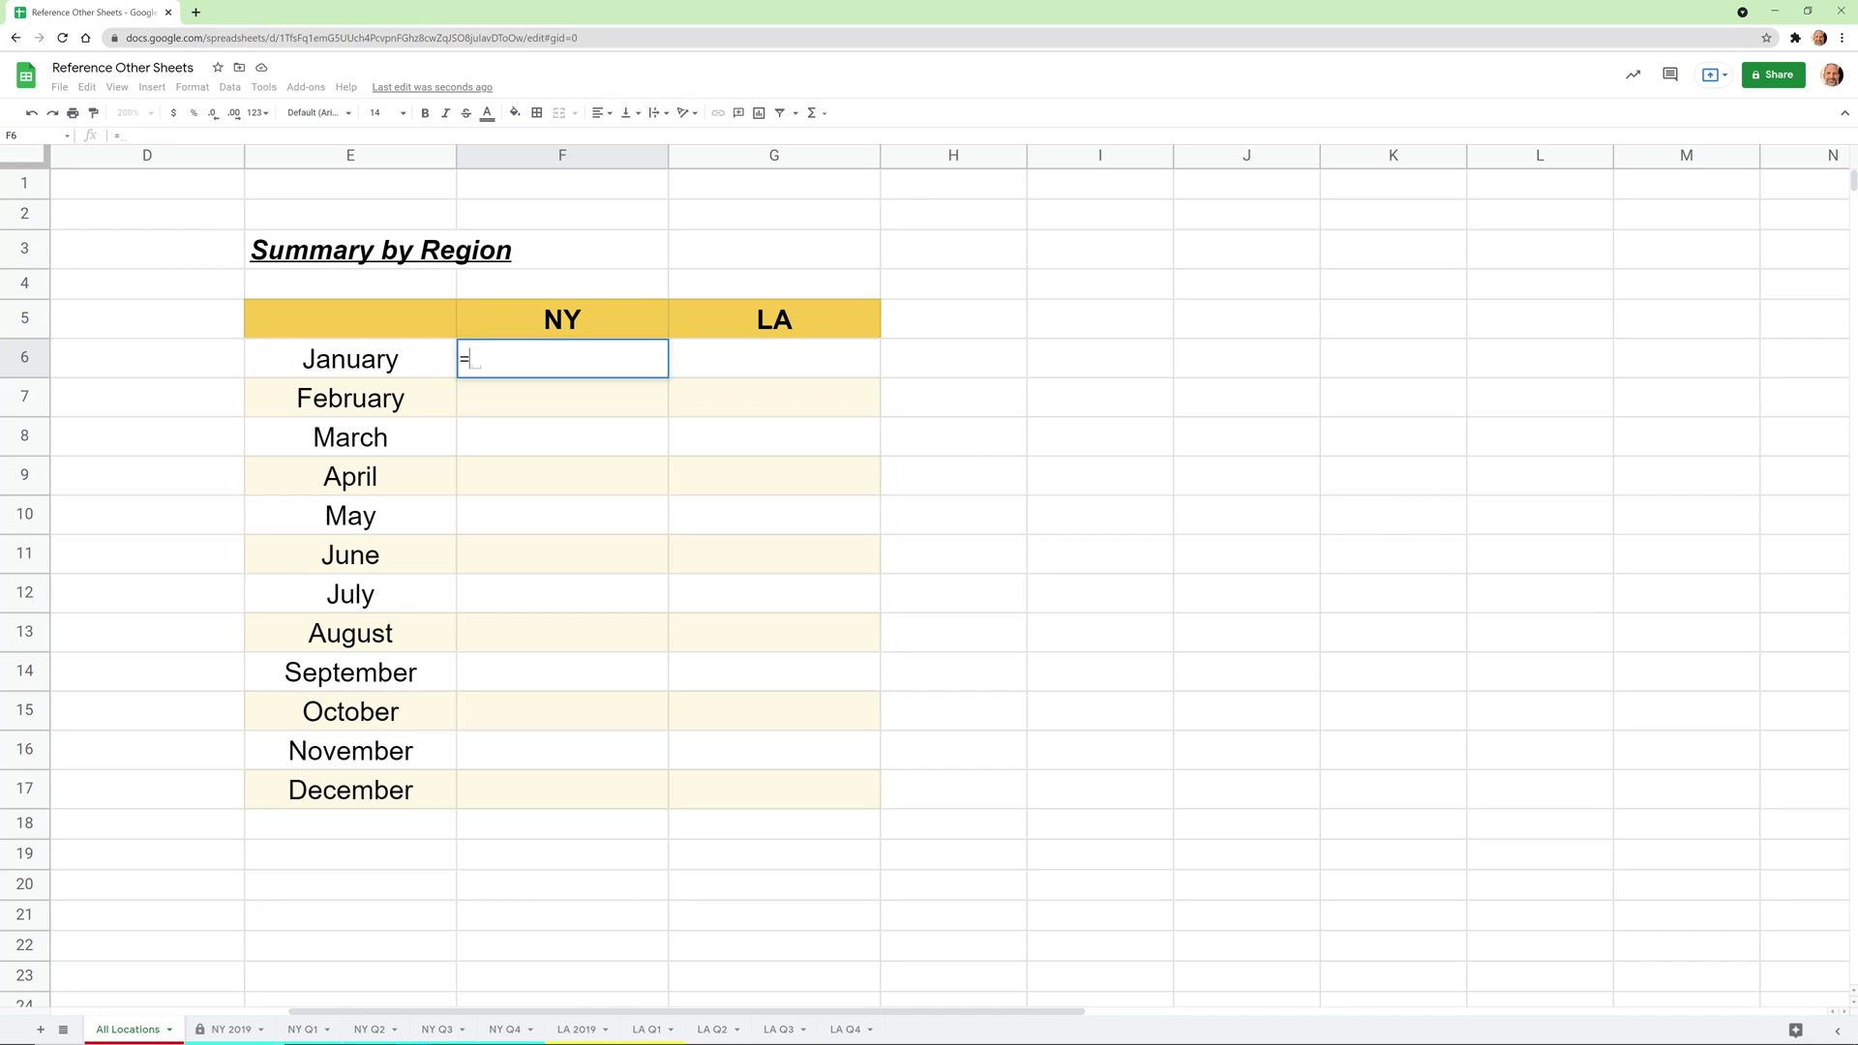
left_click(237, 1034)
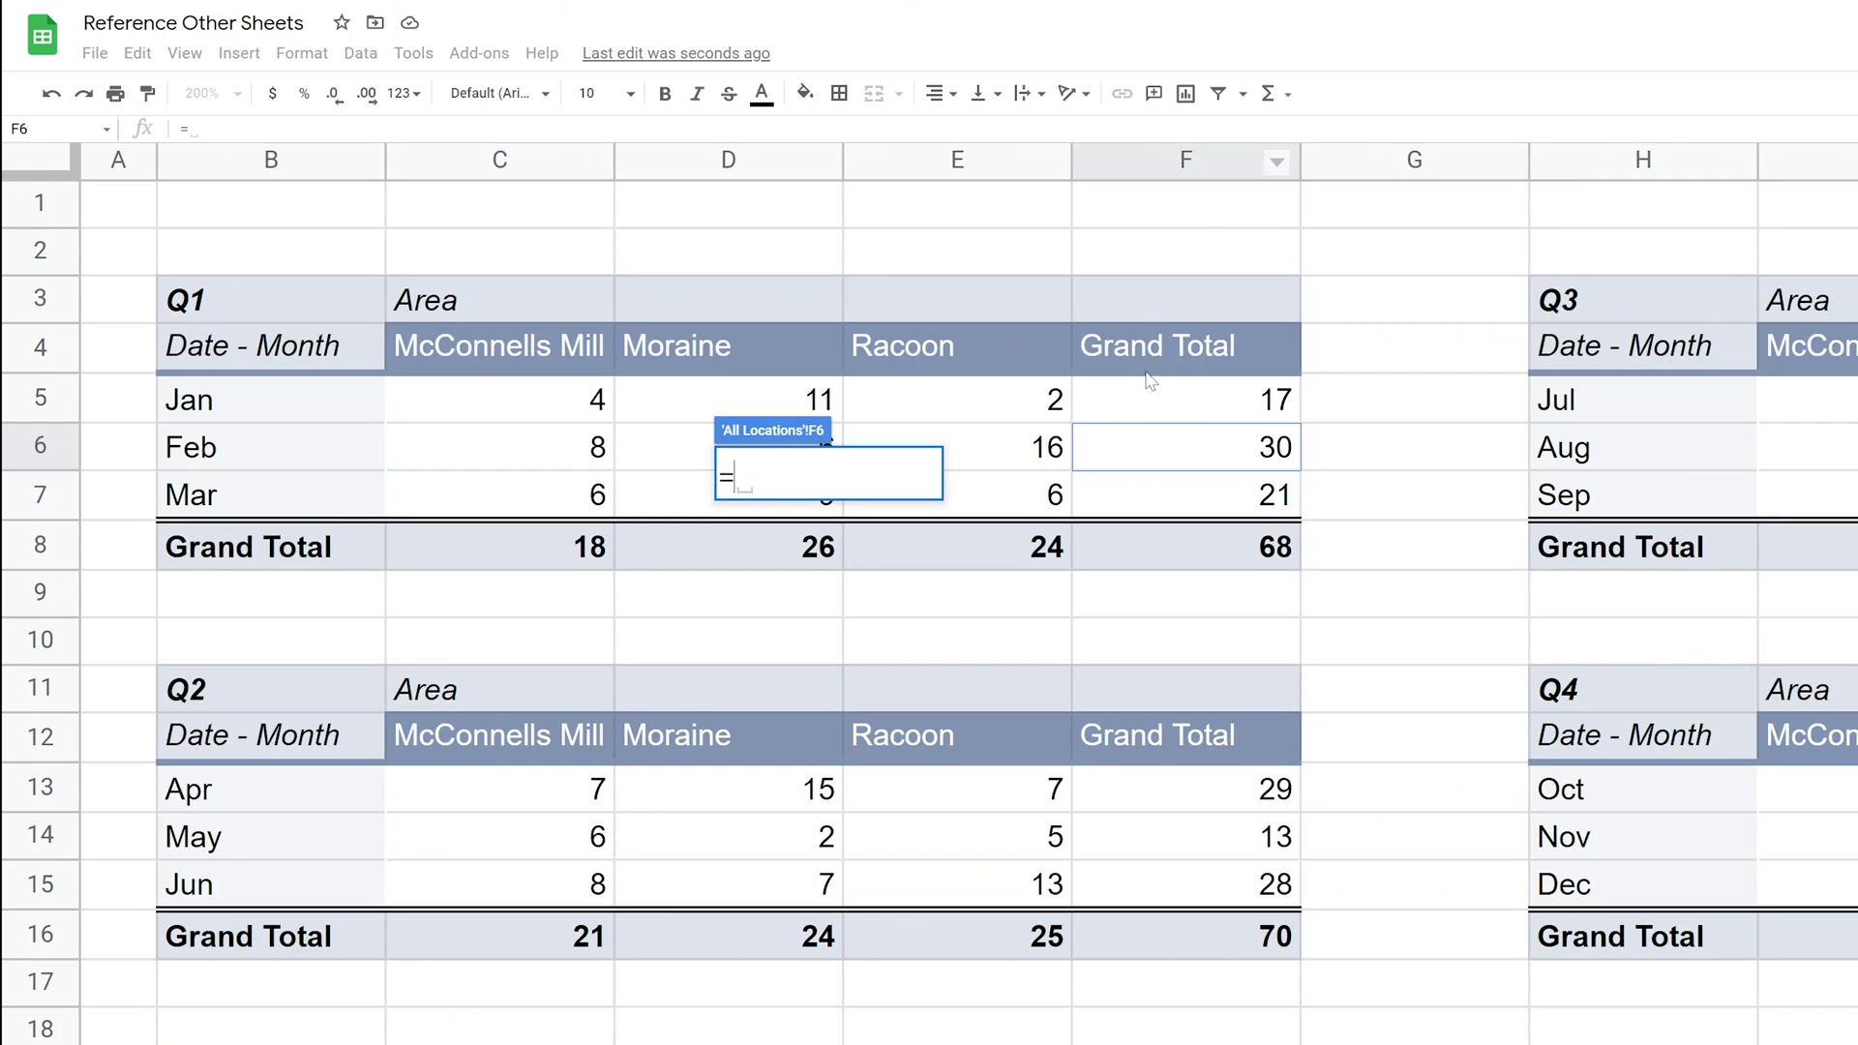
left_click(1142, 410)
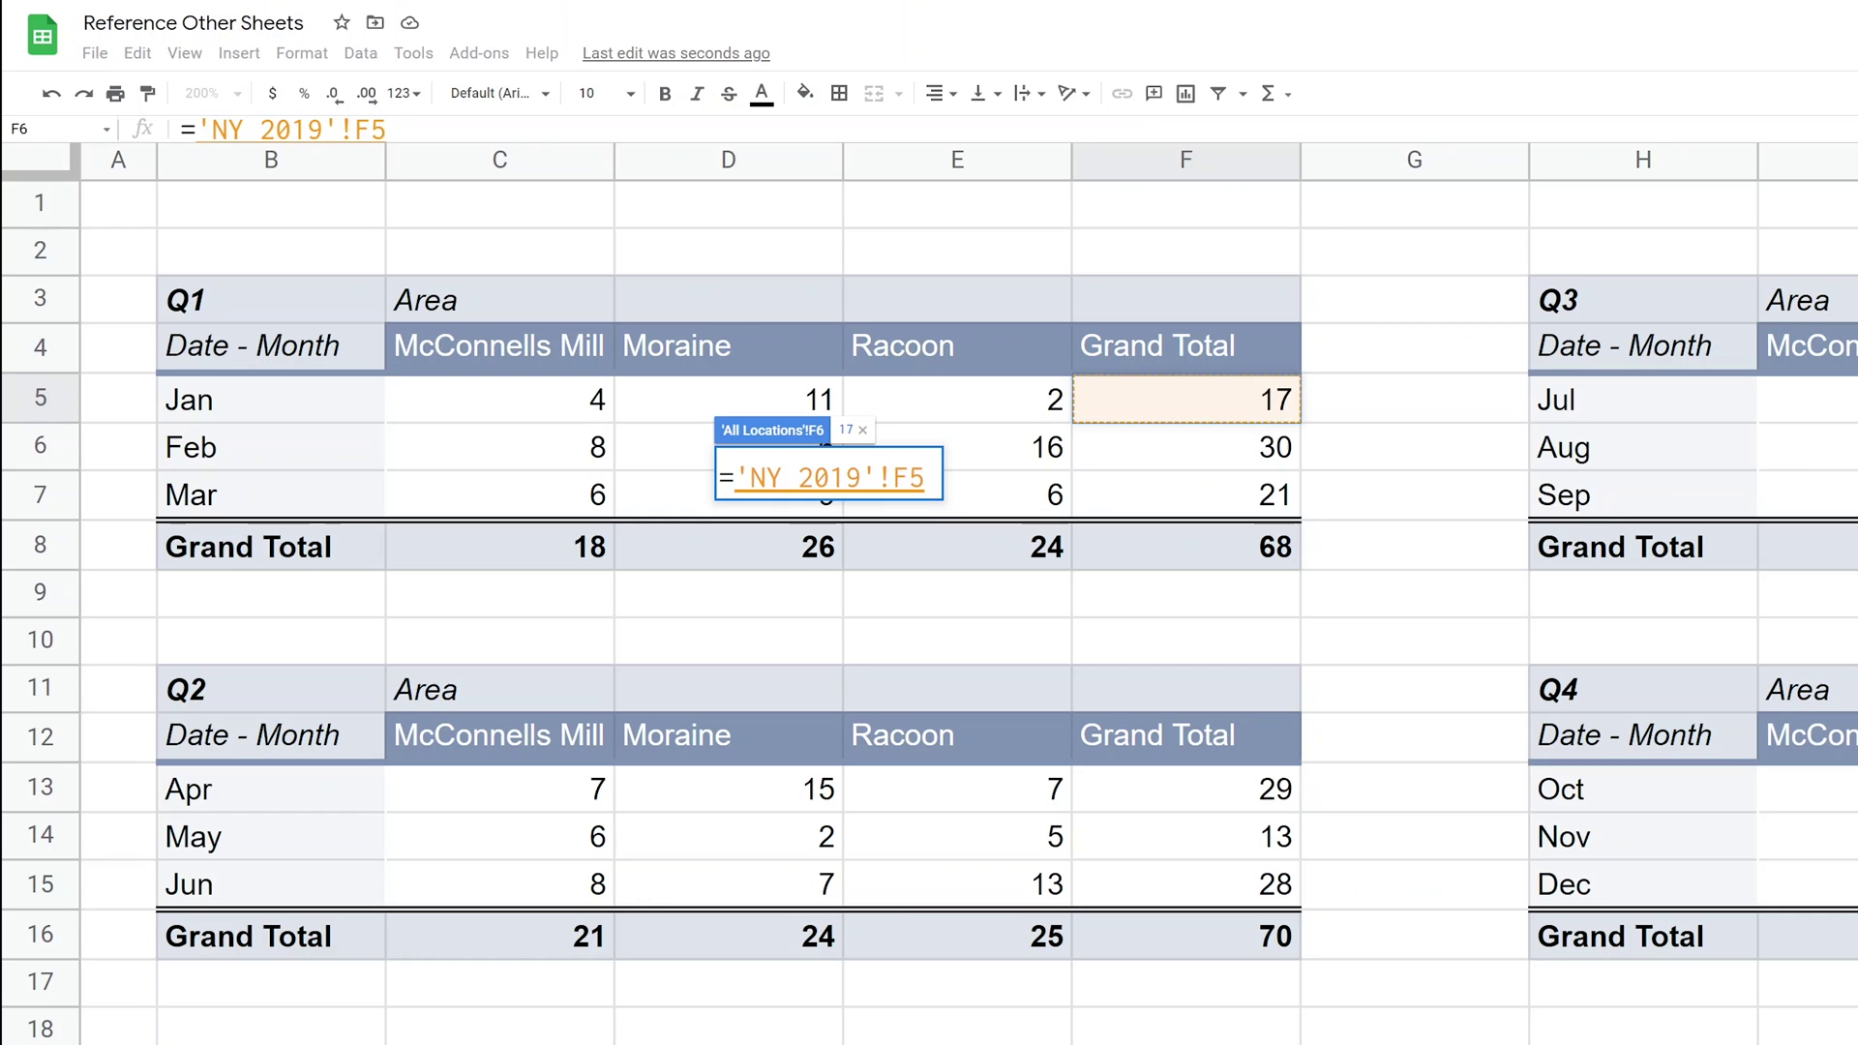
Examine the parts of the 'NY 2019'!F5 reference, confirm it showing 17, and return to NY 2019.
key("shift+Right")
key("shift+Right")
key("shift+Right")
key("shift+Right")
key("shift+Right")
key("shift+Right")
key("shift+Right")
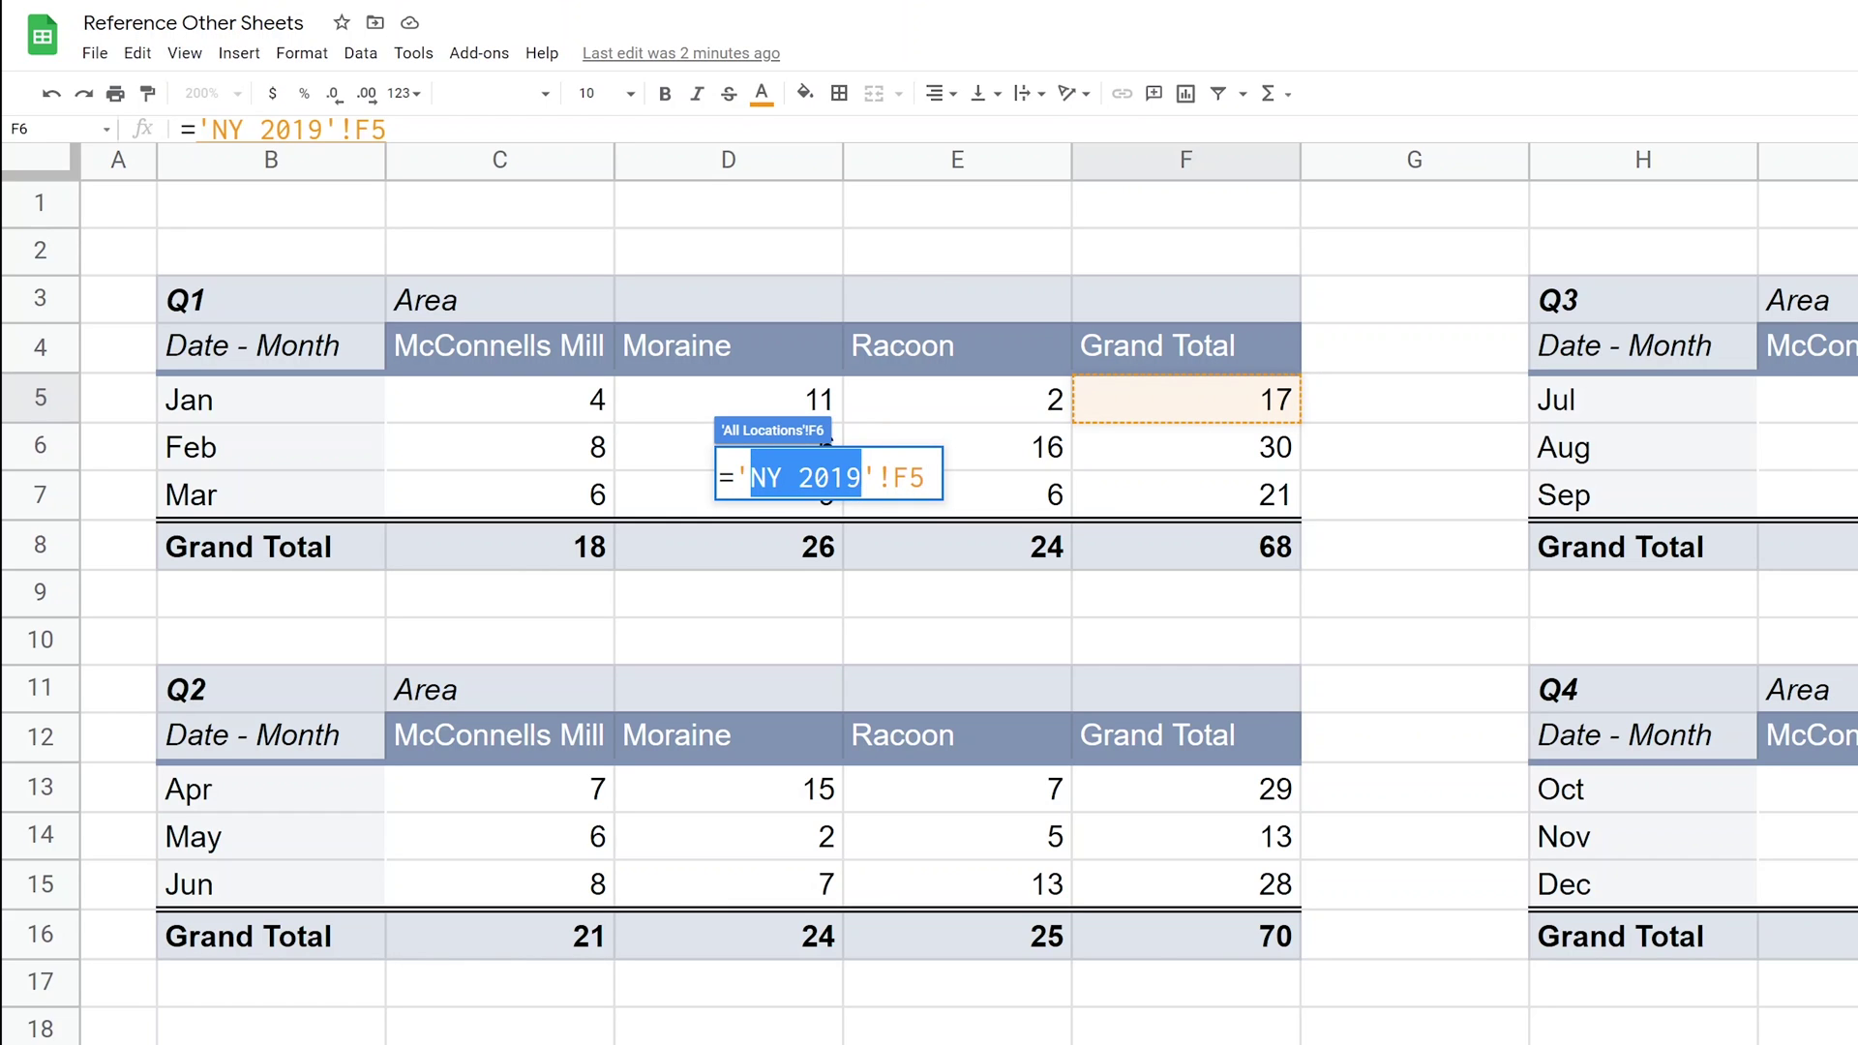
left_click(782, 477)
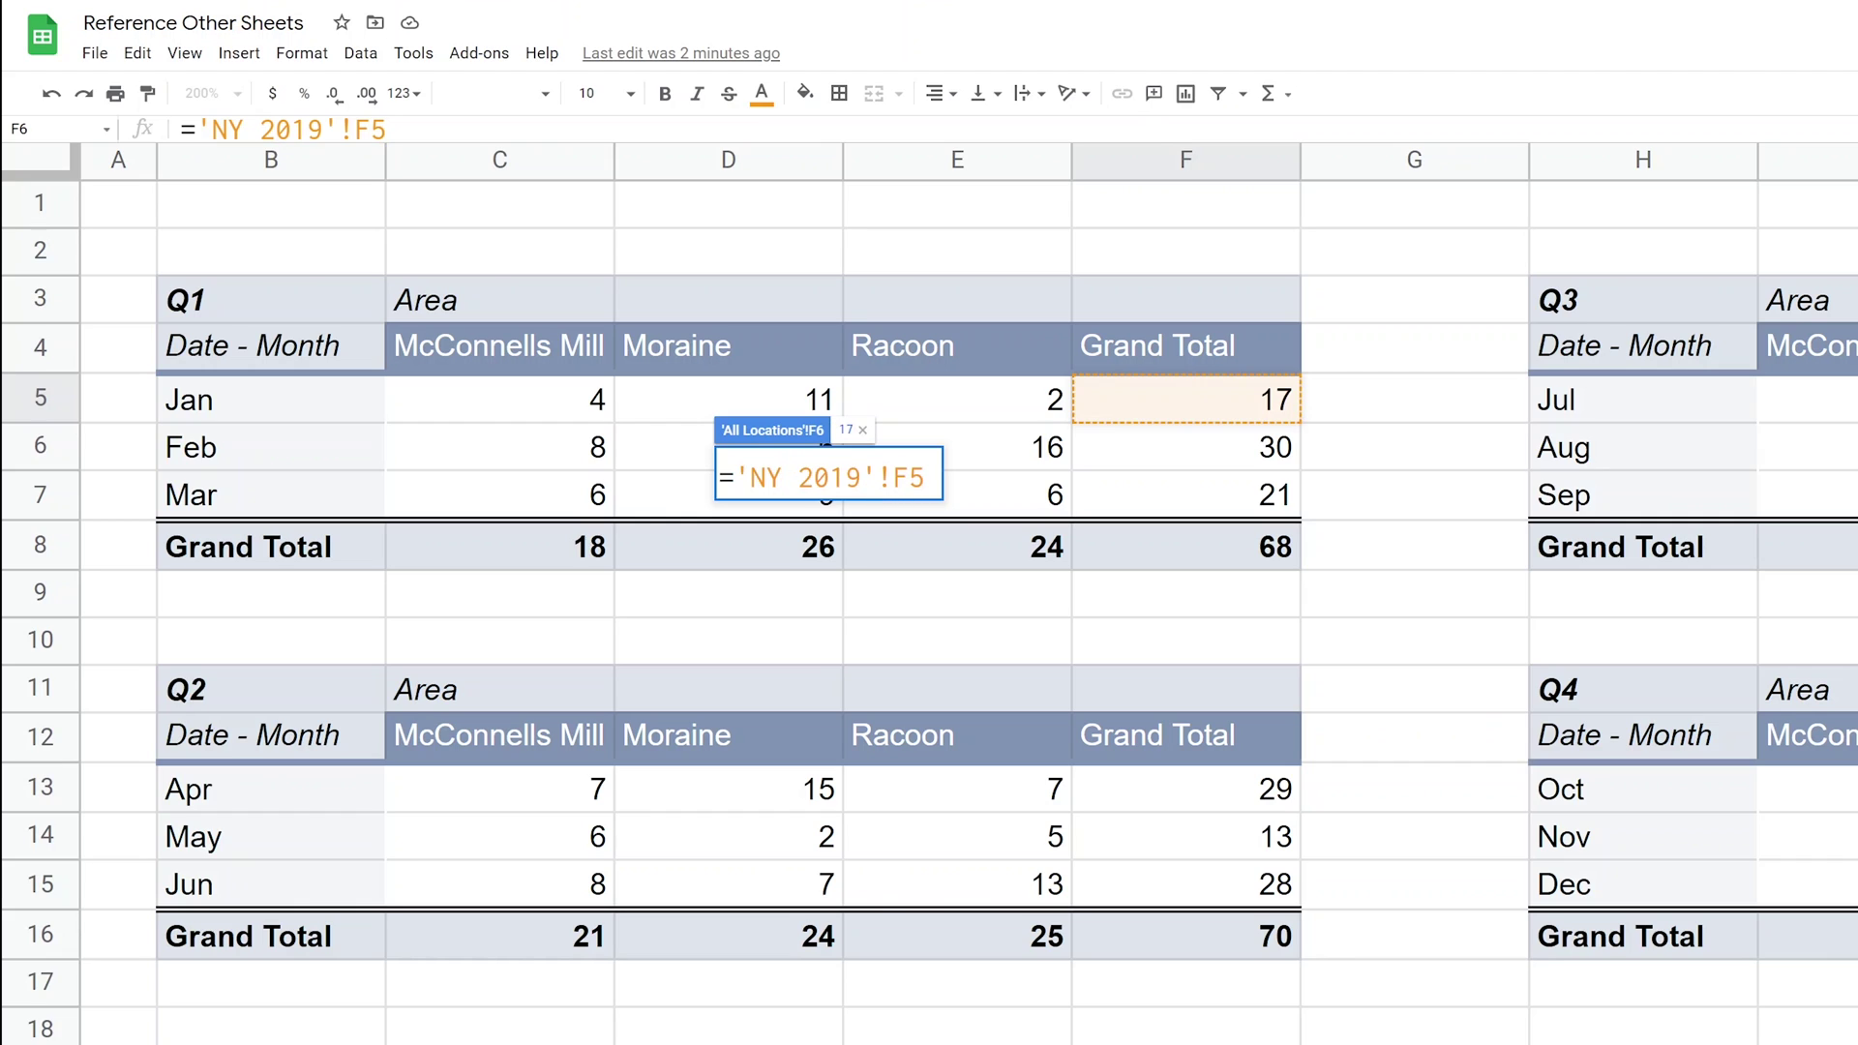
left_click(735, 477)
key("shift+Right")
left_click(860, 477)
left_click(781, 477)
key("shift+Right")
key("Right")
key("Return")
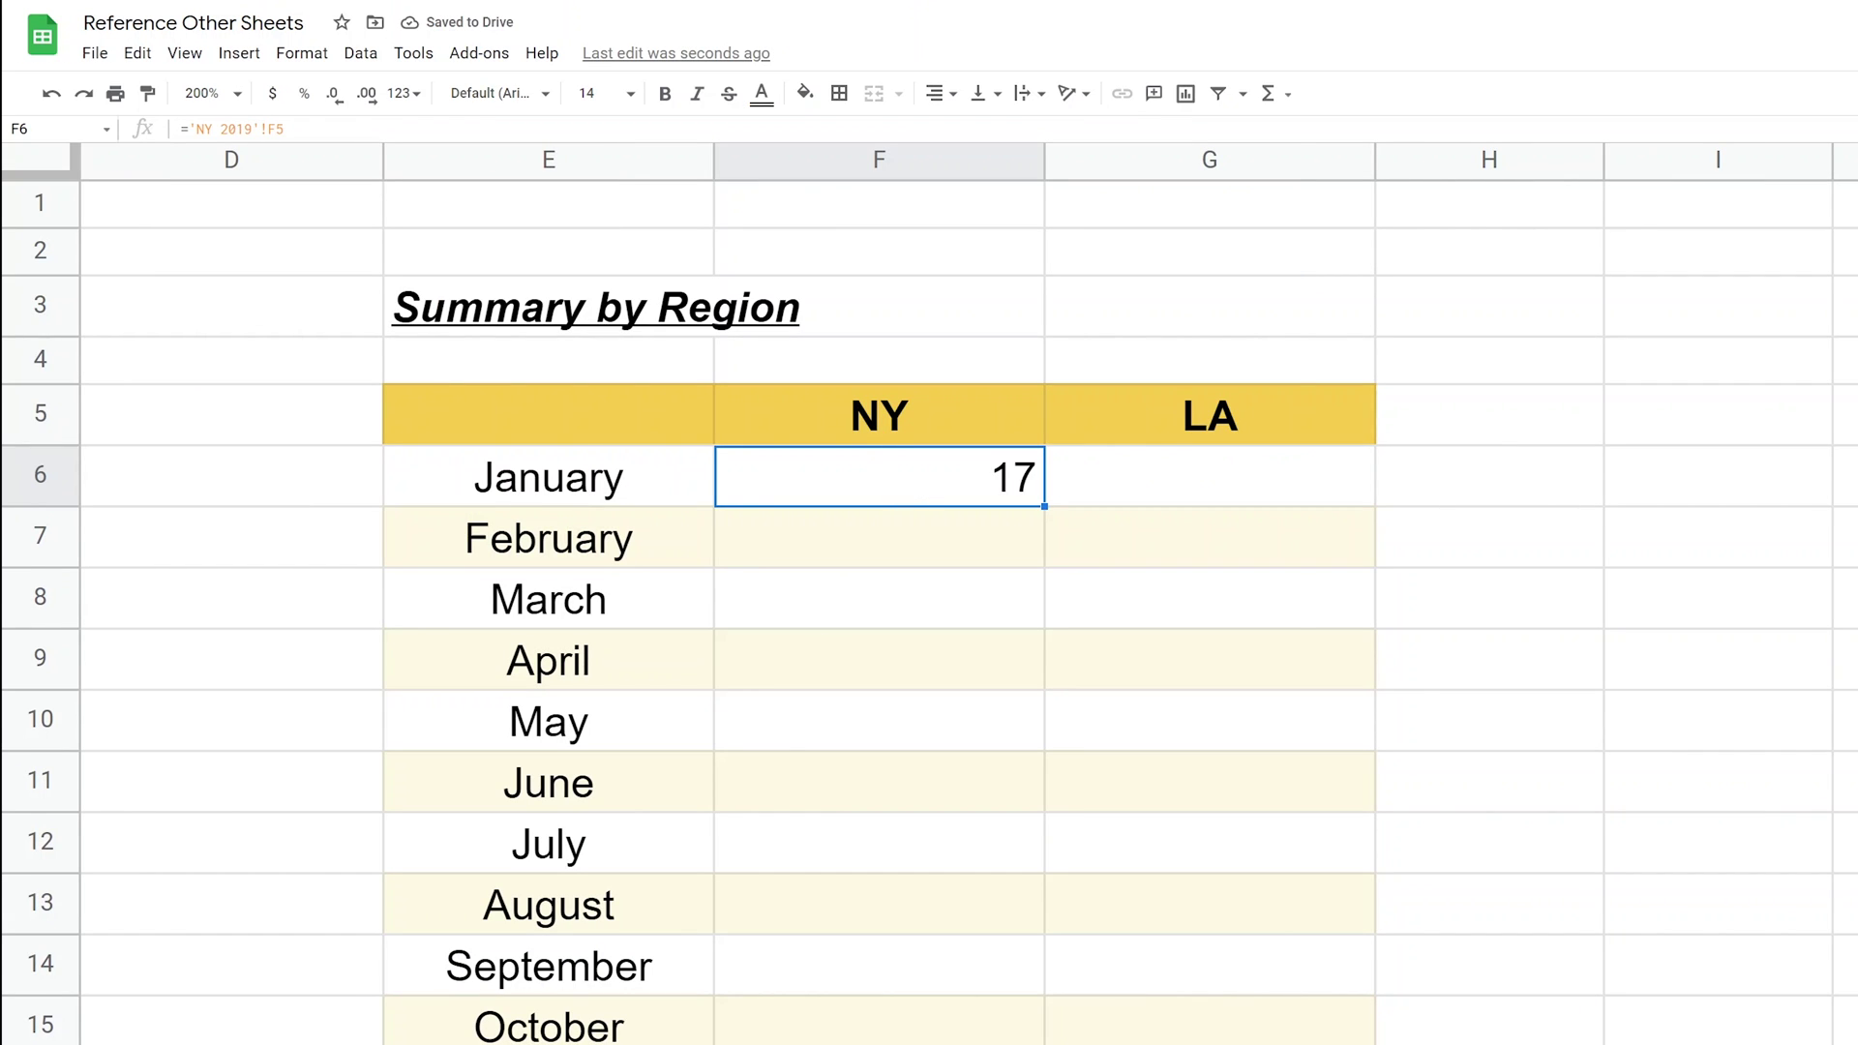
key("ctrl+shift+Page_Up")
left_click(1248, 411)
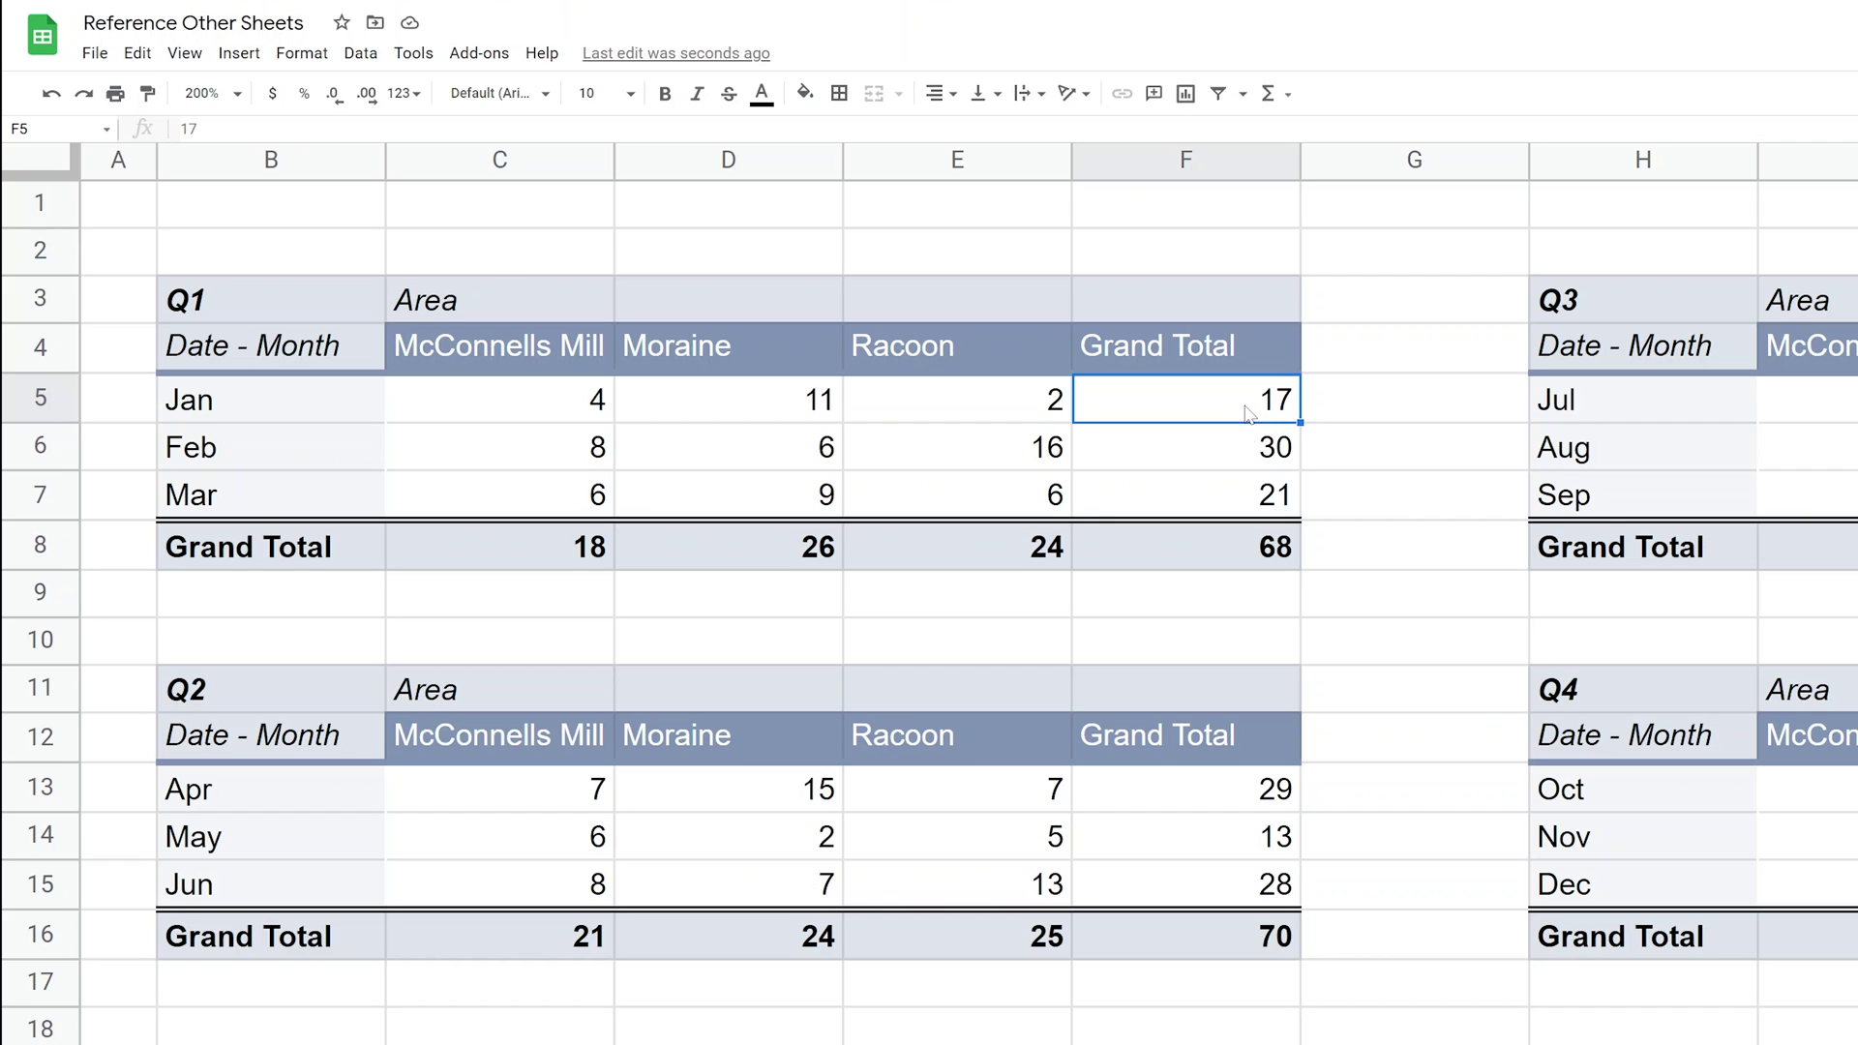
left_click(1243, 450)
left_click(1239, 497)
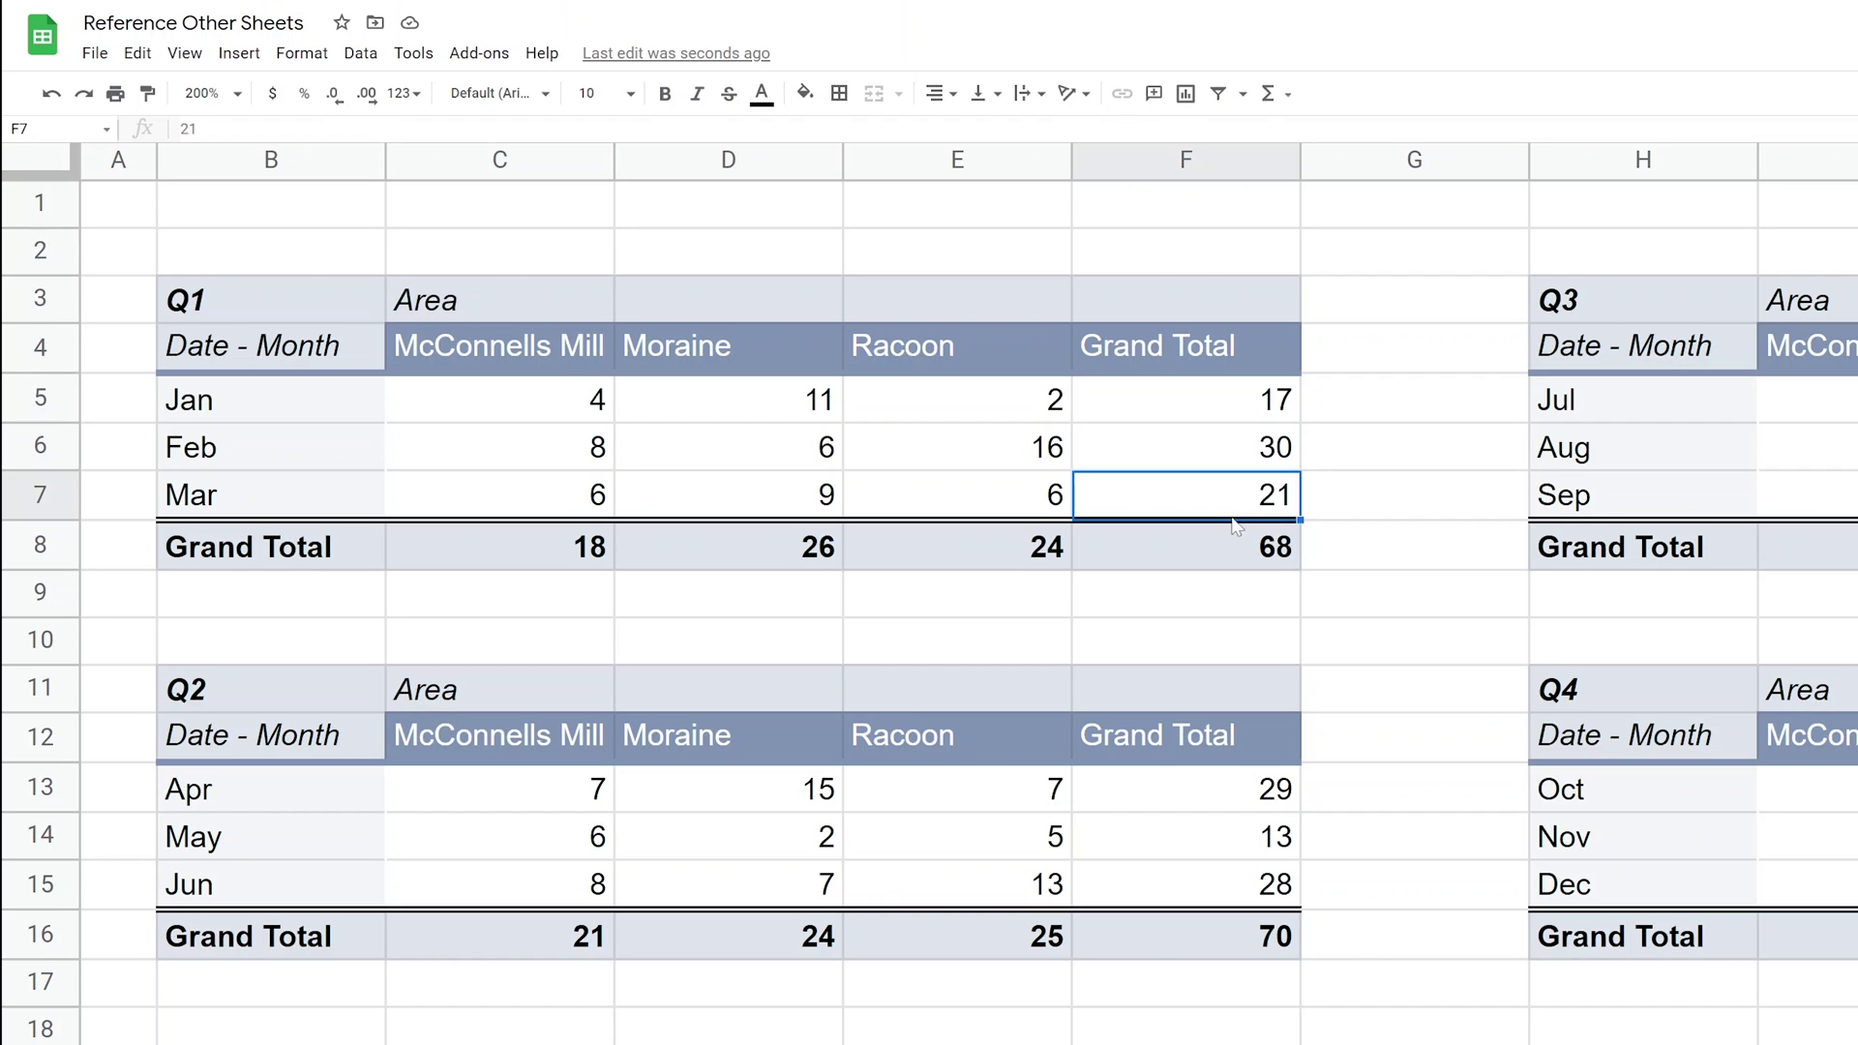
left_click_drag(1171, 788, 1169, 876)
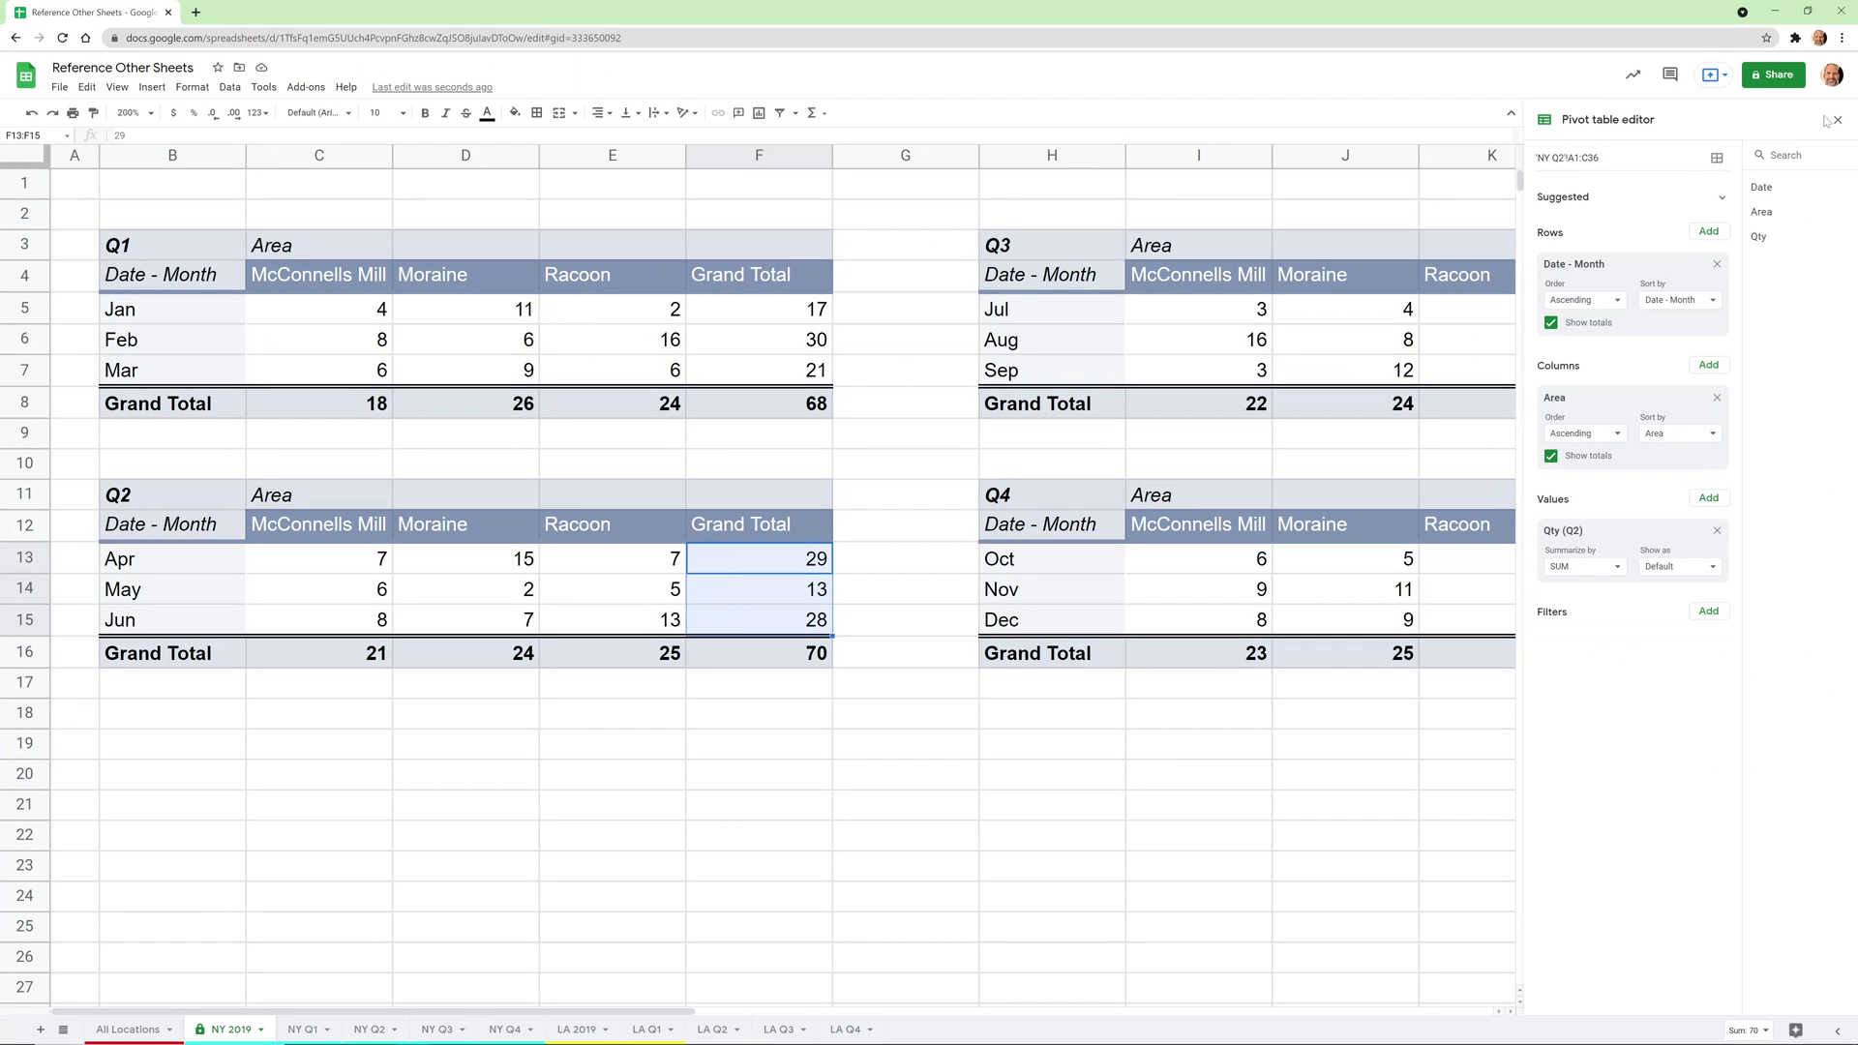
left_click(1838, 119)
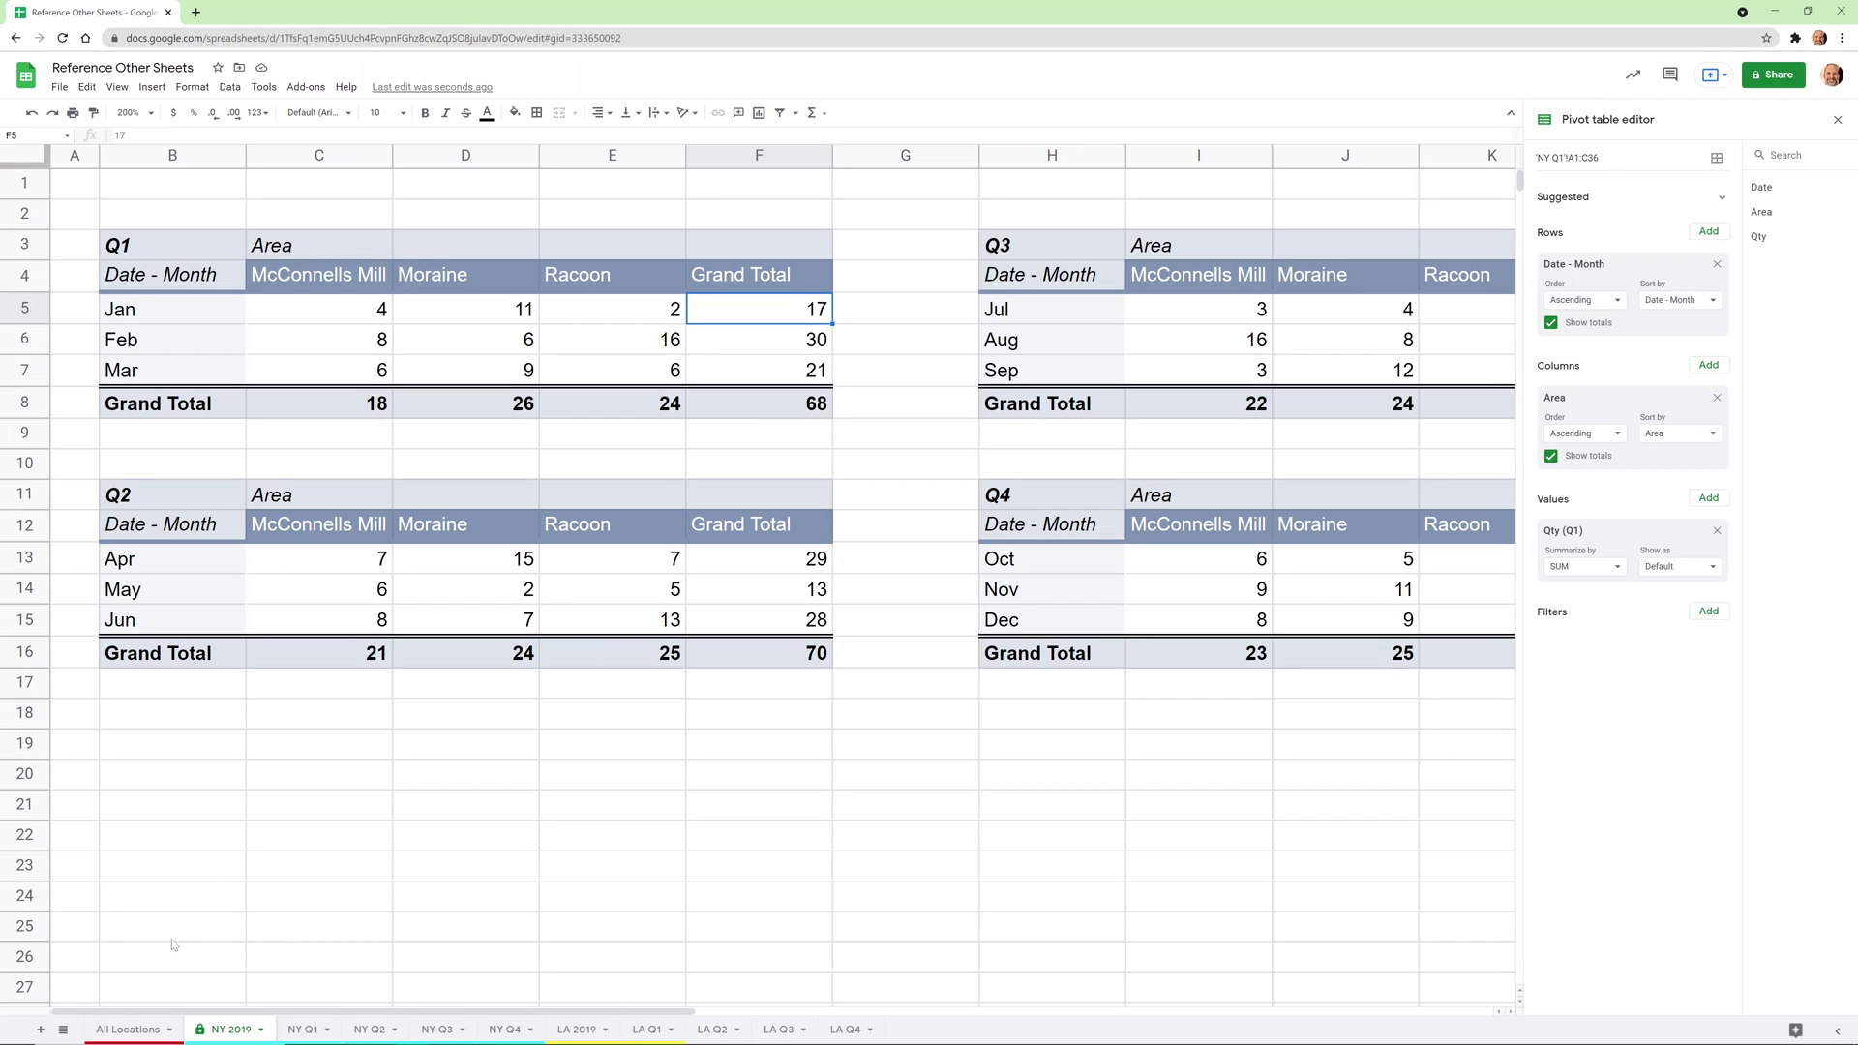
left_click(119, 1028)
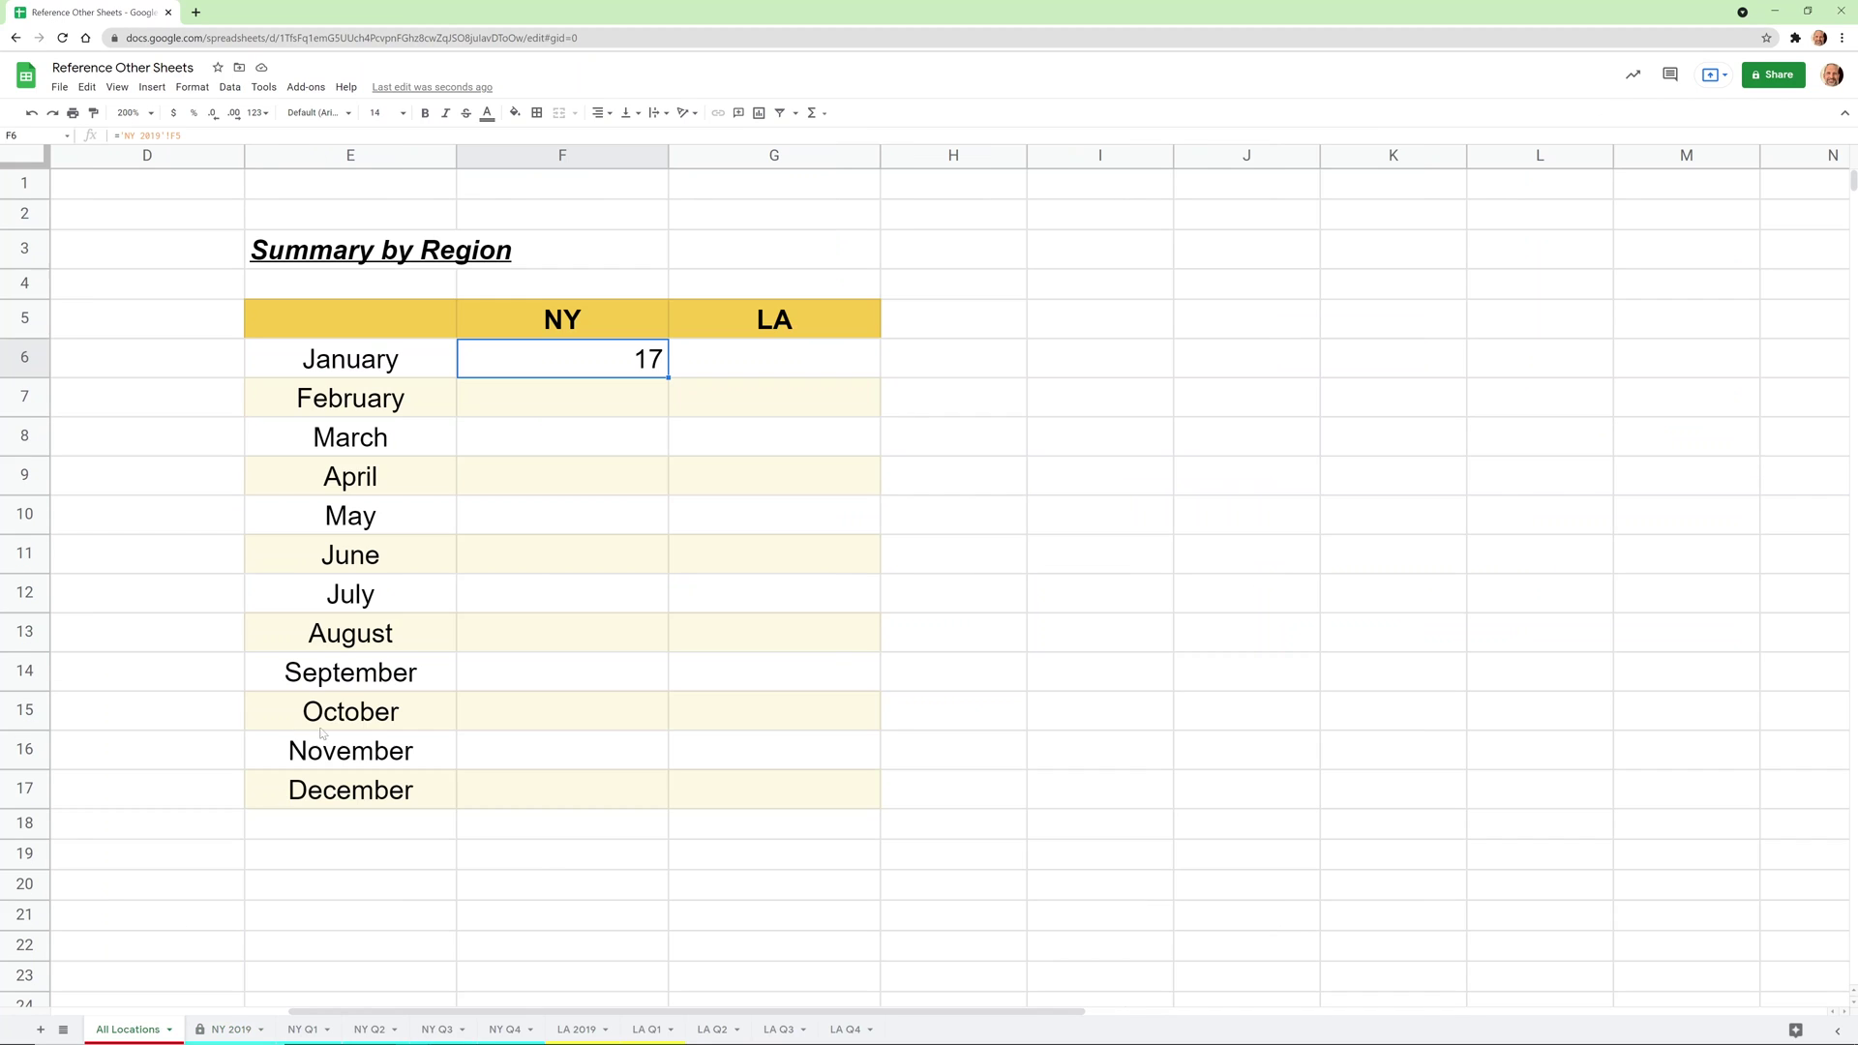
left_click_drag(667, 376, 674, 494)
left_click(661, 398)
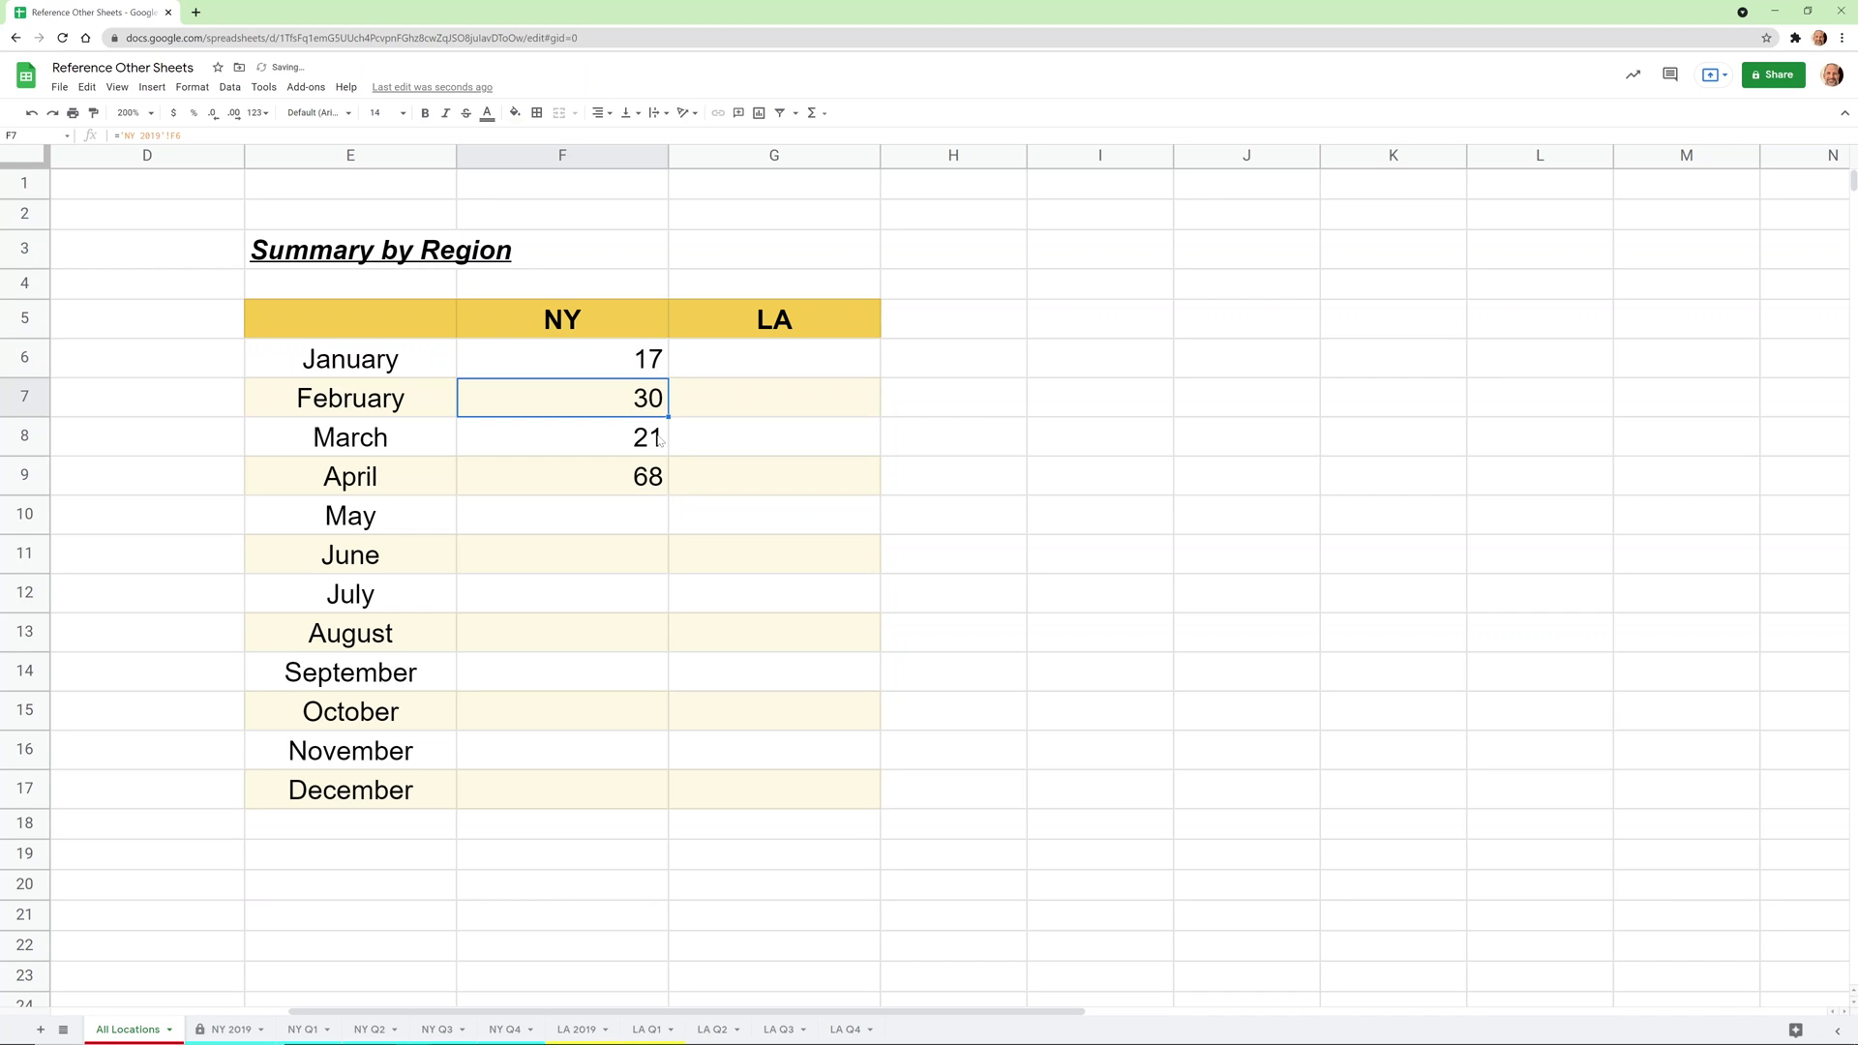
left_click(661, 440)
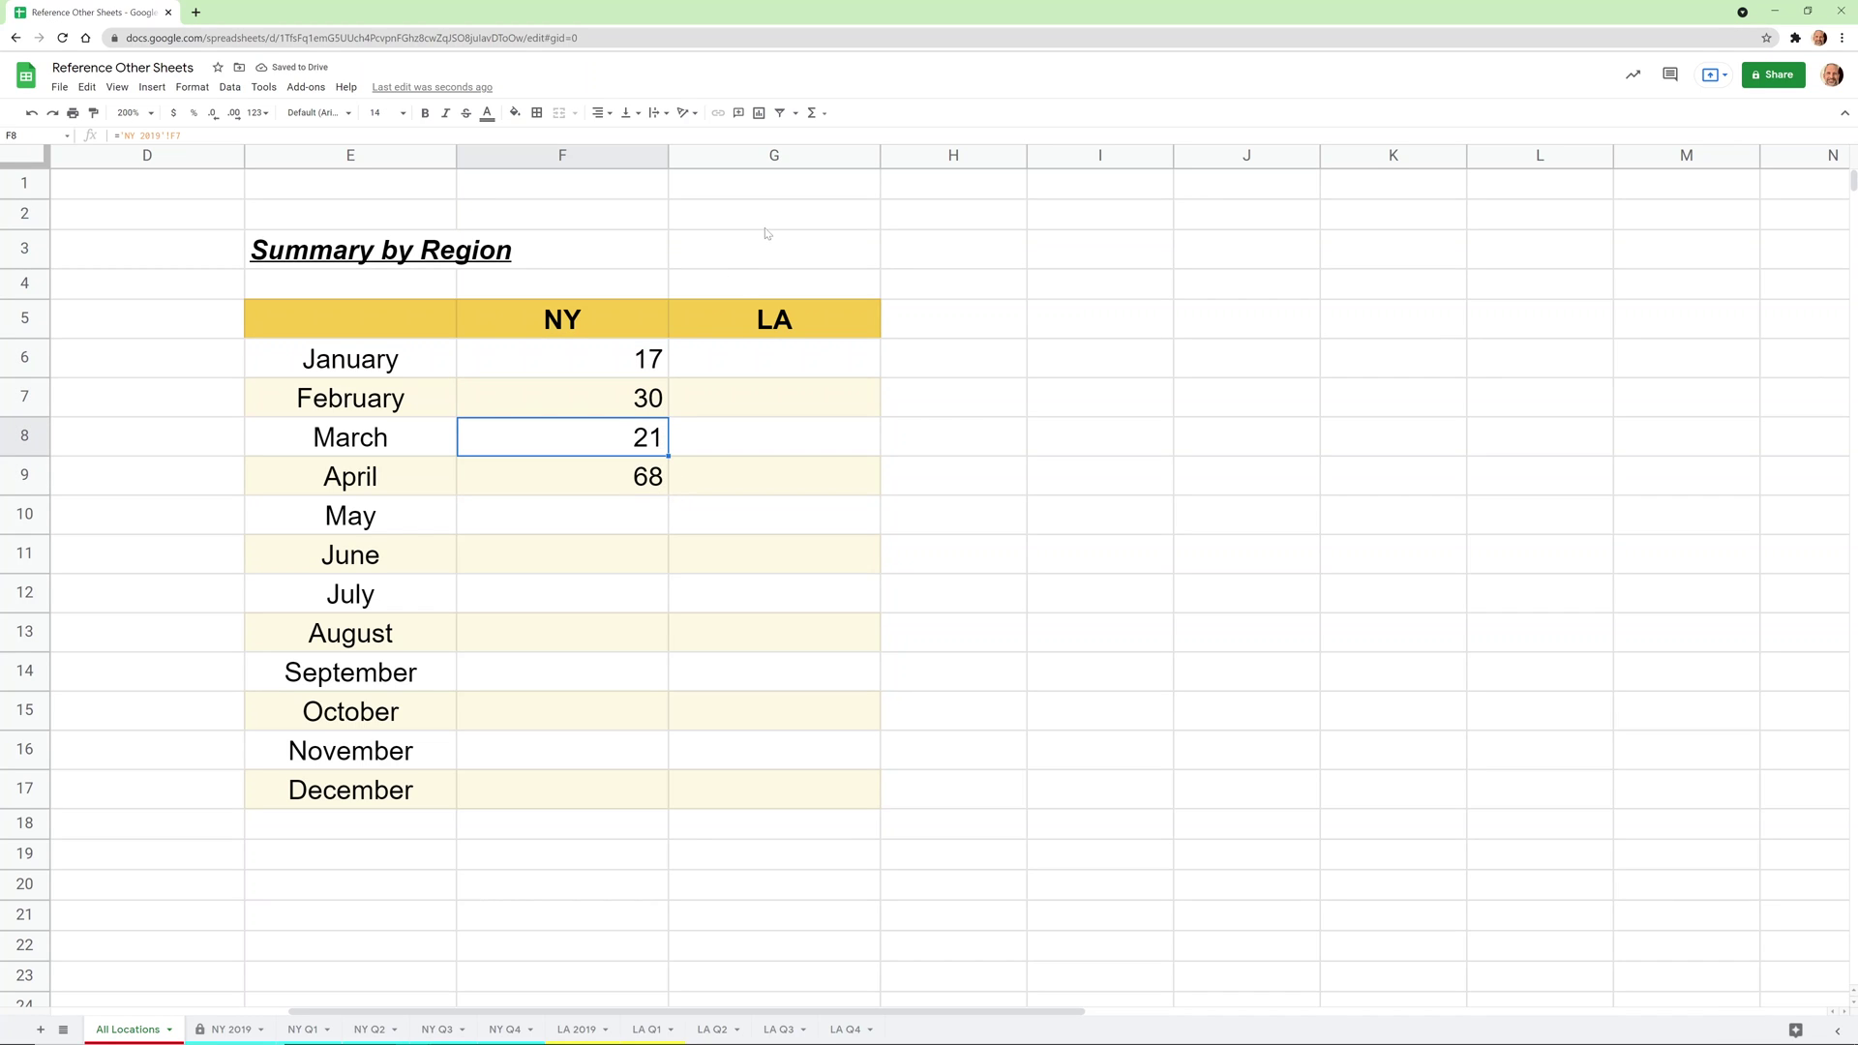
left_click(646, 476)
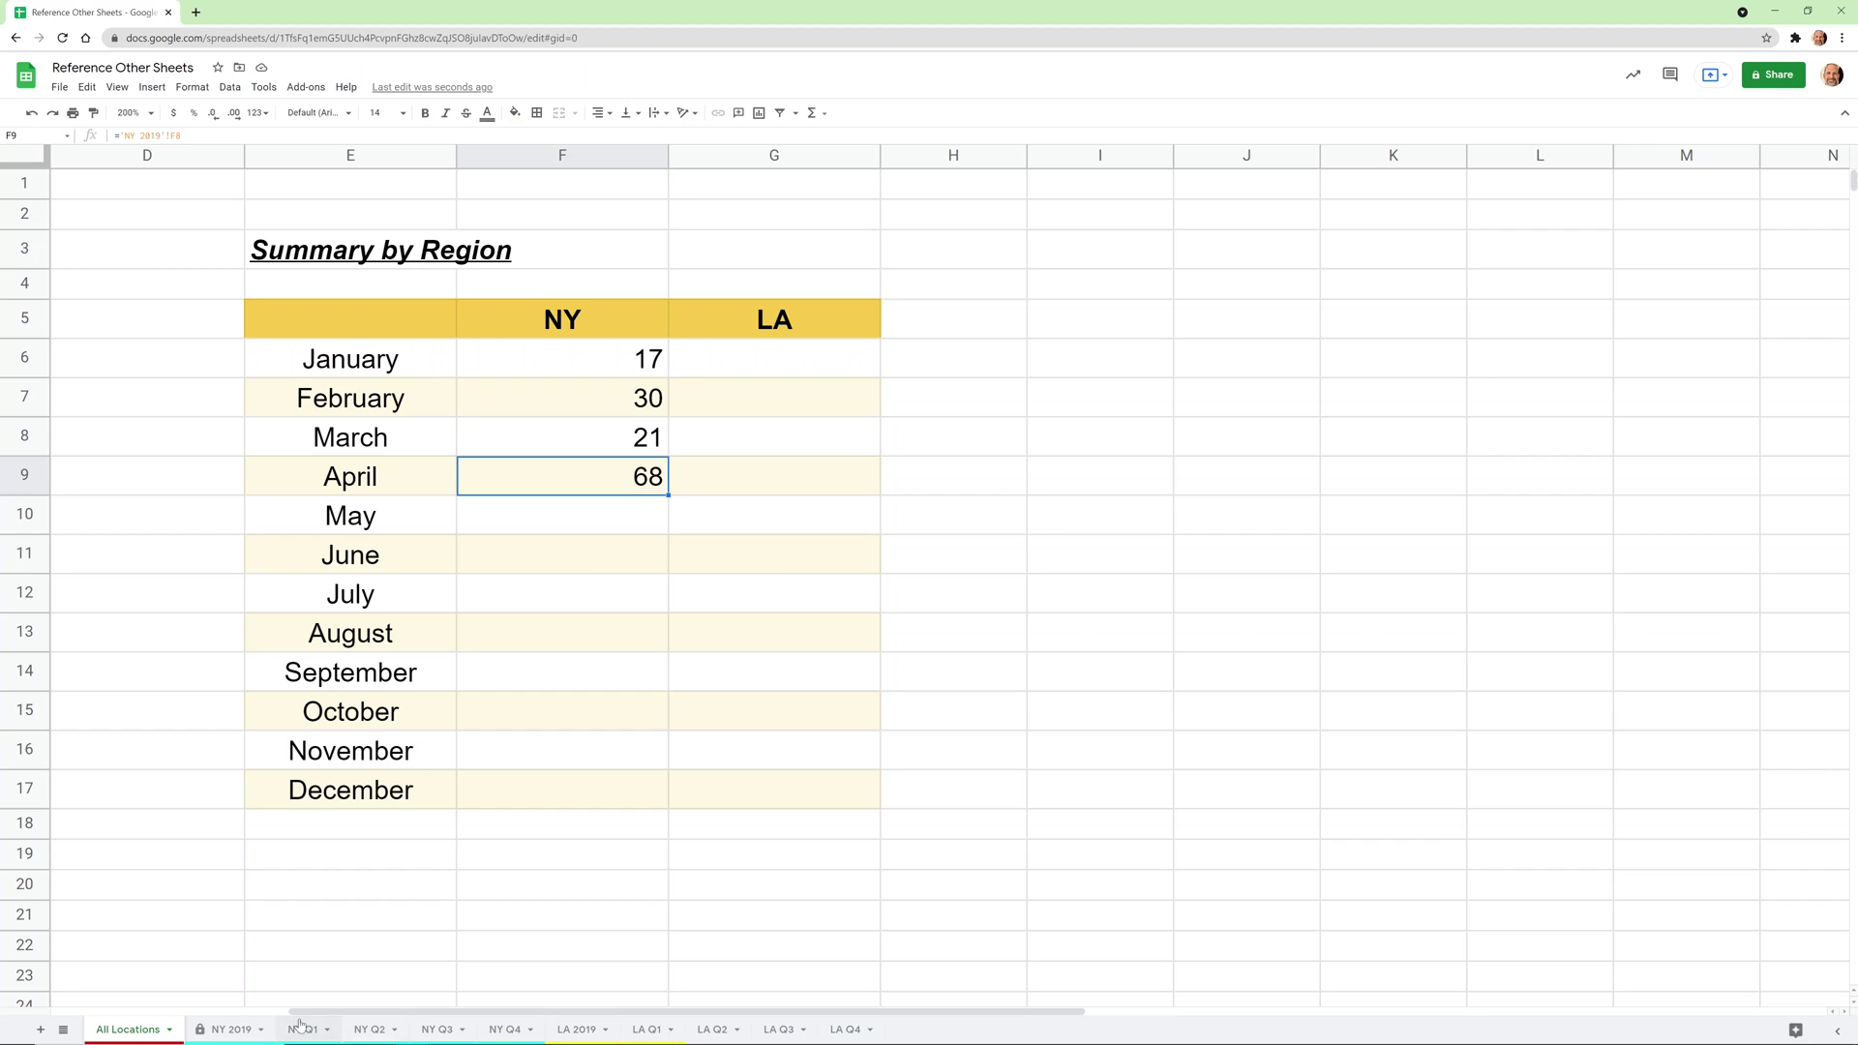
left_click(230, 1029)
left_click(813, 411)
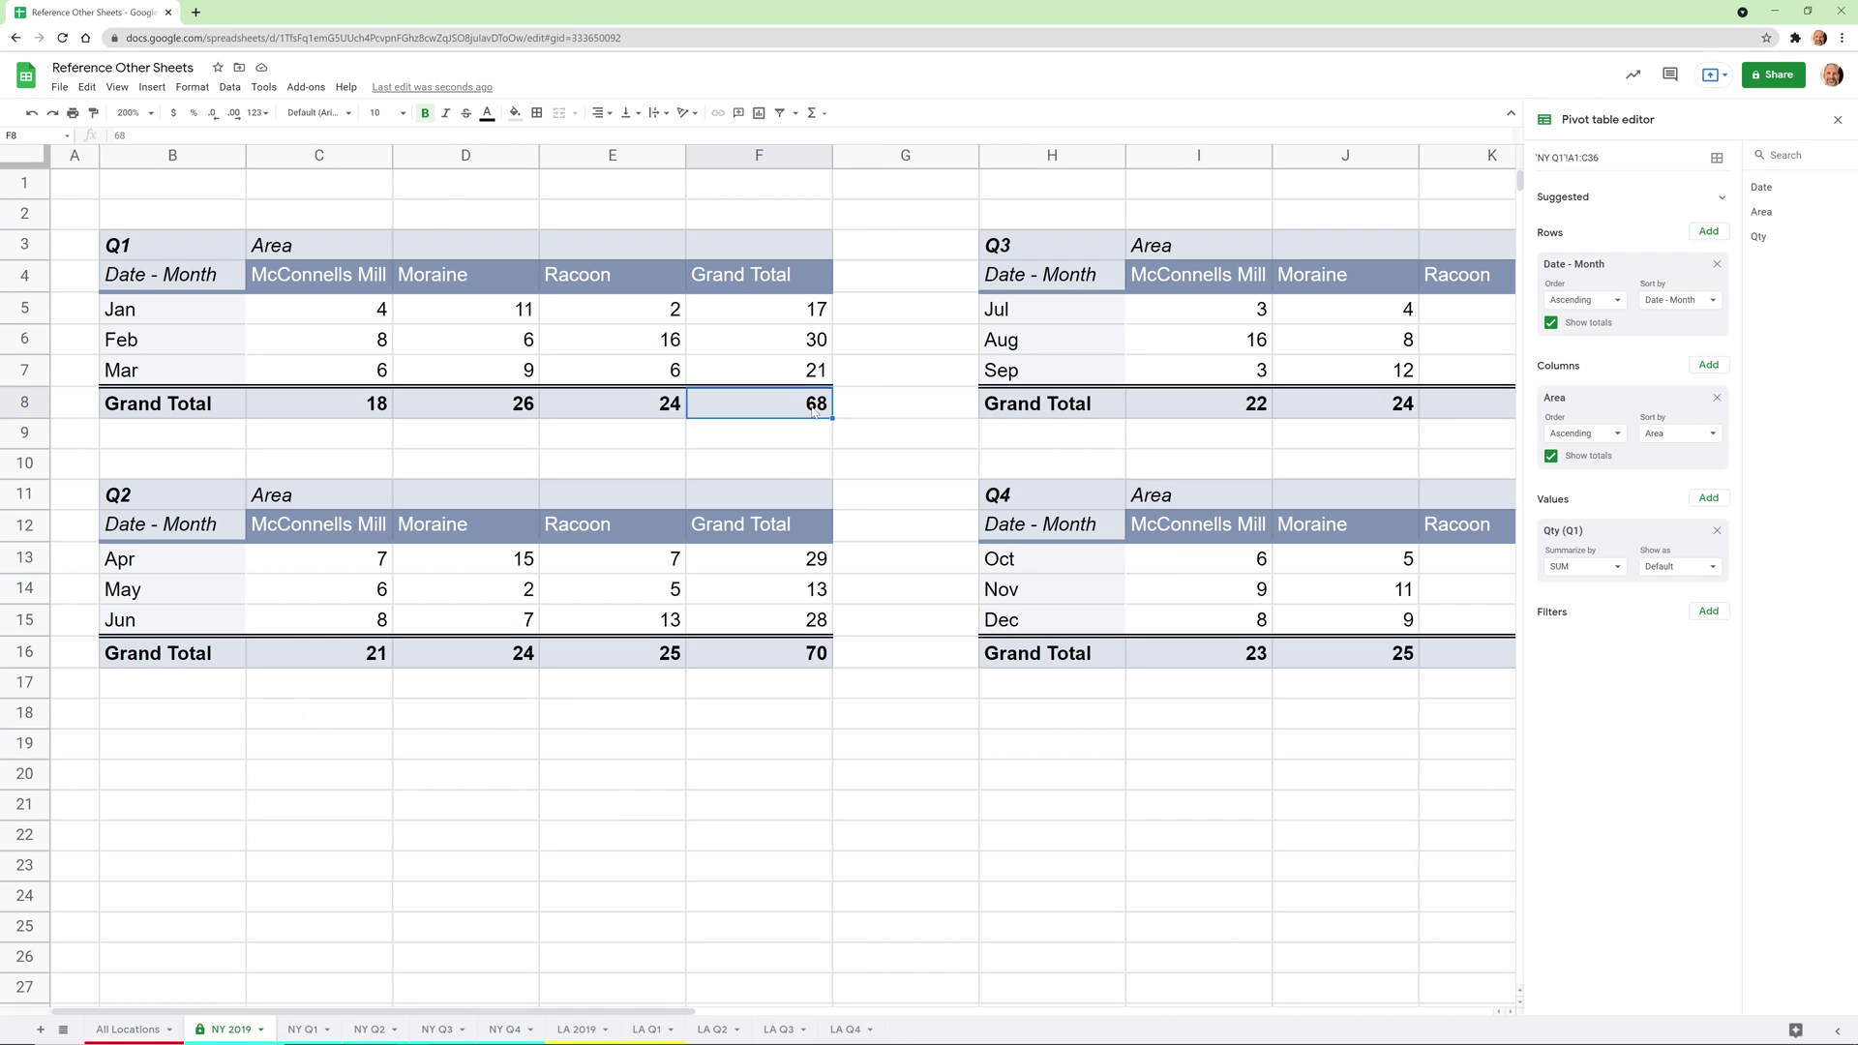
left_click(764, 567)
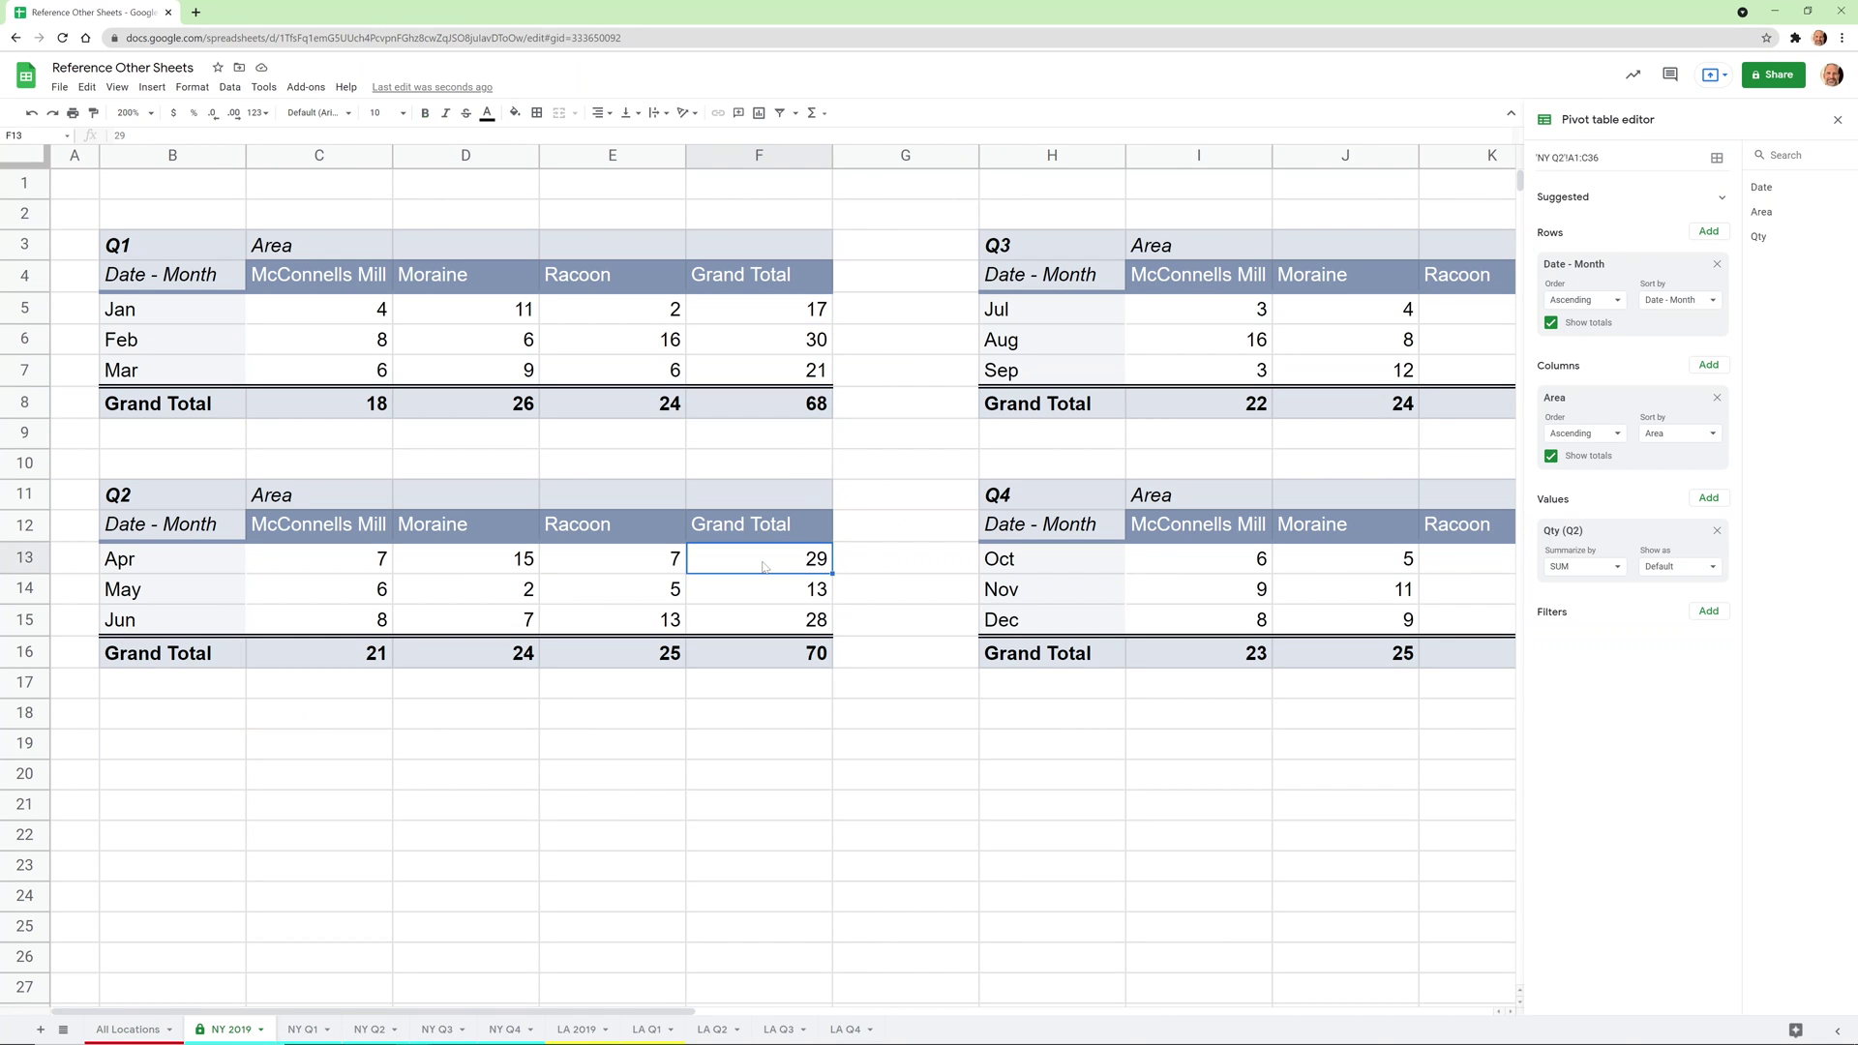
left_click(135, 1029)
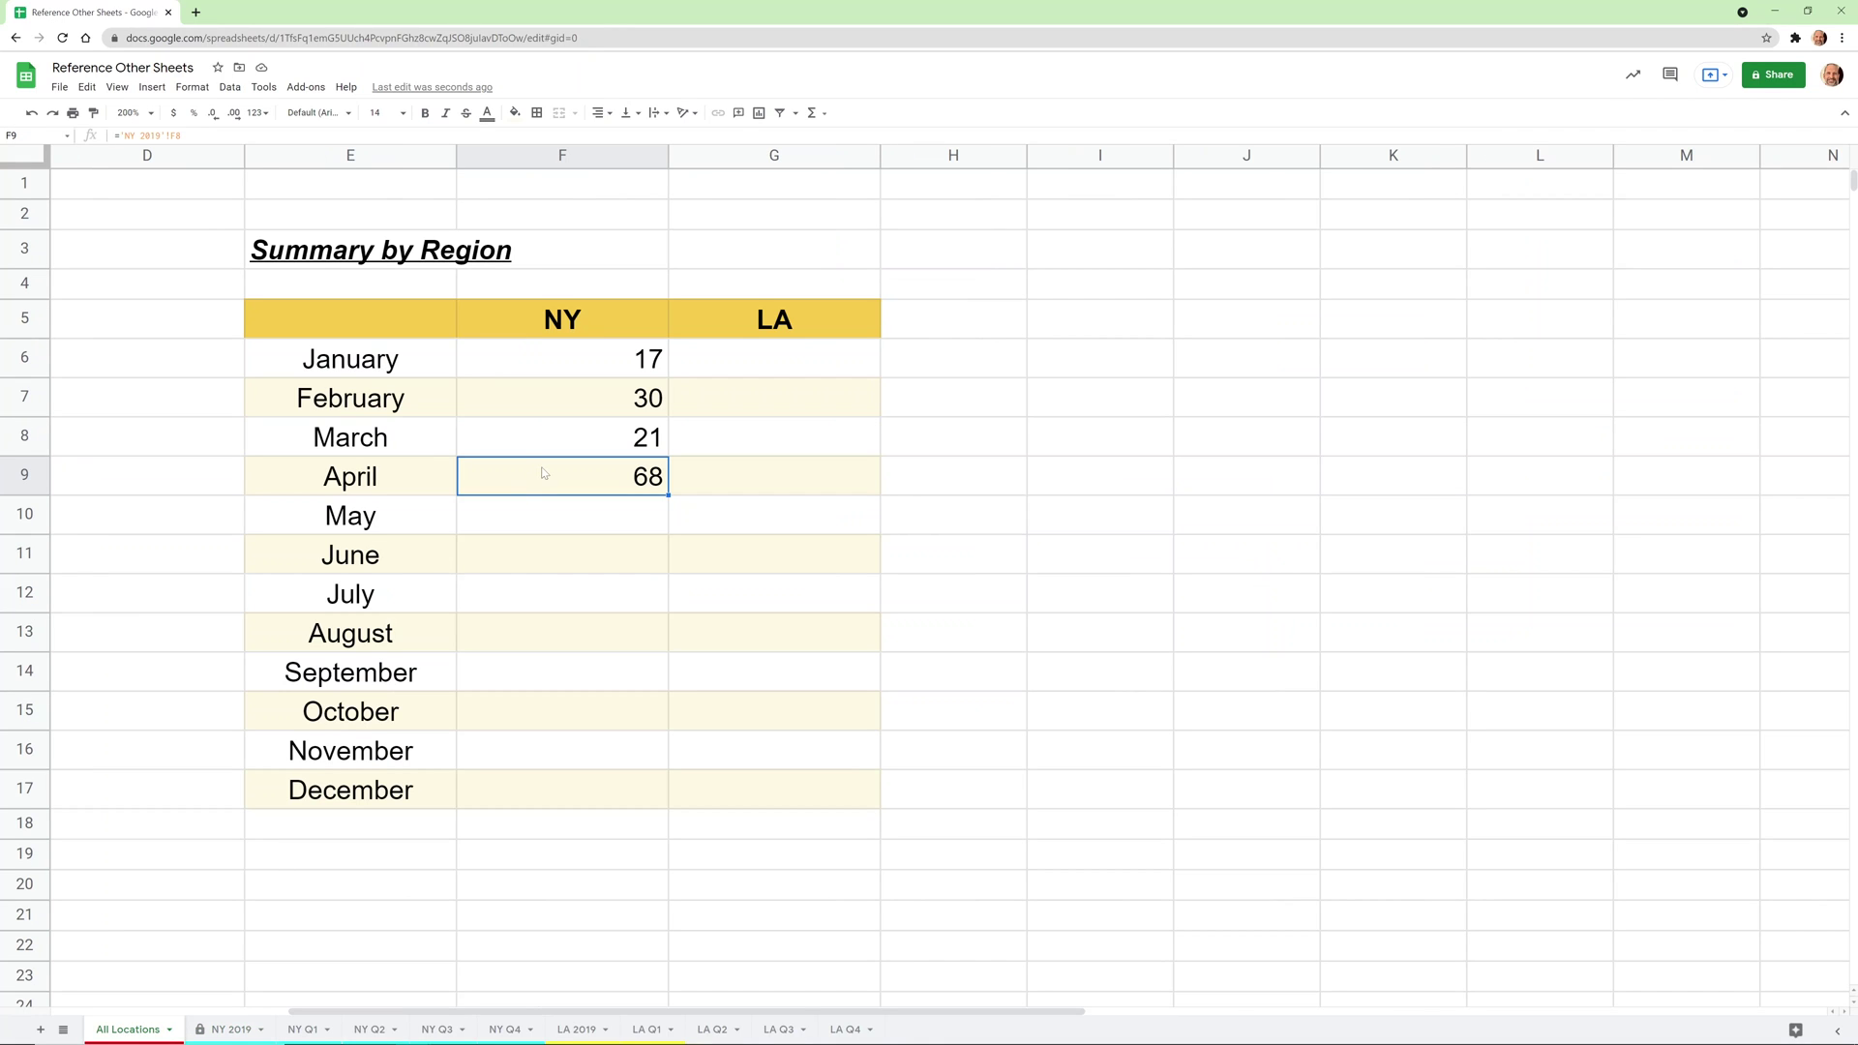
Give the NY April cell a 'NY 2019' reference, changing its row number to 10.
type("=")
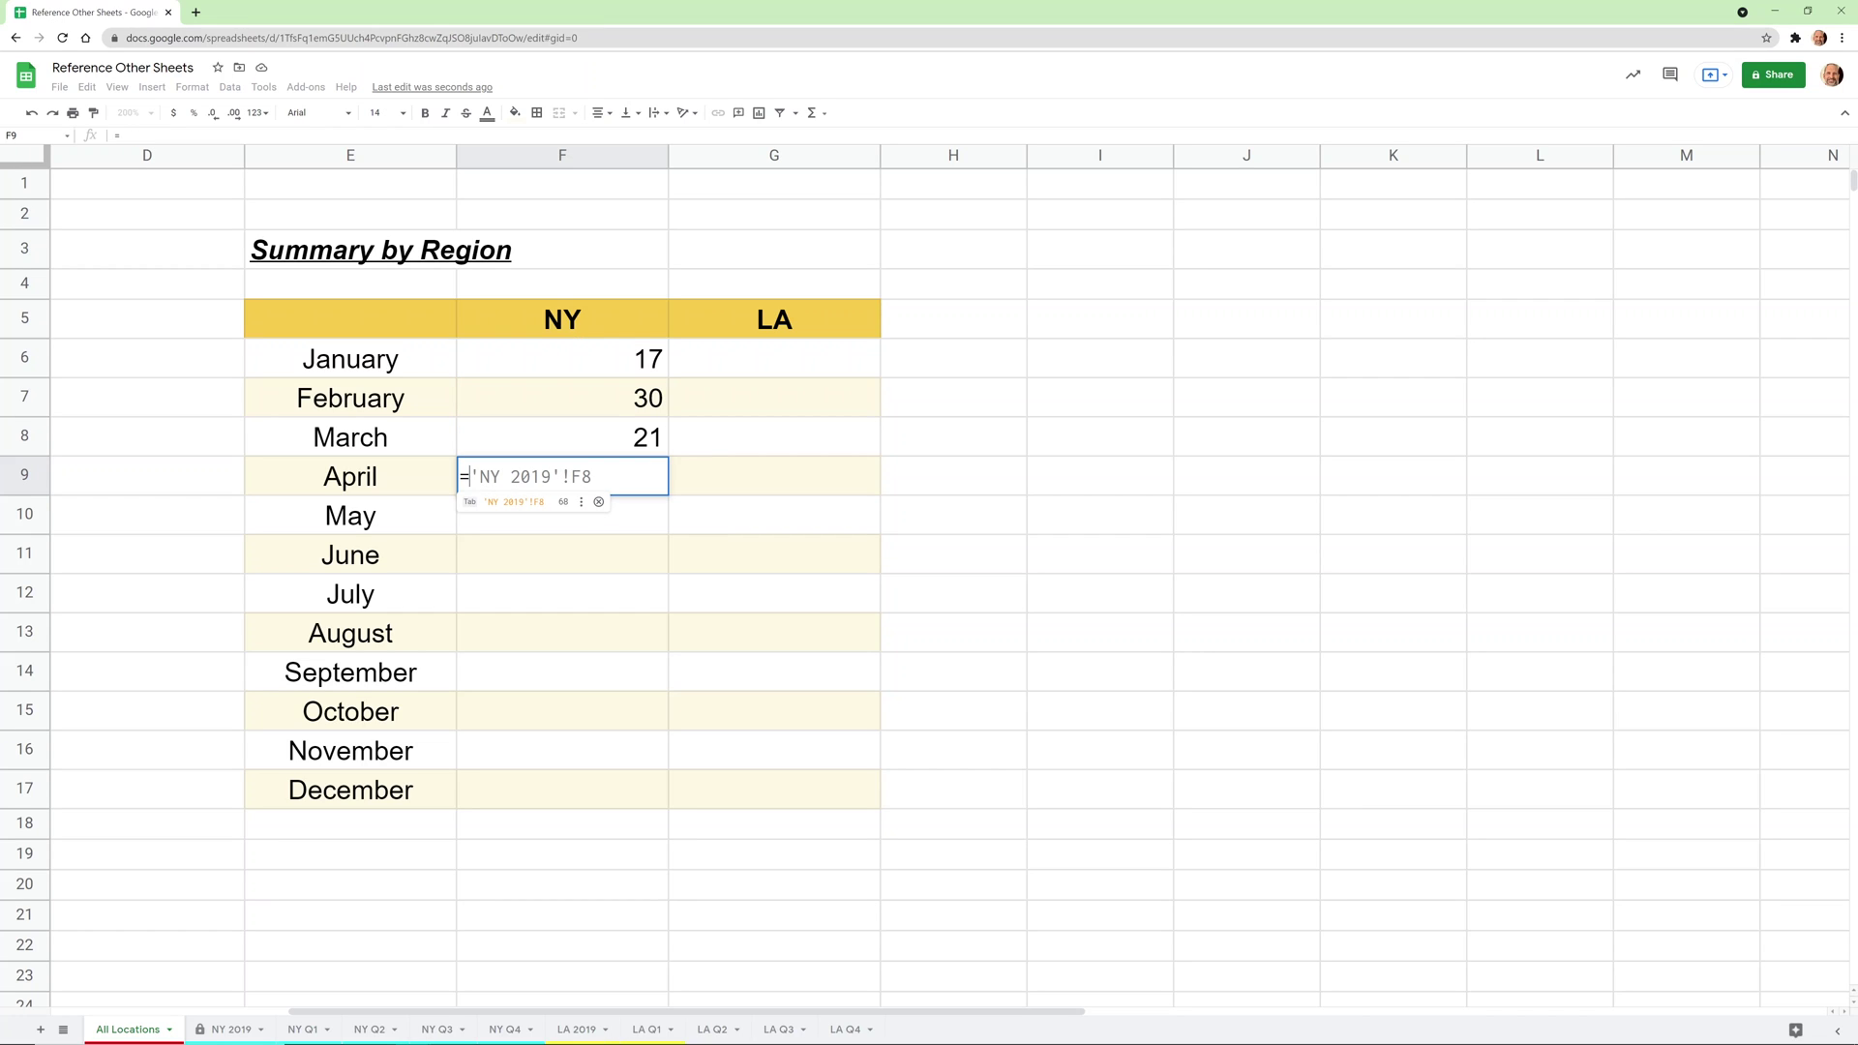
type("'")
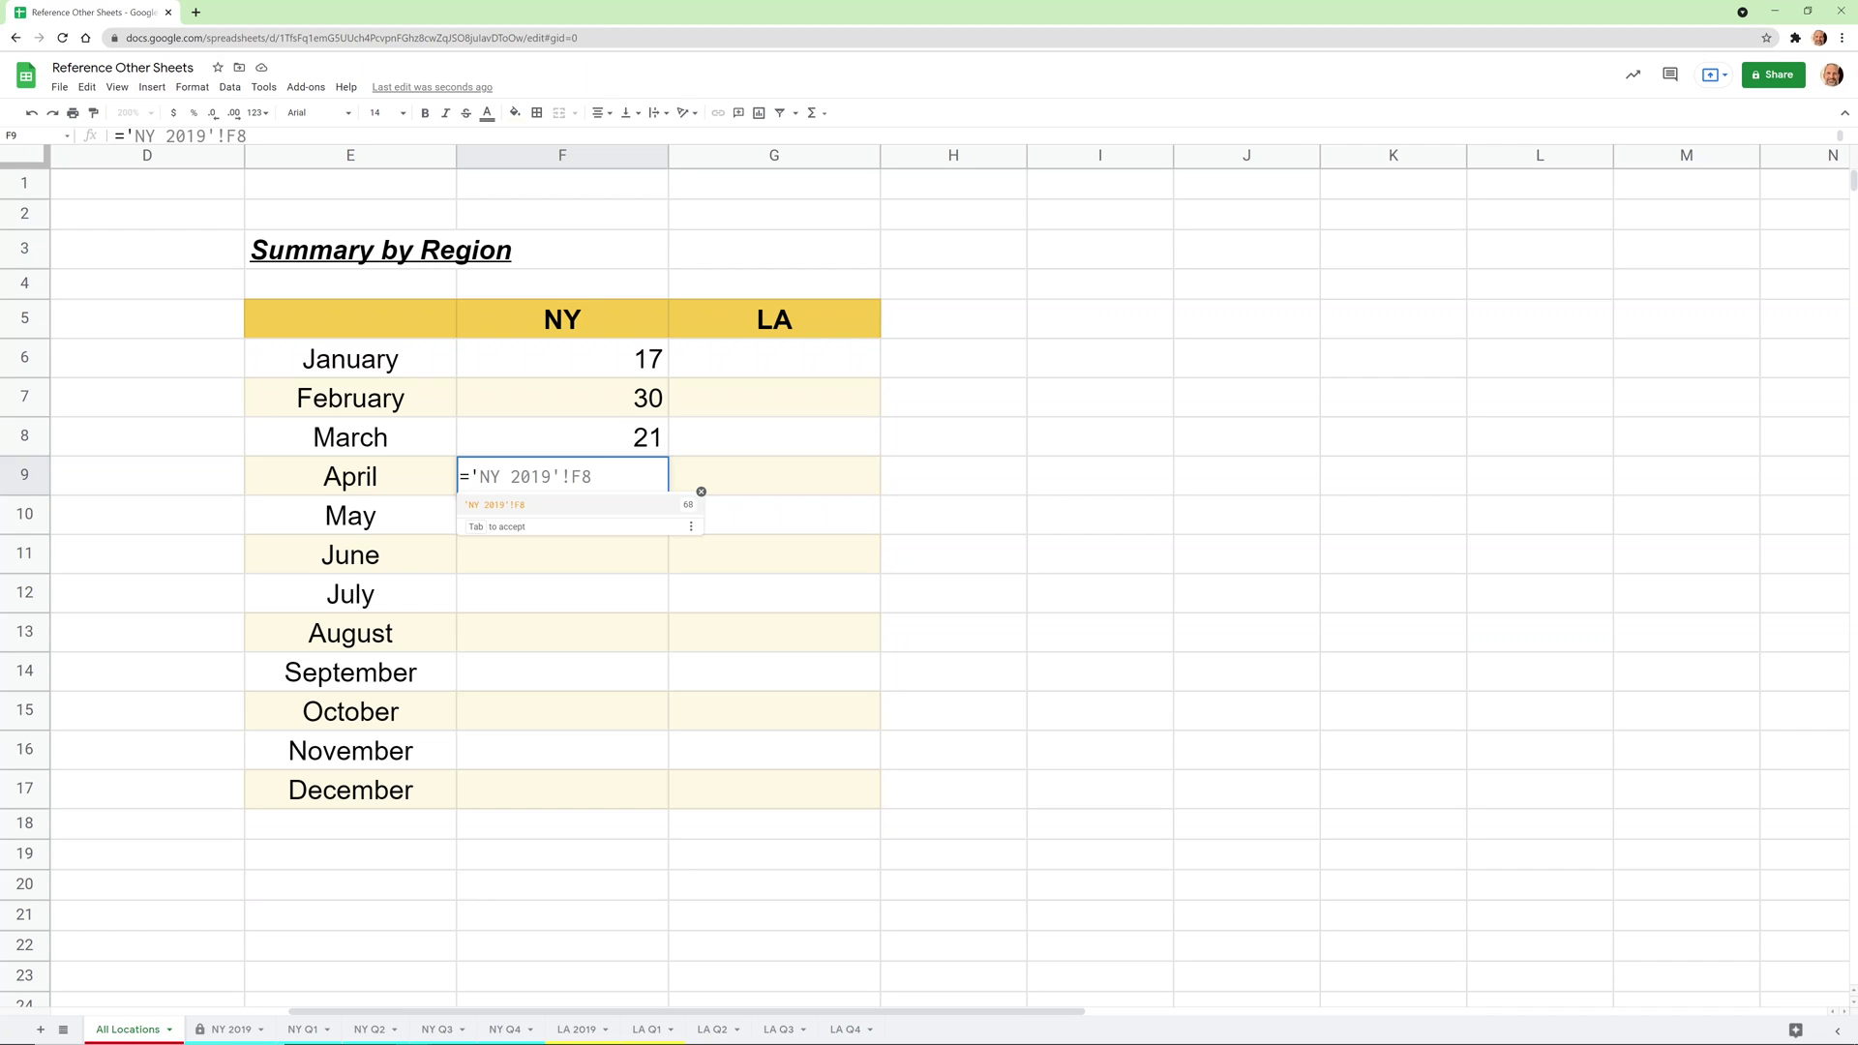
left_click(533, 504)
key("F2")
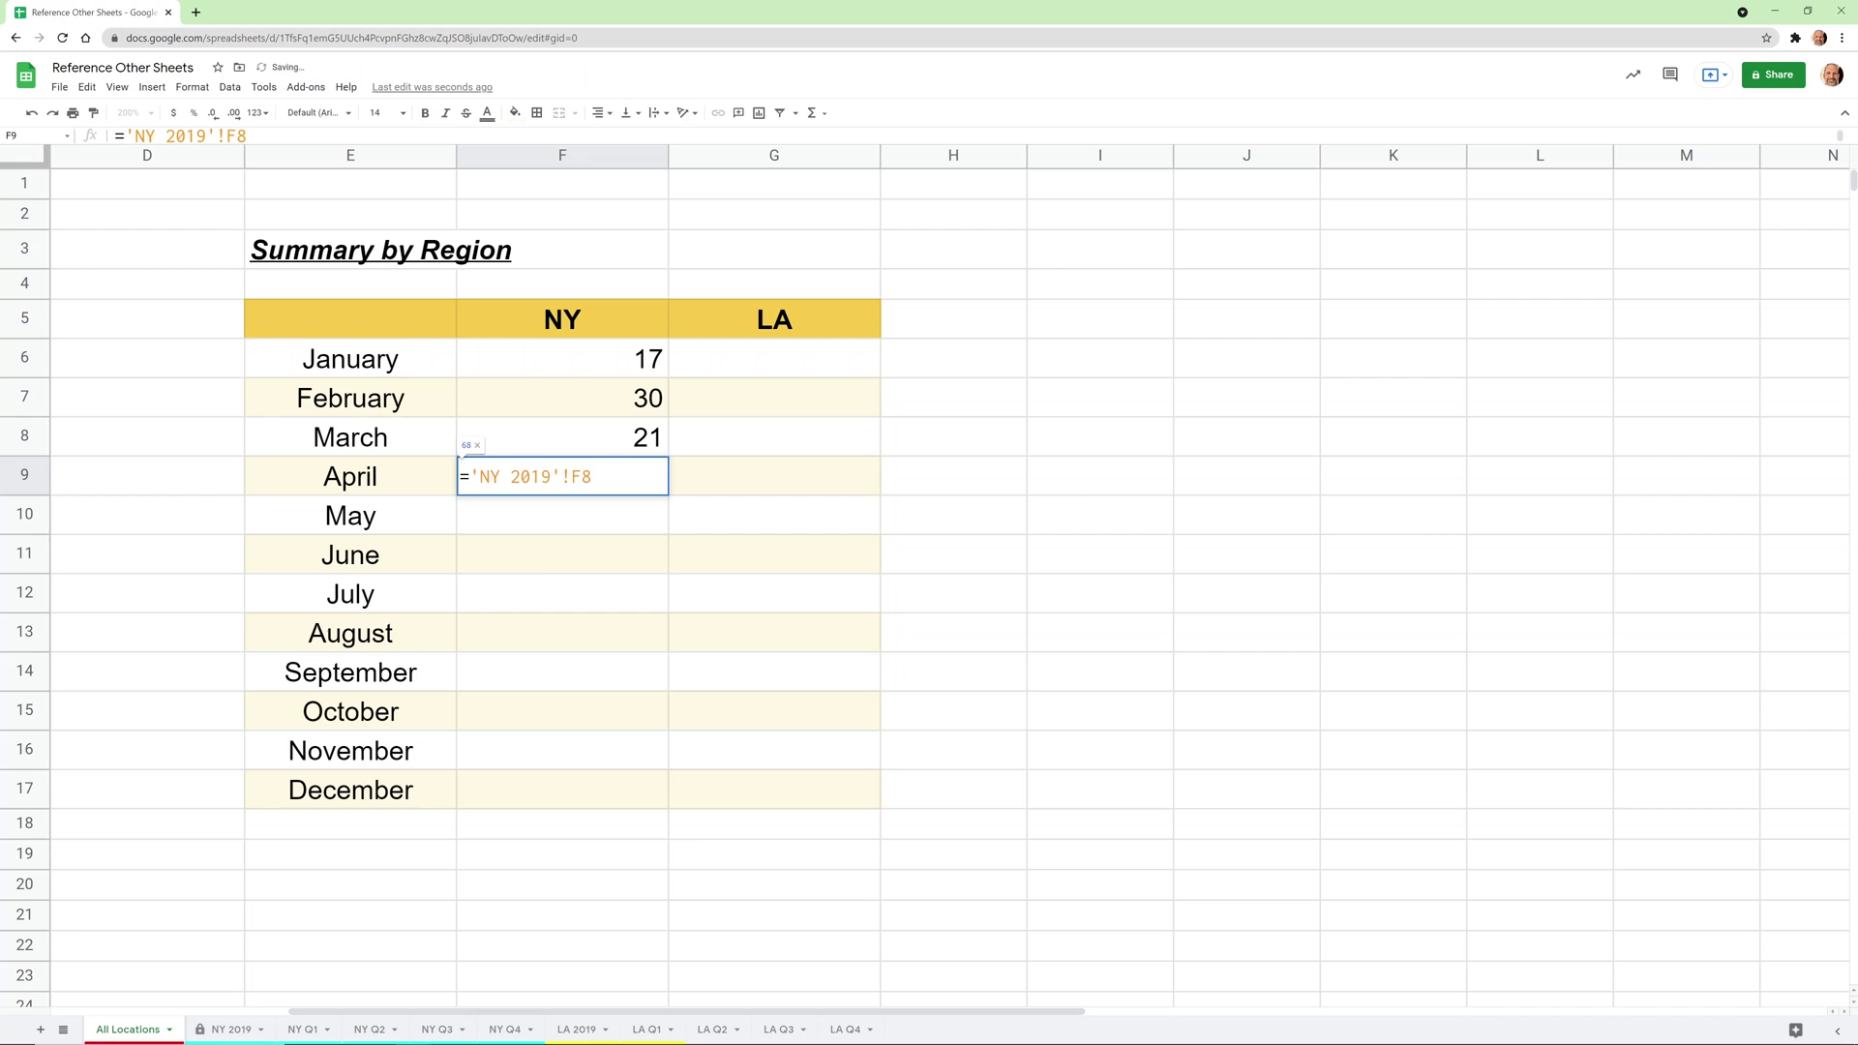
key("shift+Left")
type("10")
key("Return")
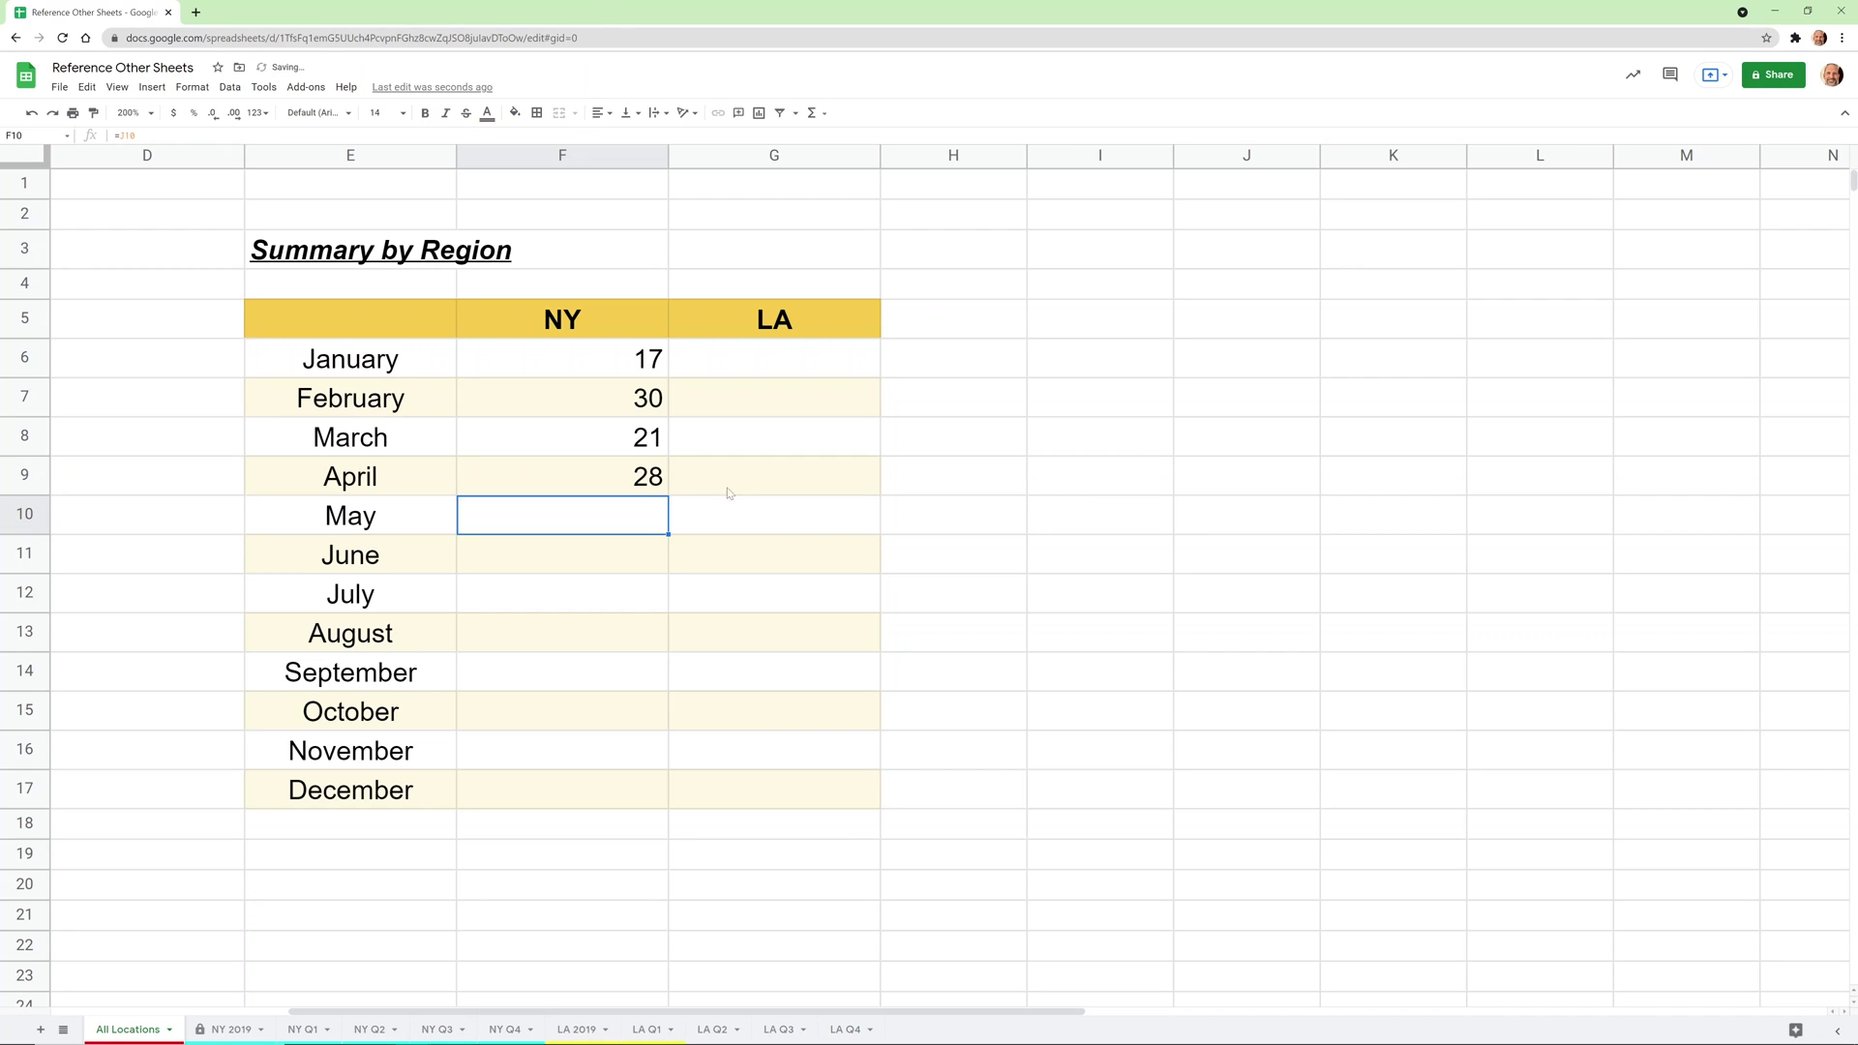
Copy April's formula down, check April's 29 on NY 2019, and correct April's reference to F13.
left_click(660, 487)
left_click_drag(667, 496, 666, 561)
left_click(654, 493)
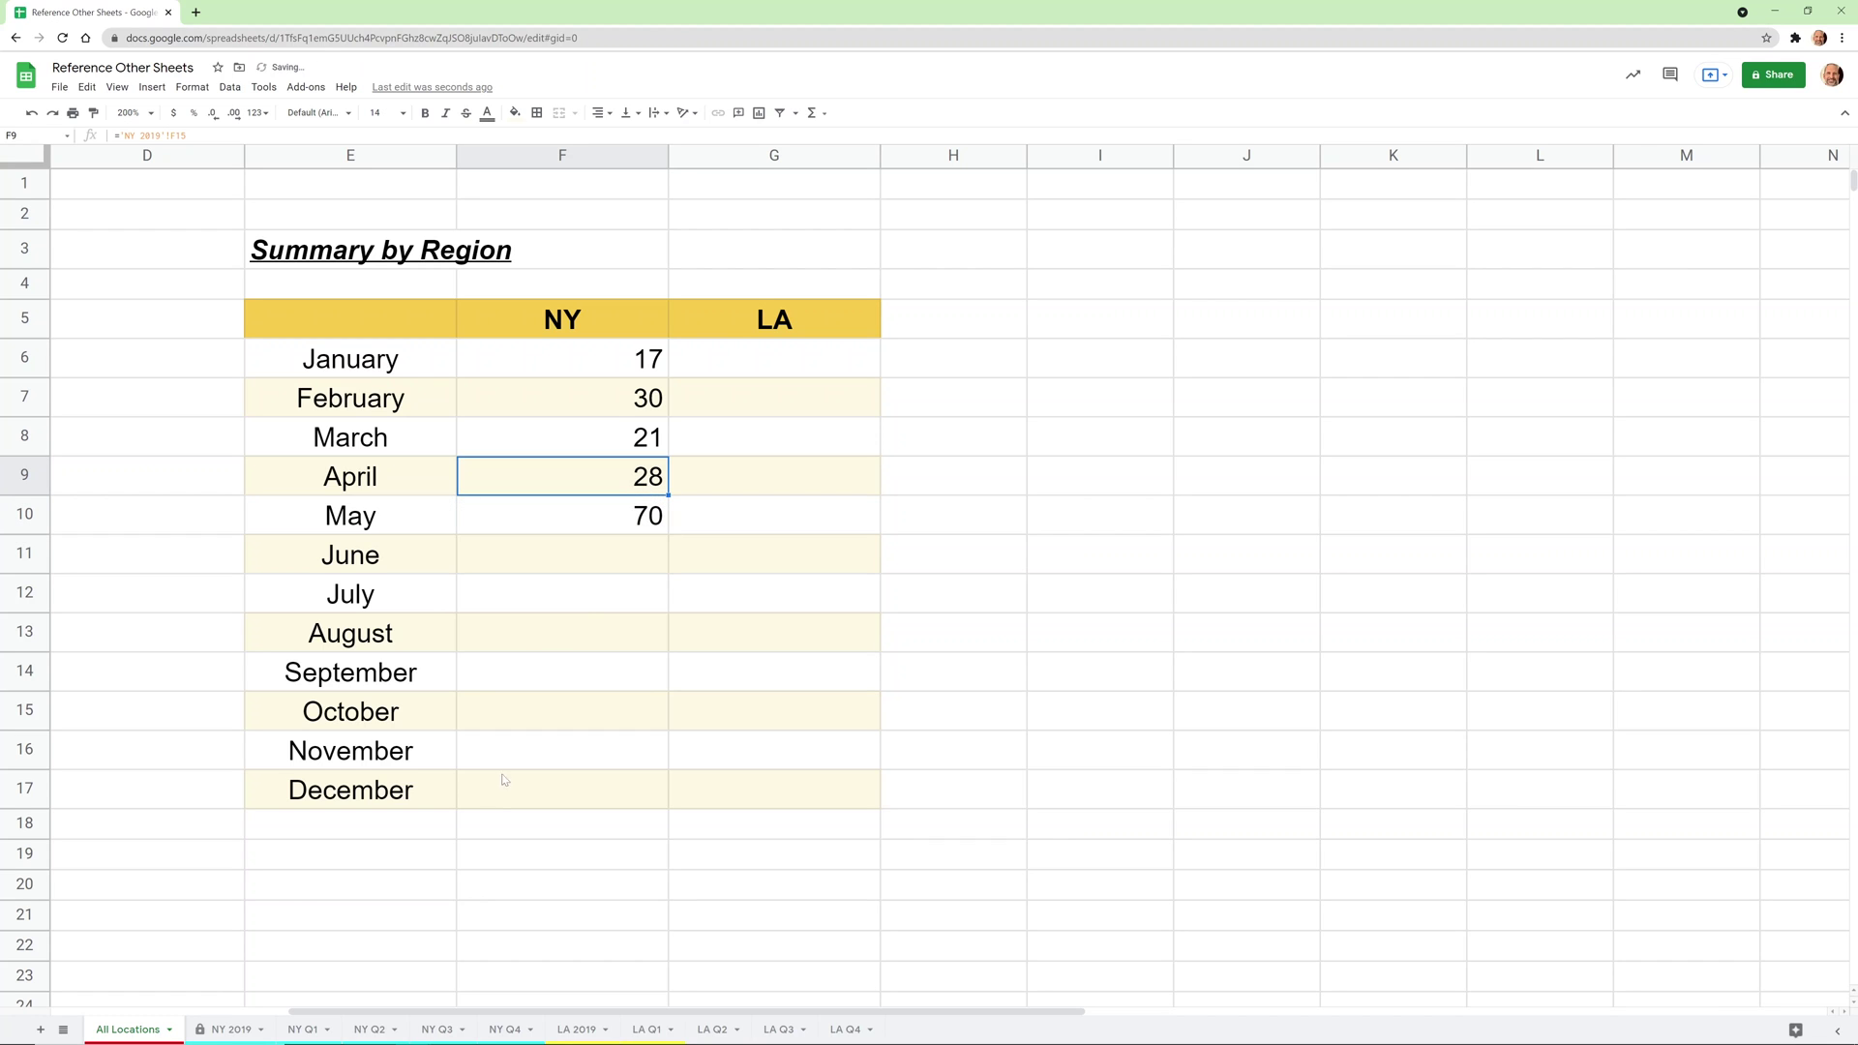
left_click(221, 1032)
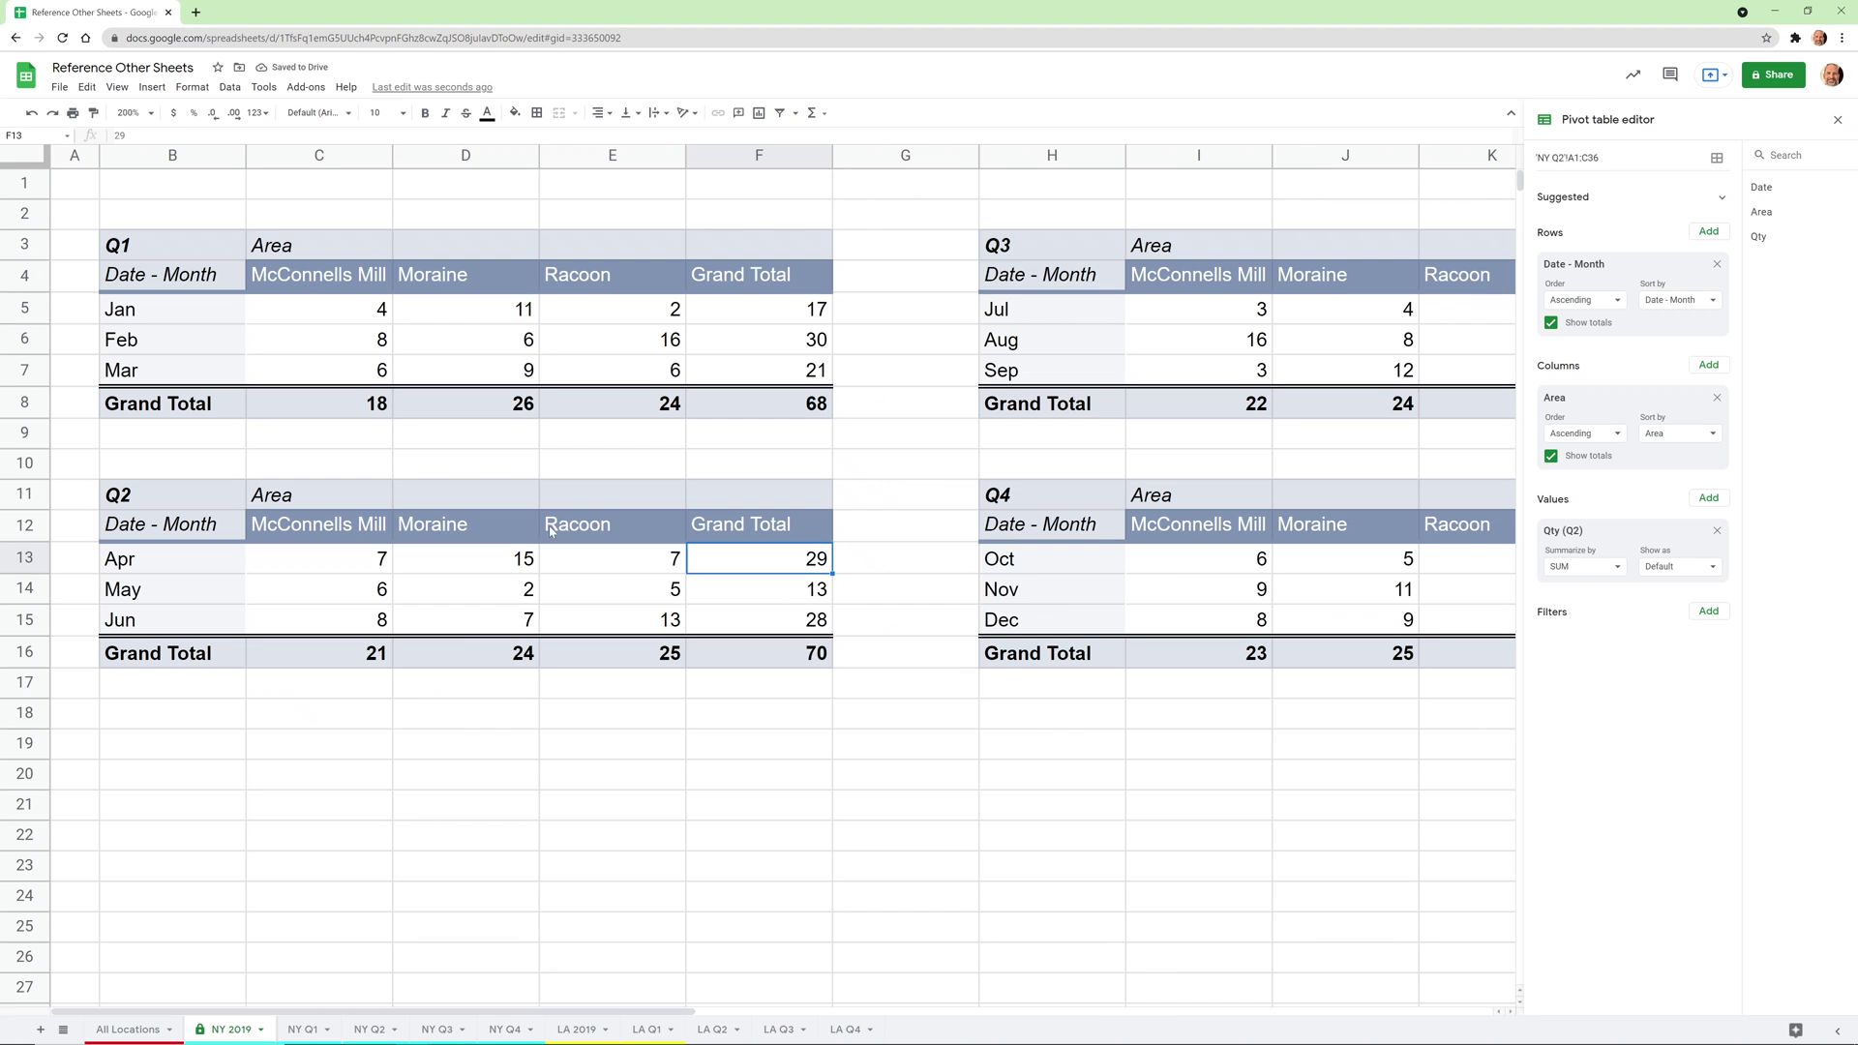
left_click(93, 1030)
key("F2")
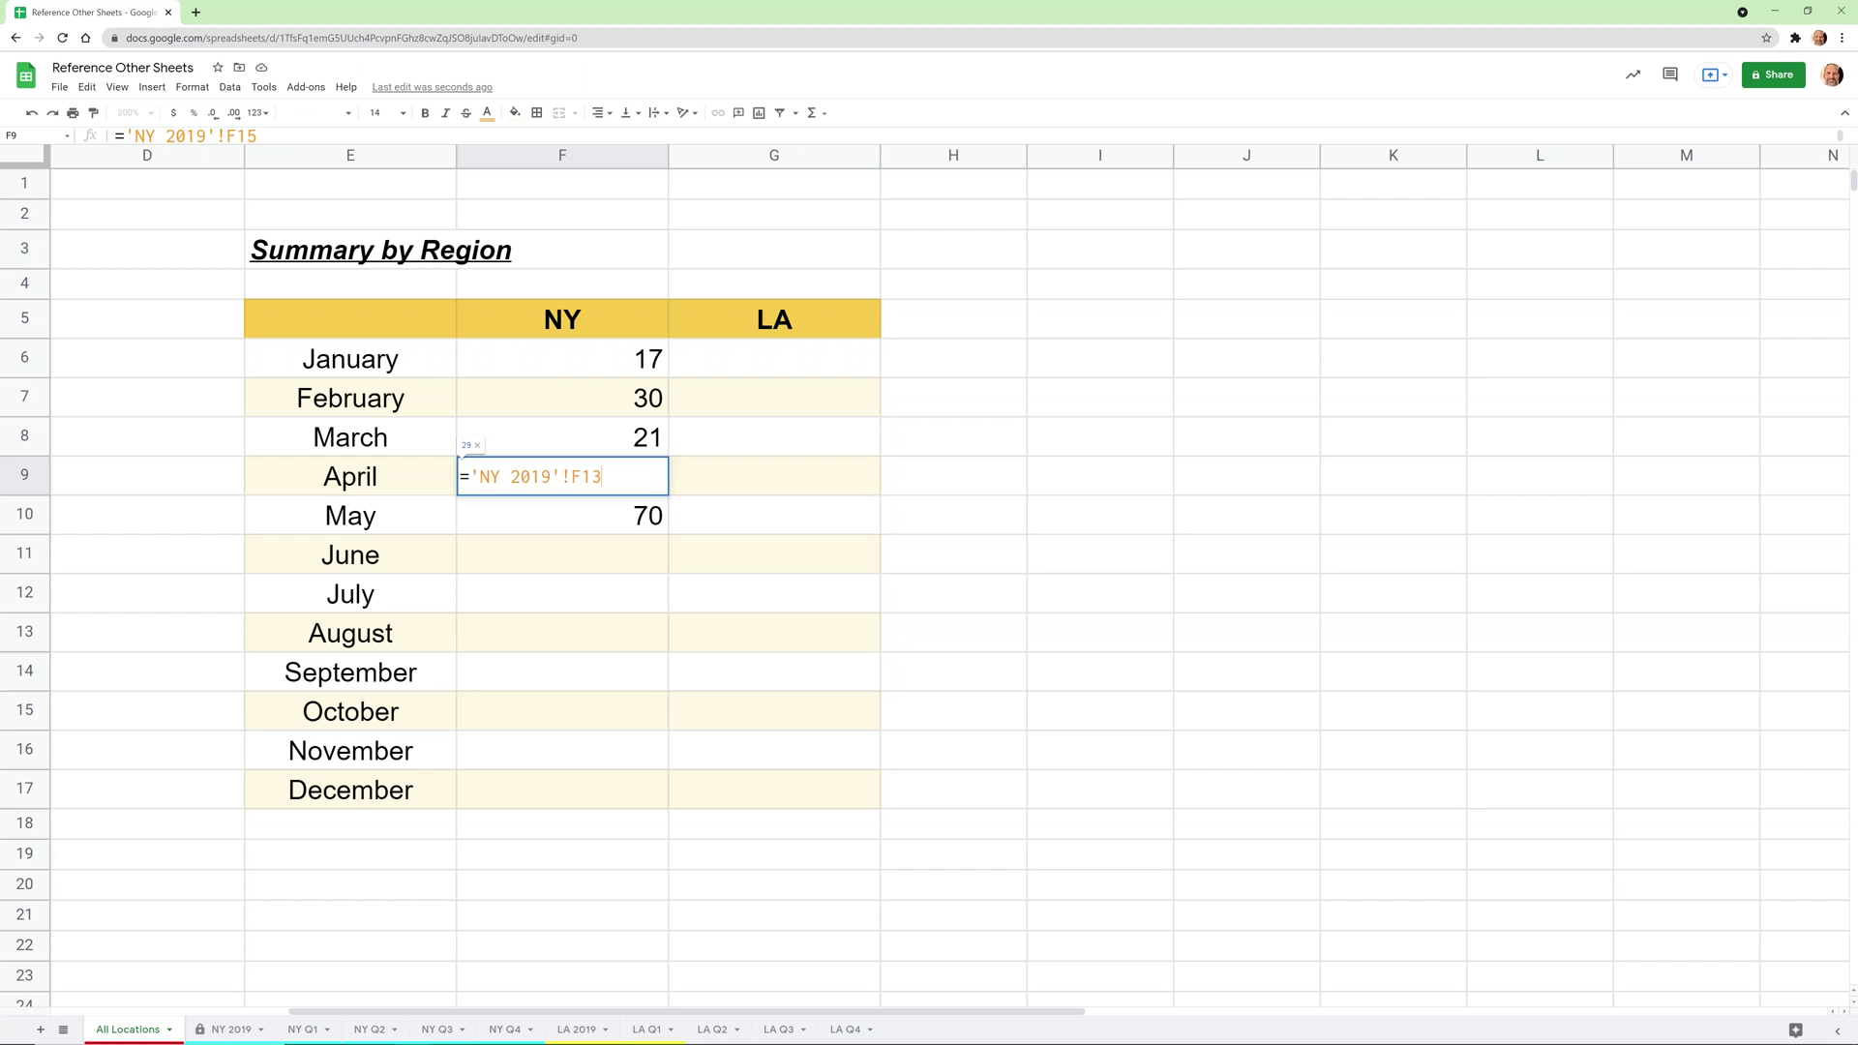
key("Return")
Fill April's formula into May and June, then reference NY 2019 totals for July through December.
left_click(651, 489)
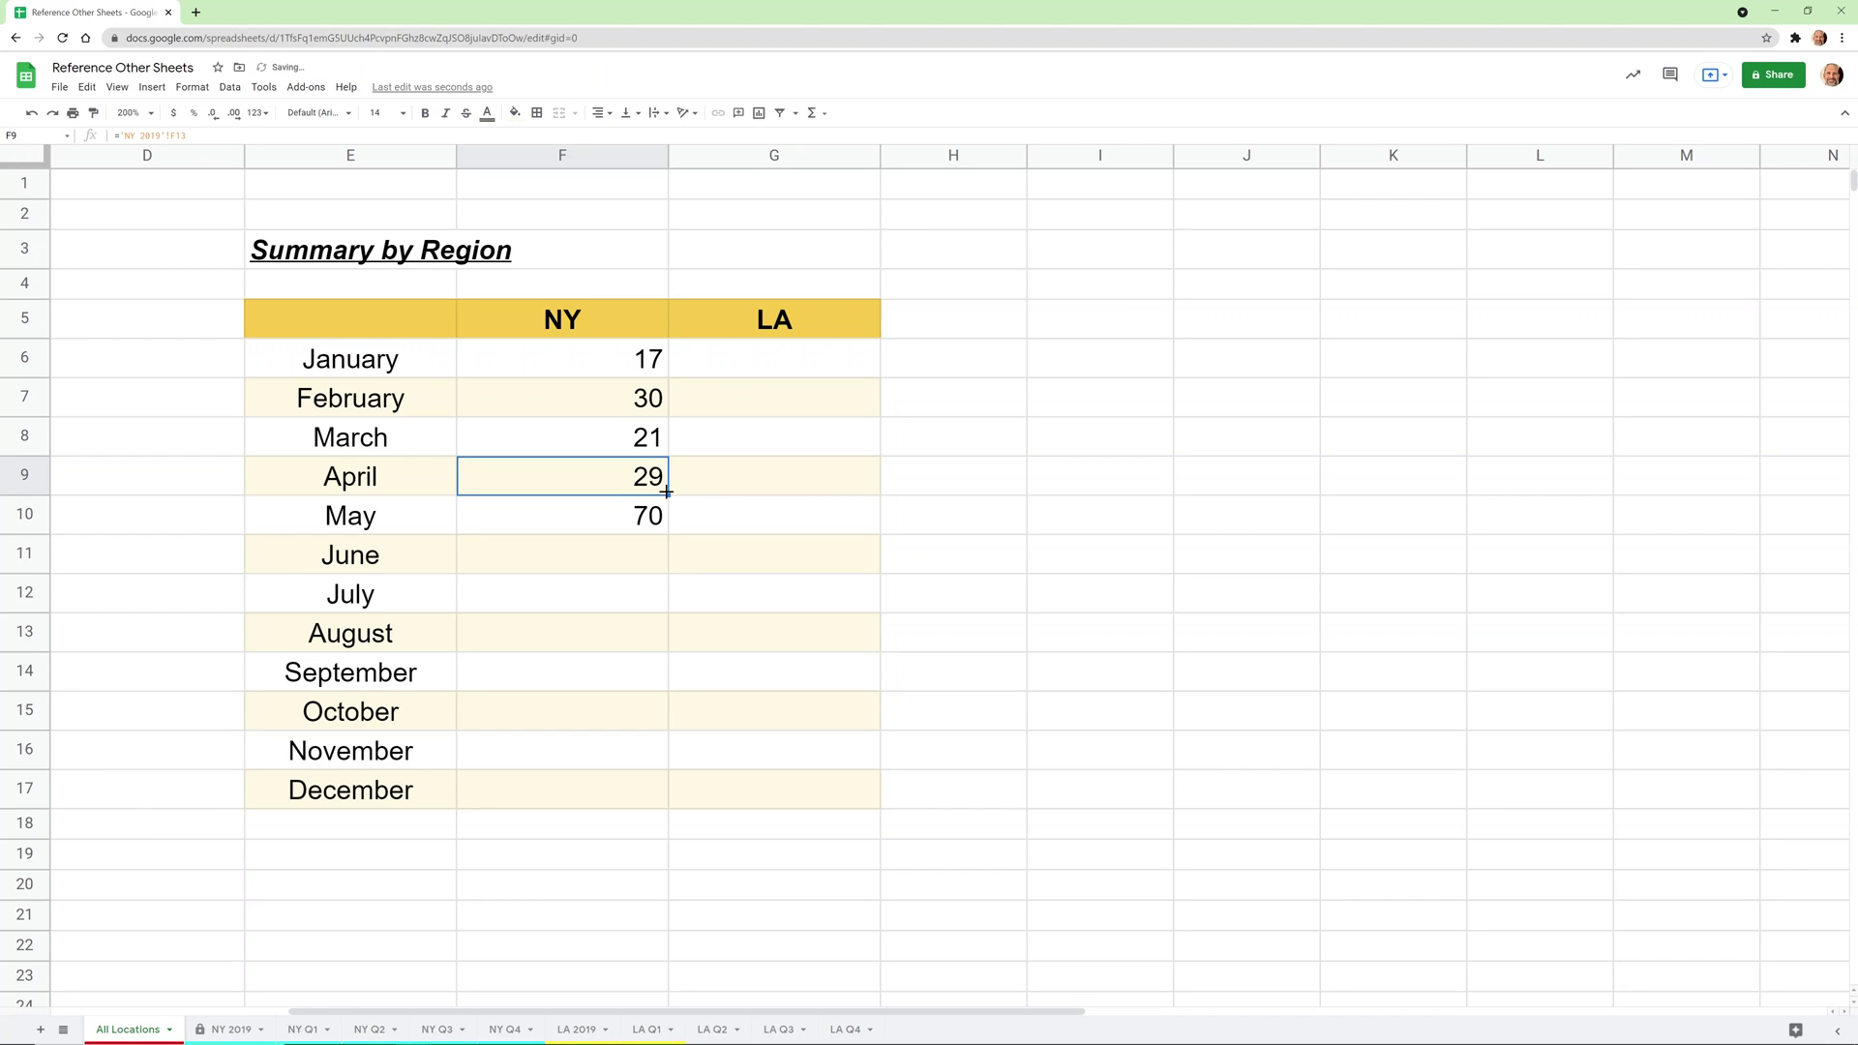
left_click_drag(668, 495, 667, 552)
left_click(648, 518)
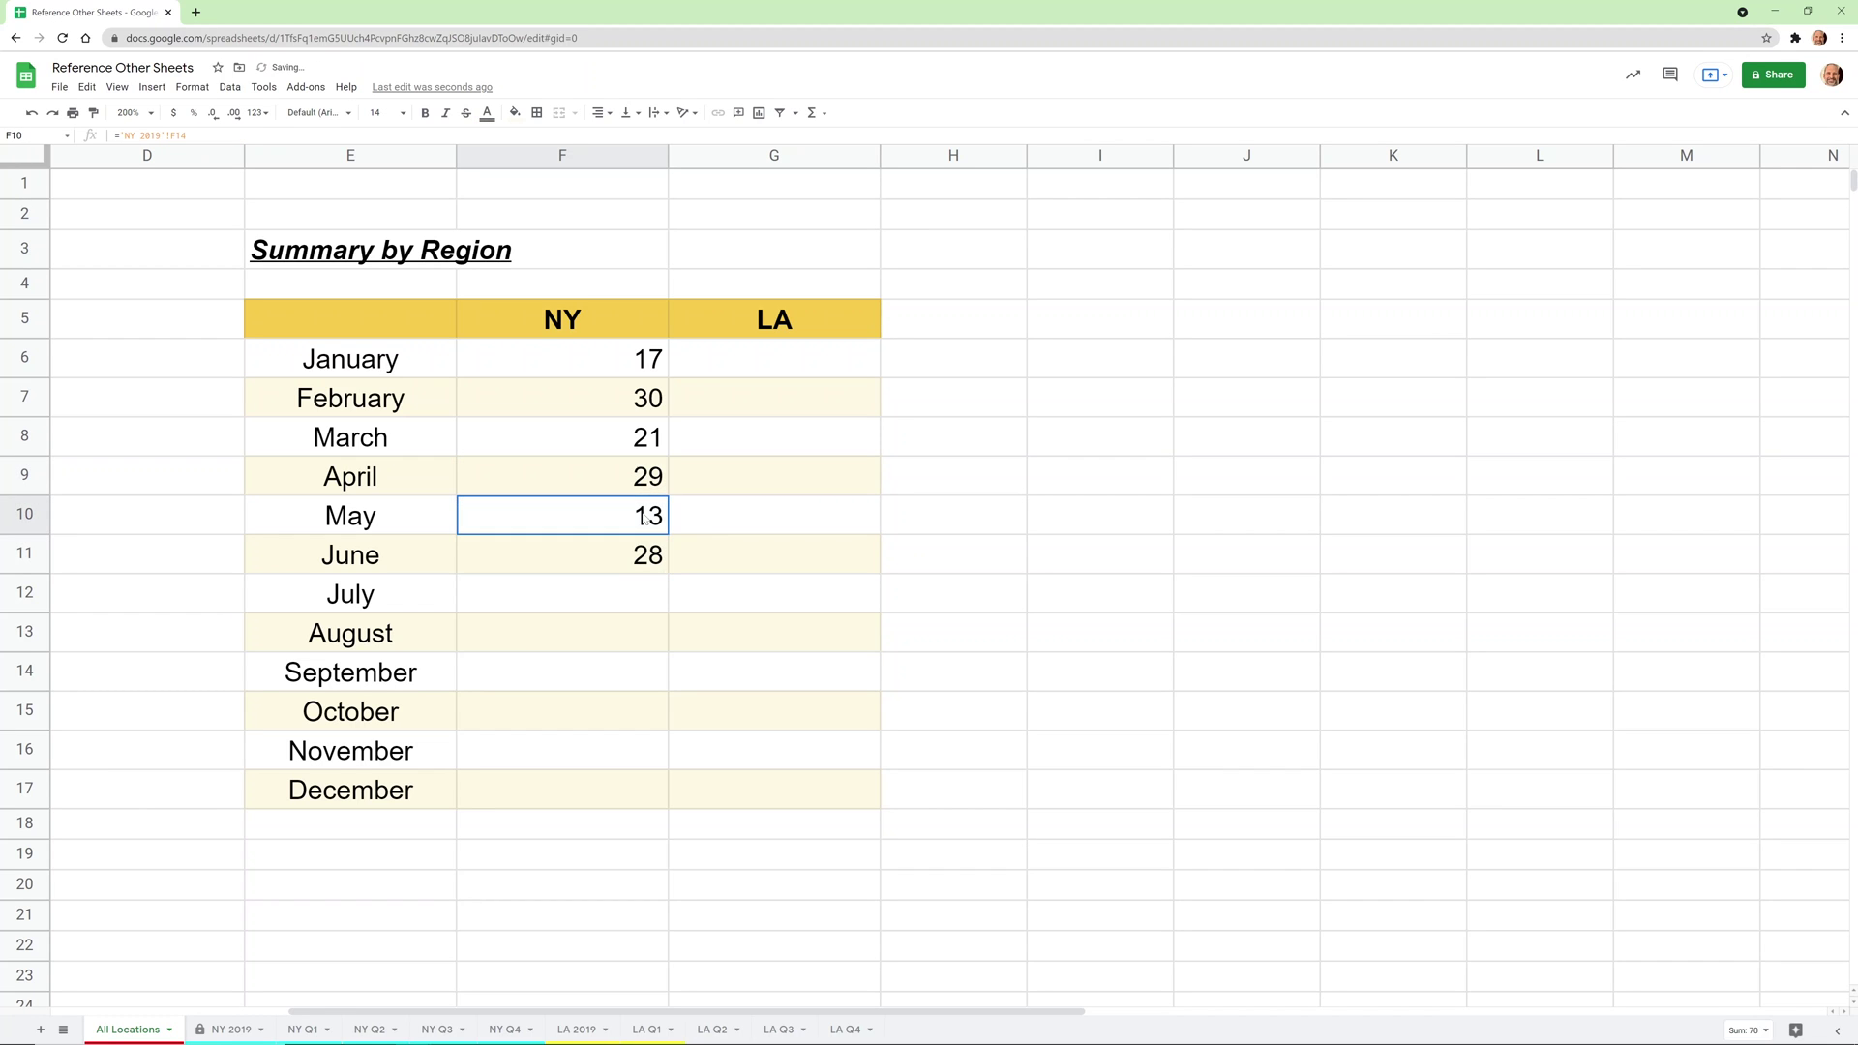
left_click(585, 605)
type("=")
left_click(231, 1028)
key("Return")
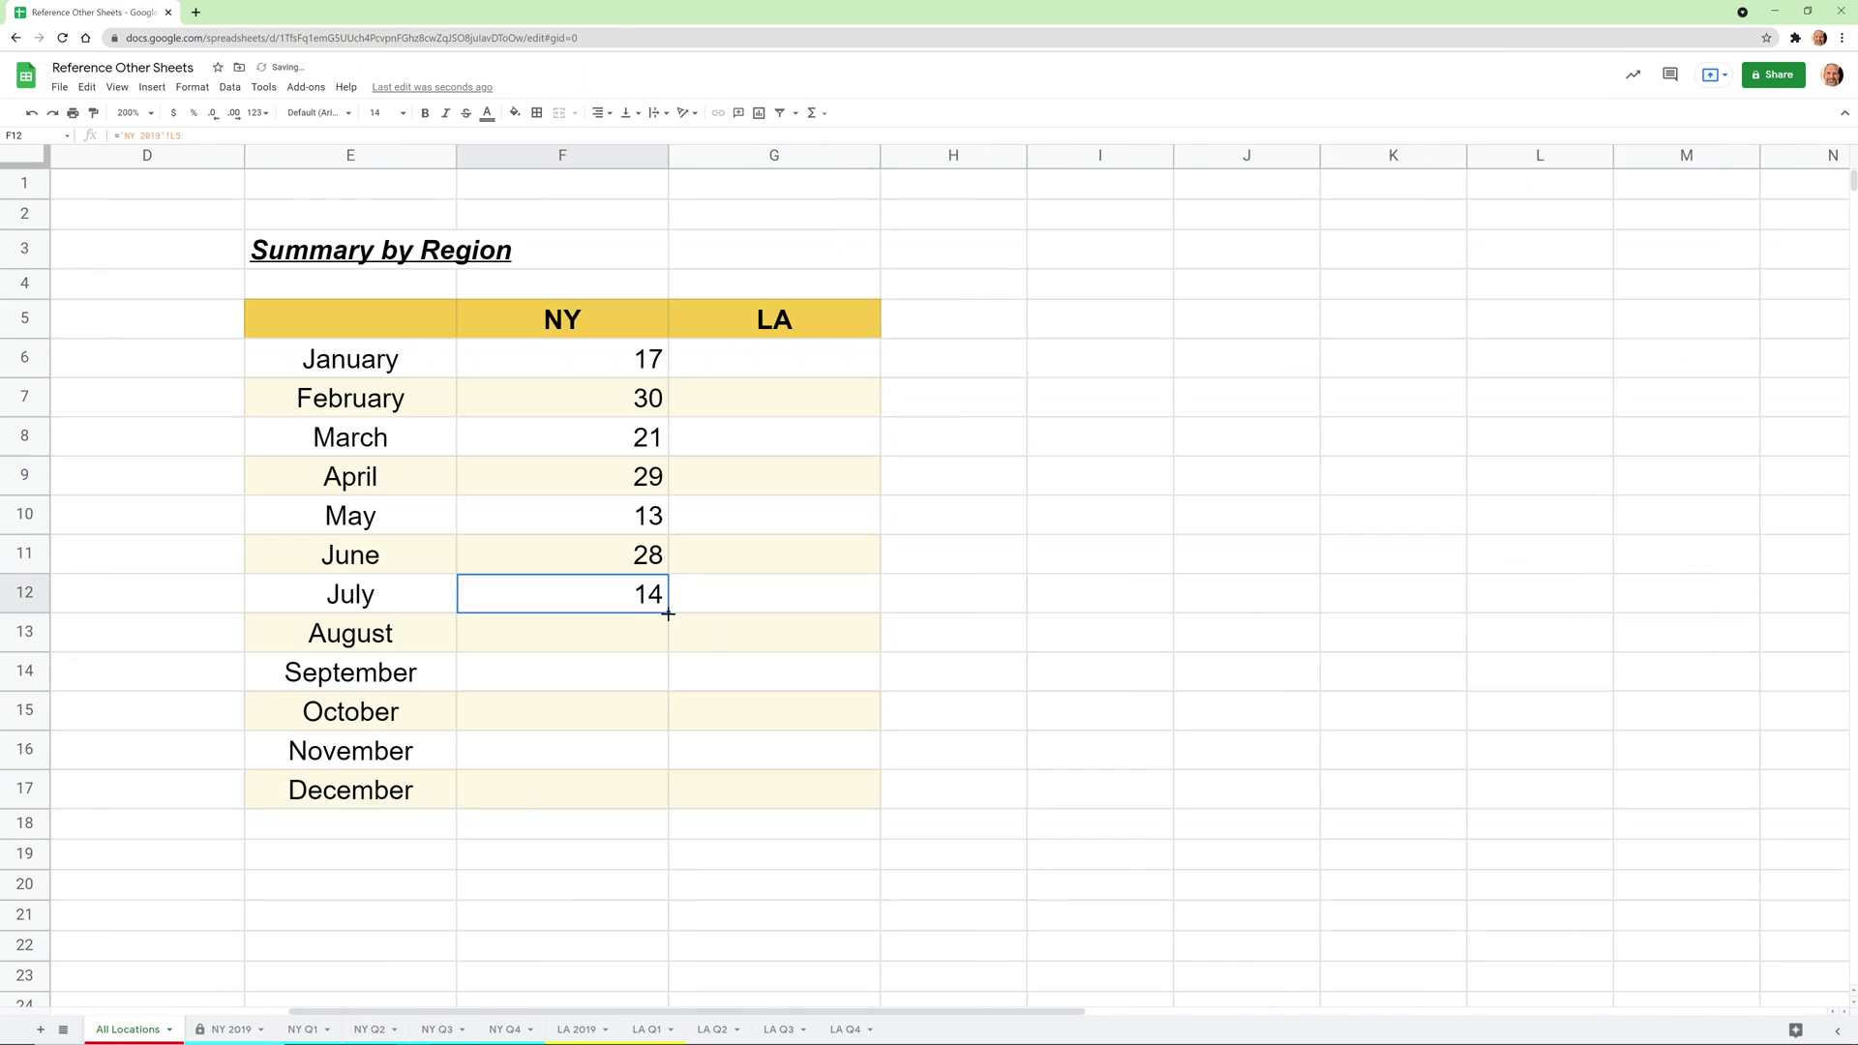
left_click(230, 1028)
key("Return")
left_click_drag(829, 1012, 685, 1011)
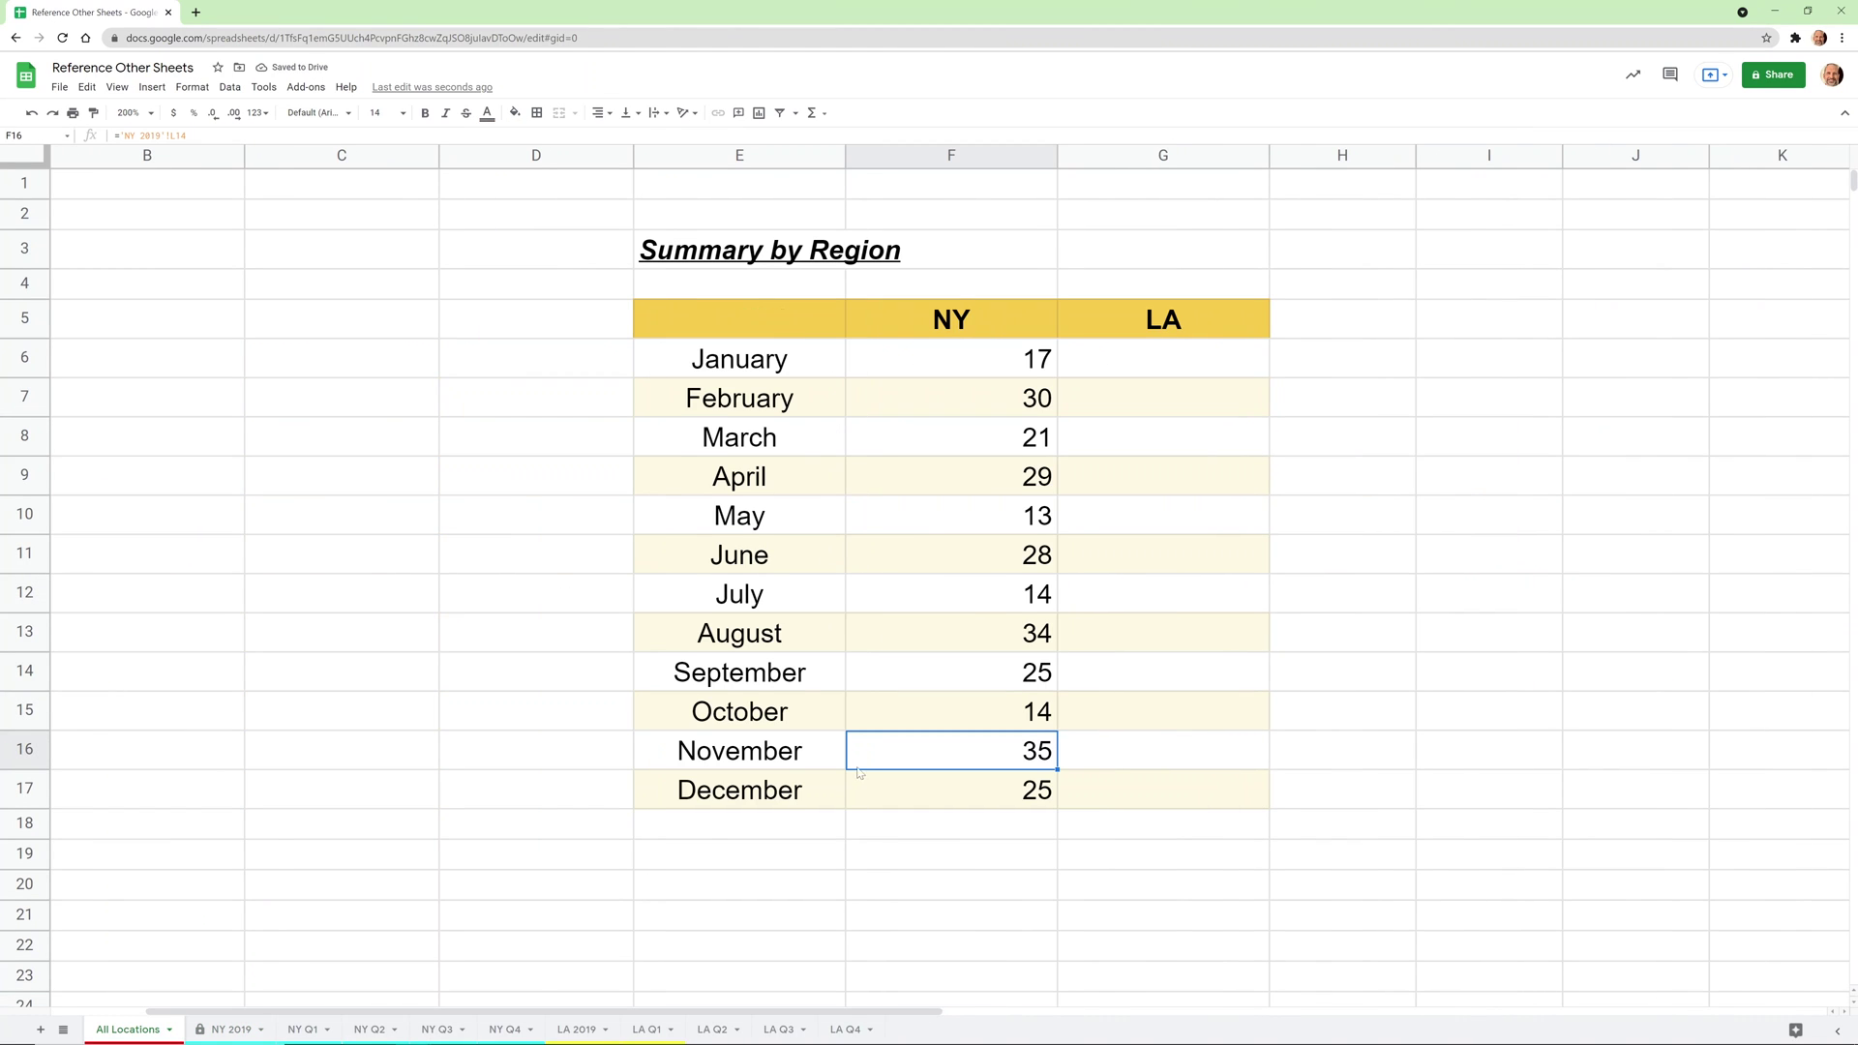
Enter =sum(F6:F17) in F18 to total the NY months at 285.
left_click(952, 828)
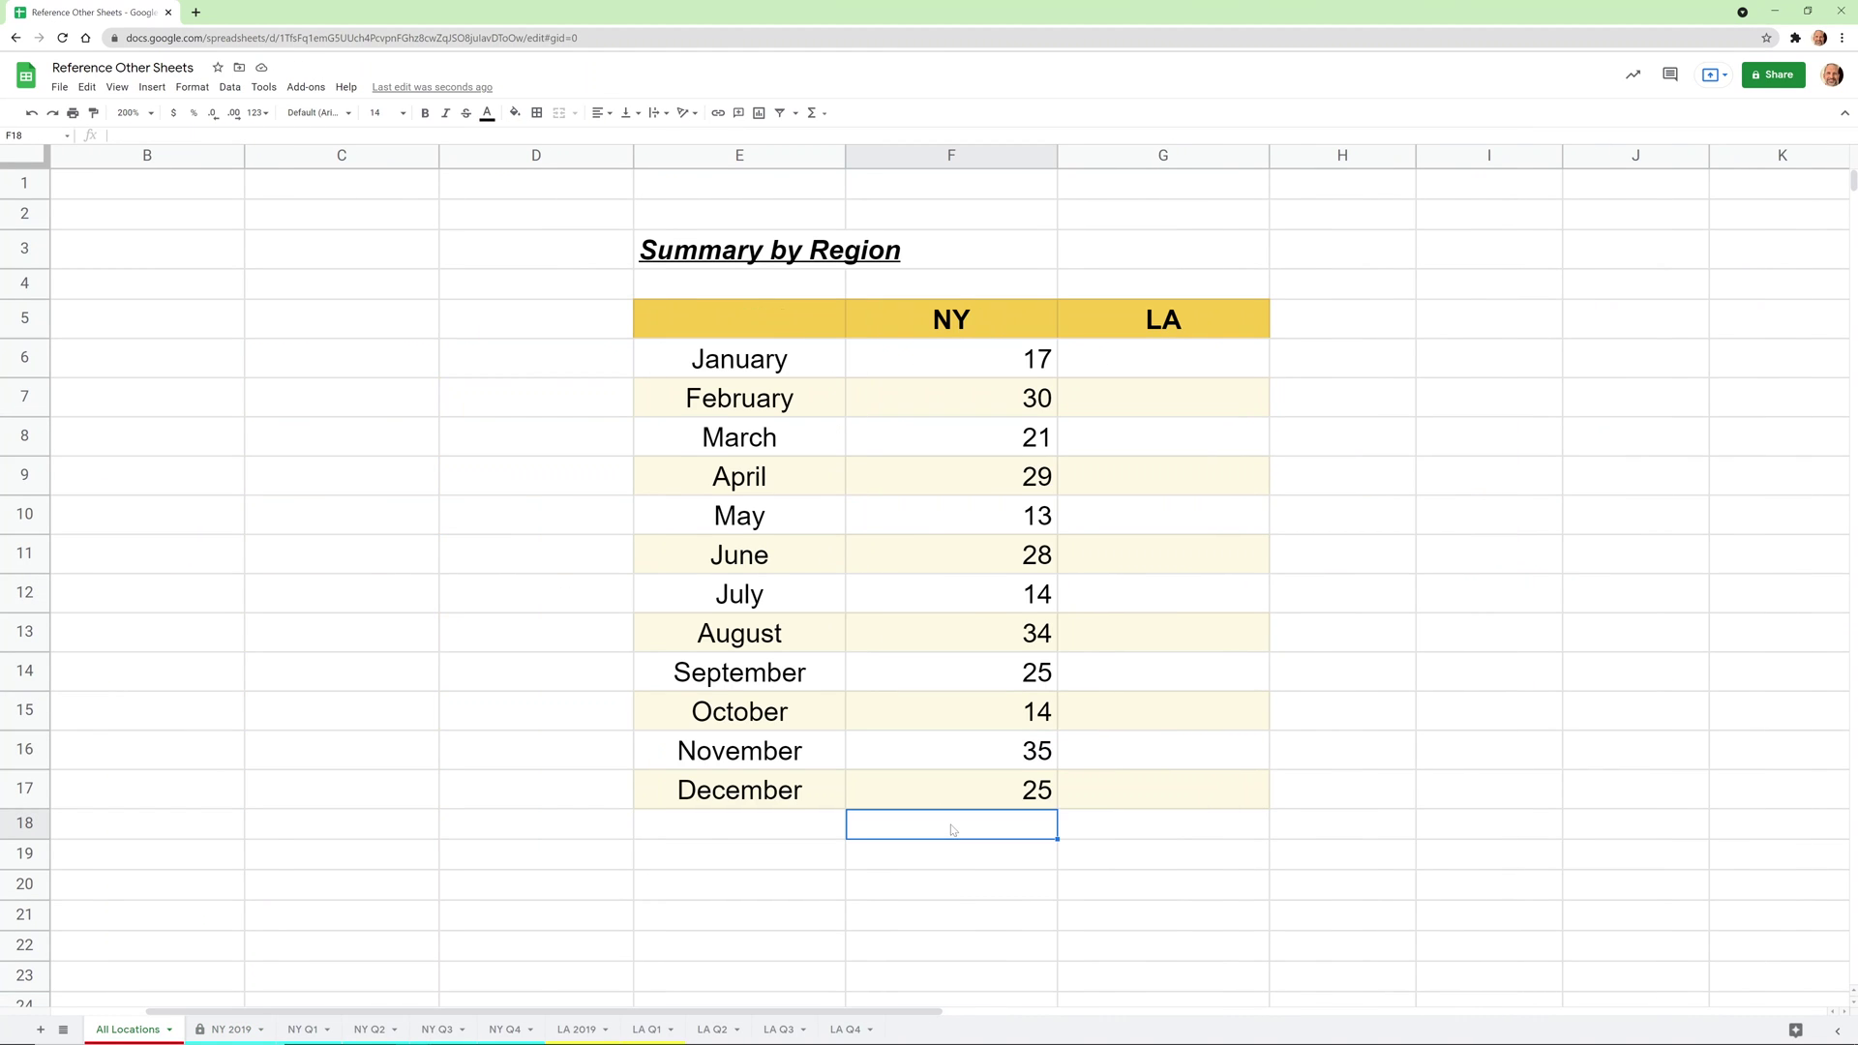
type("=sum(")
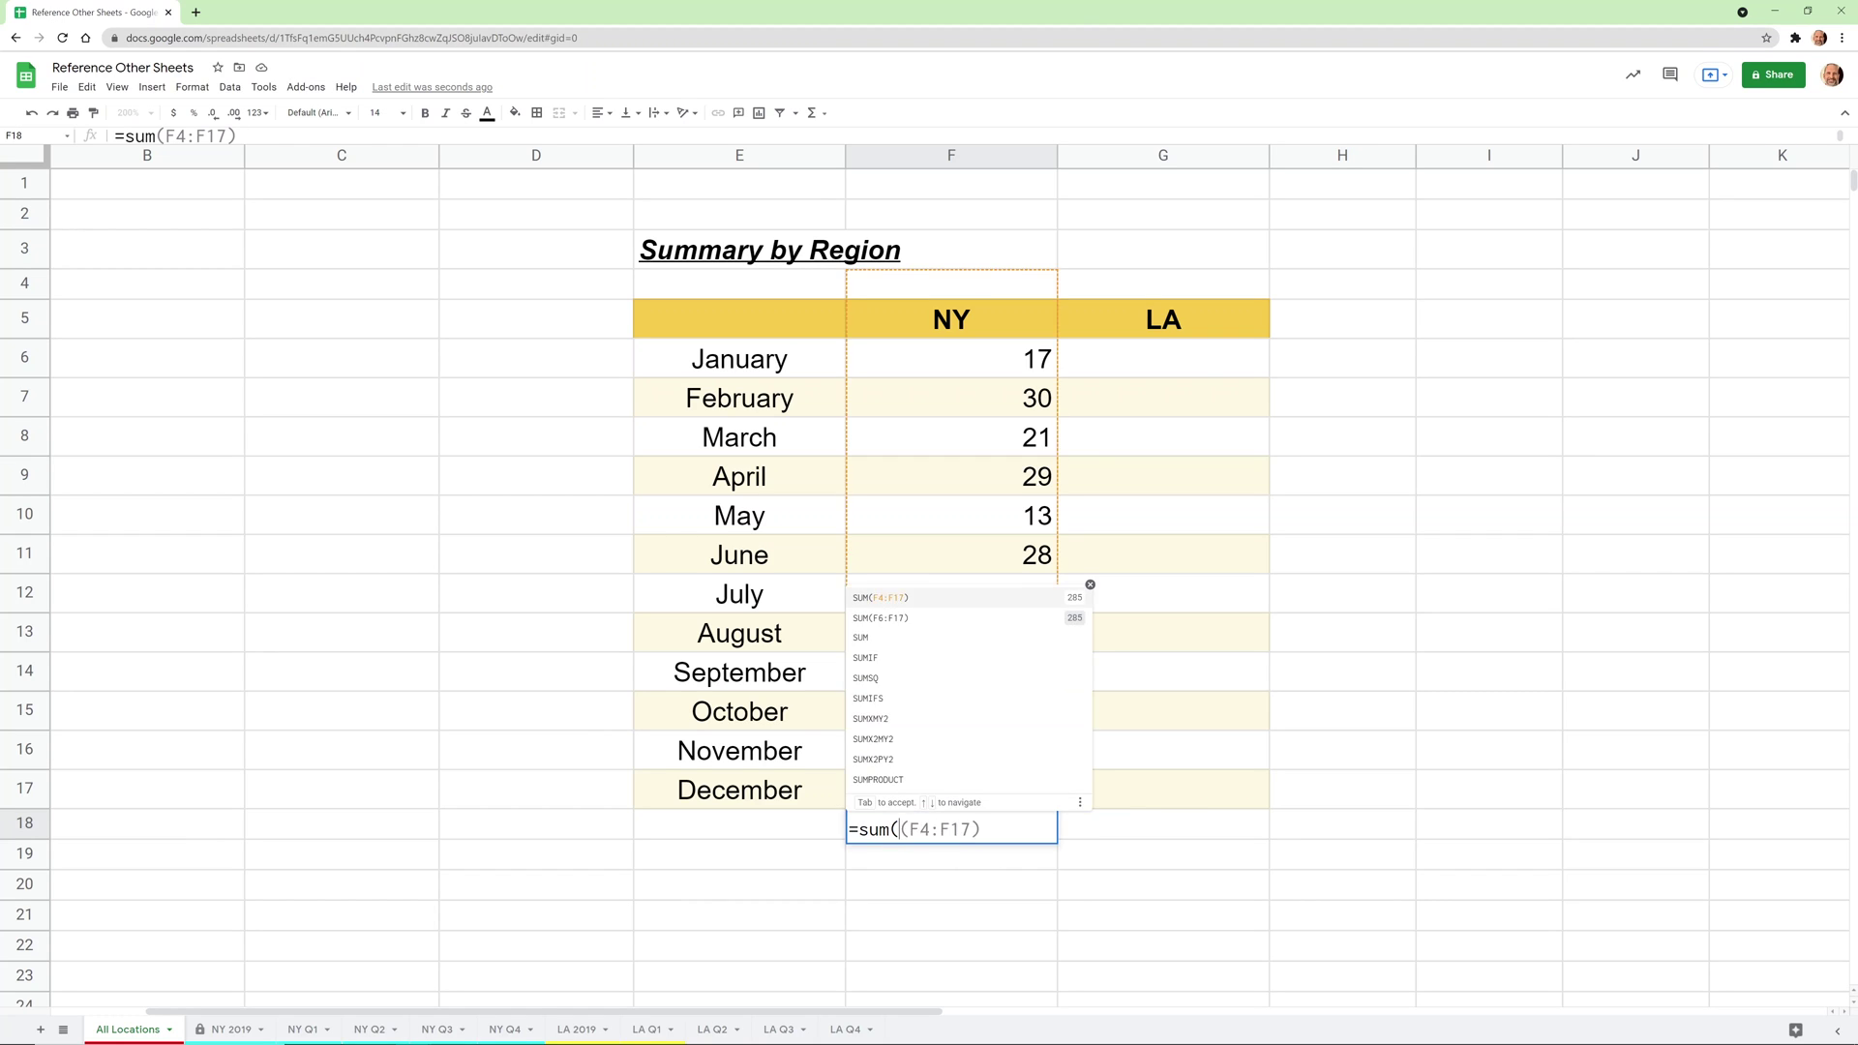
key("Up")
key("shift+Up")
key("shift+Up")
key("shift+Up")
key("shift+Up")
key("shift+Up")
key("shift+Up")
key("shift+Up")
key("shift+Up")
key("shift+Up")
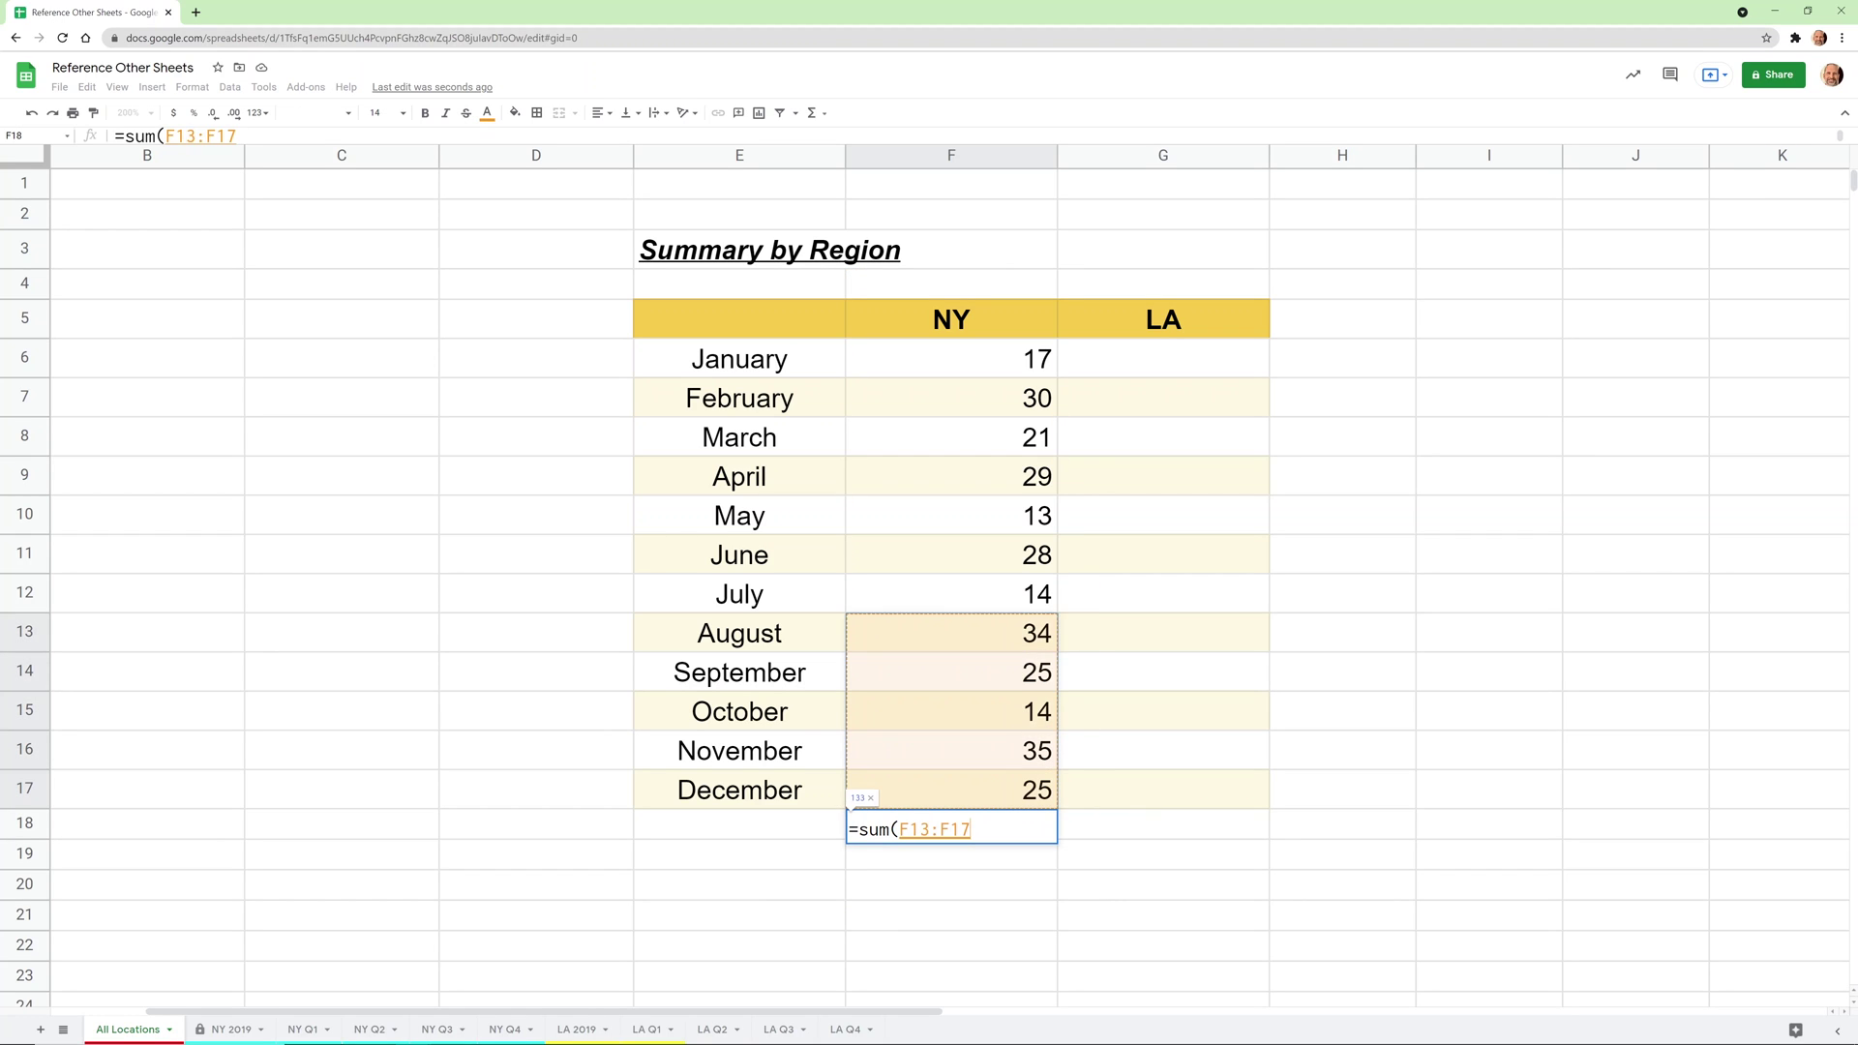
key("shift+Up")
key("shift+Up")
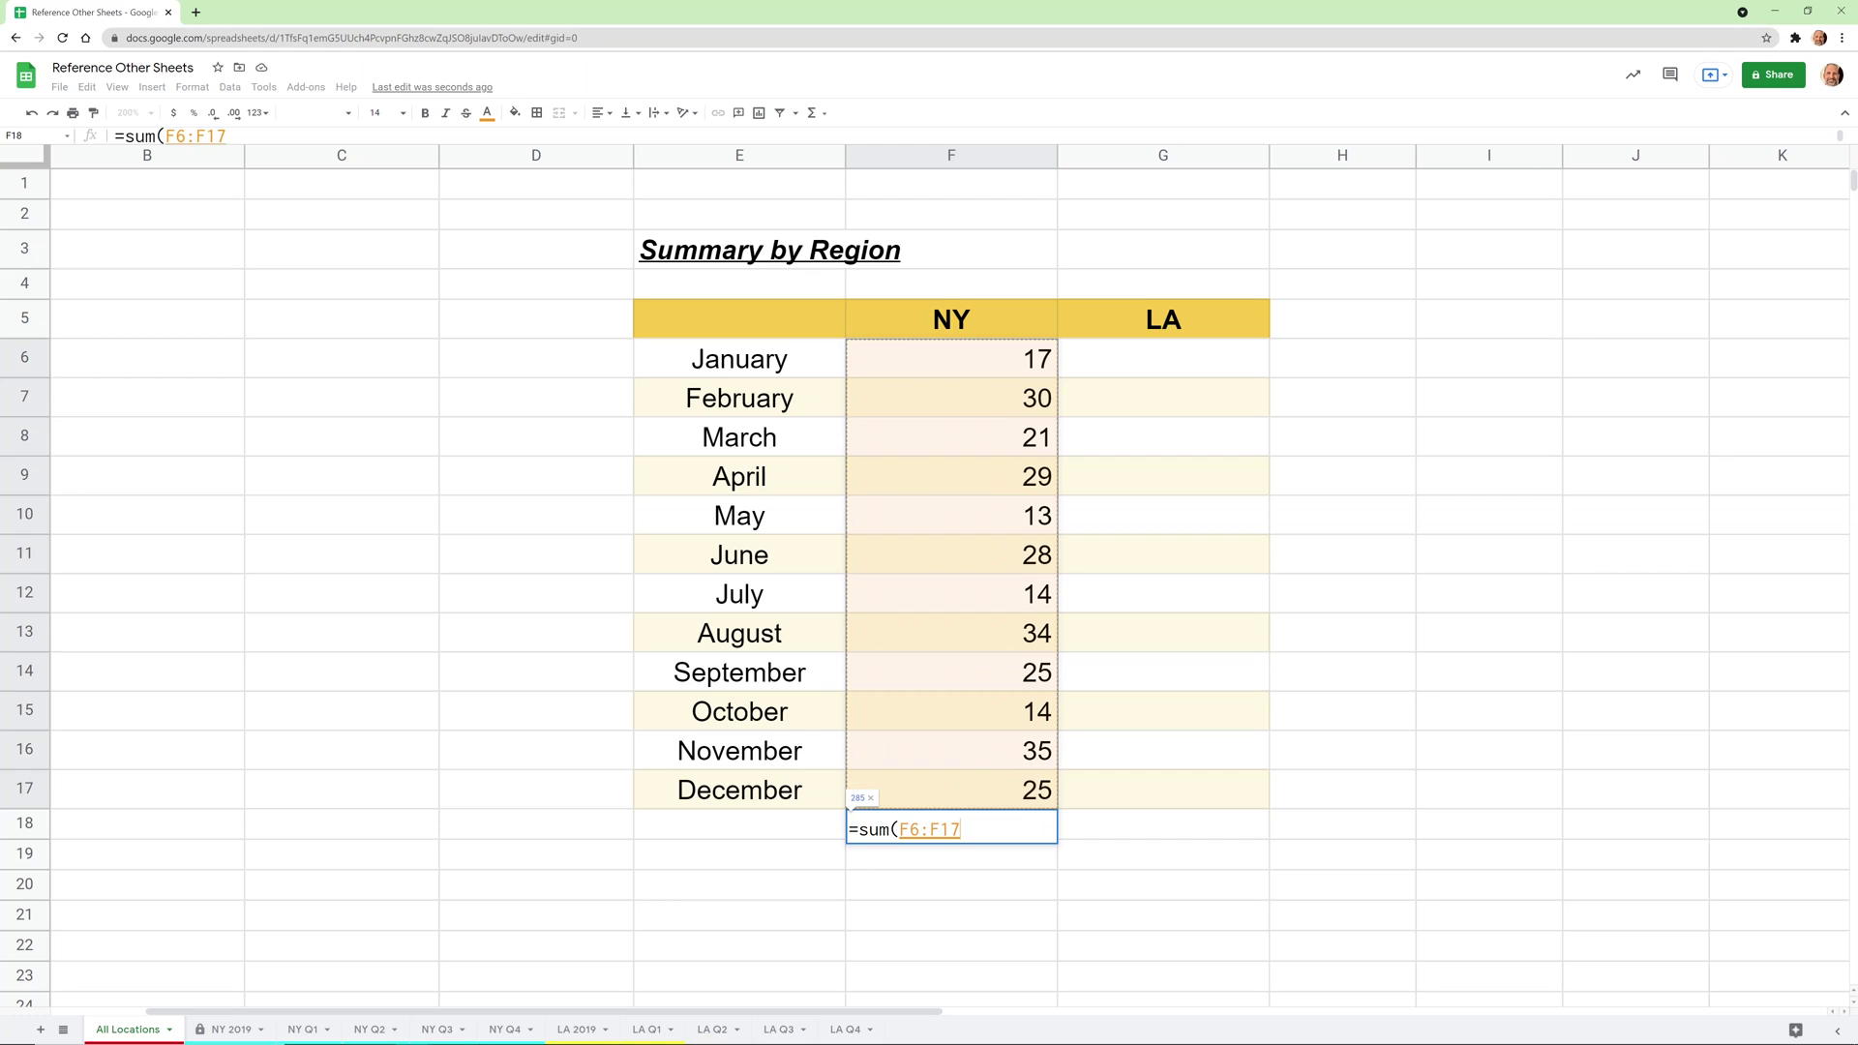
type(")")
key("Return")
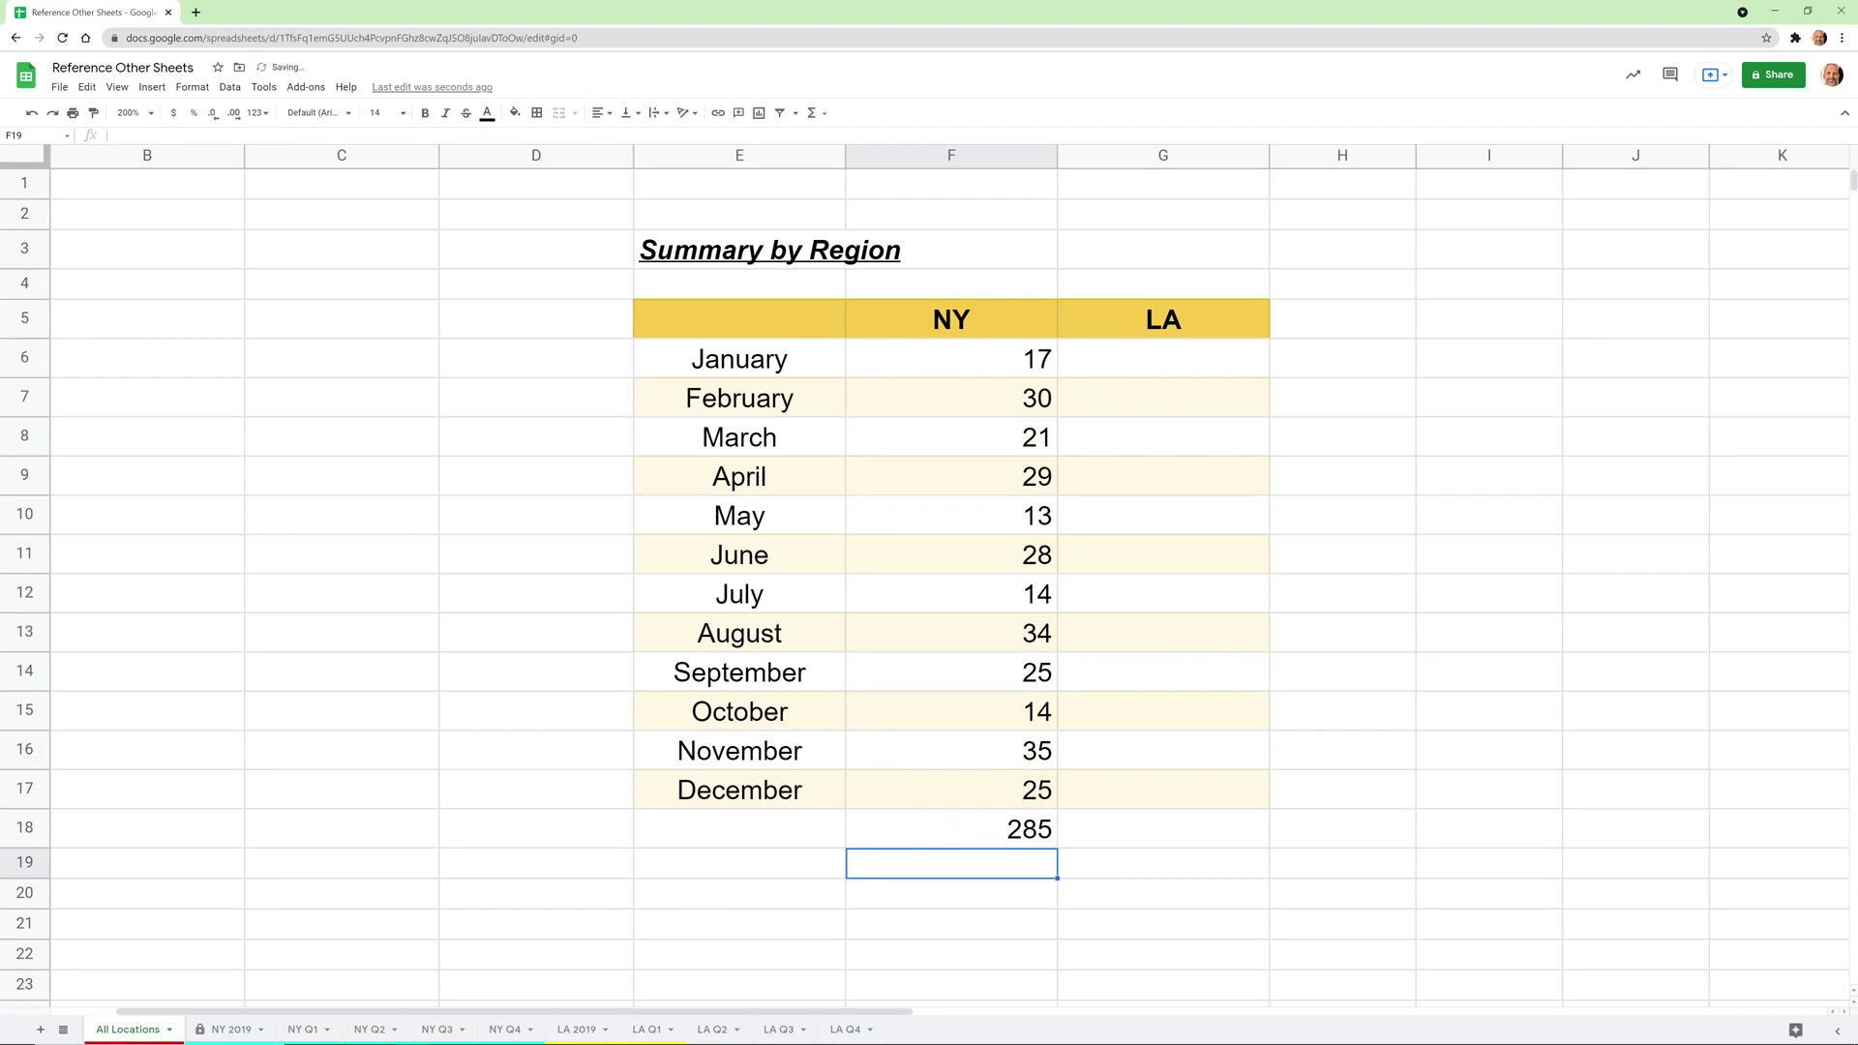
Select the four NY 2019 quarterly grand totals to confirm they sum to 285.
left_click(227, 1029)
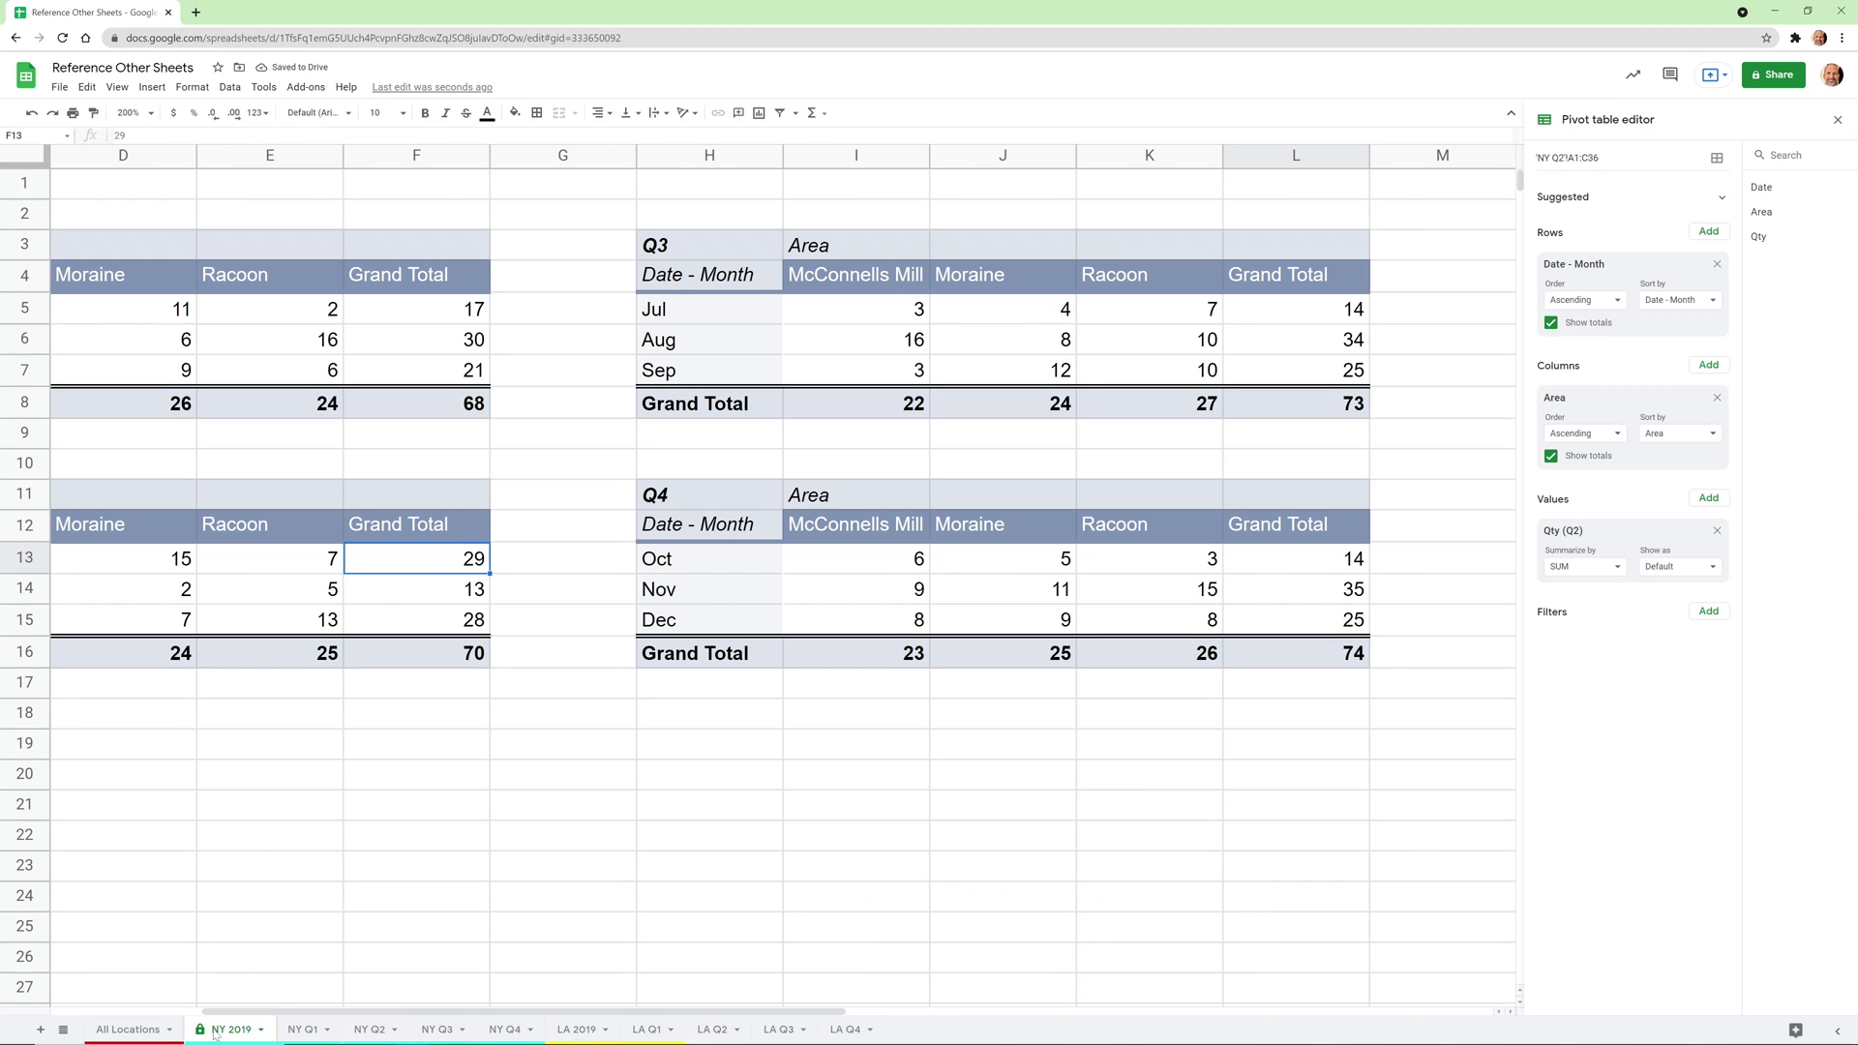
left_click(410, 392)
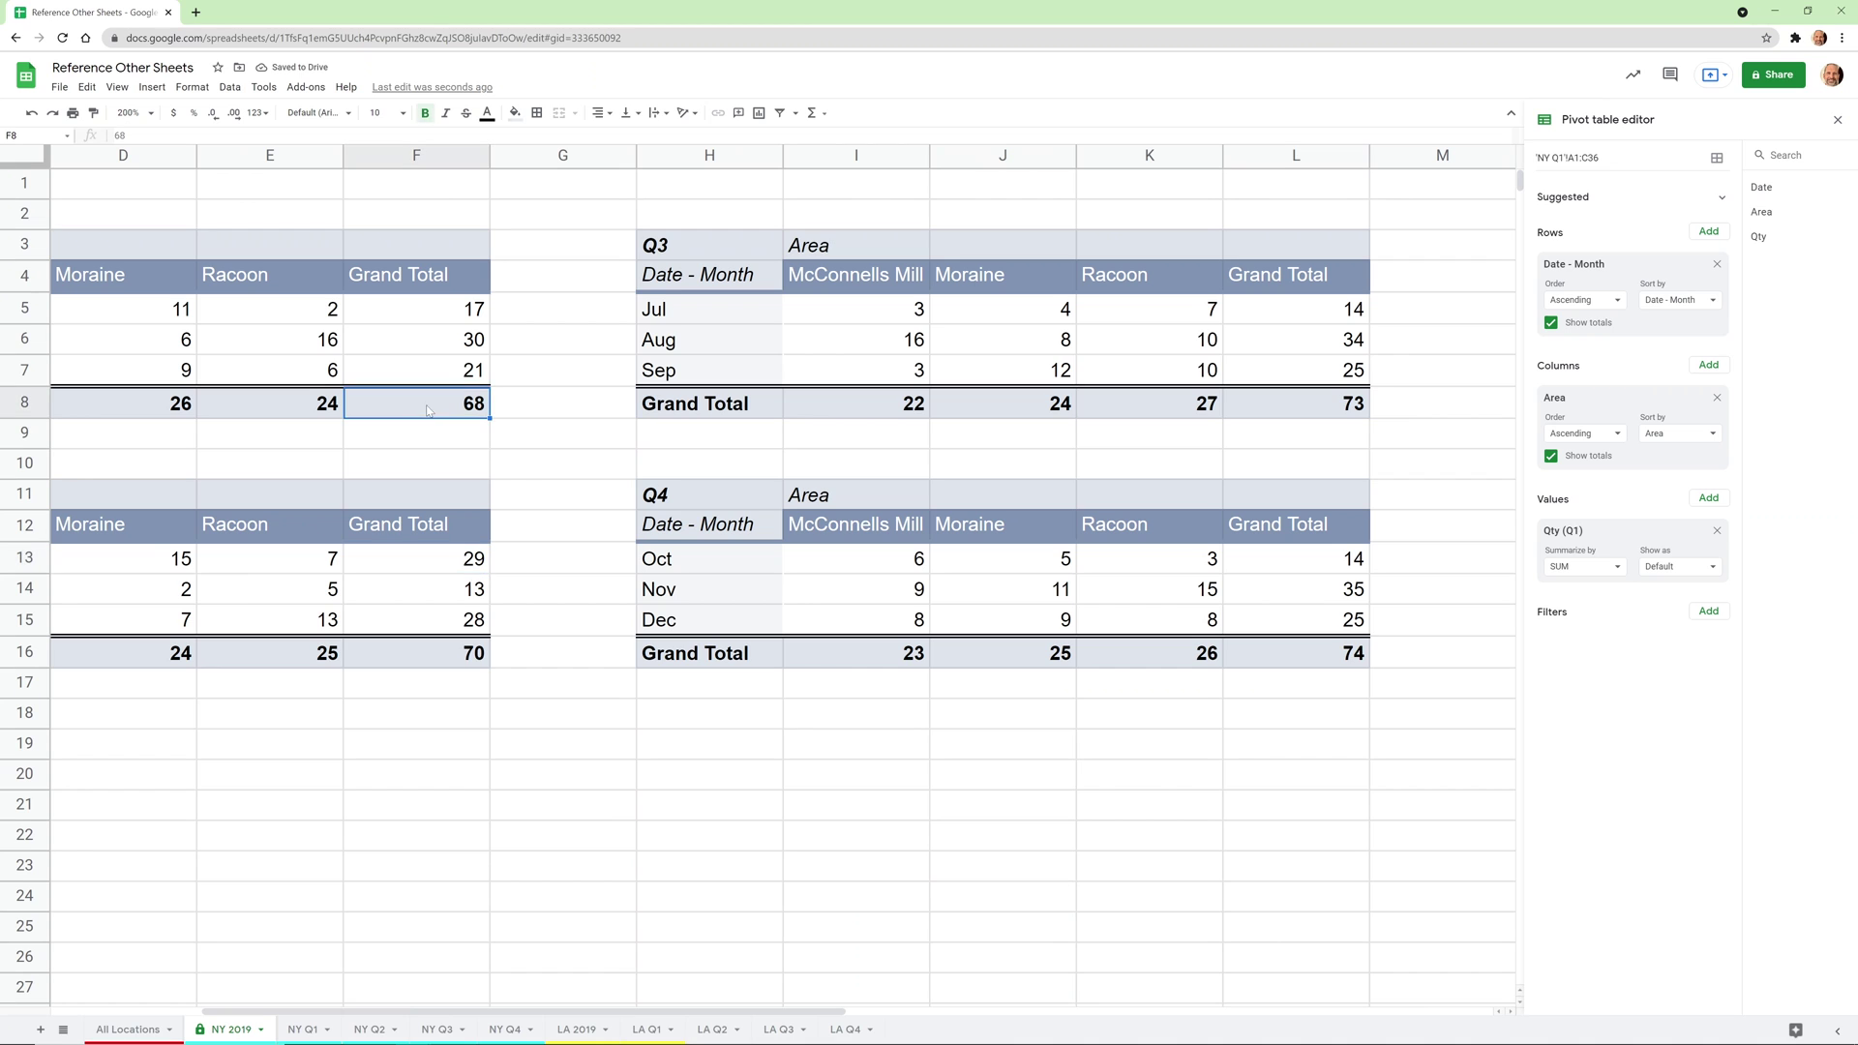
left_click(411, 654, "ctrl")
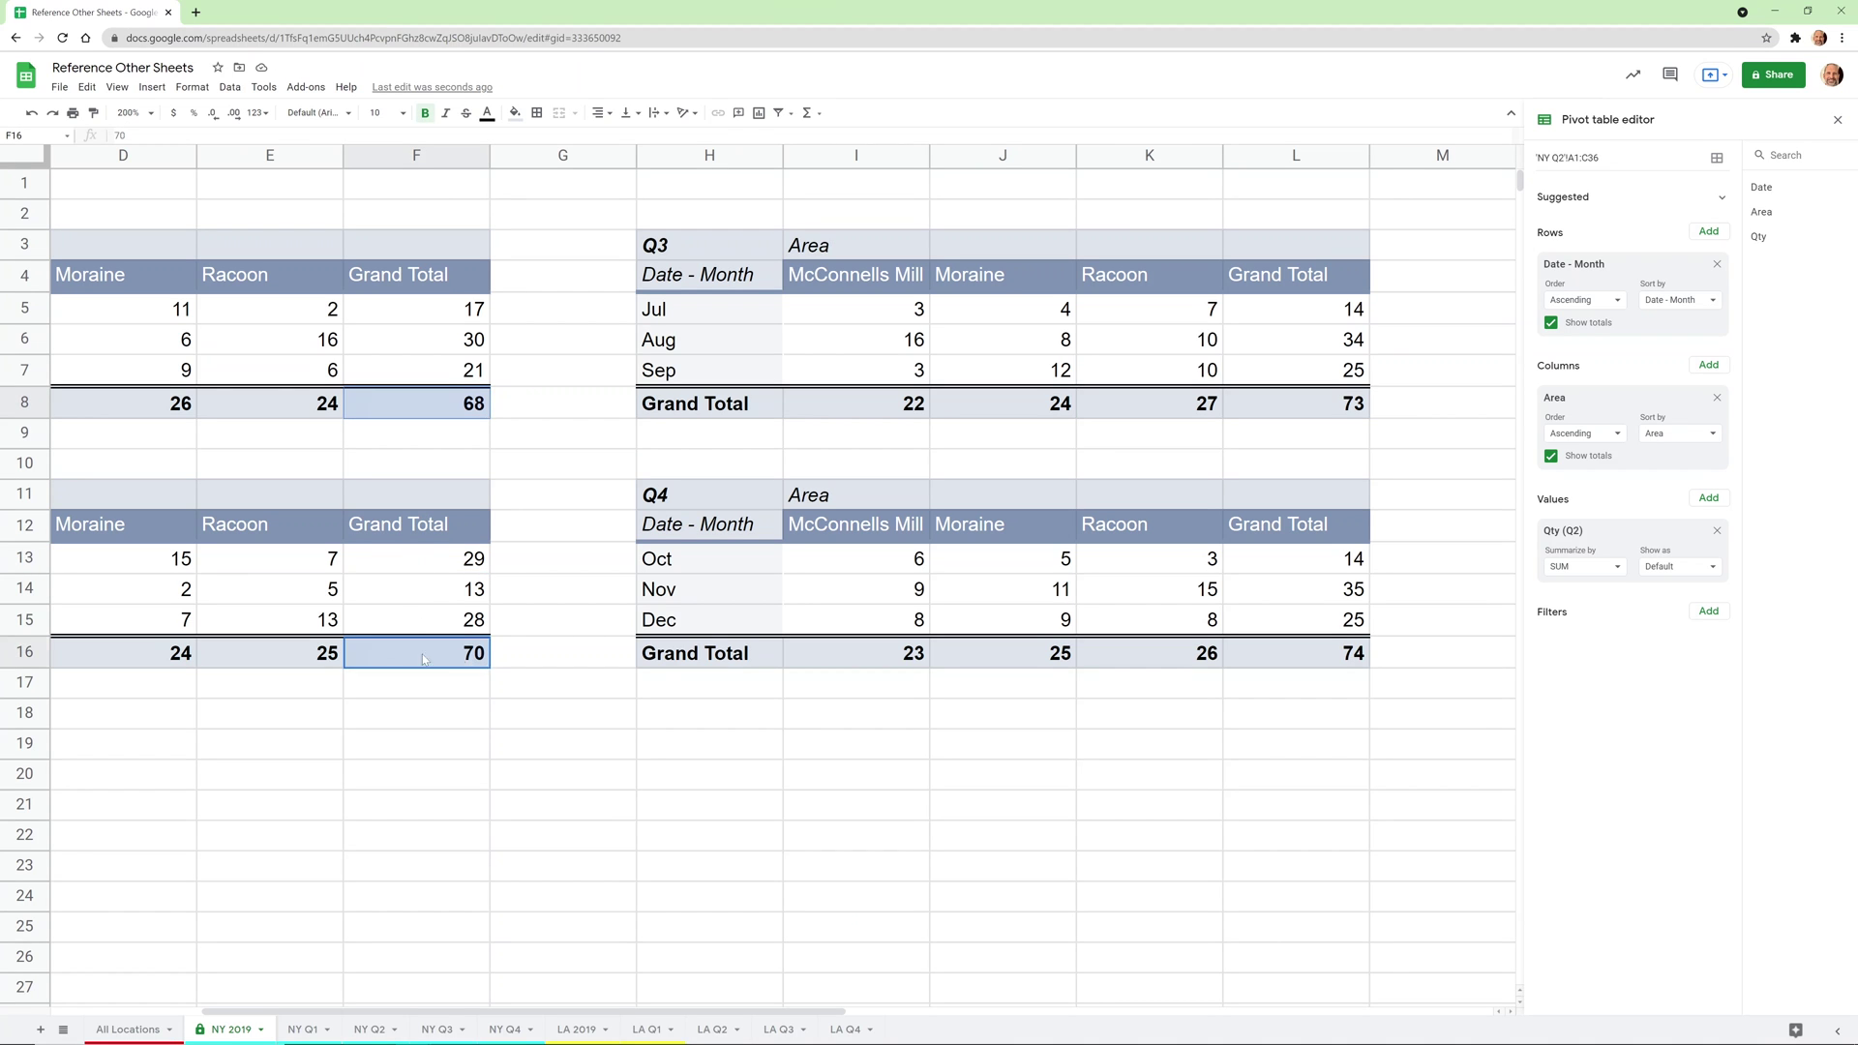
left_click(1254, 413, "ctrl")
left_click(1279, 659, "ctrl")
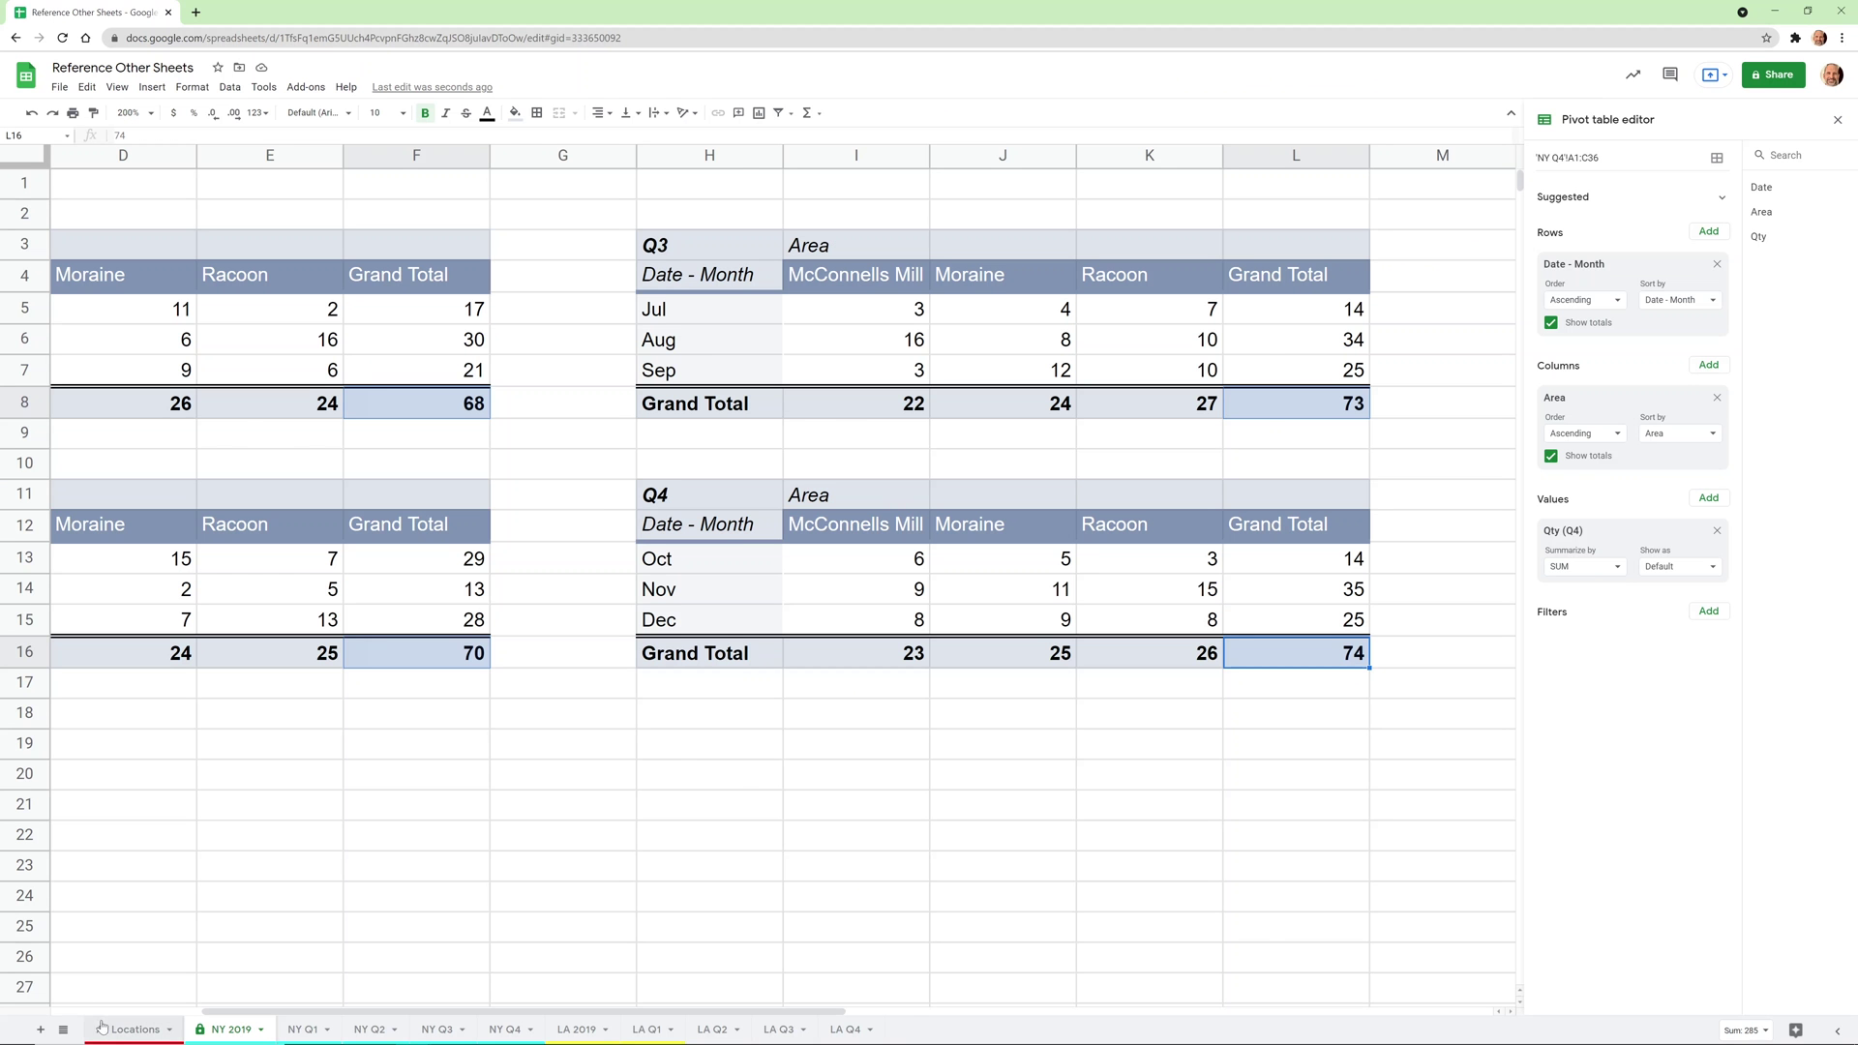
key("Return")
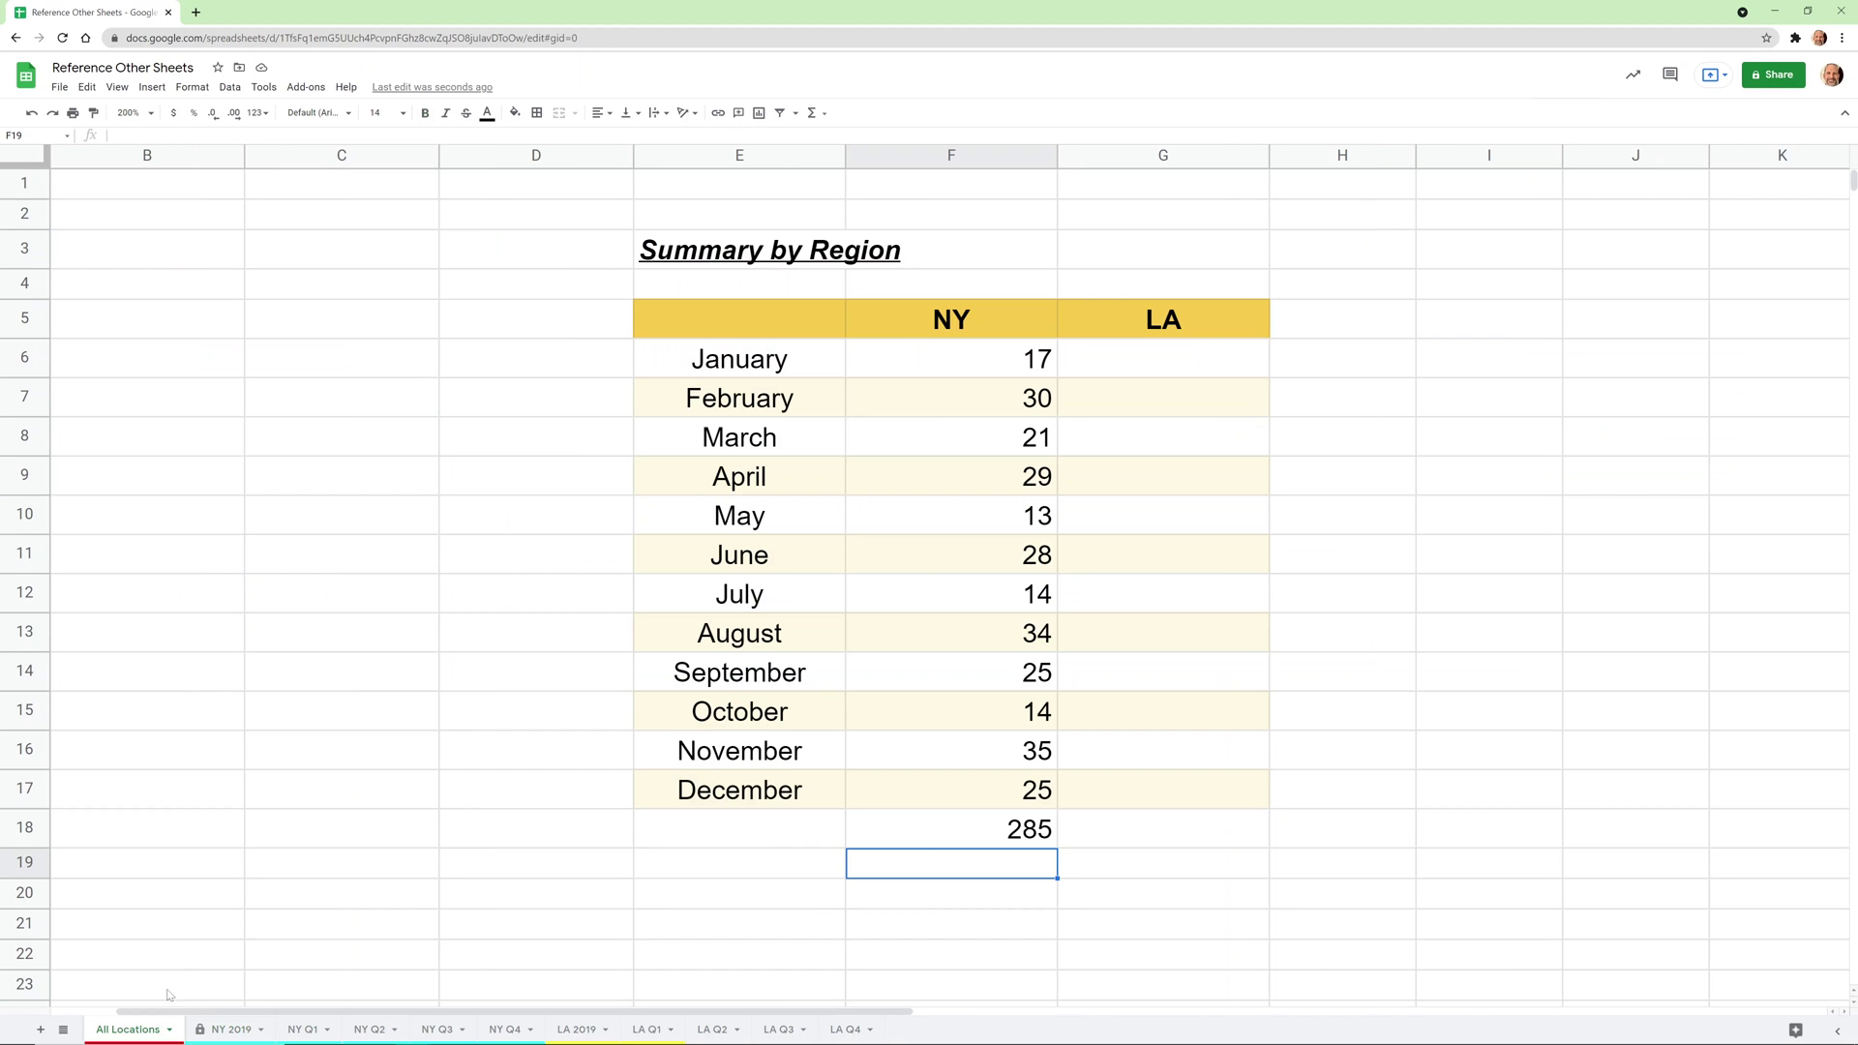
Review the NY total and January–March formulas, then snap the window to the left half.
left_click(983, 835)
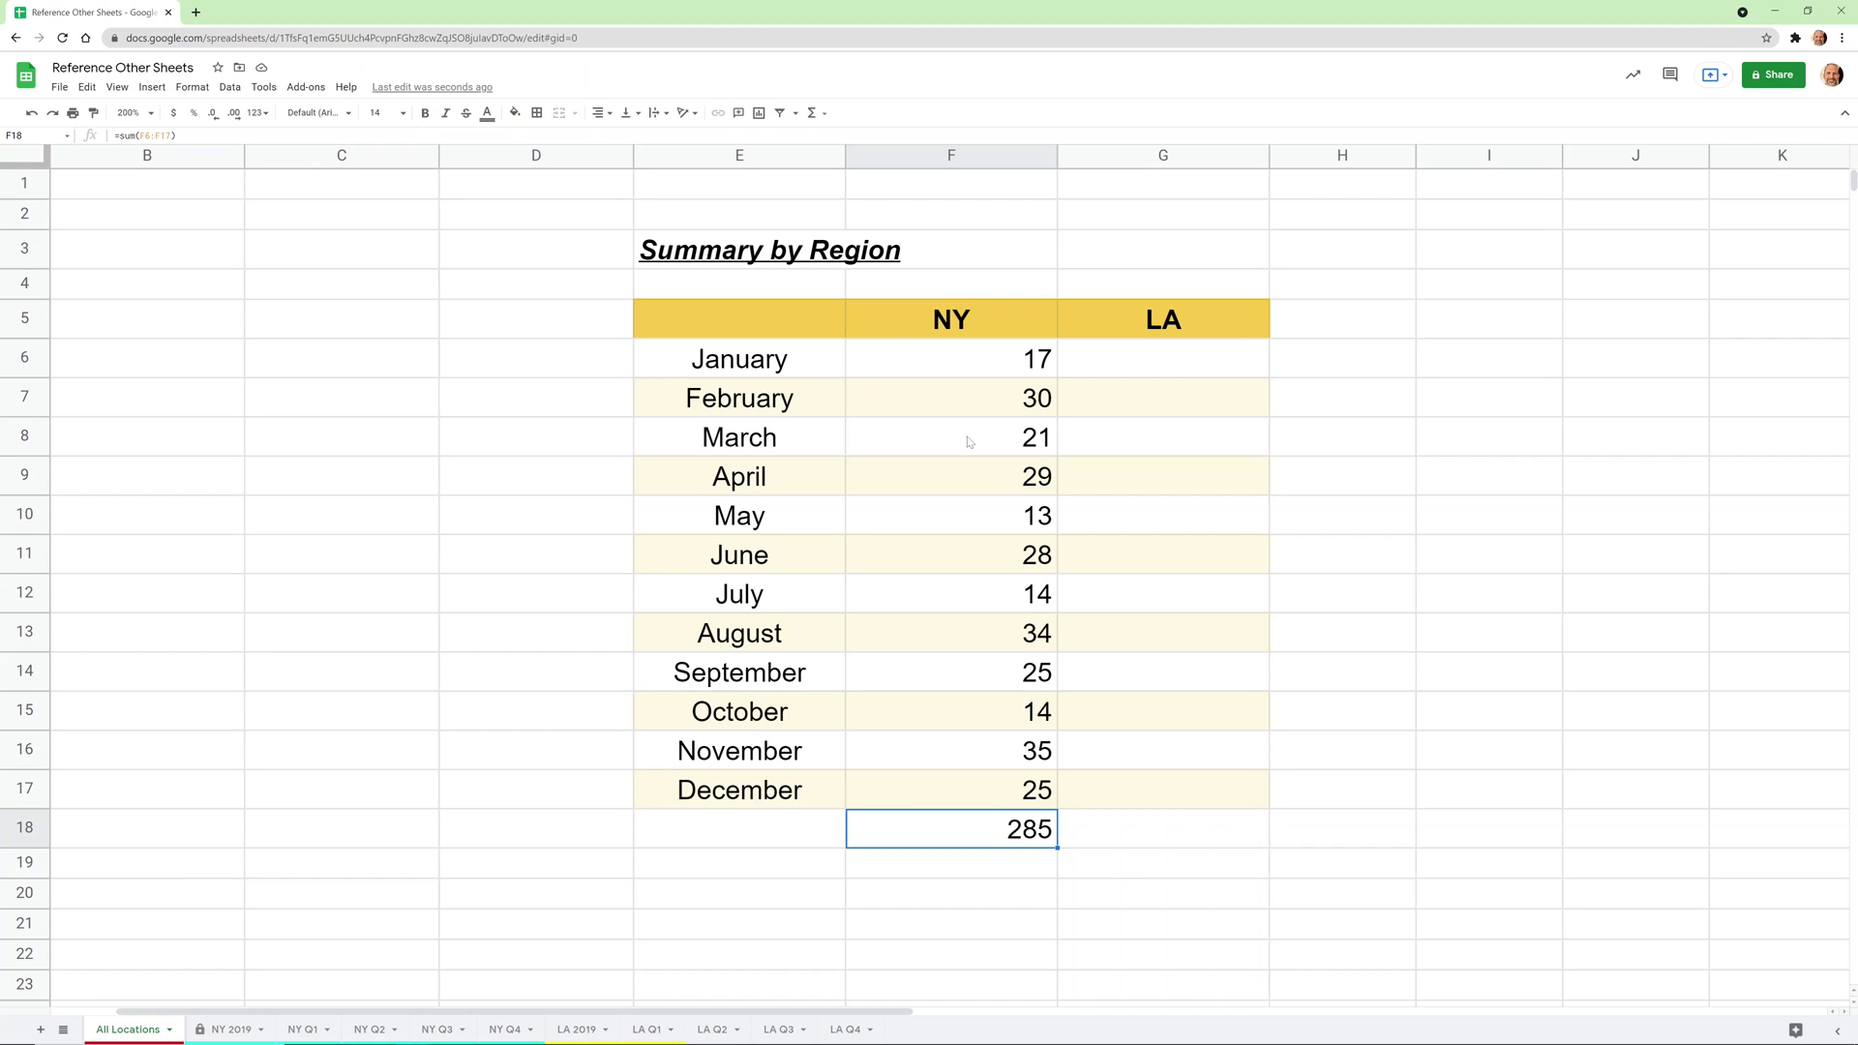
left_click(989, 363)
left_click(984, 390)
left_click(980, 431)
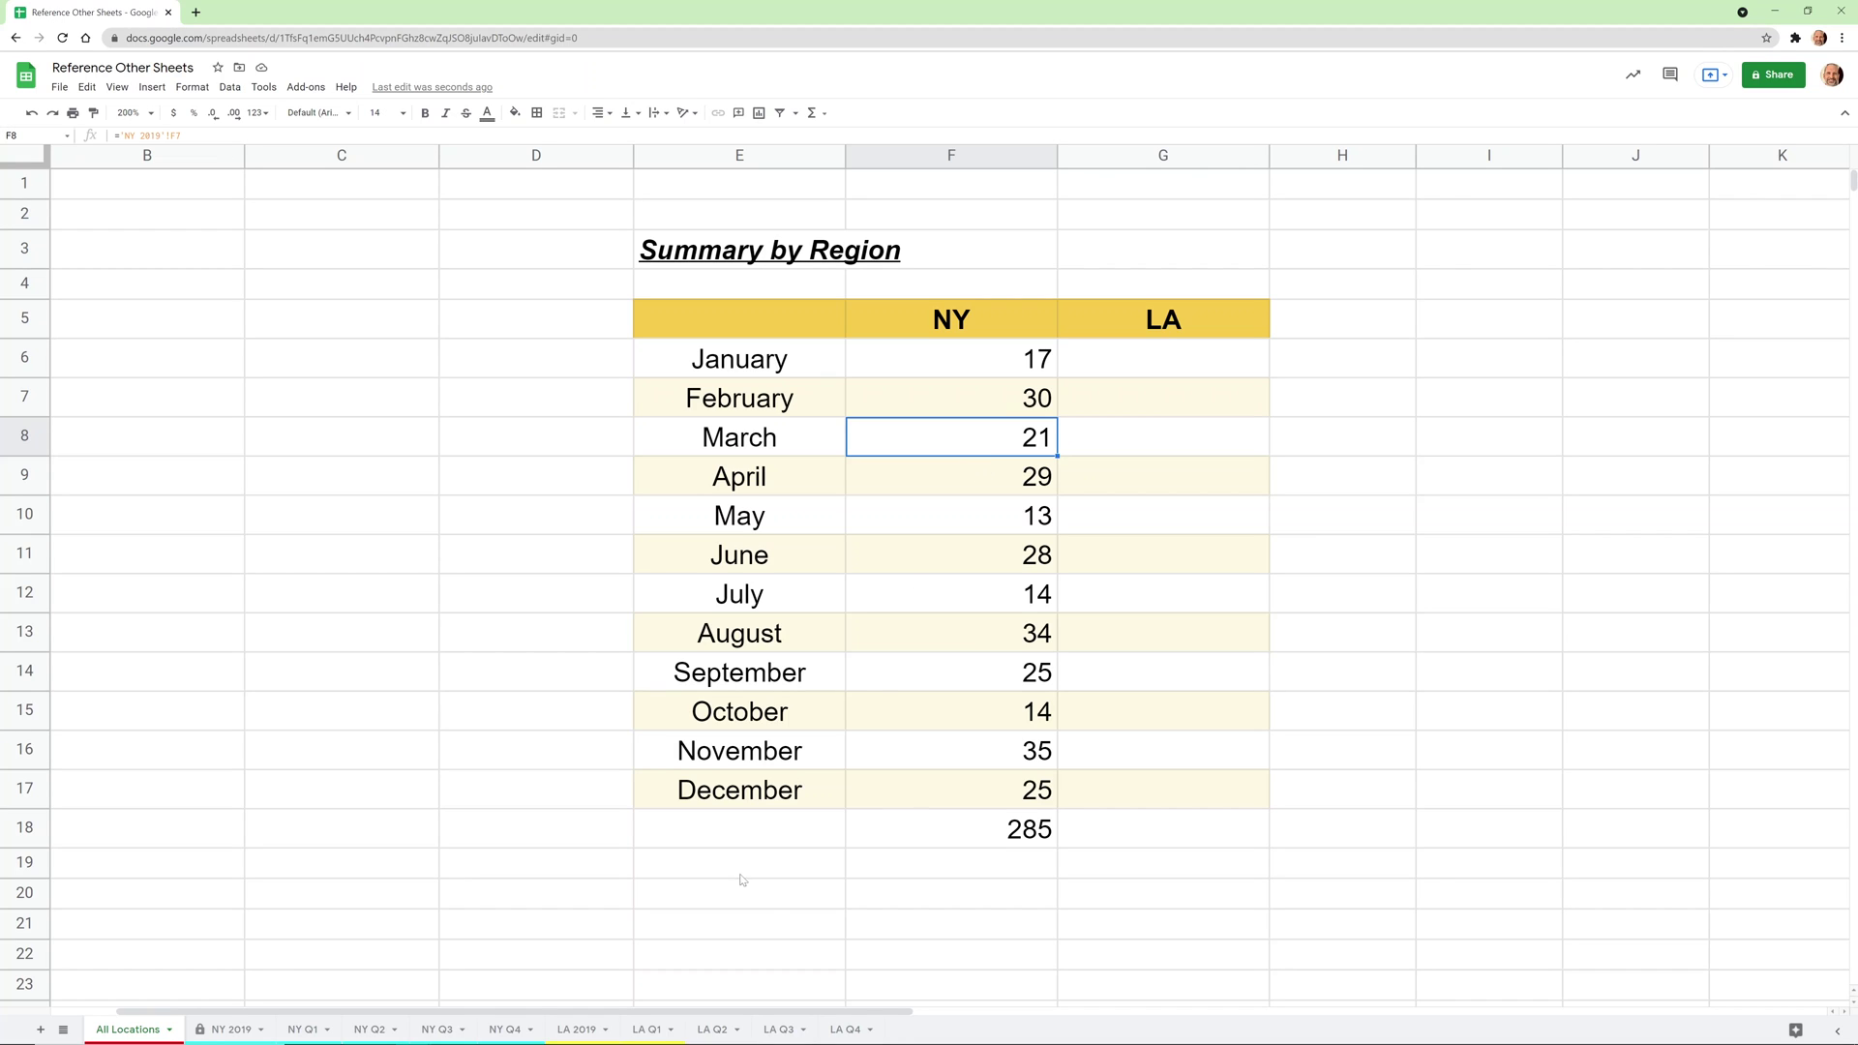
left_click(891, 897)
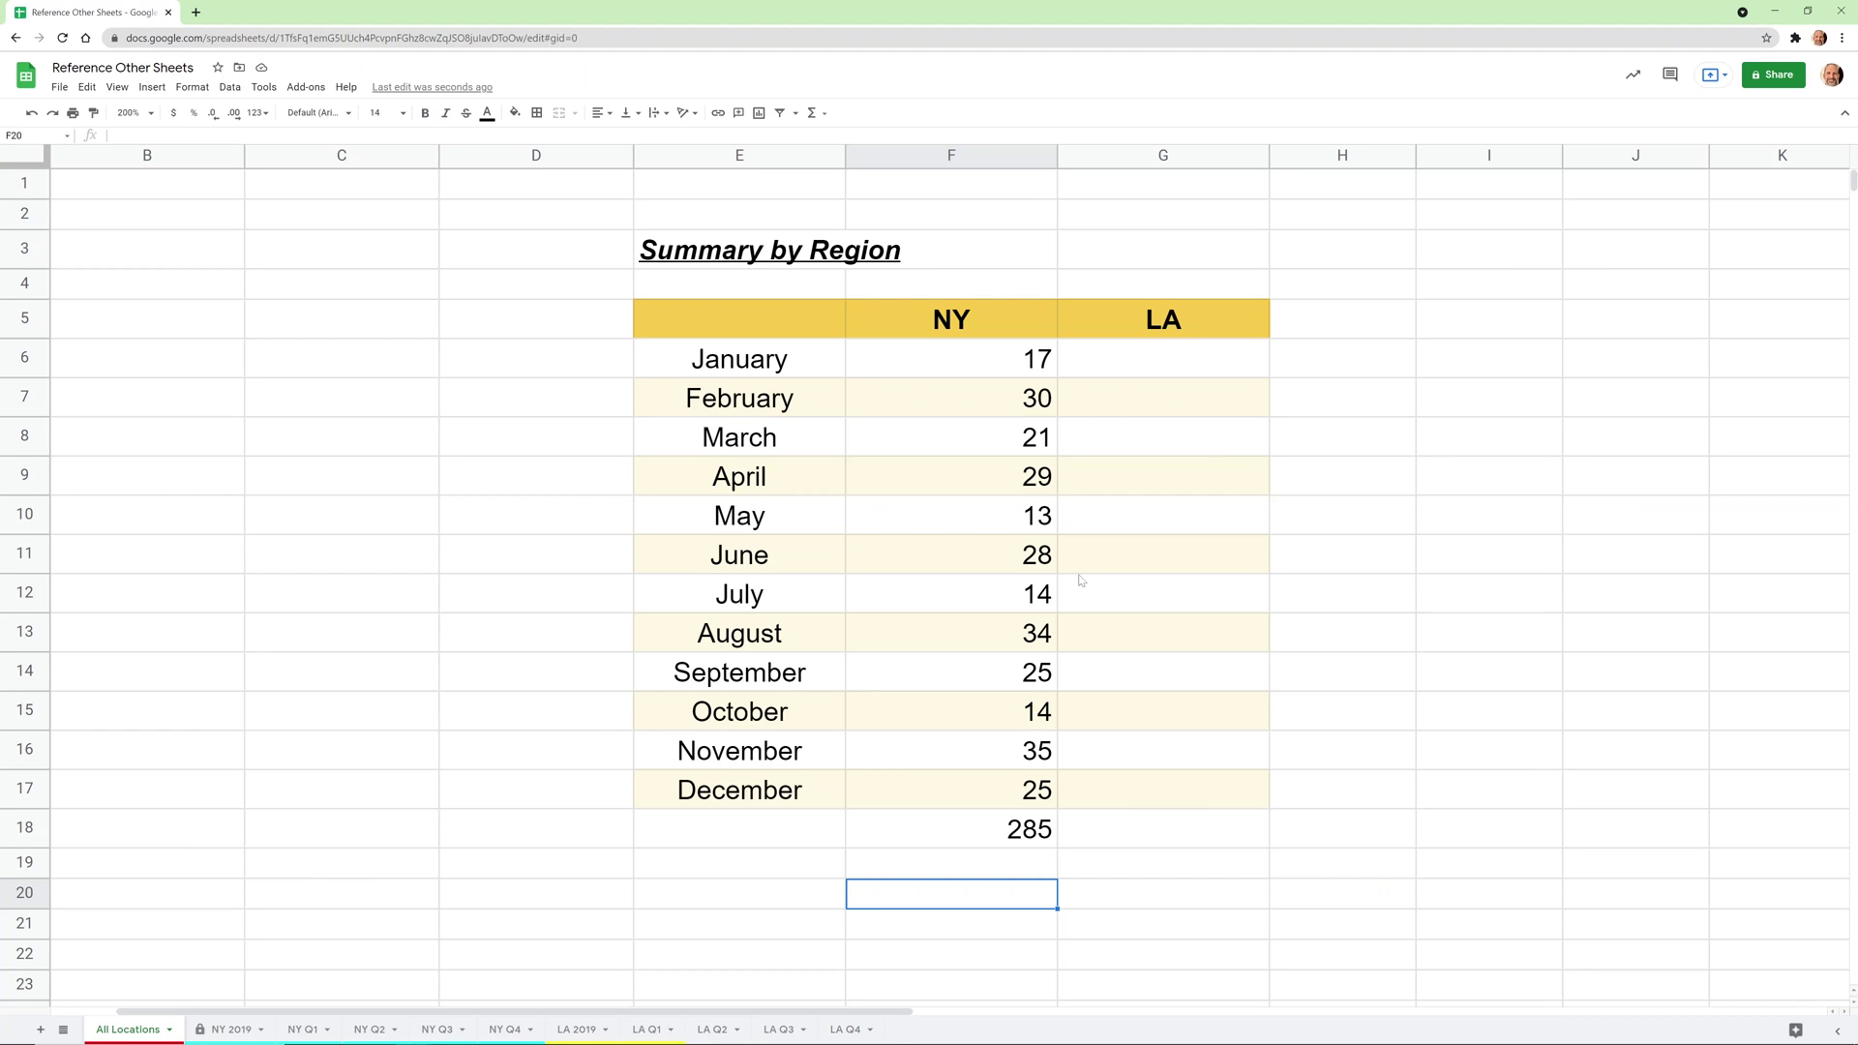
key("super+Left")
left_click(625, 447)
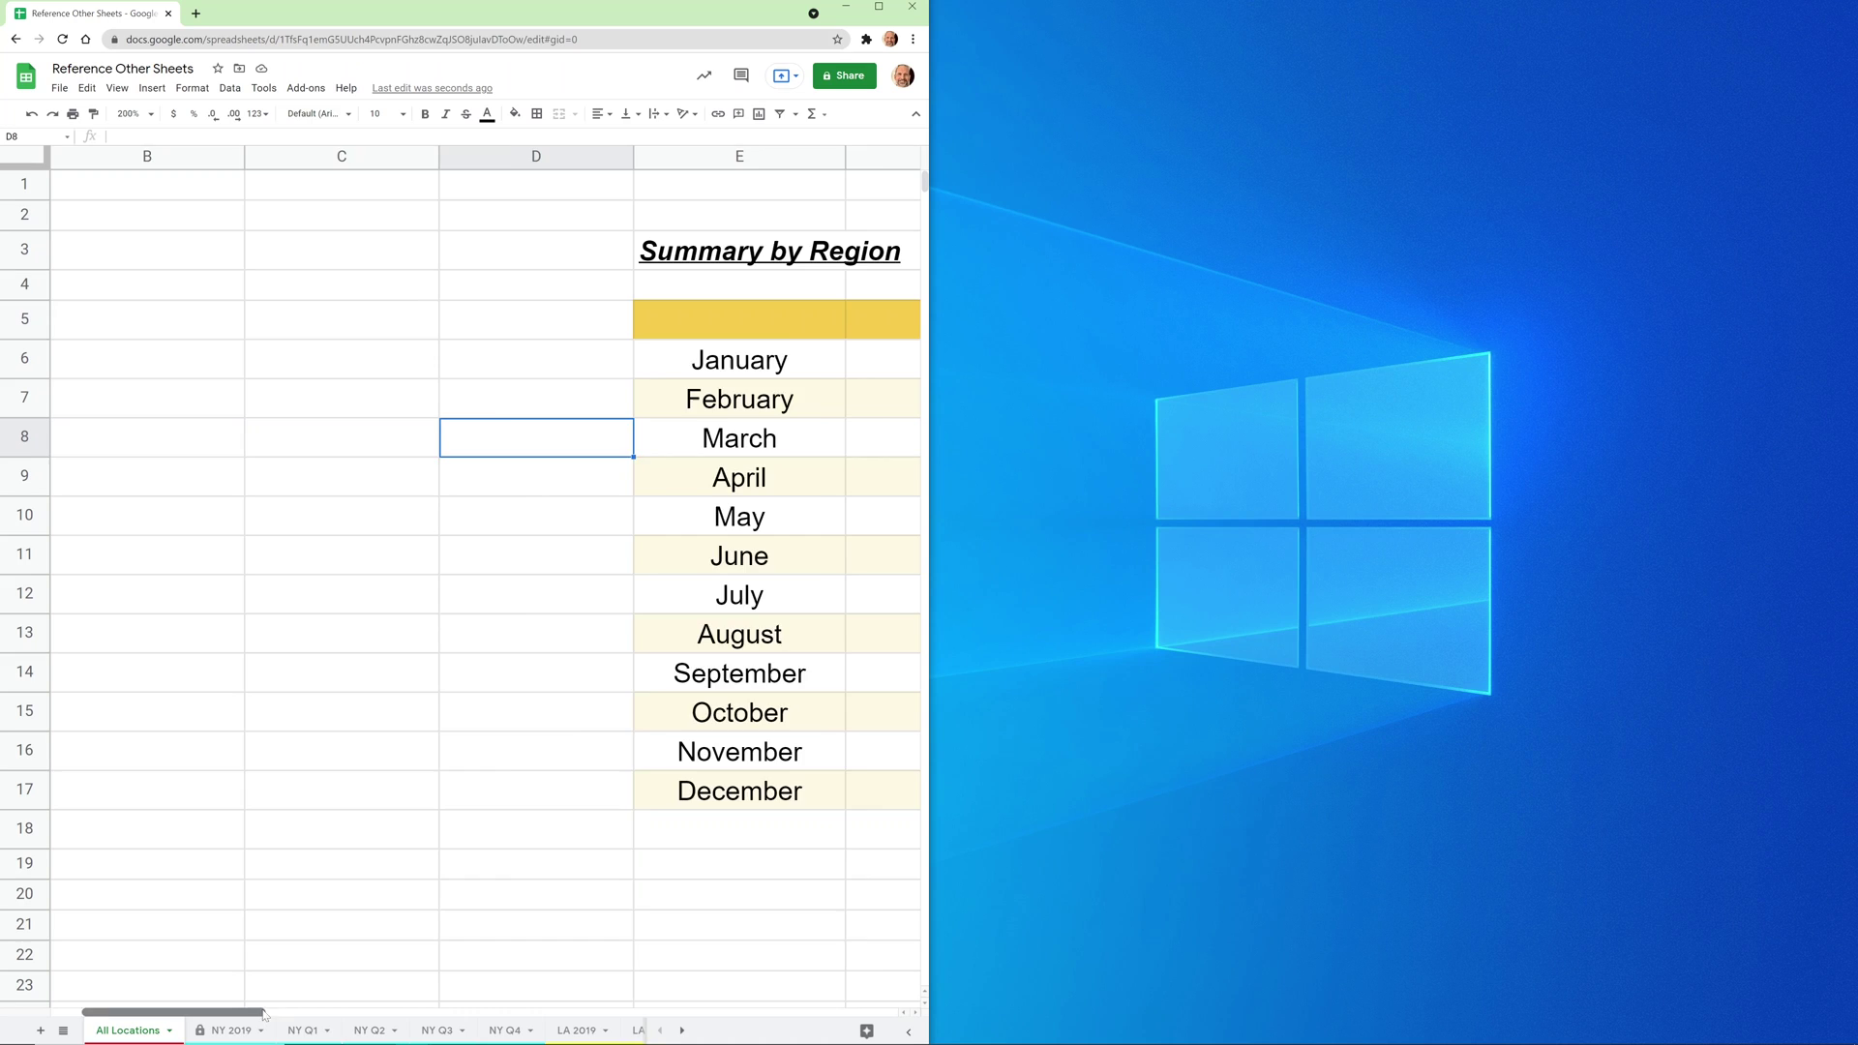
Set up a second browser window and snap the two windows side by side.
left_click_drag(269, 1012, 375, 1013)
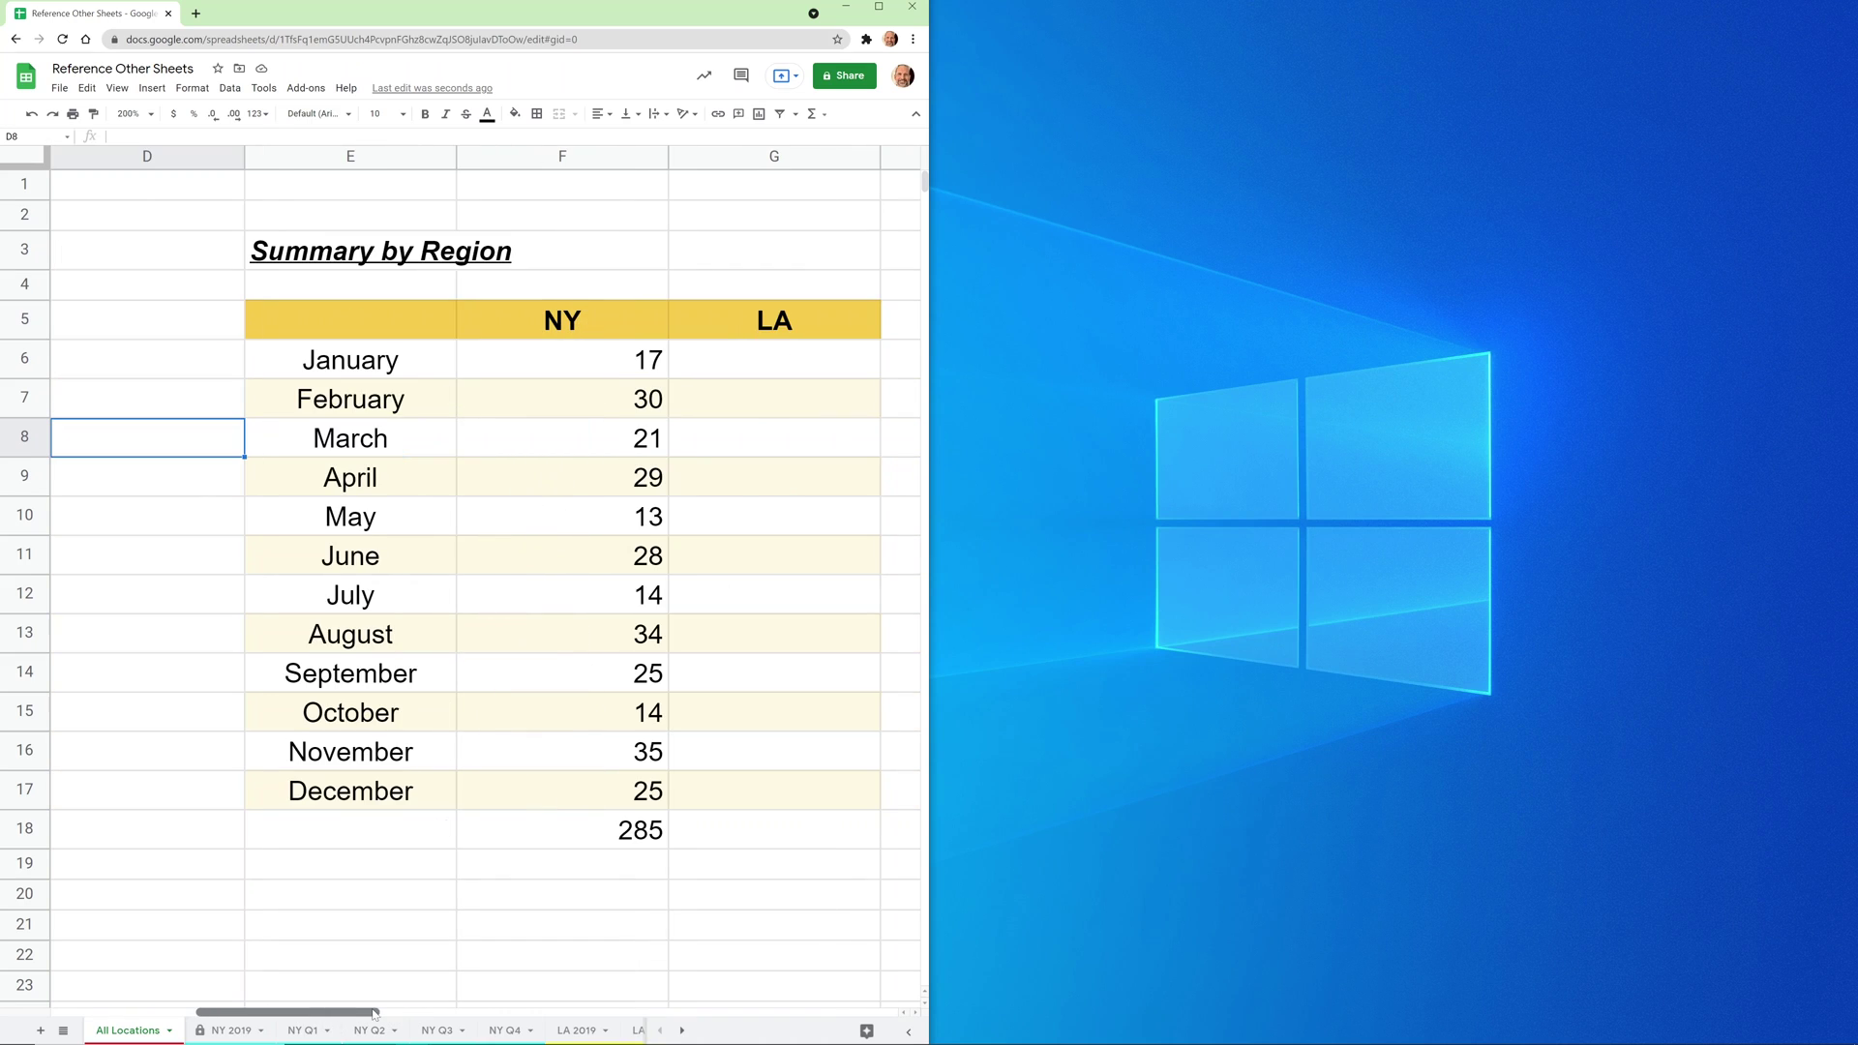
left_click(197, 13)
left_click_drag(216, 19, 492, 76)
key("ctrl+w")
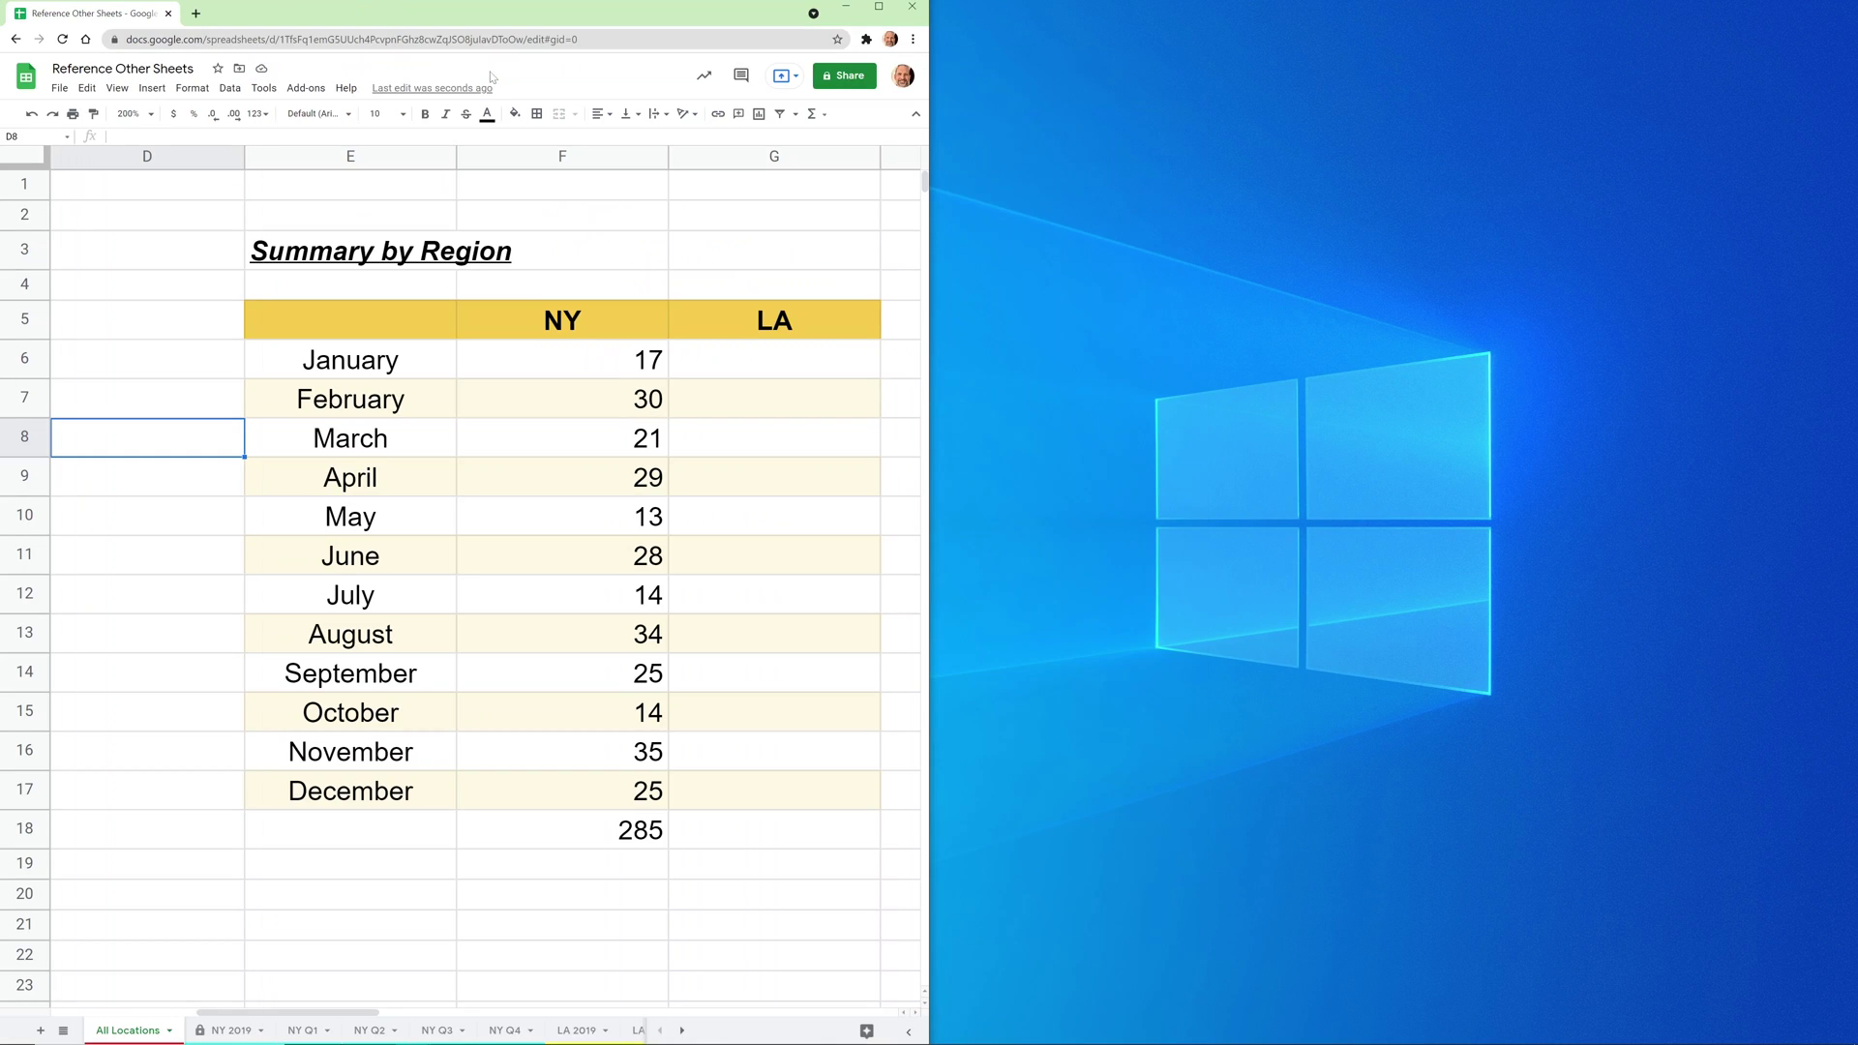
key("super")
key("super")
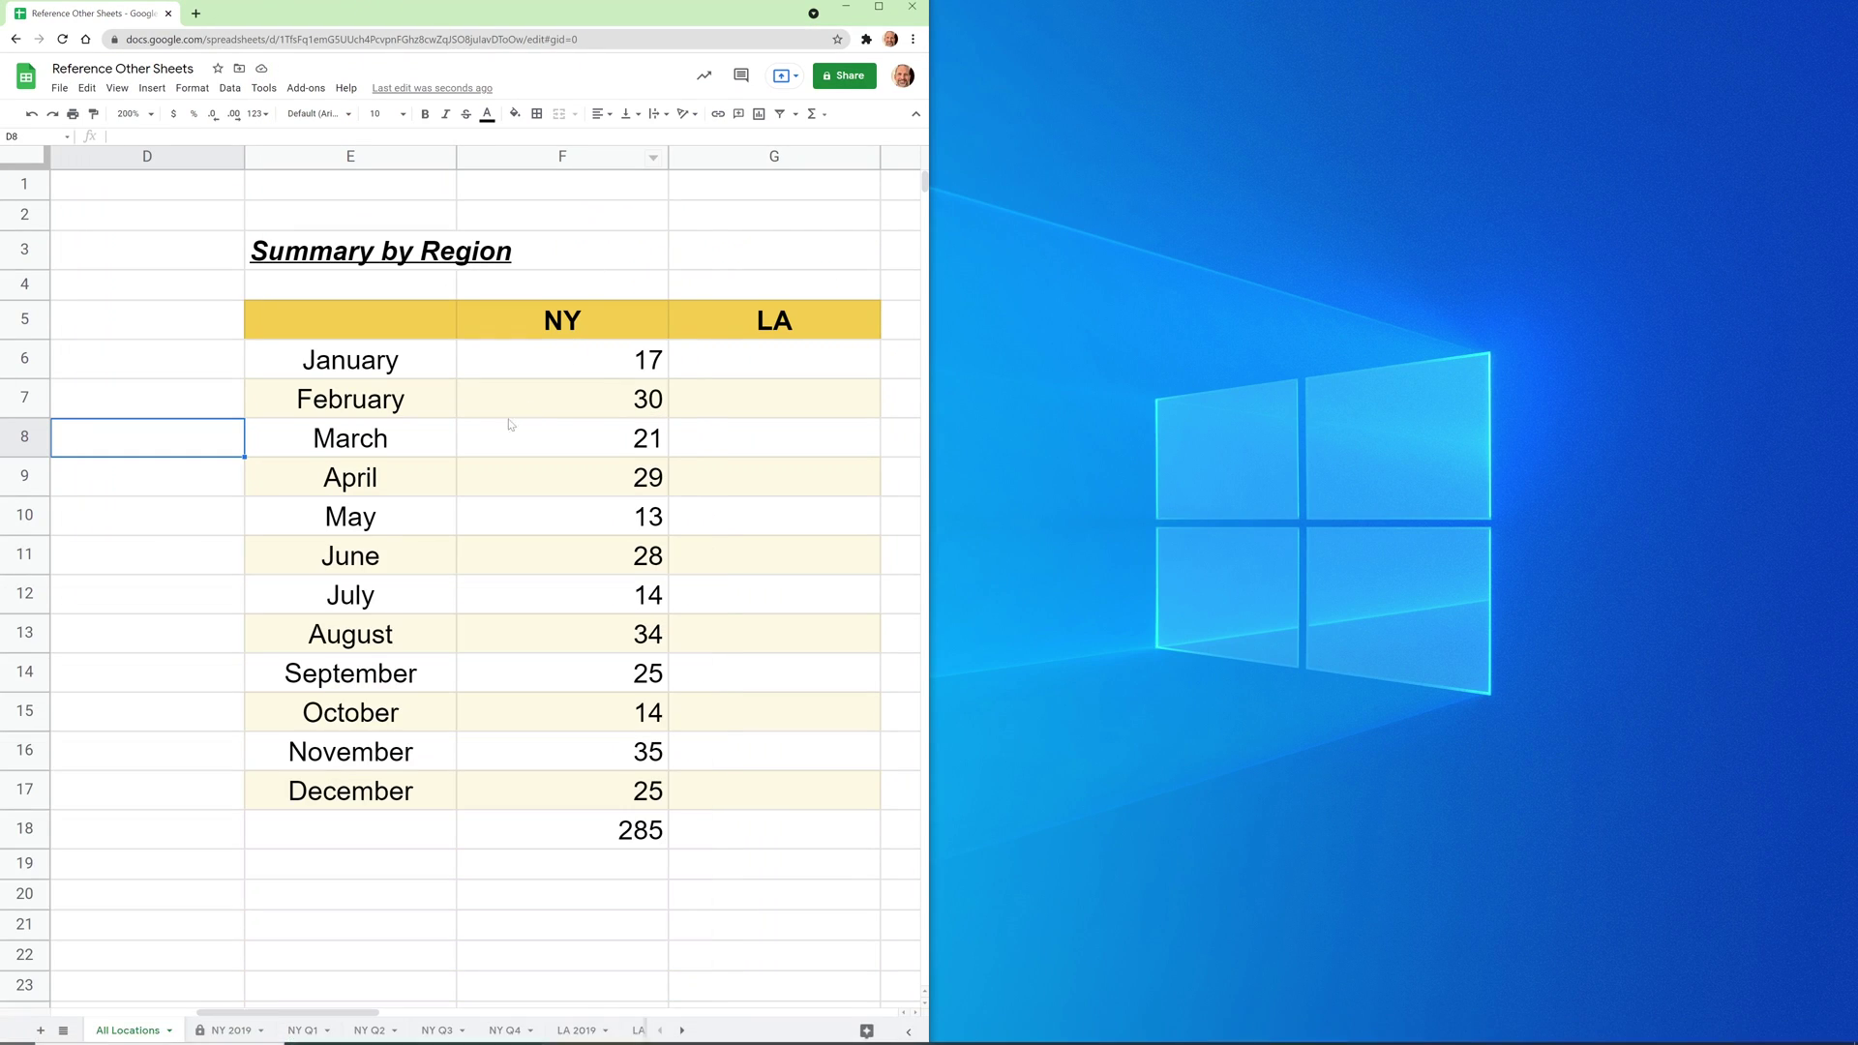
mouse_move(433, 1032)
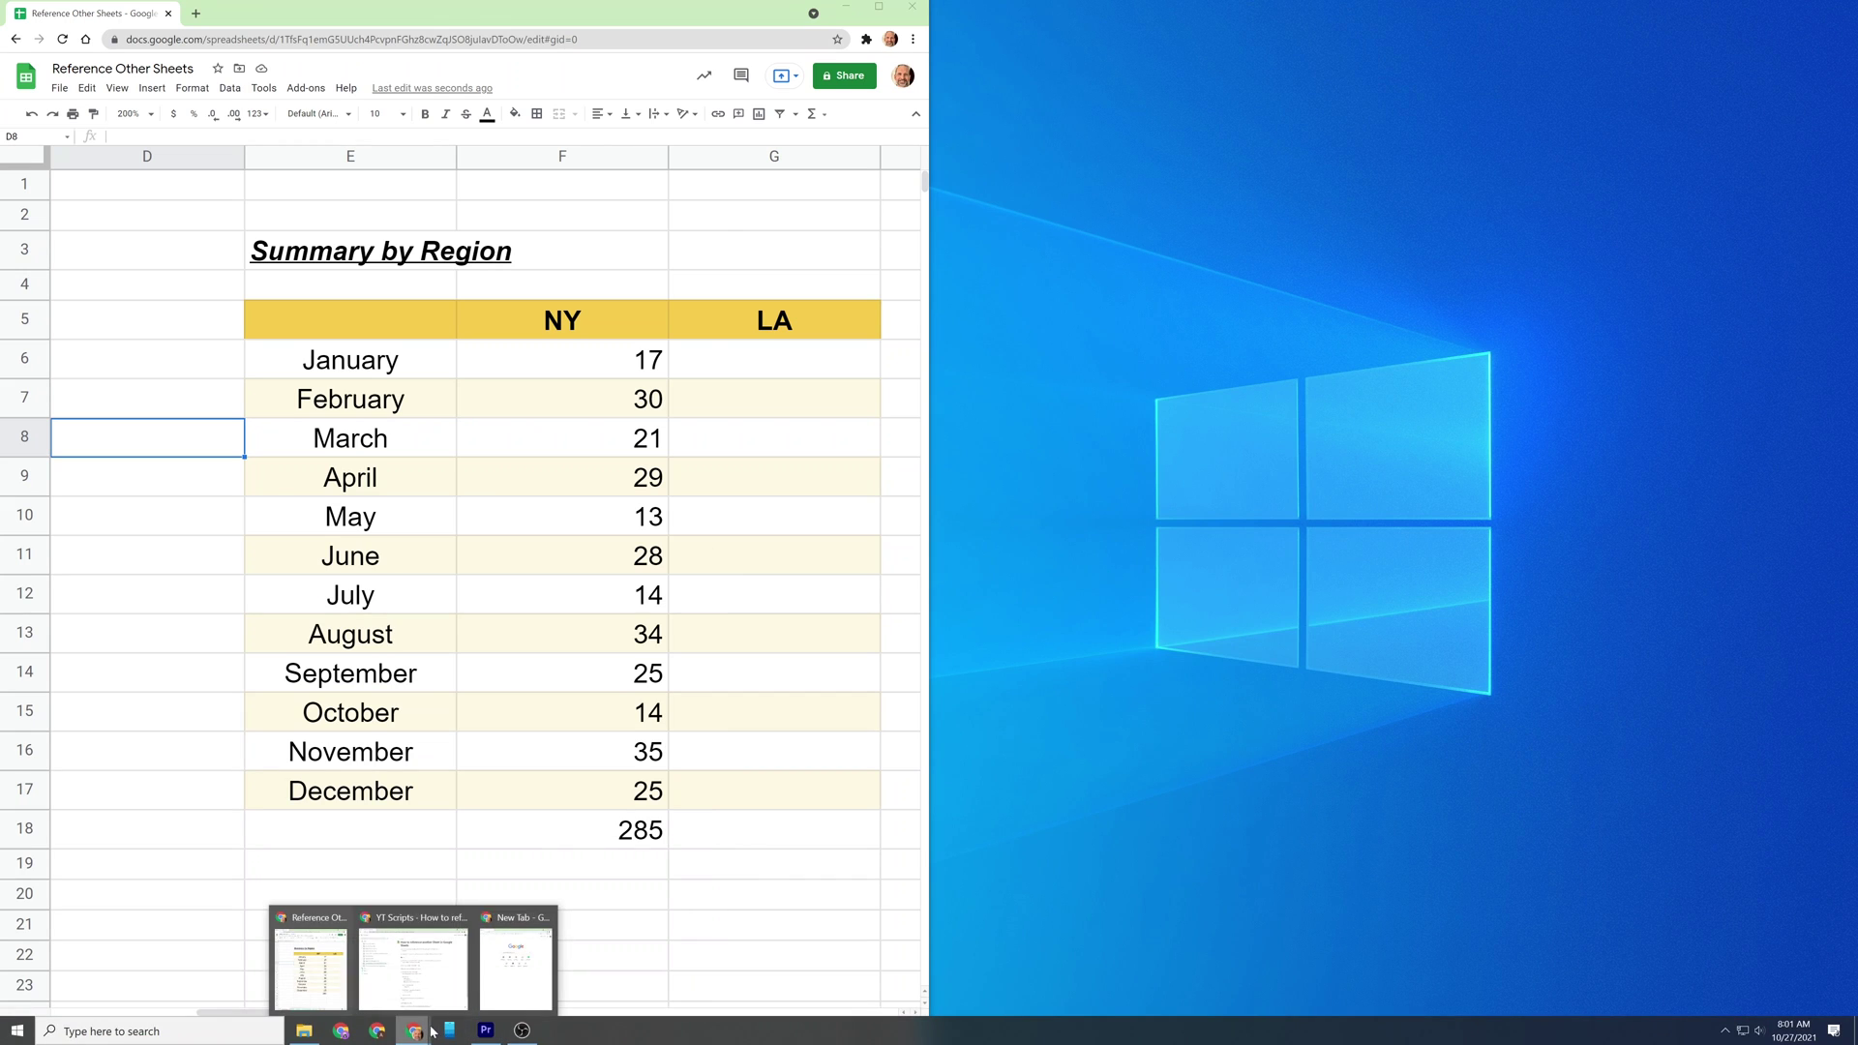
left_click(504, 983)
key("super+Right")
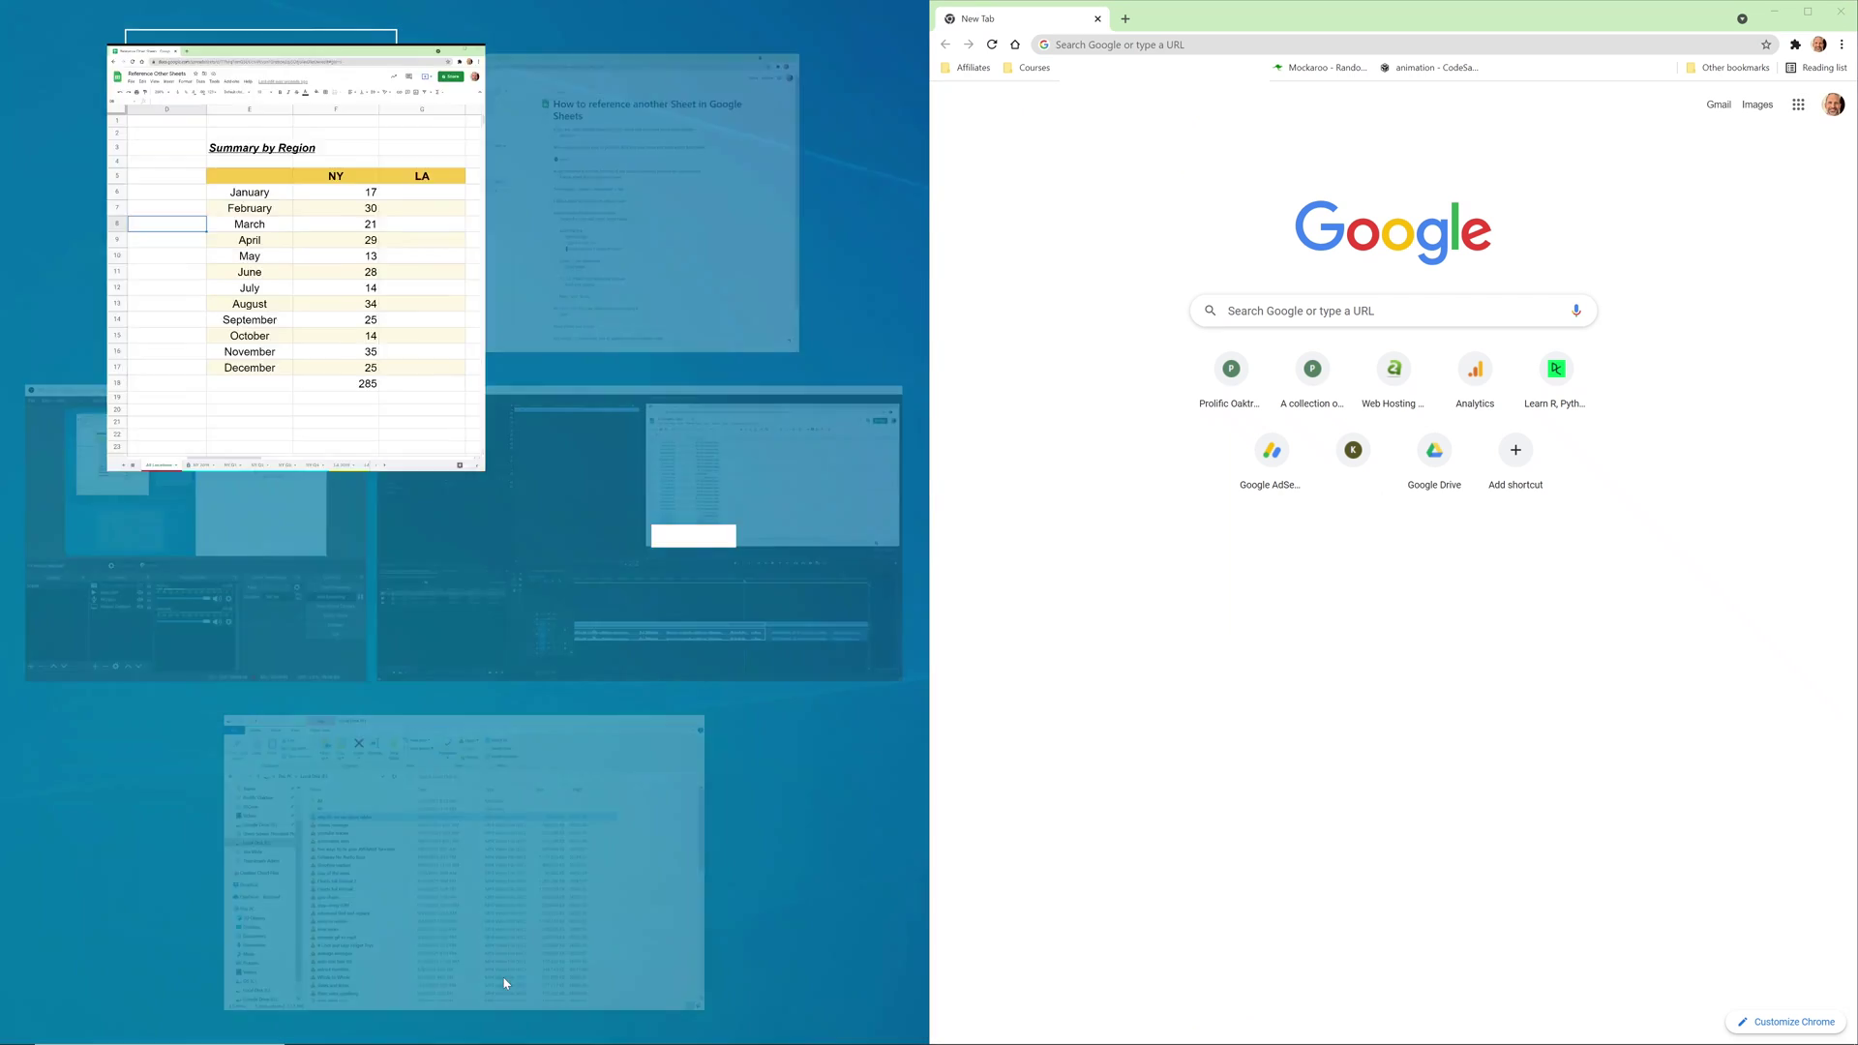
left_click(373, 72)
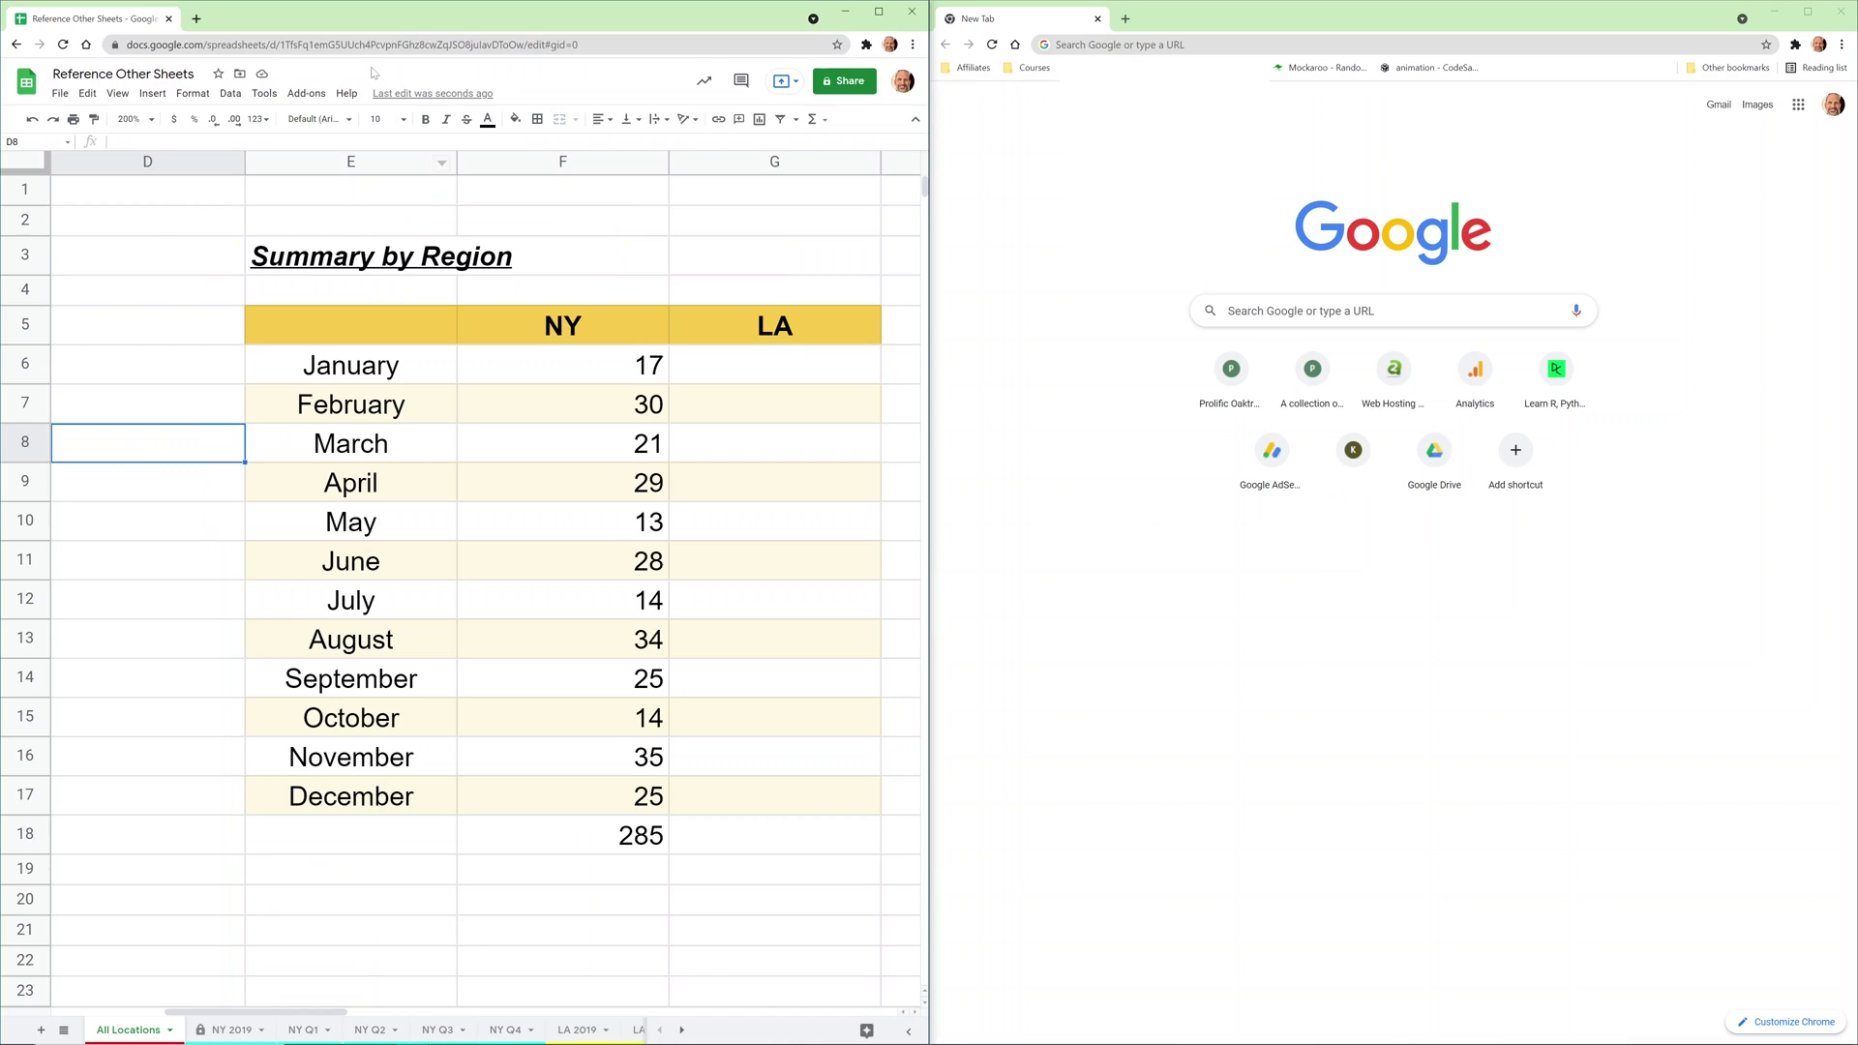
Load the spreadsheet's URL in the right window and show its NY 2019 pivot tables.
left_click(387, 44)
key("ctrl+c")
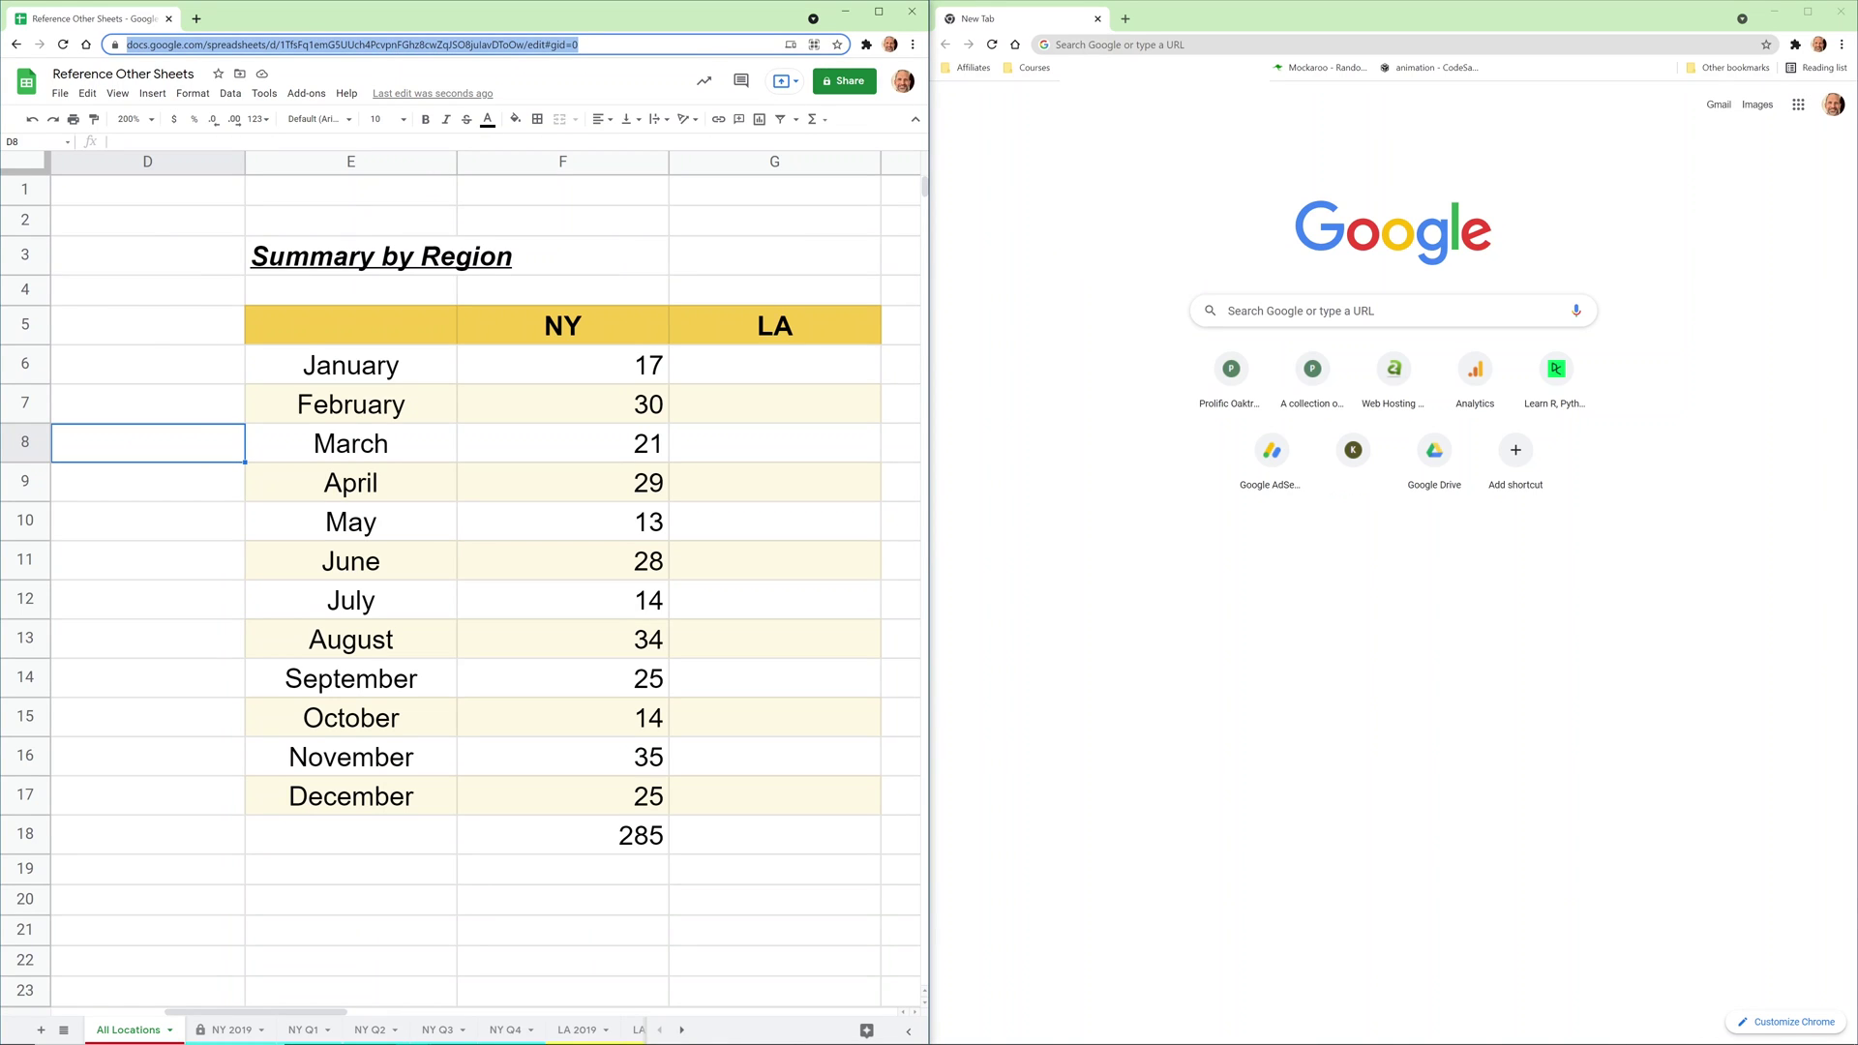
left_click(1161, 45)
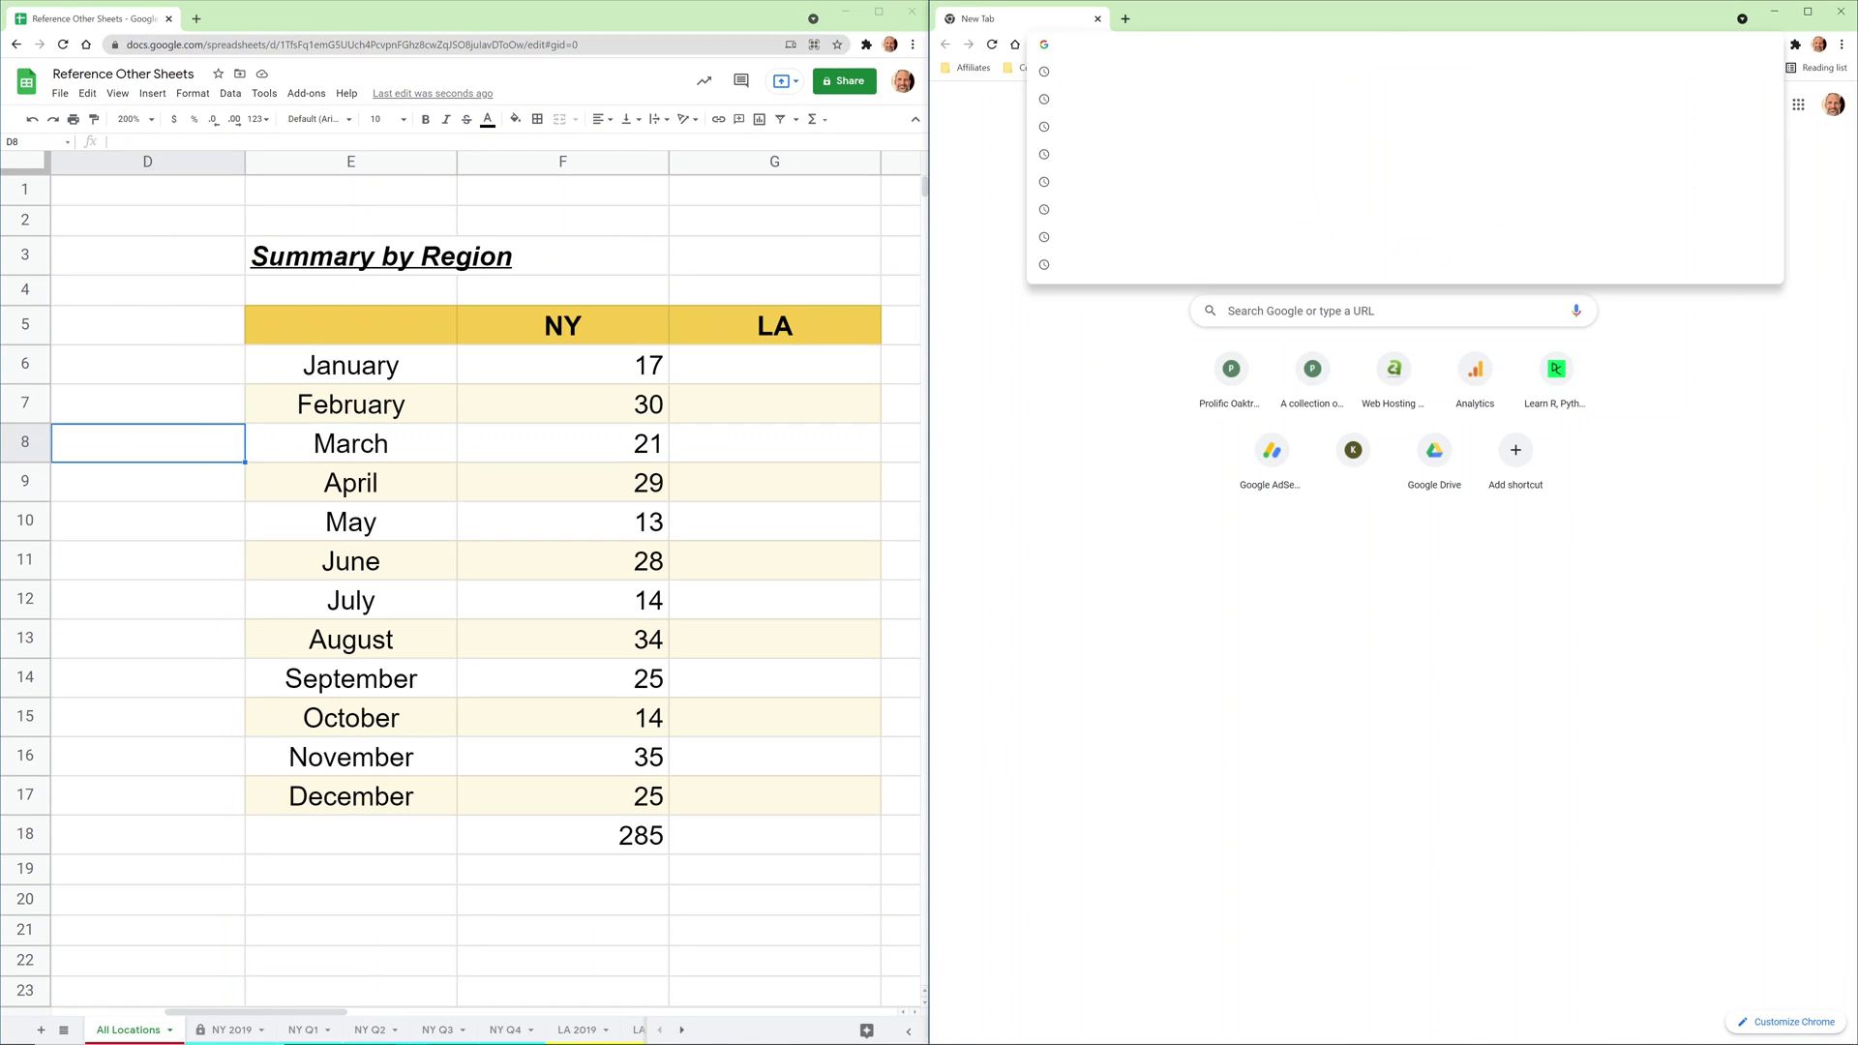
key("ctrl+v")
key("Return")
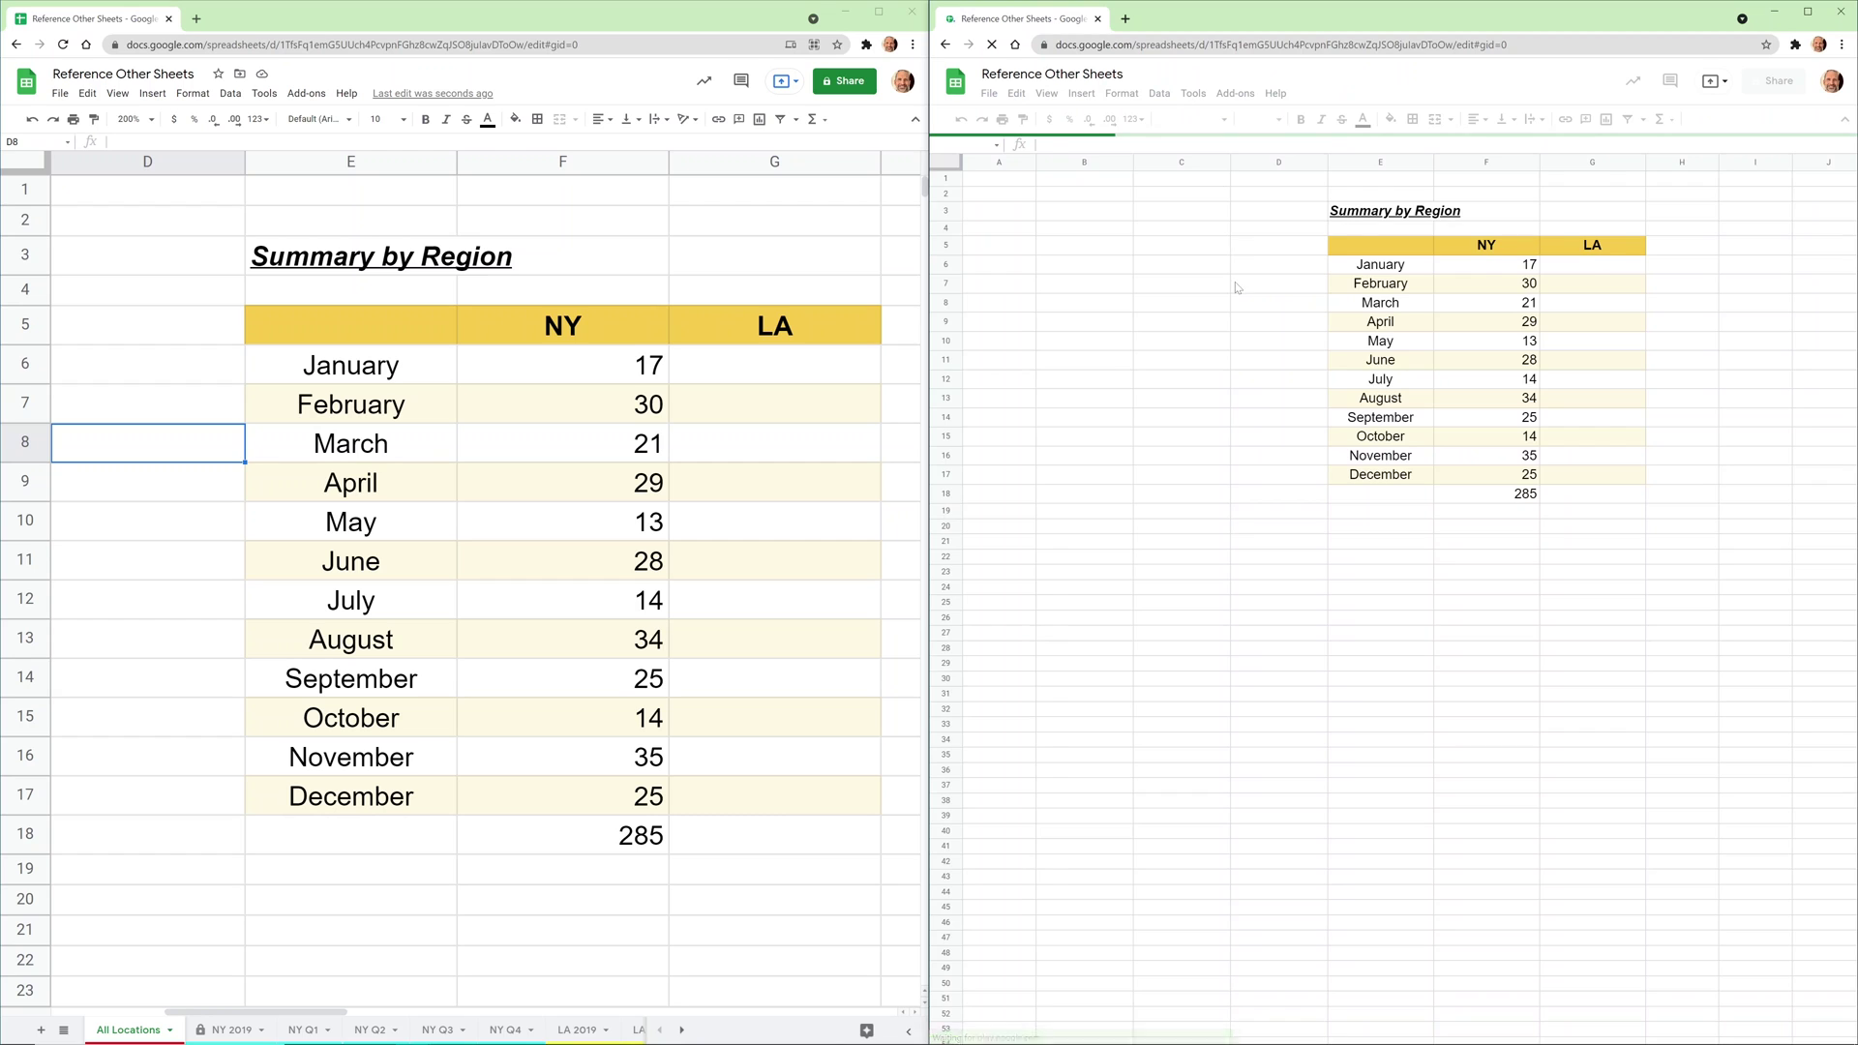
left_click(1235, 287)
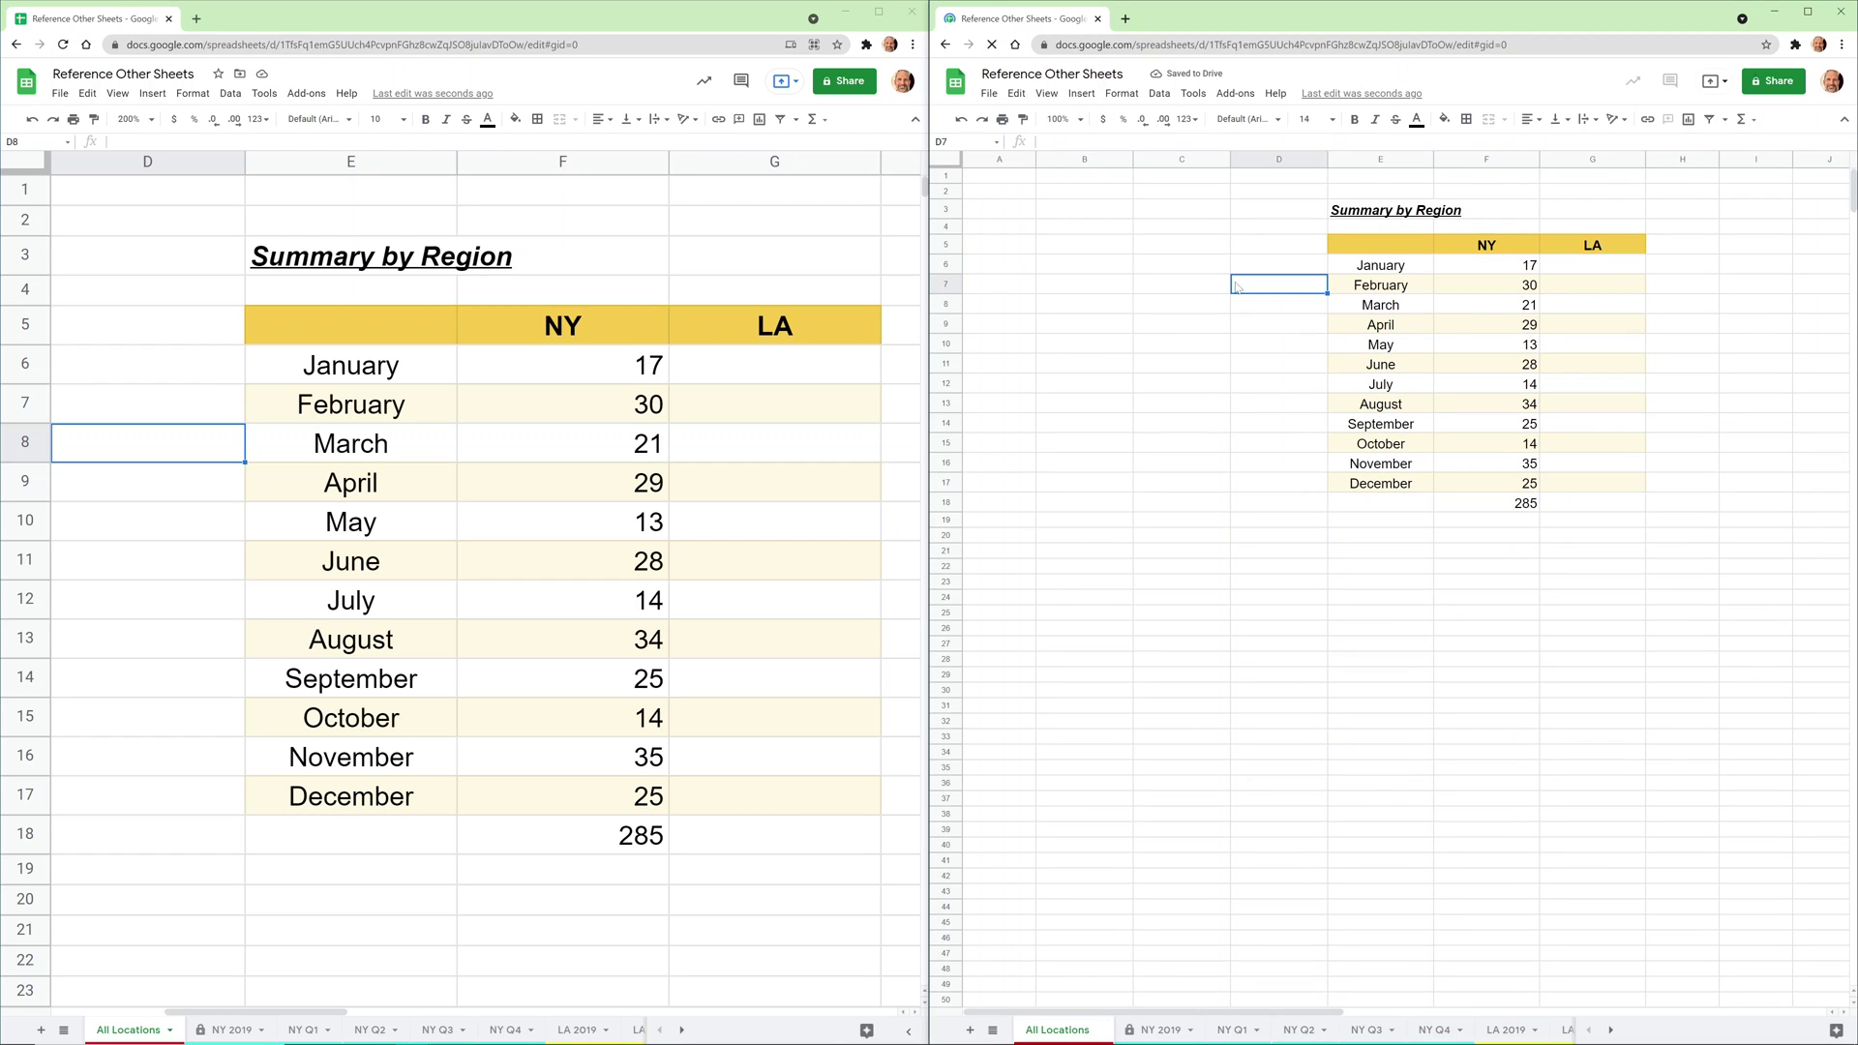
left_click(1154, 1033)
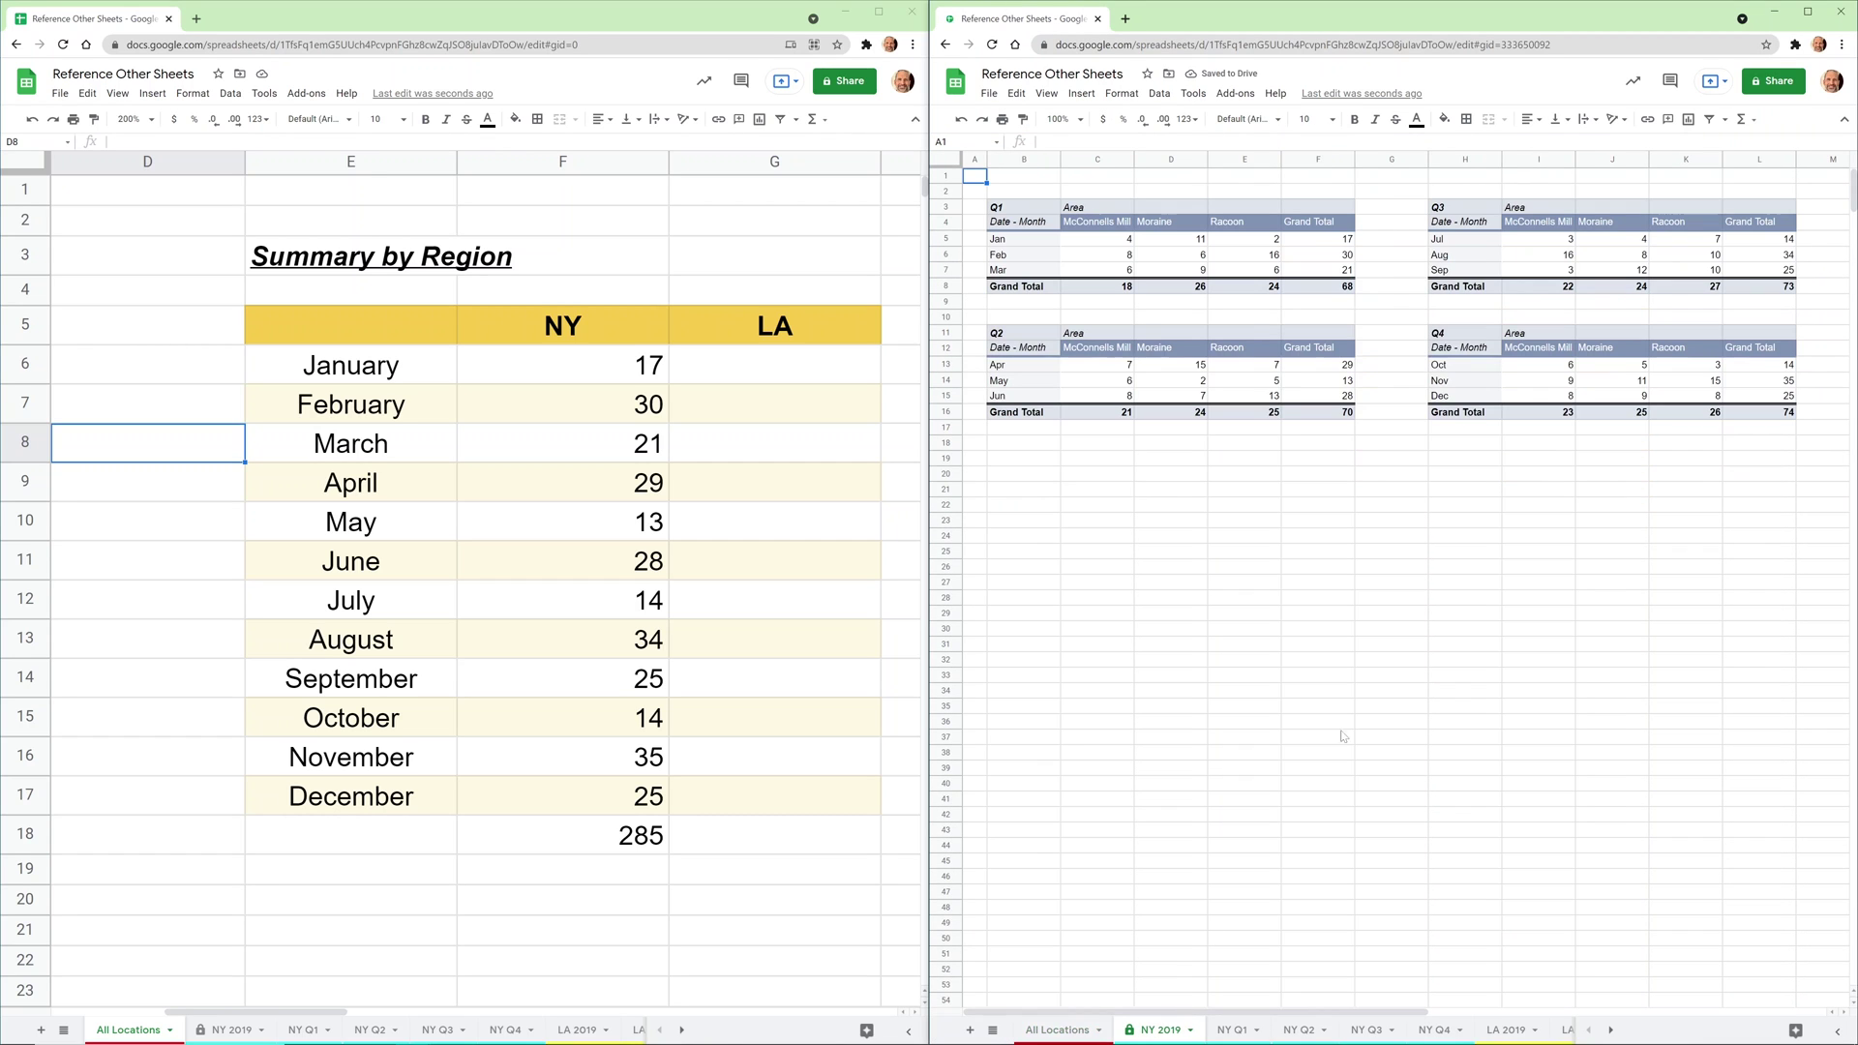
left_click(1365, 276)
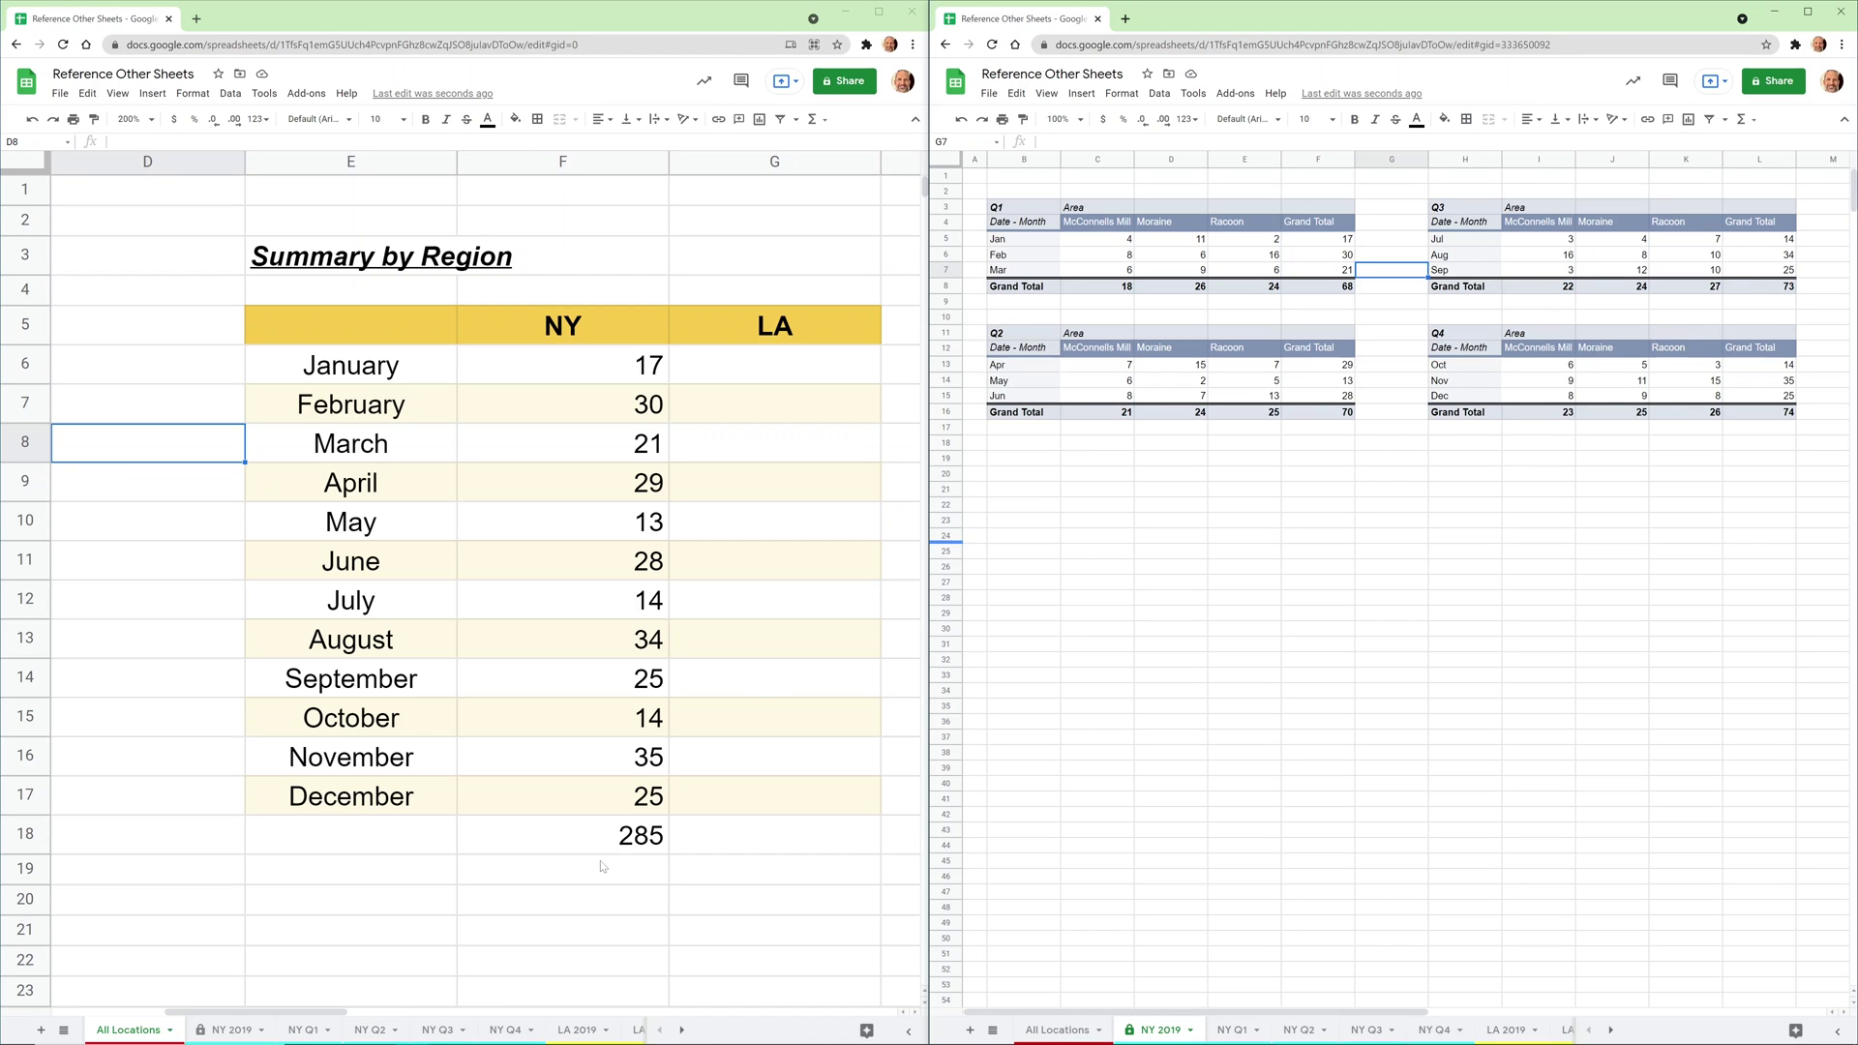
left_click(602, 896)
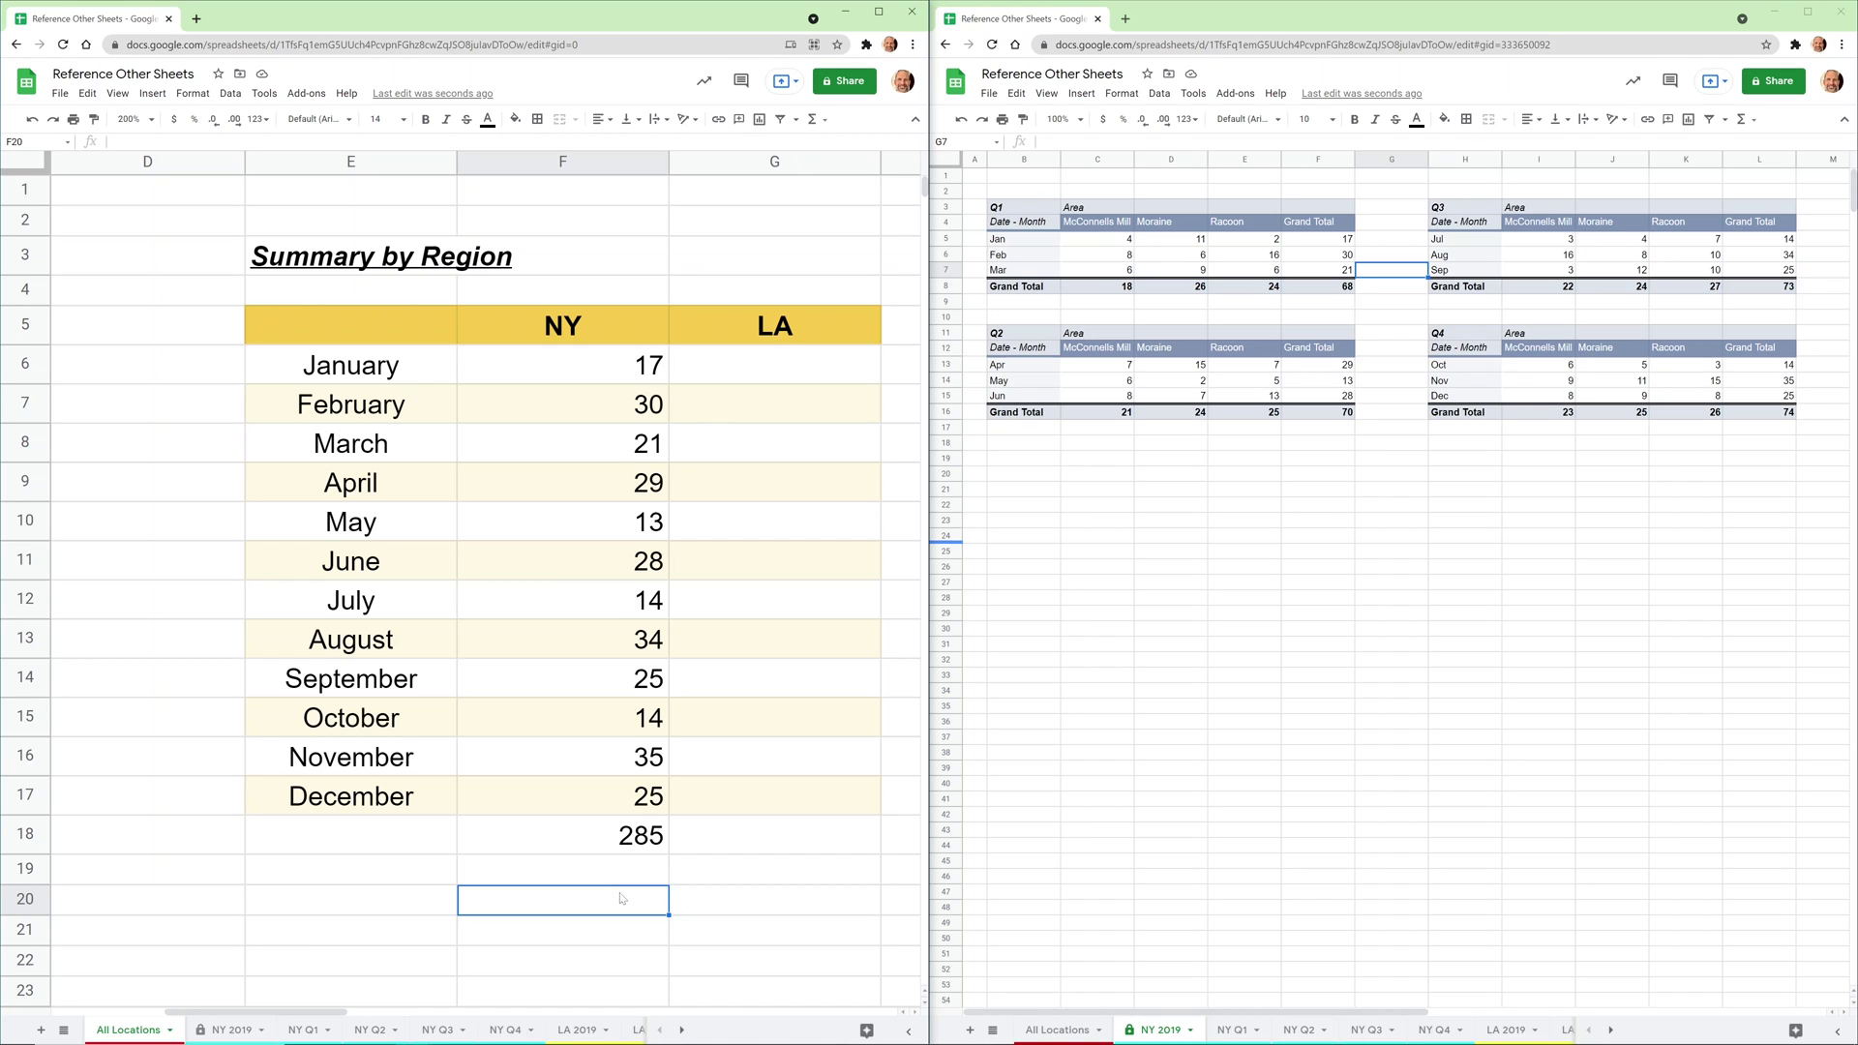
In F20, sum NY 2019 ranges F5:F7, F13:F15, L5:L7 and L13:L15 to get 285.
type("=s")
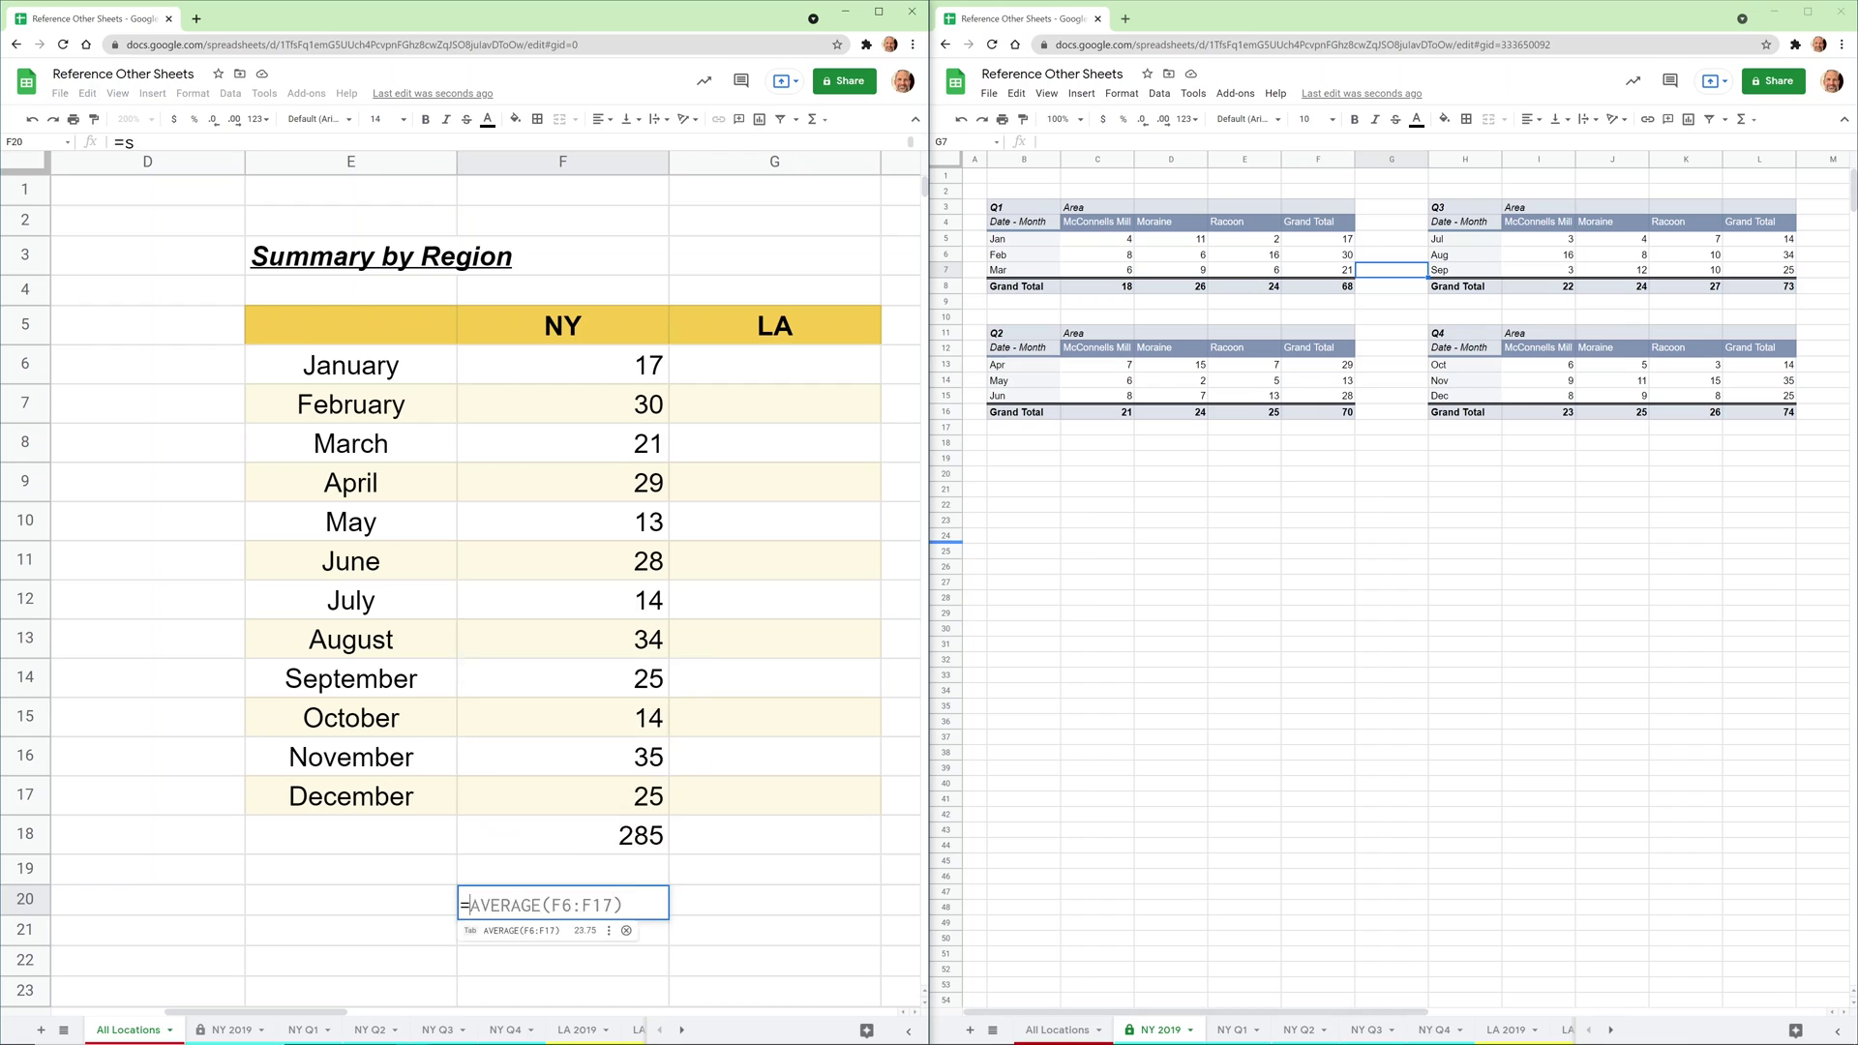
type("um")
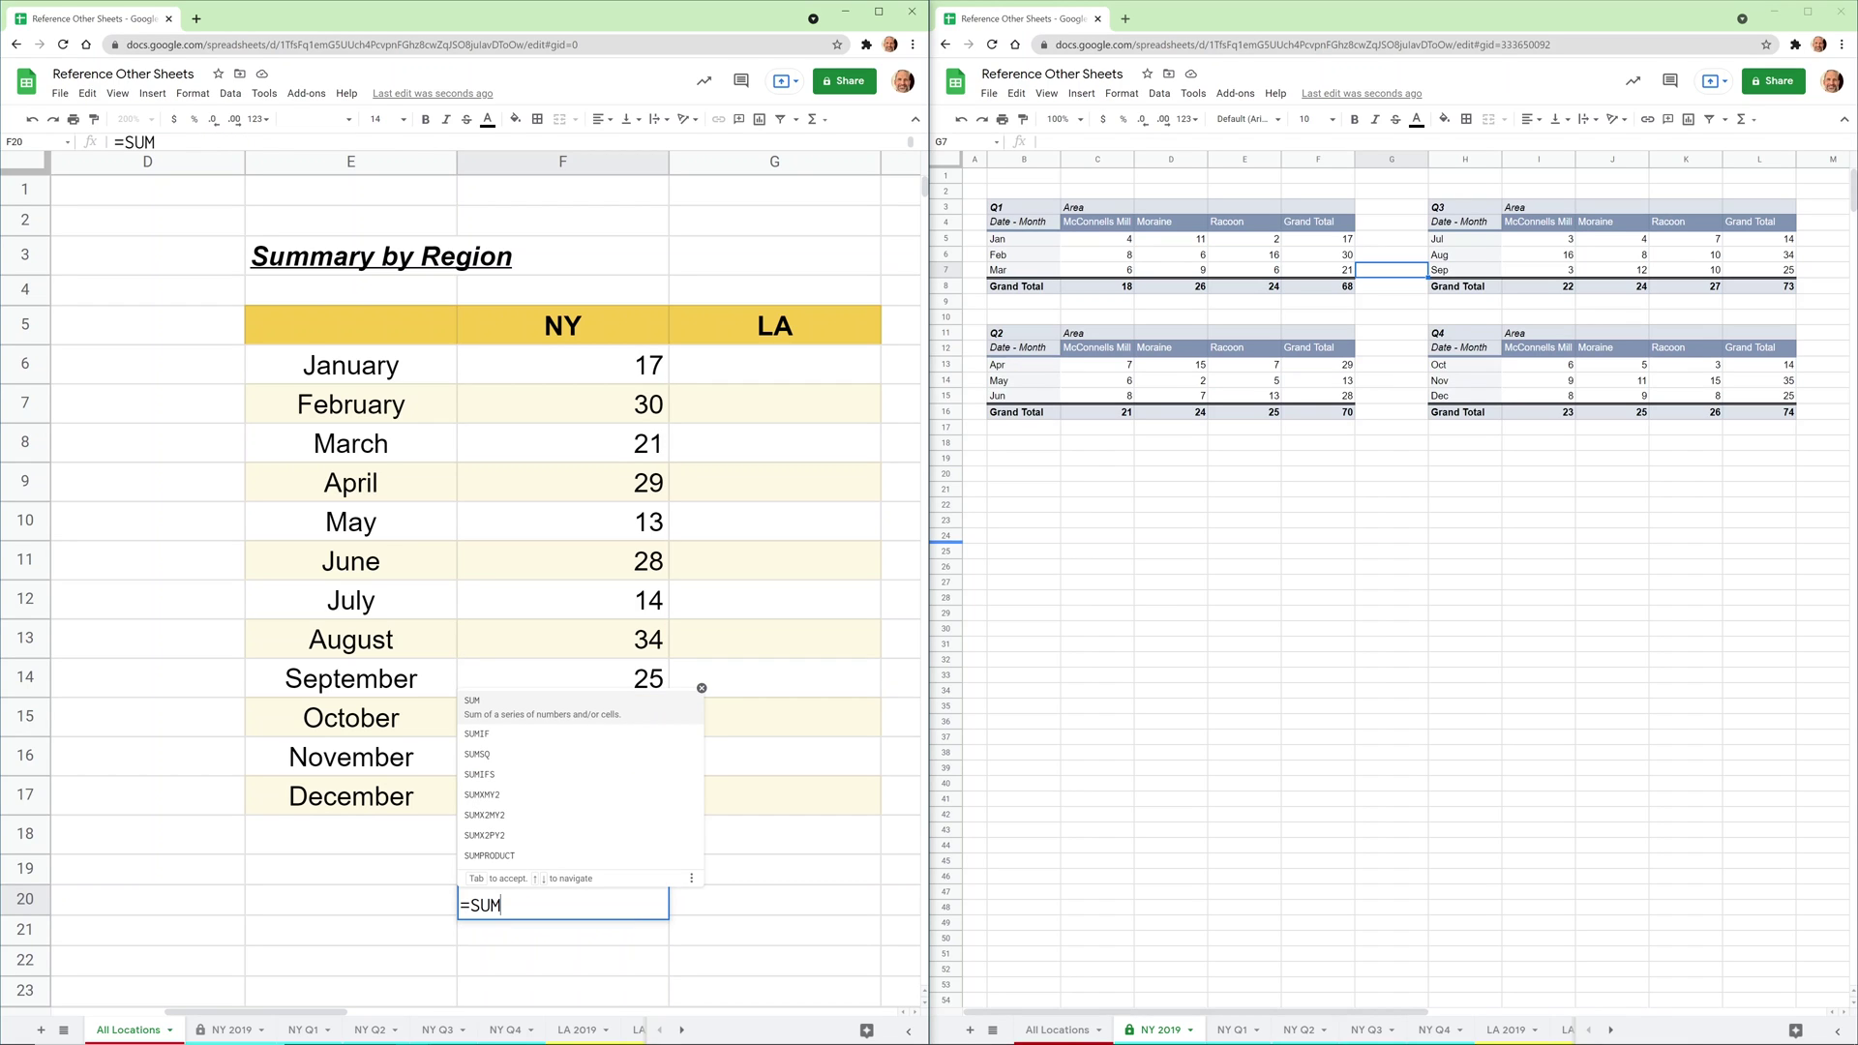
type("(")
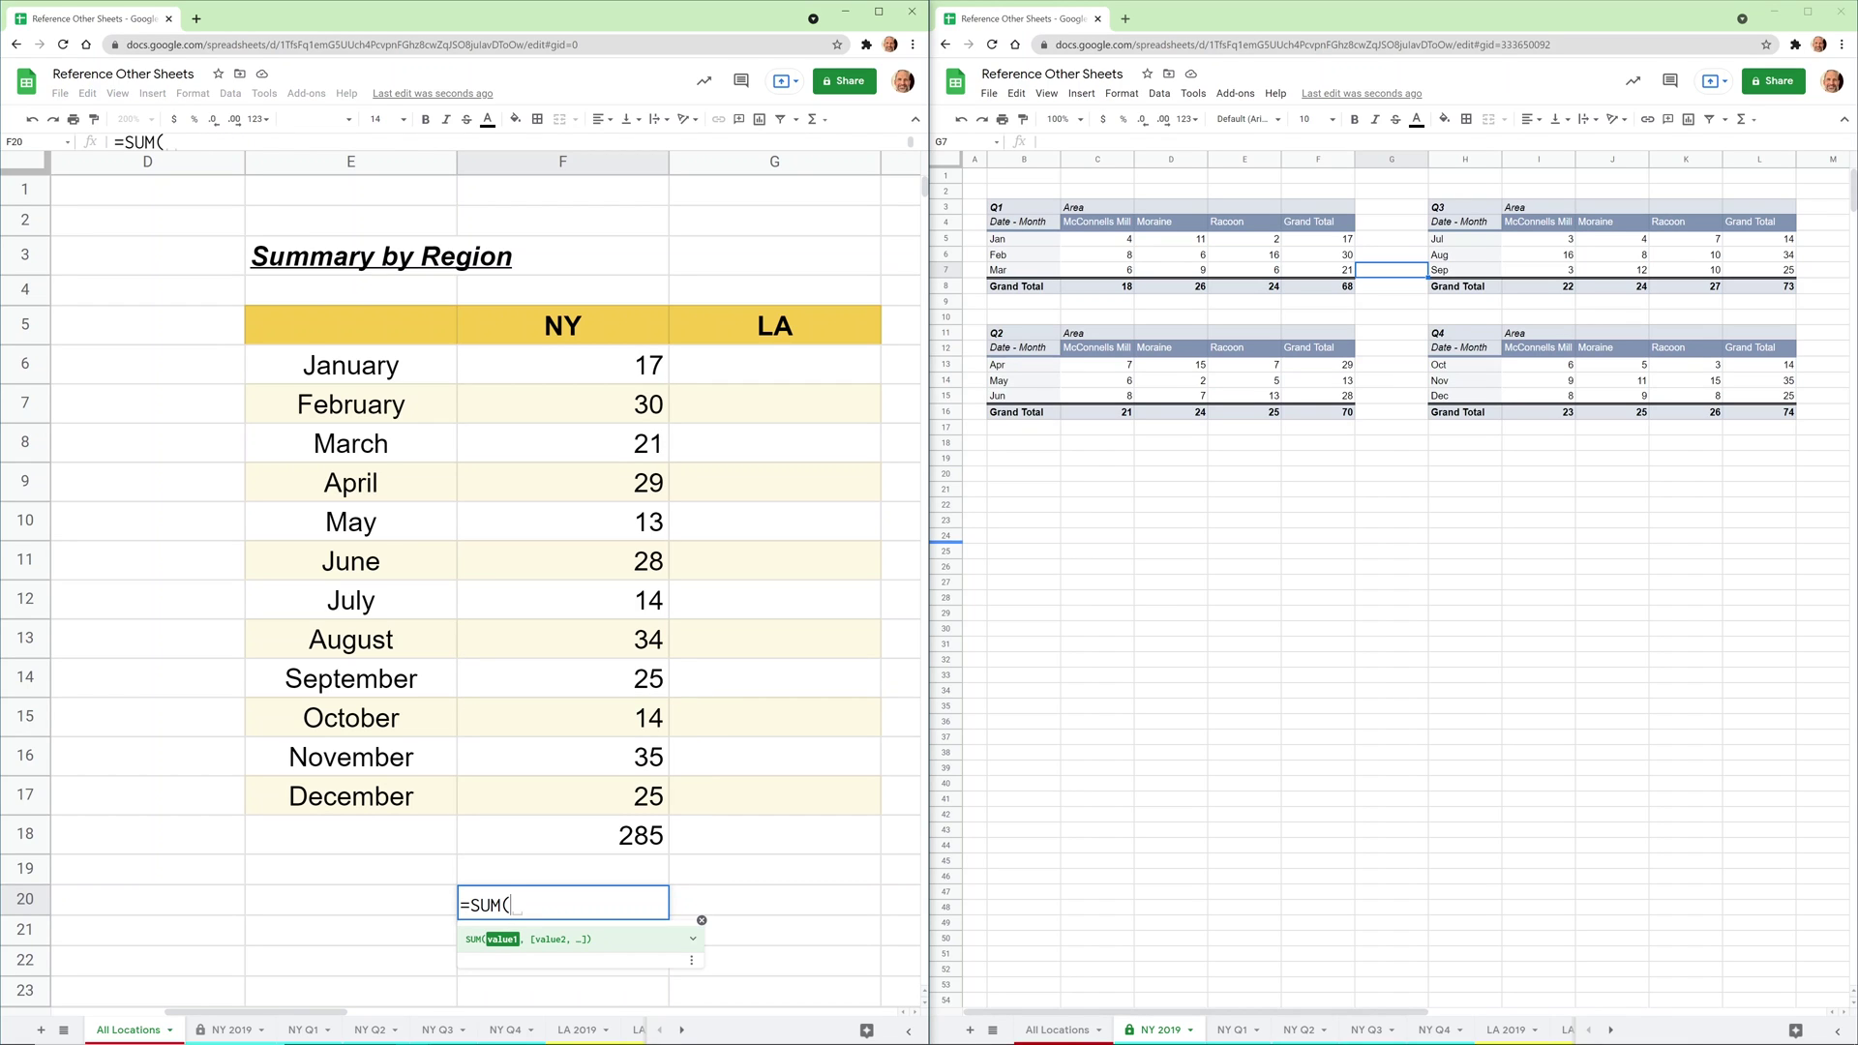
type("'NY ")
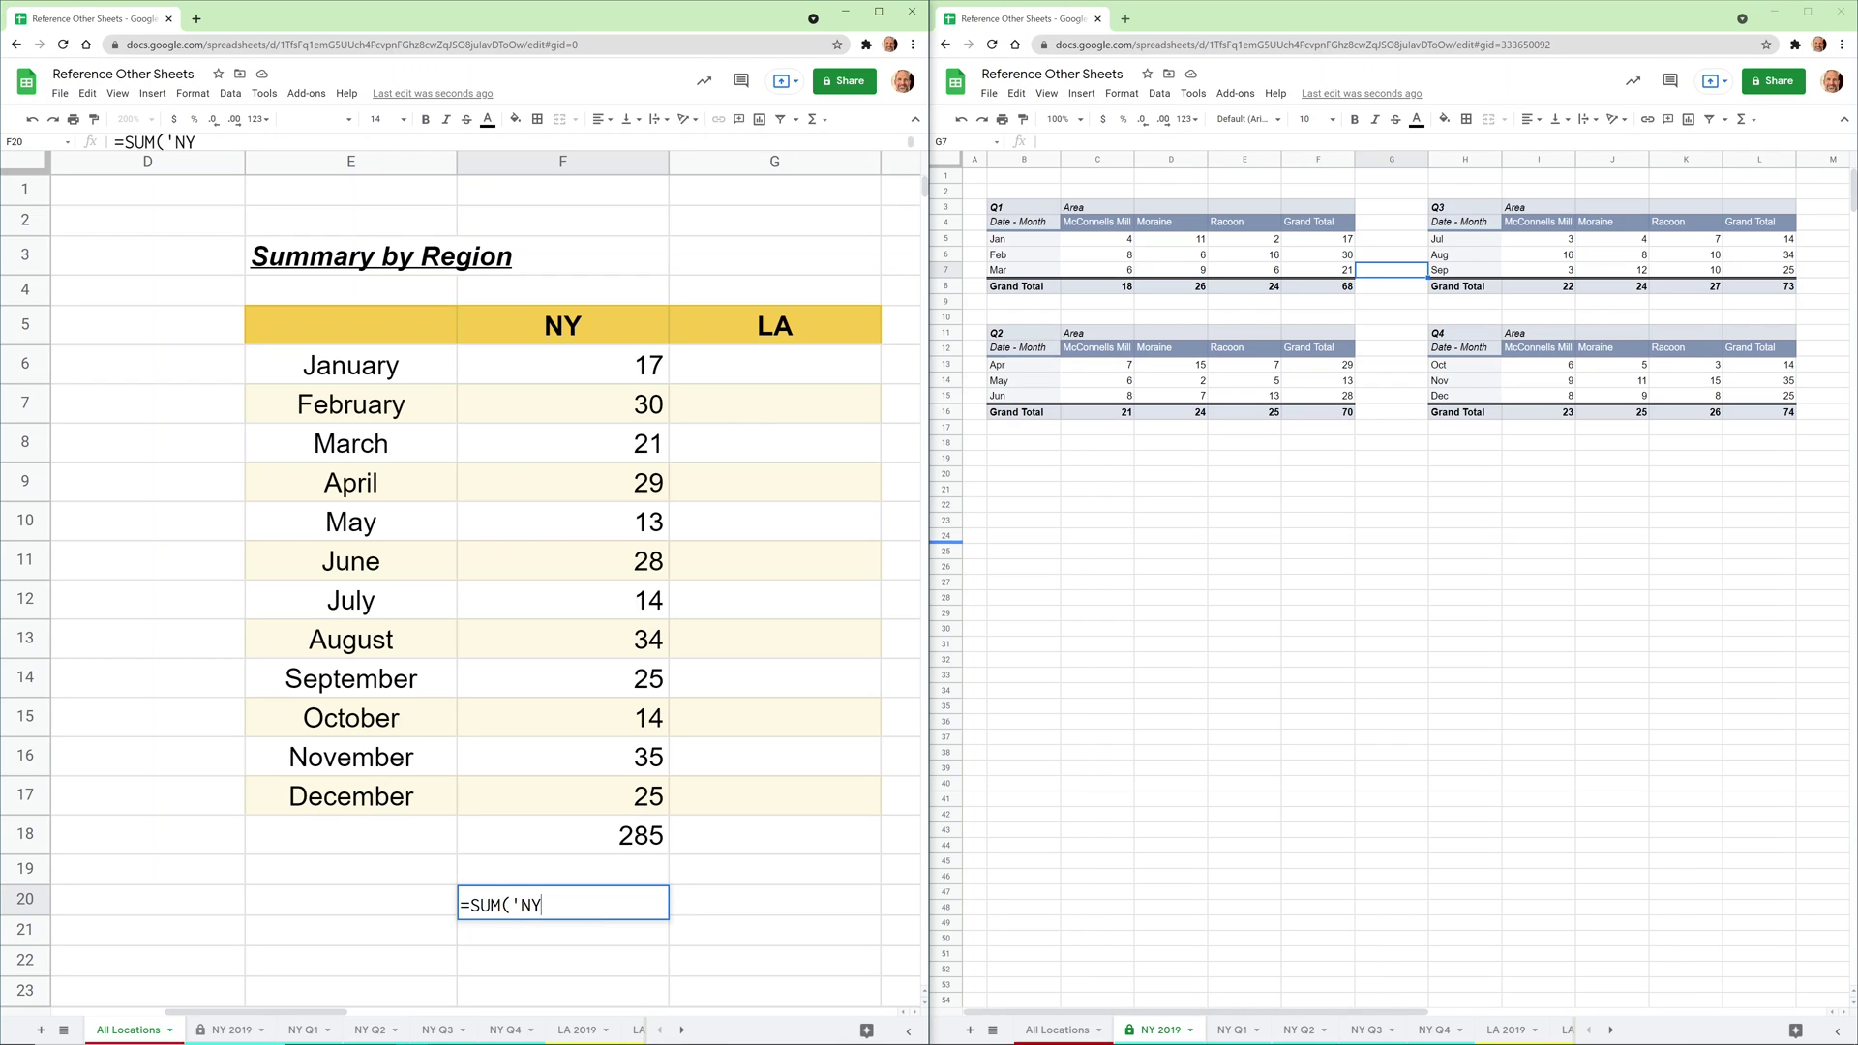
type("2019'!F5:F7")
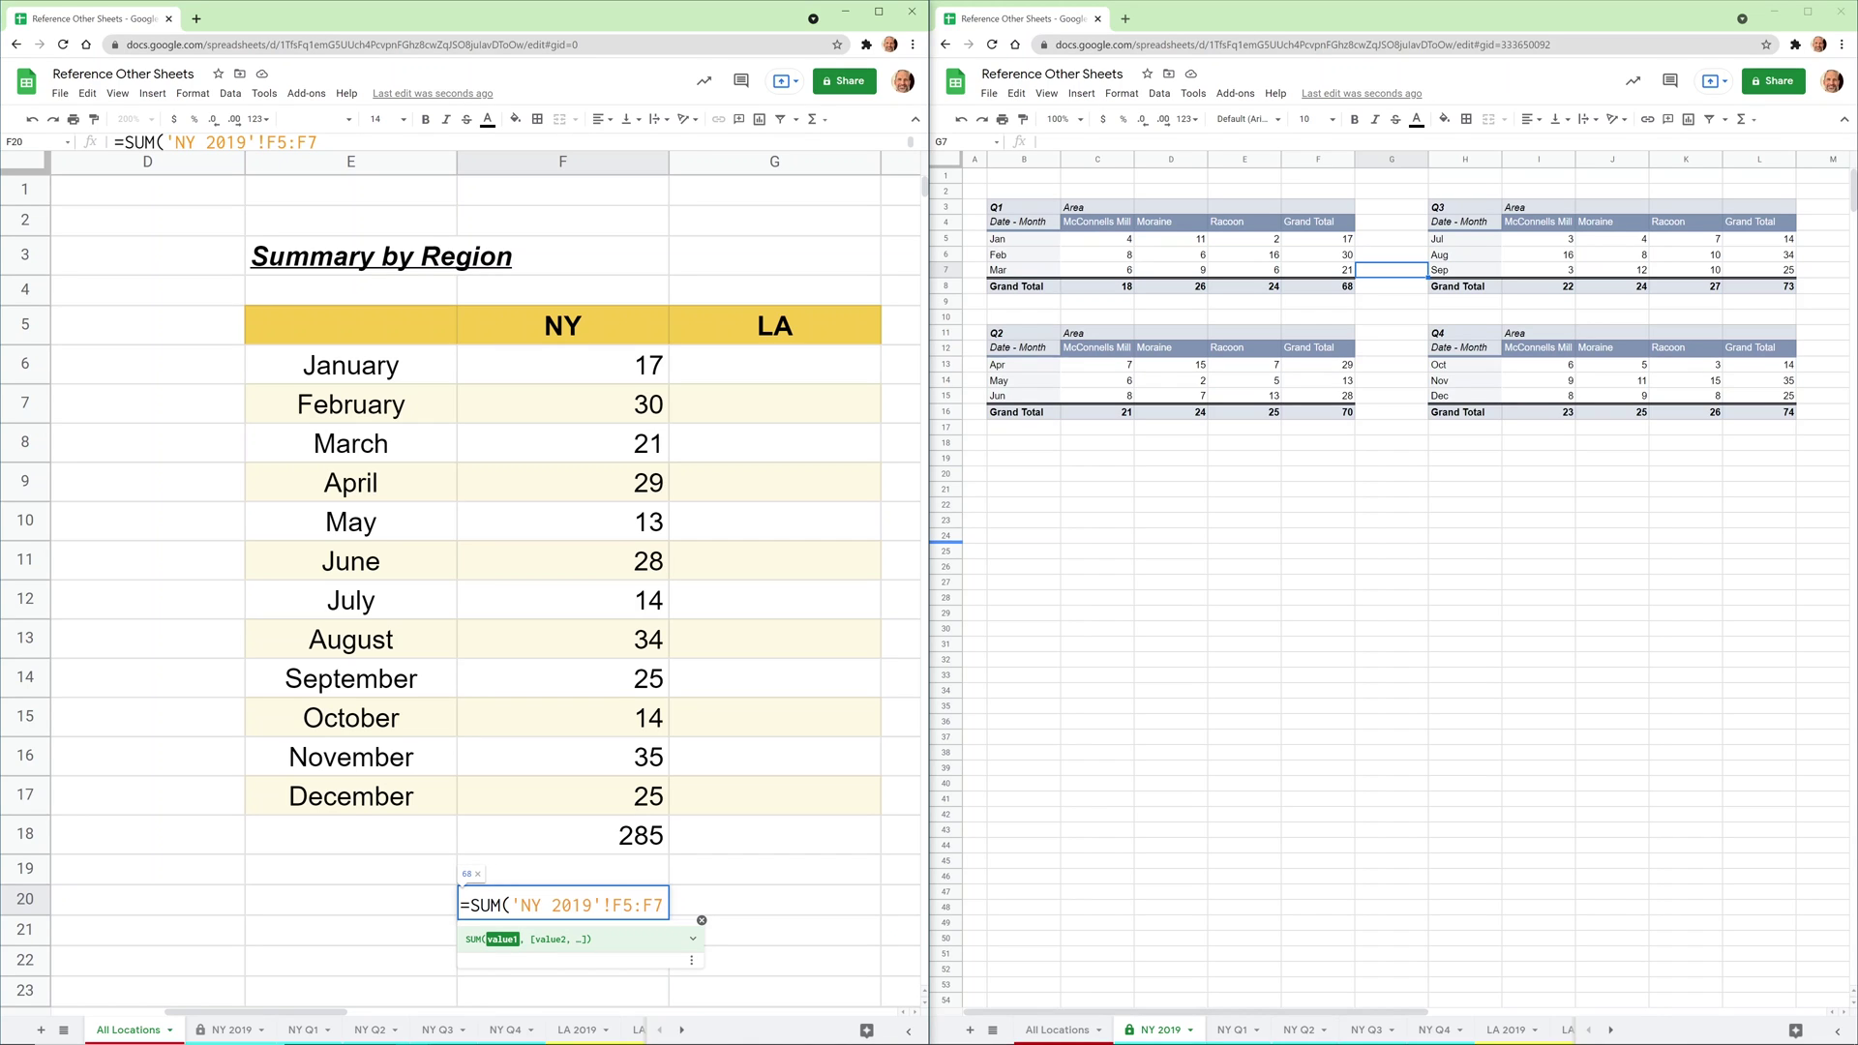
type(",")
type("'NY 2019")
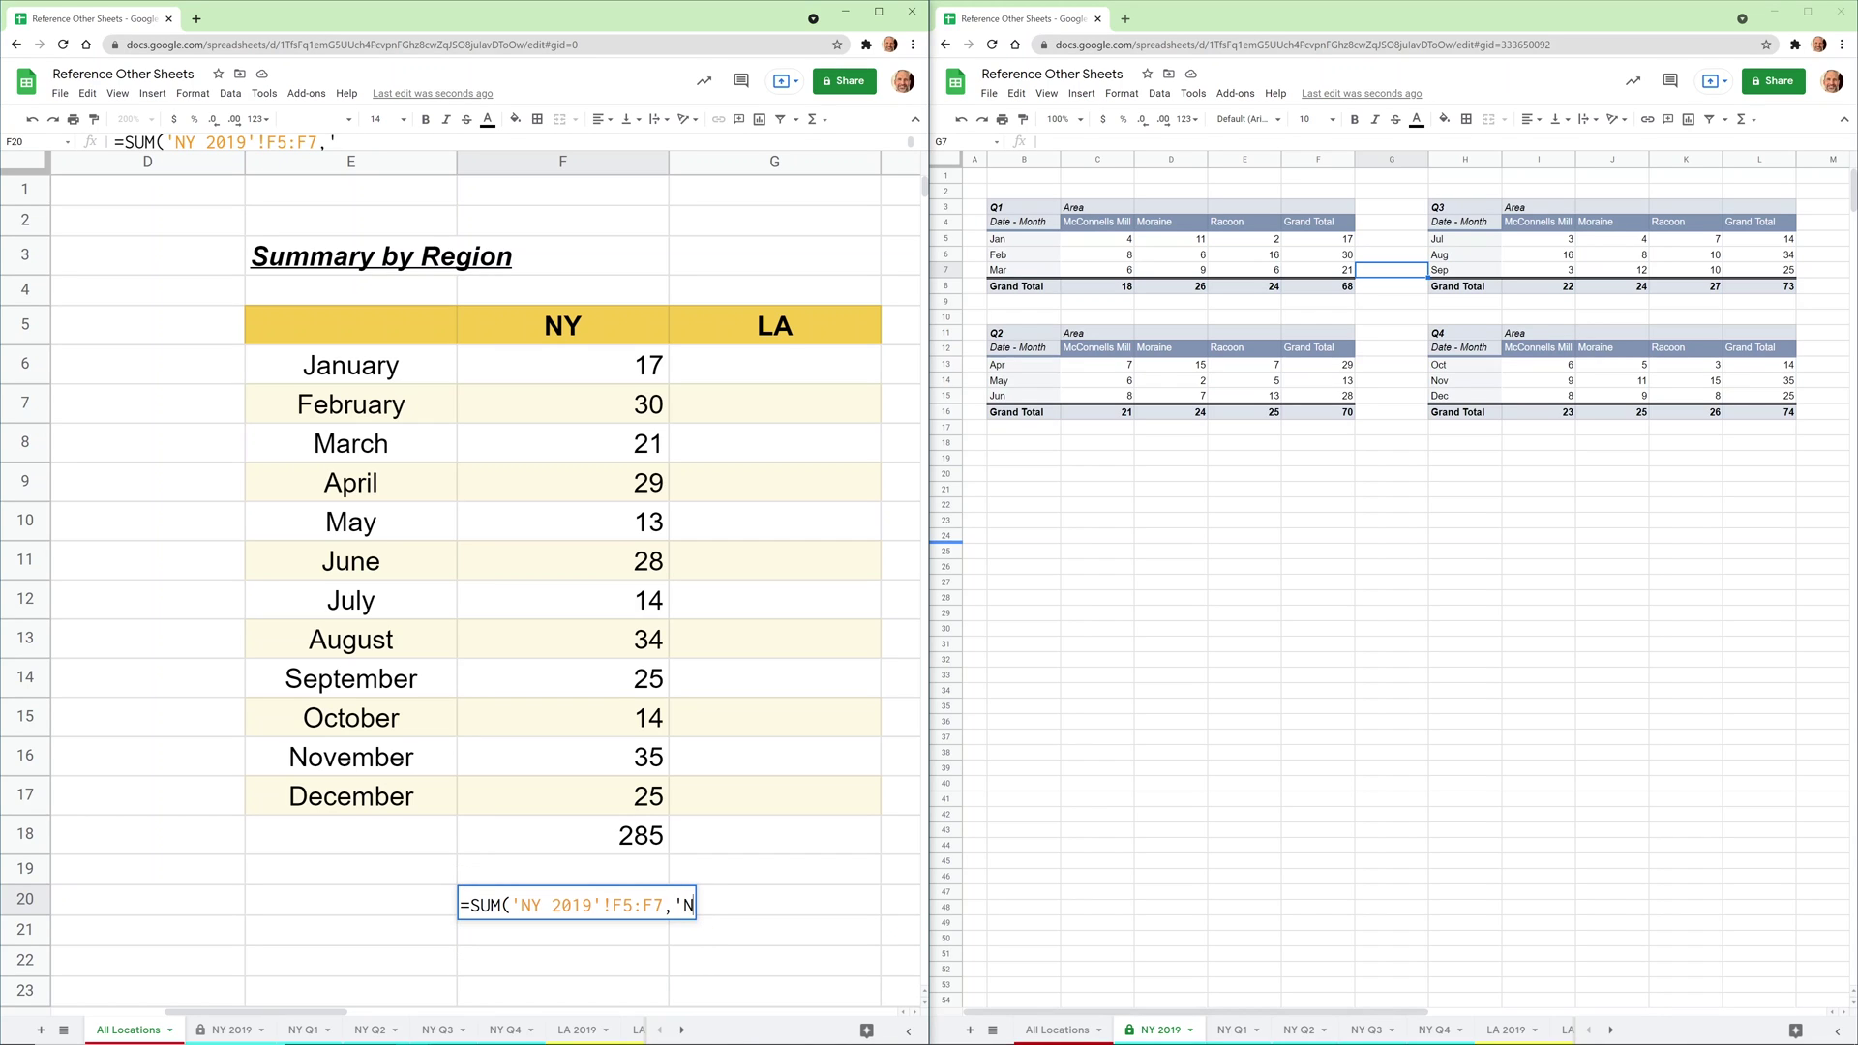
type("'!F13:F")
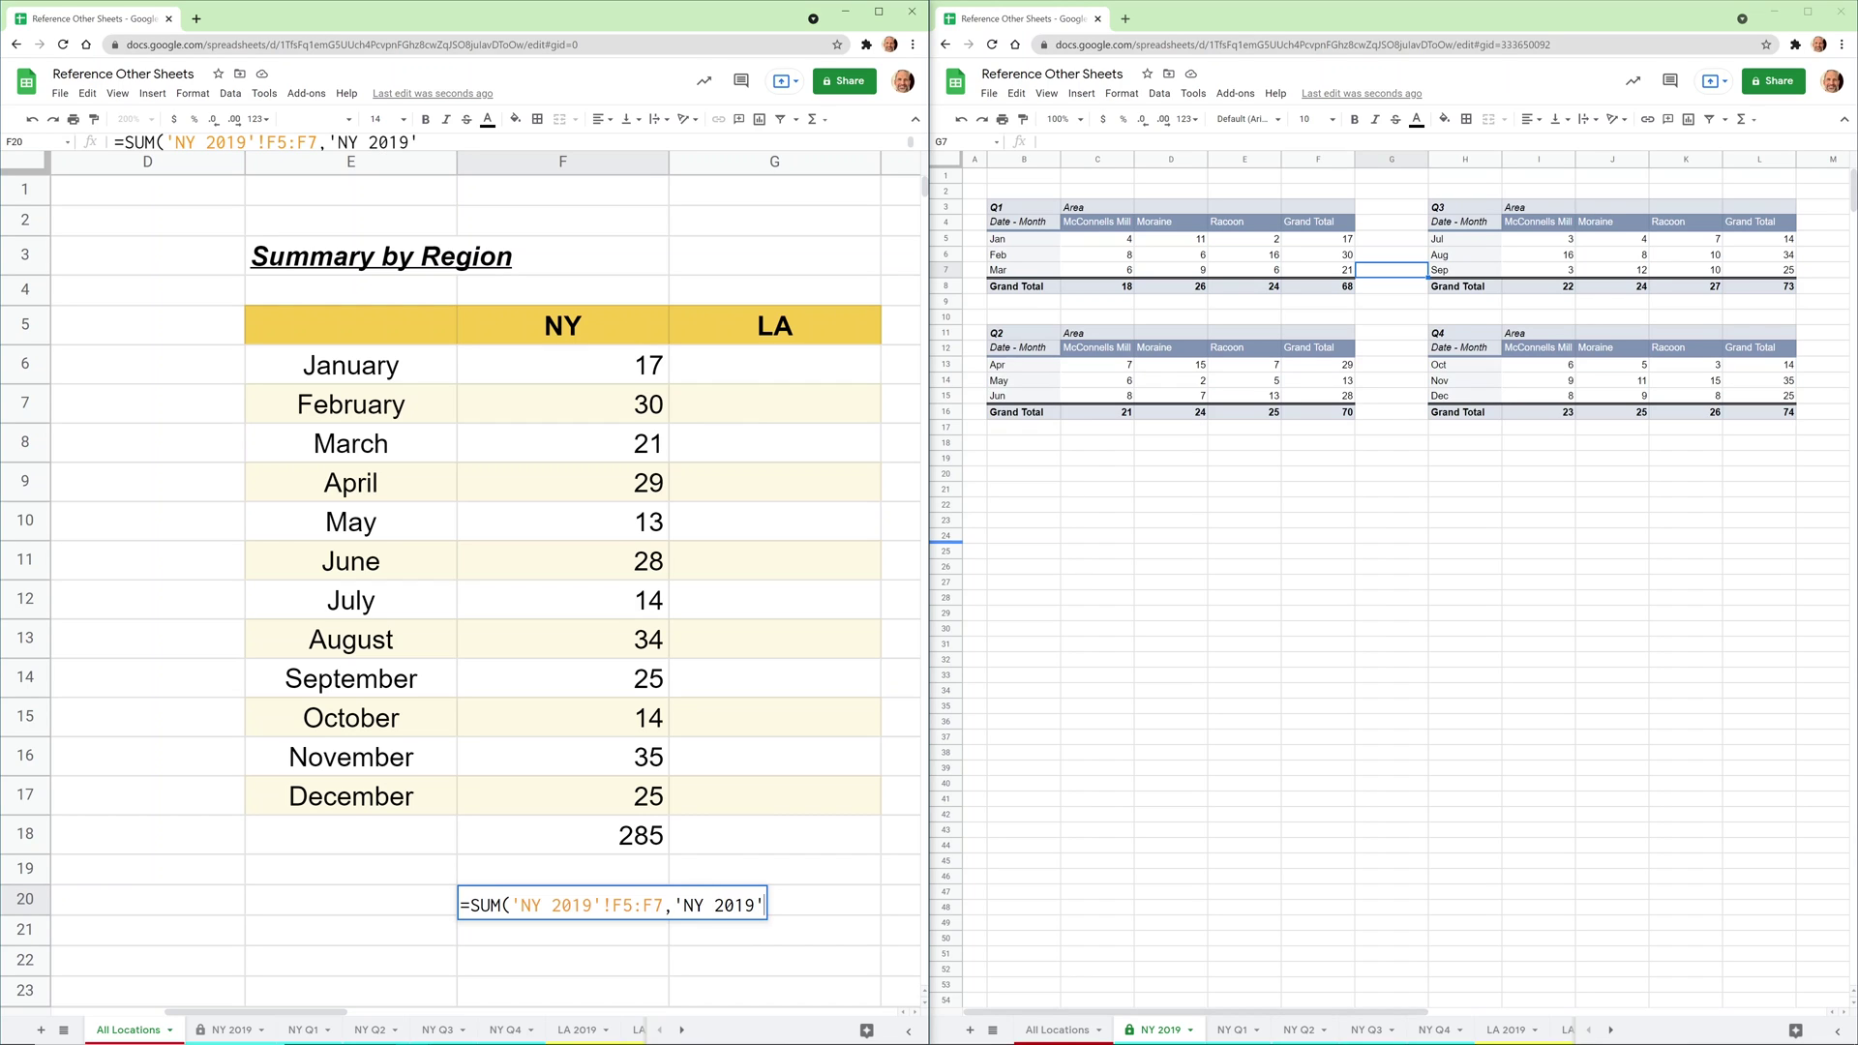
type("15,'NY 2019")
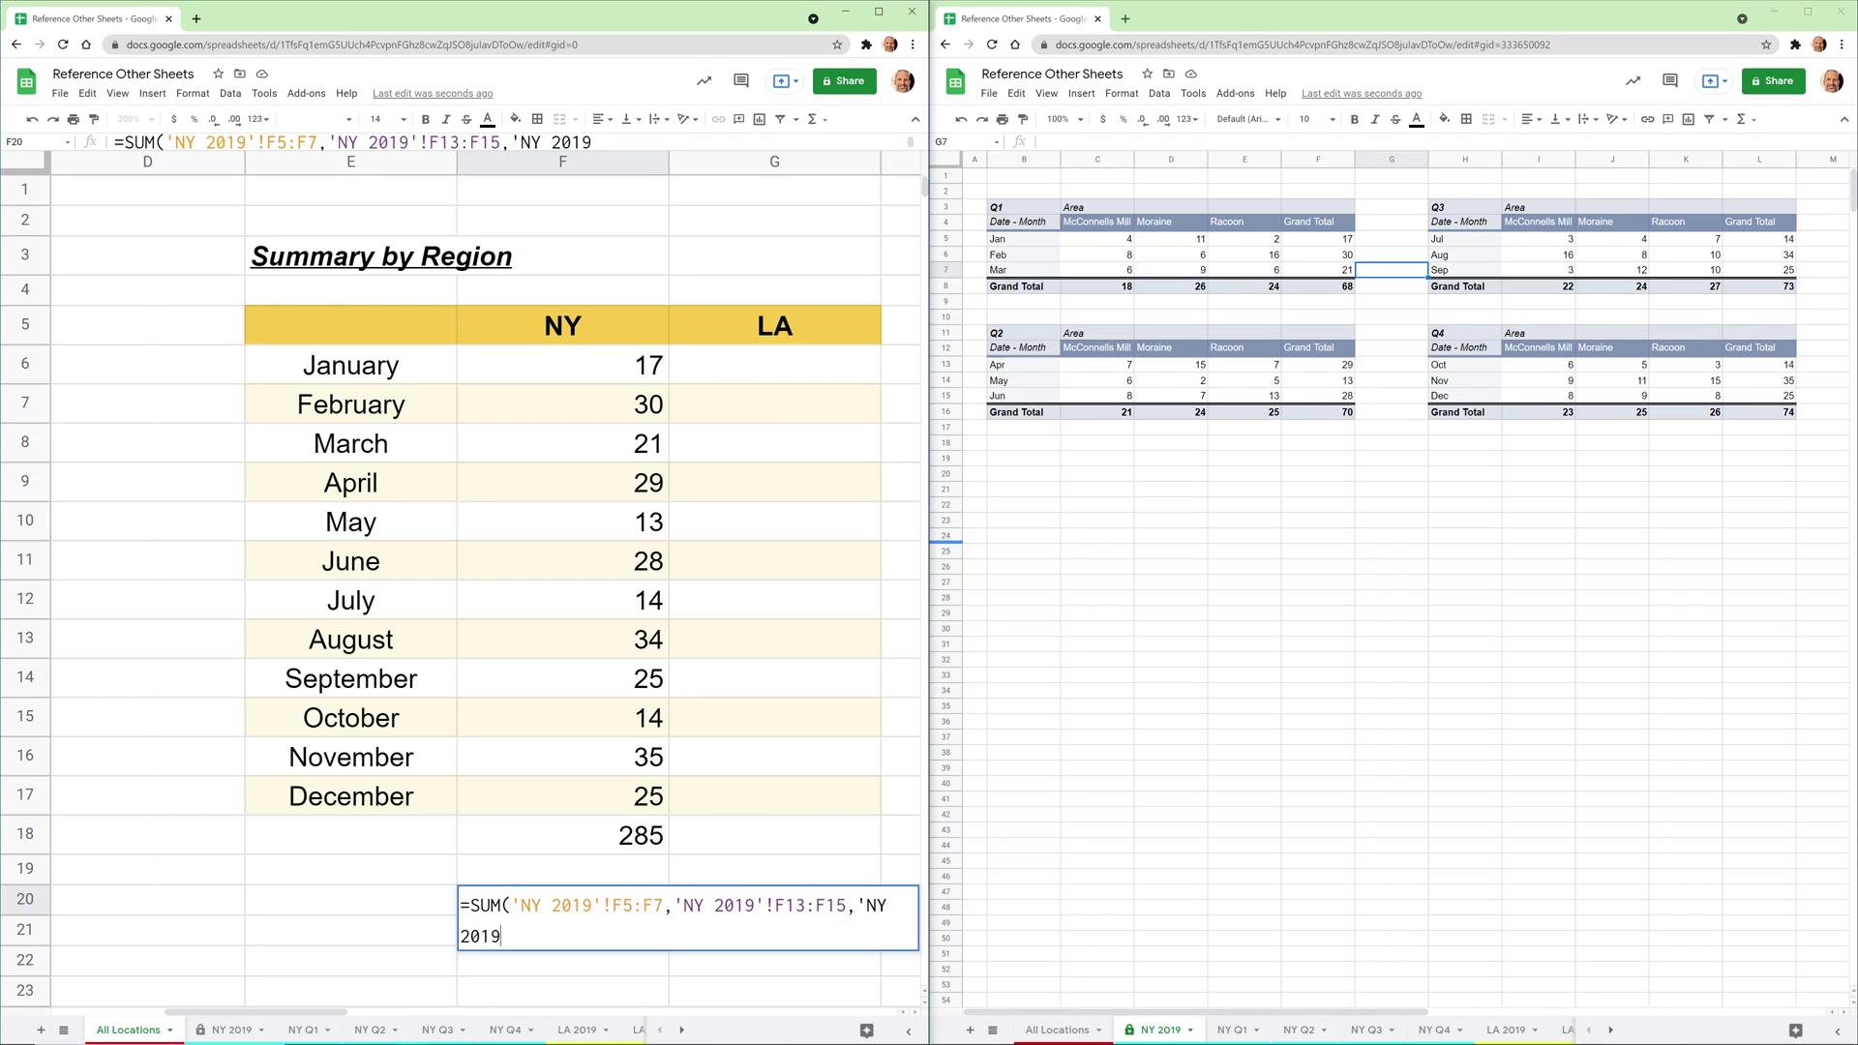
type("'!L5:L7,'NY 2019'!")
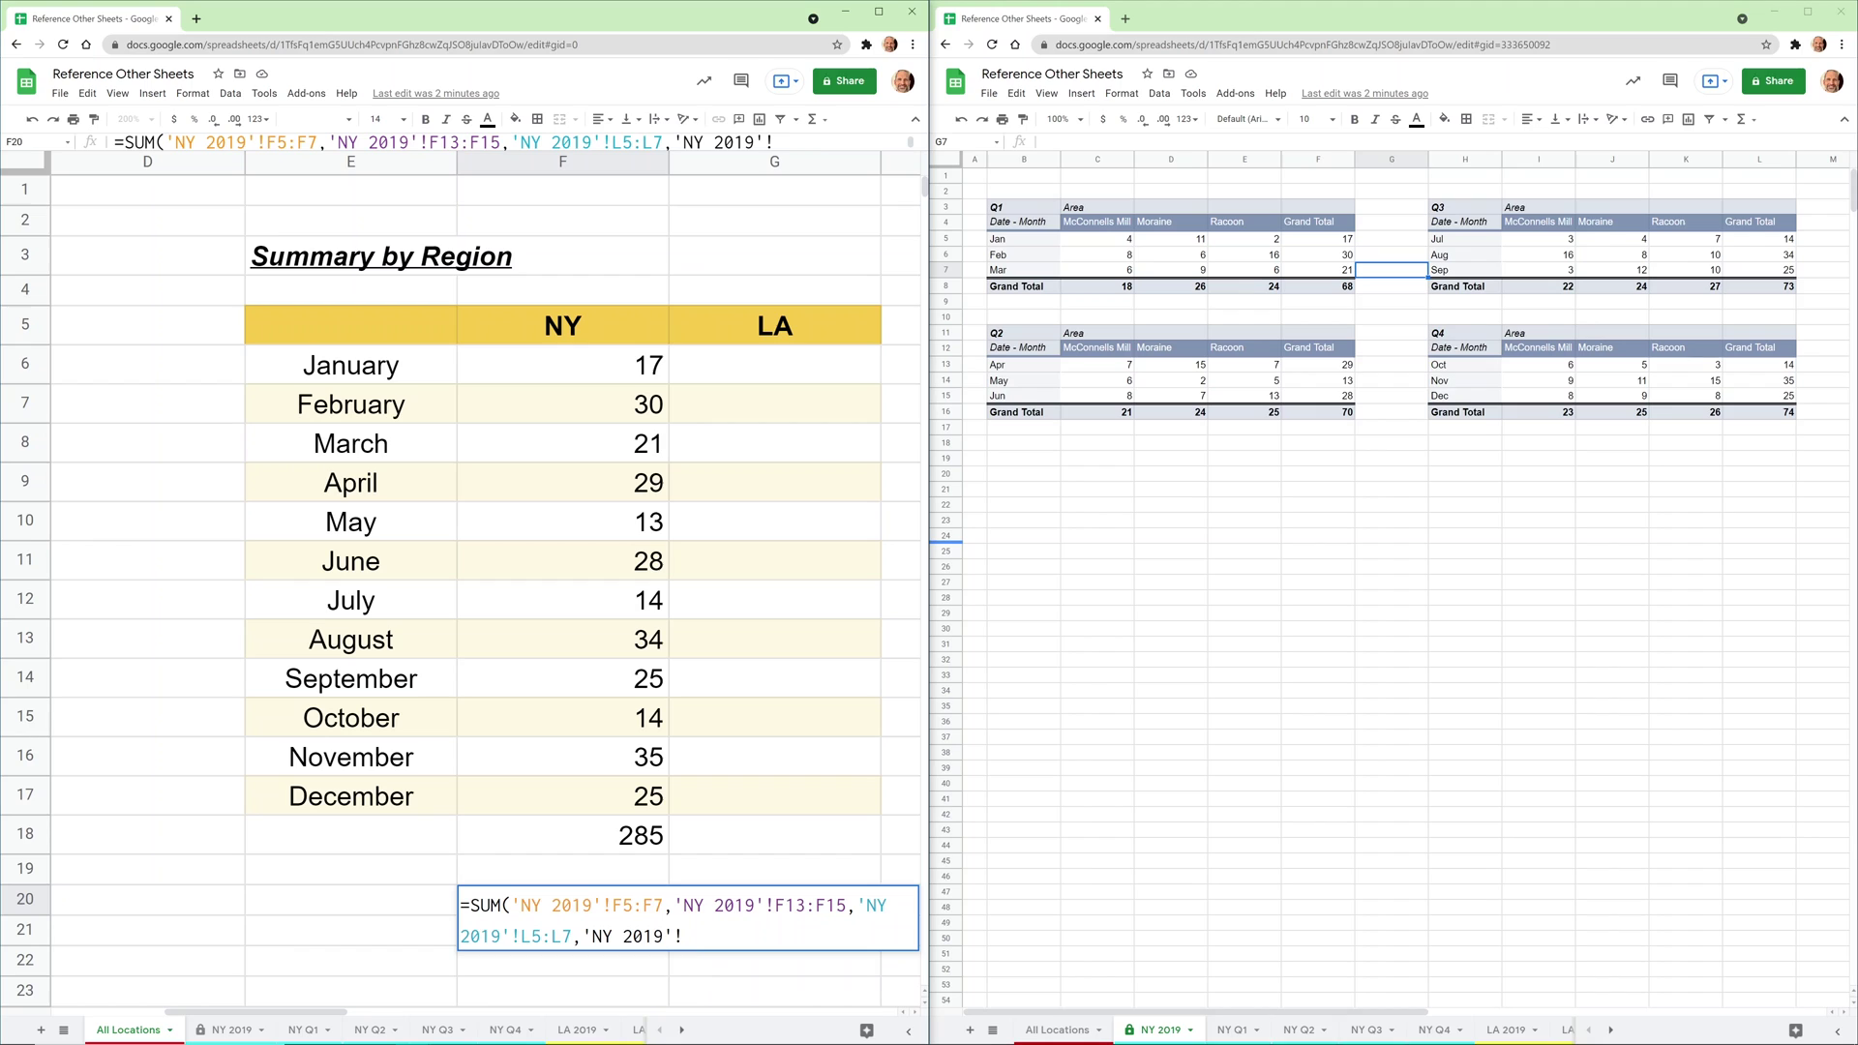
type("L13:L15)")
key("Return")
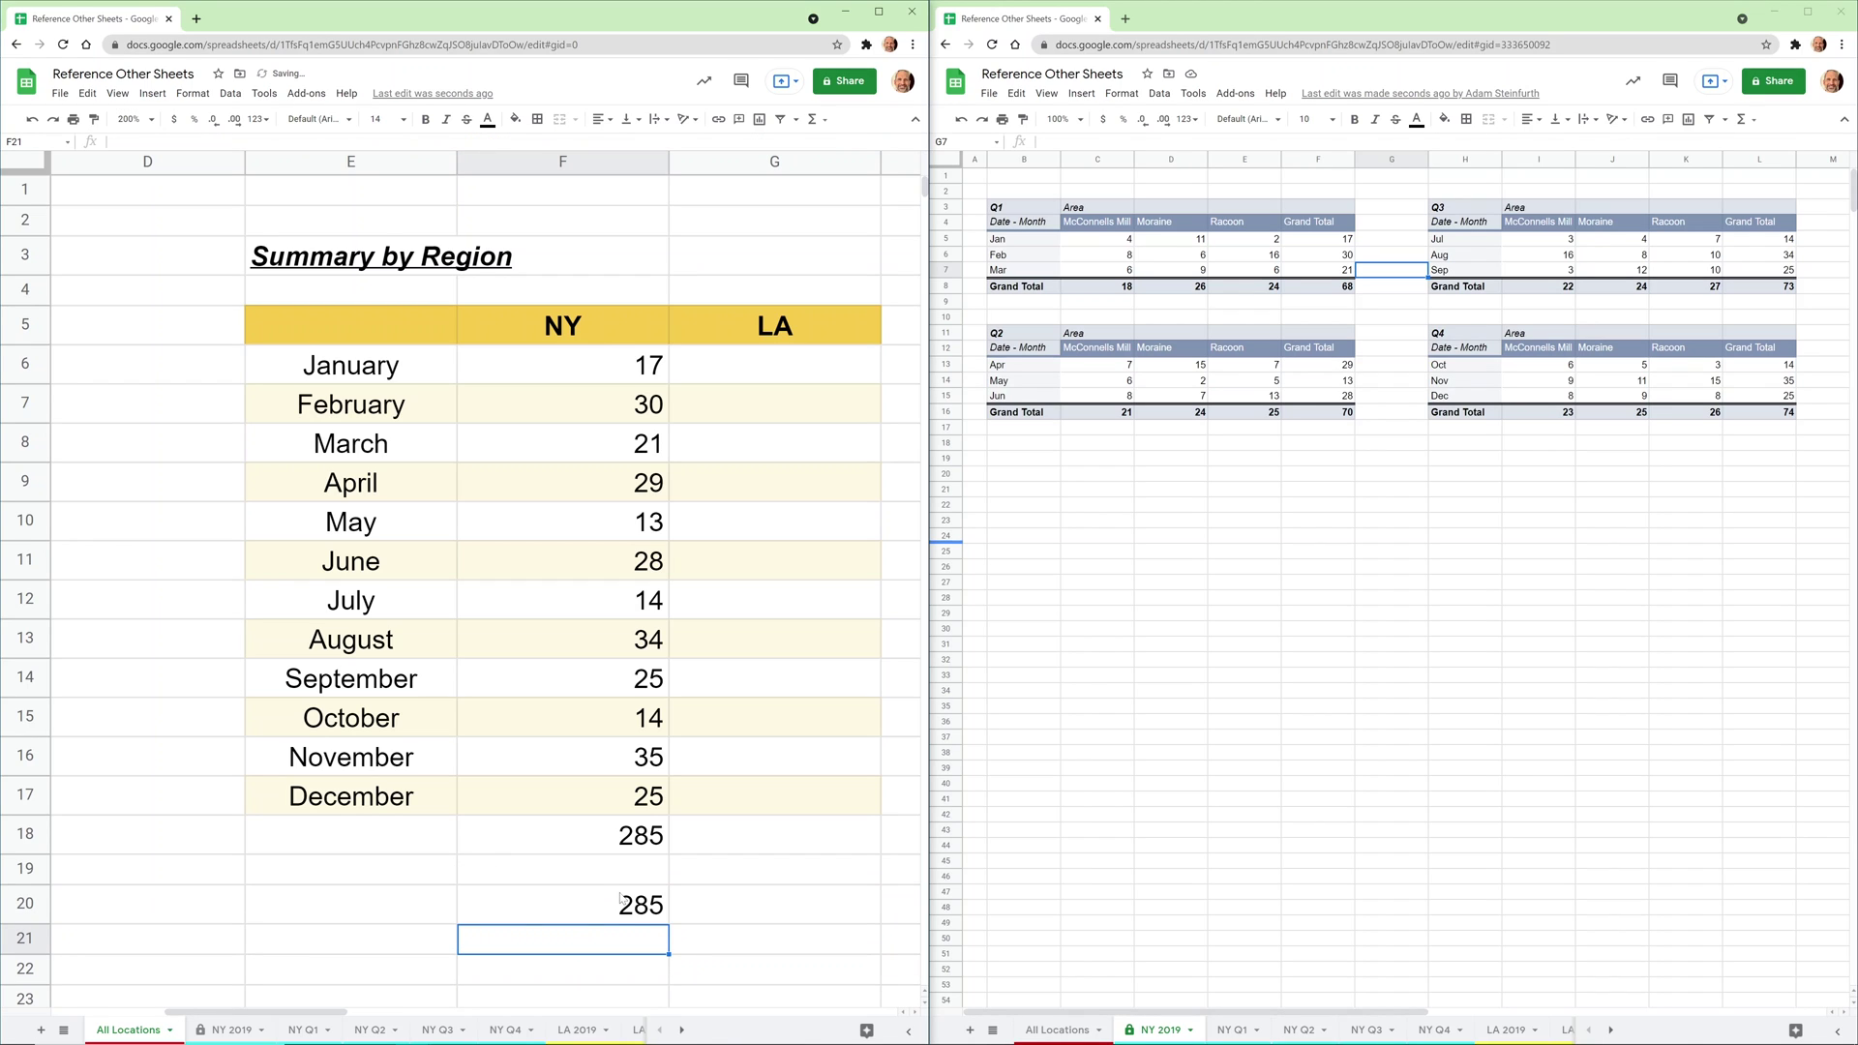
Compare the NY and empty LA columns, show LA 2019 on the right, and select F6:F17.
left_click(620, 897)
left_click(682, 365)
left_click(627, 340)
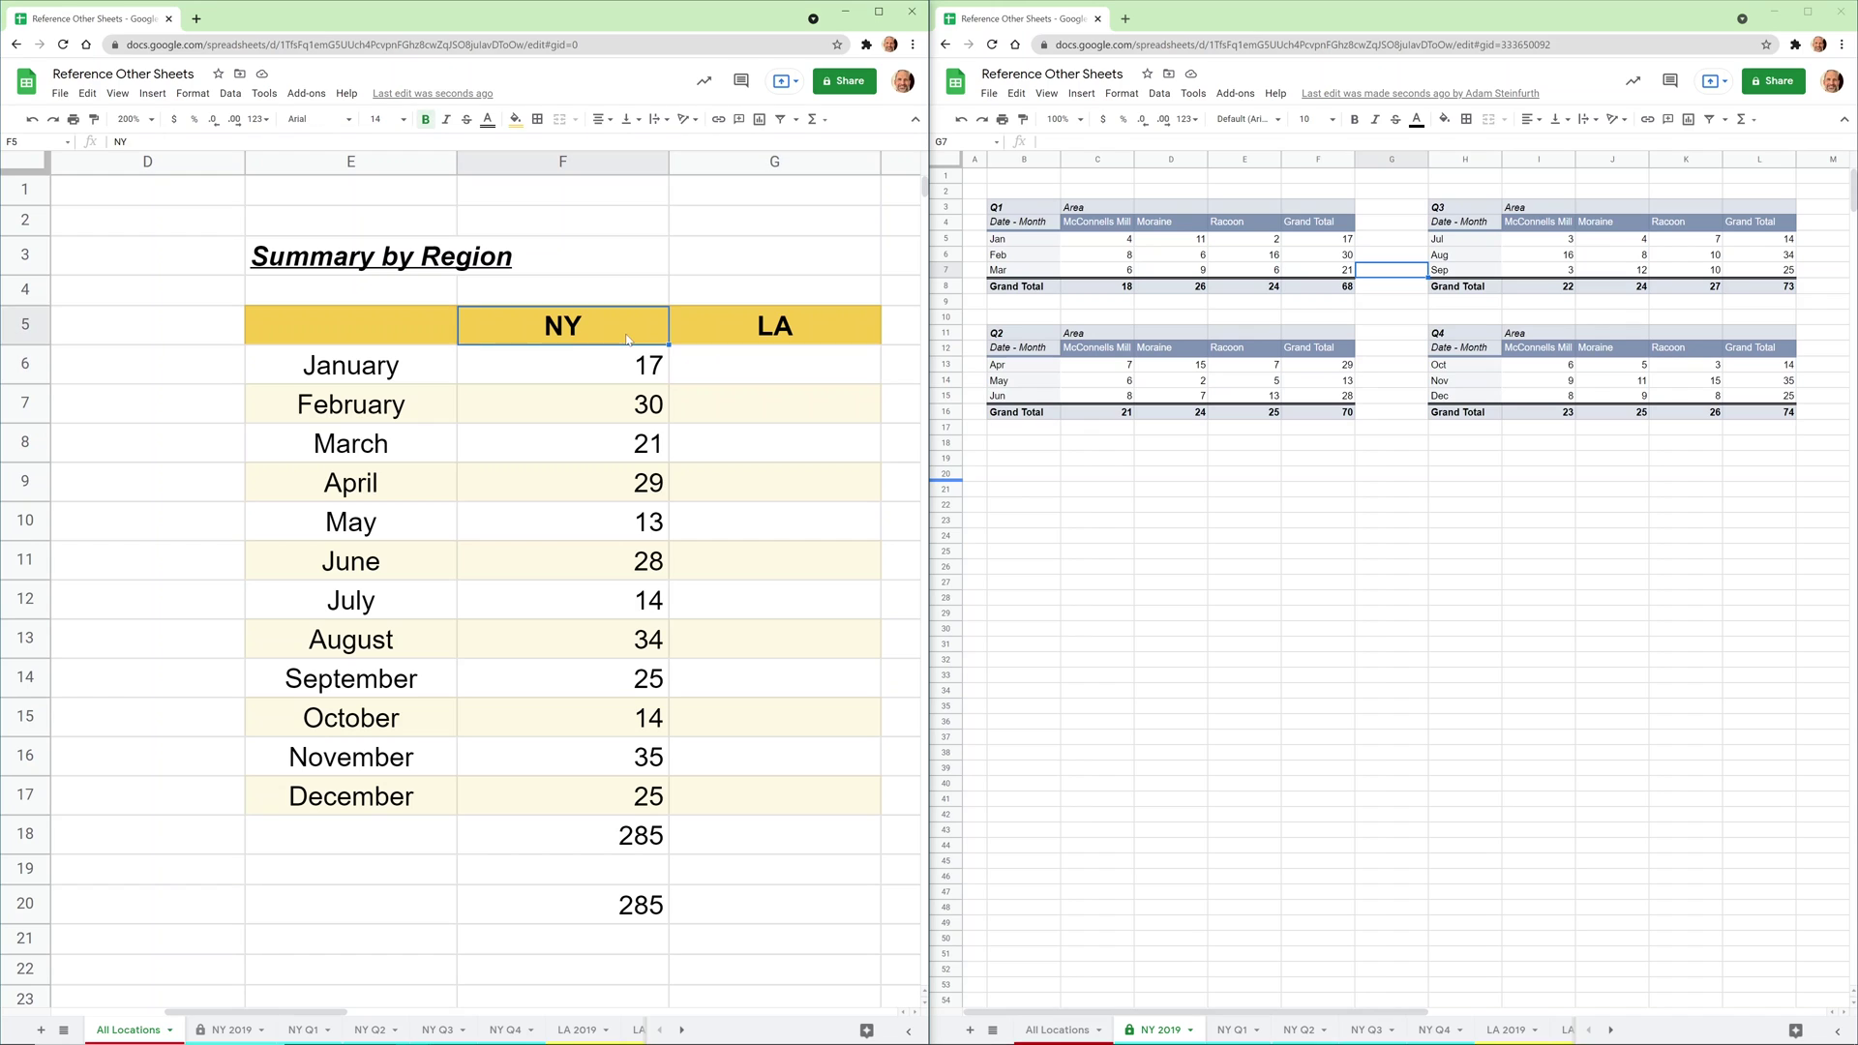
left_click(733, 340)
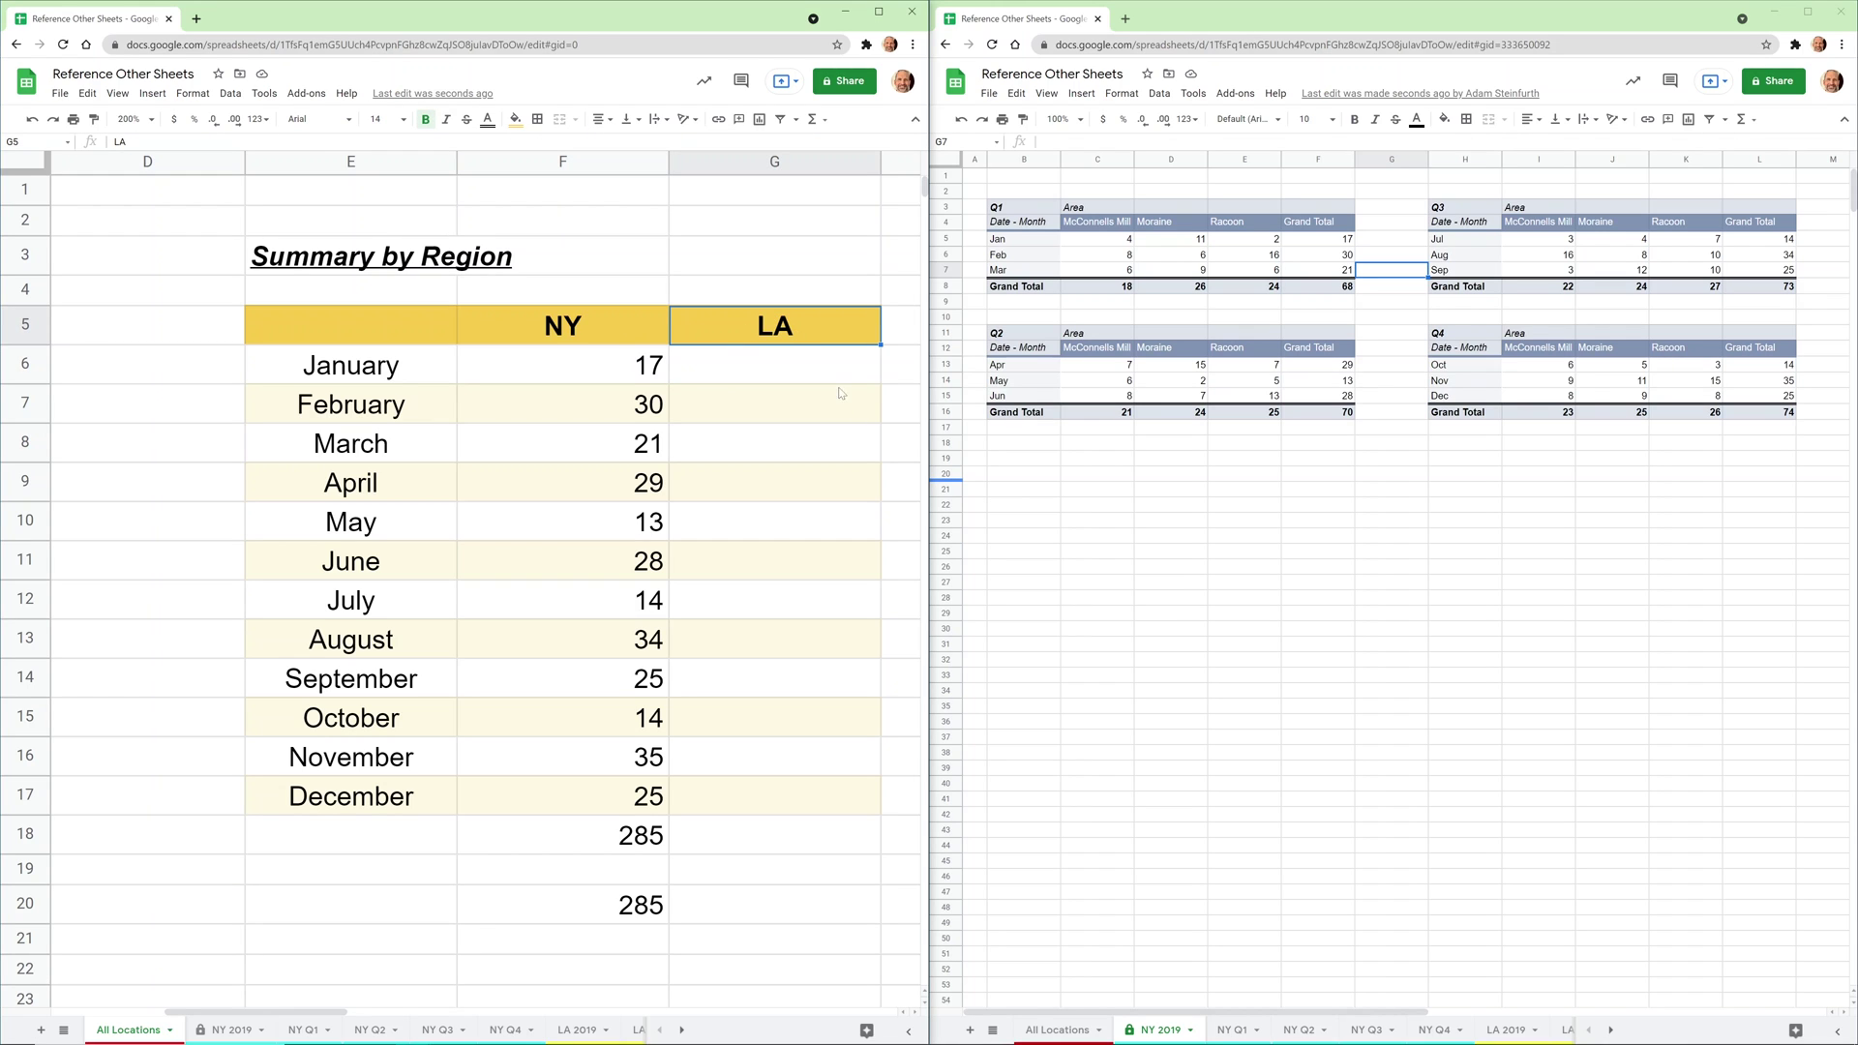
left_click(1507, 1031)
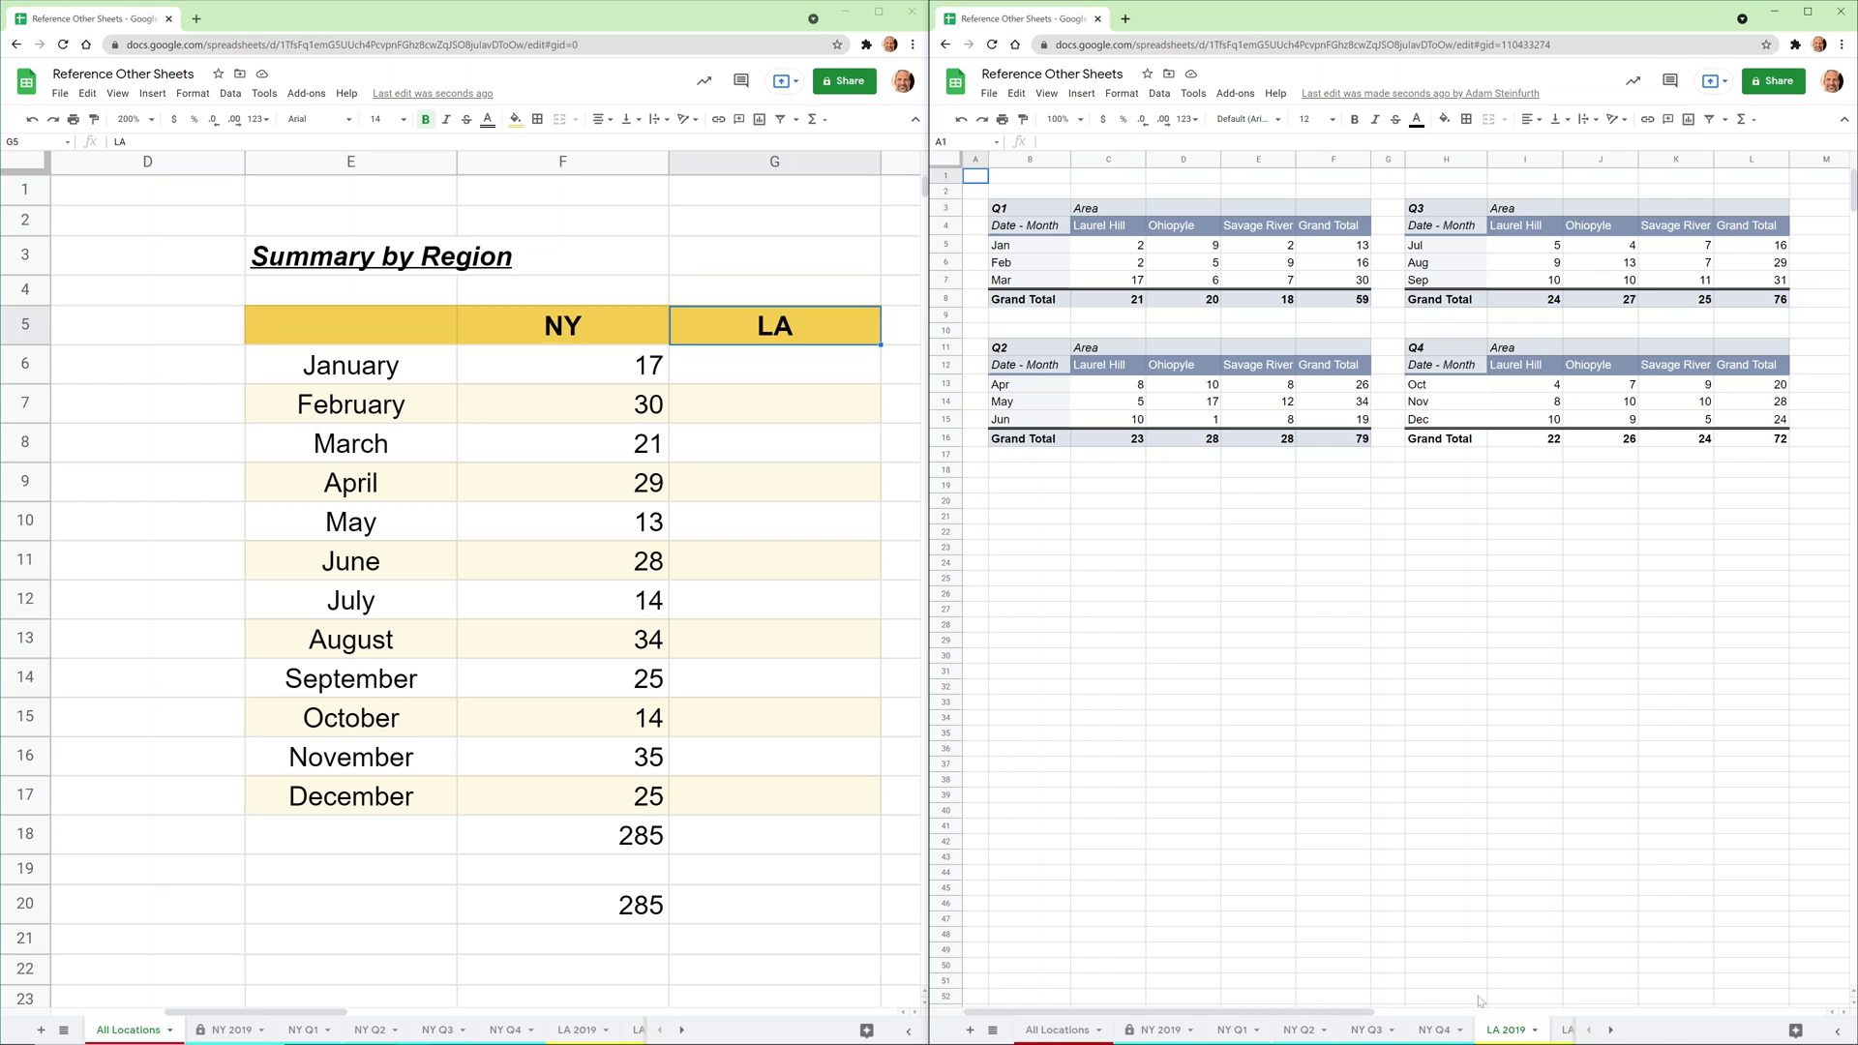
left_click_drag(585, 366, 594, 795)
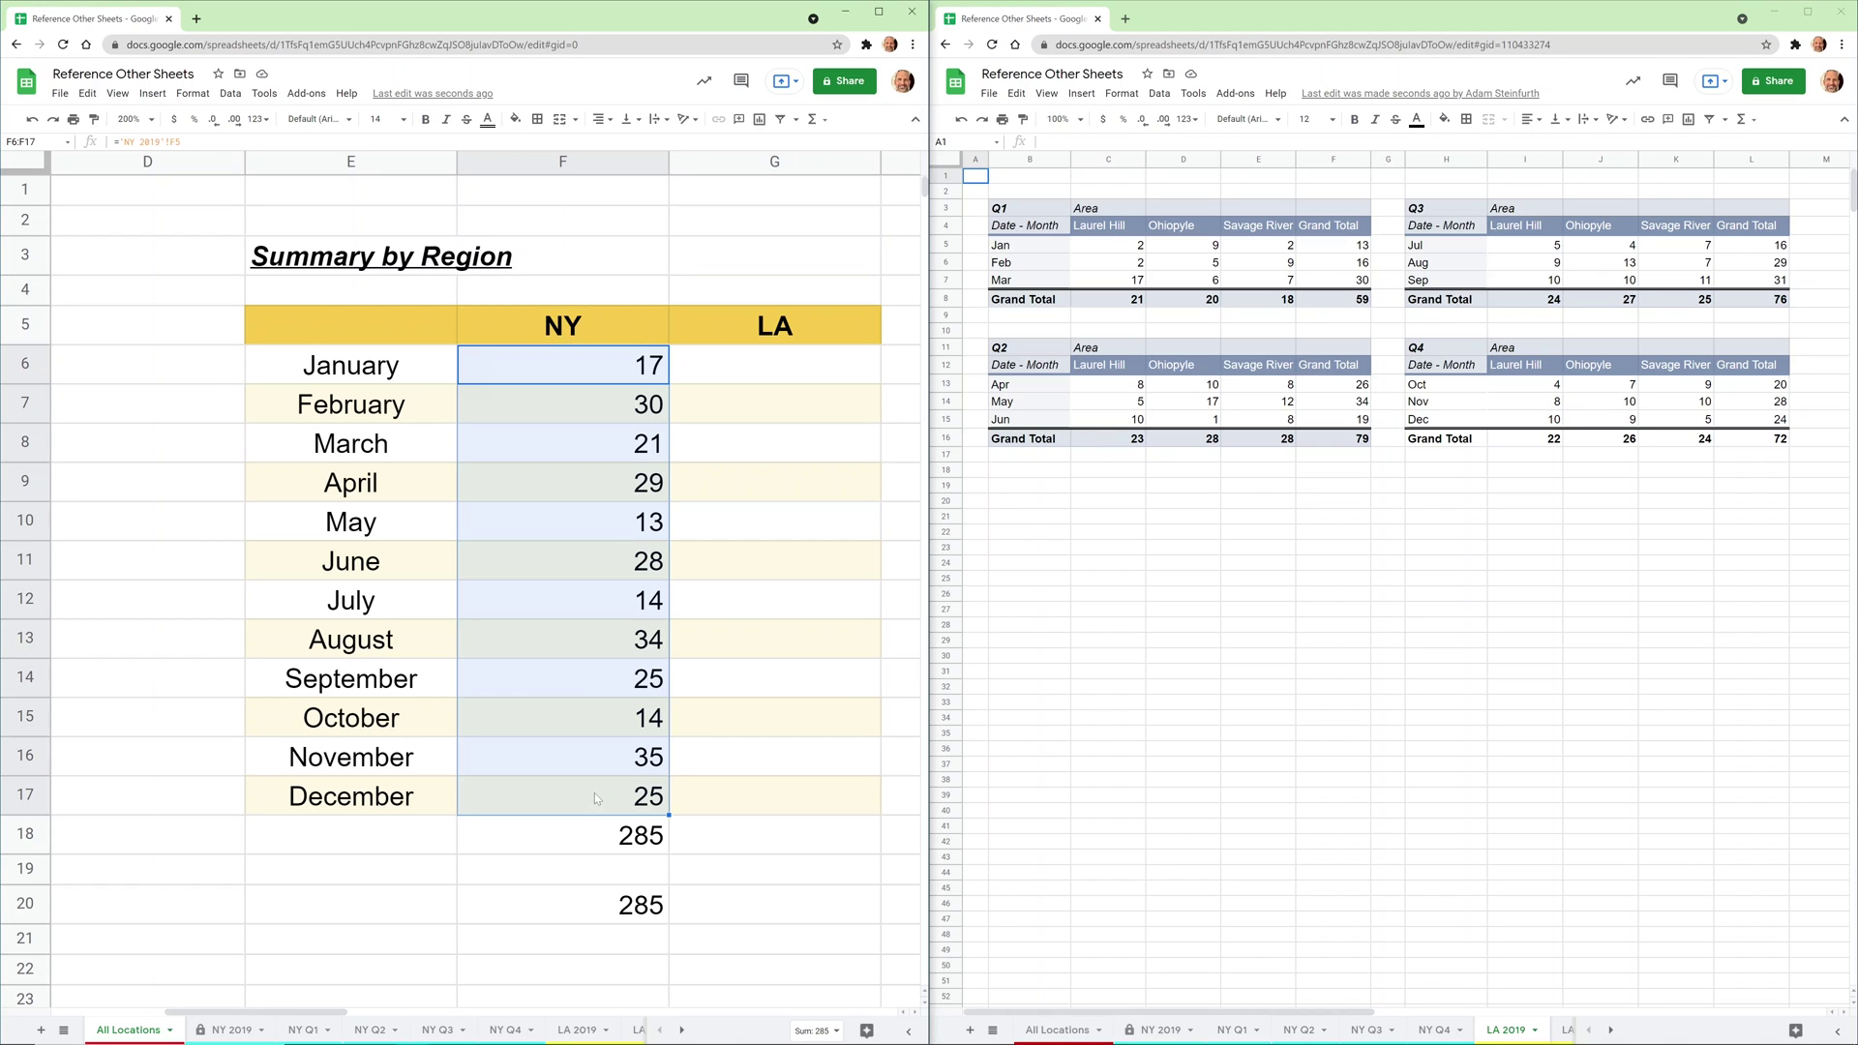
left_click(580, 389)
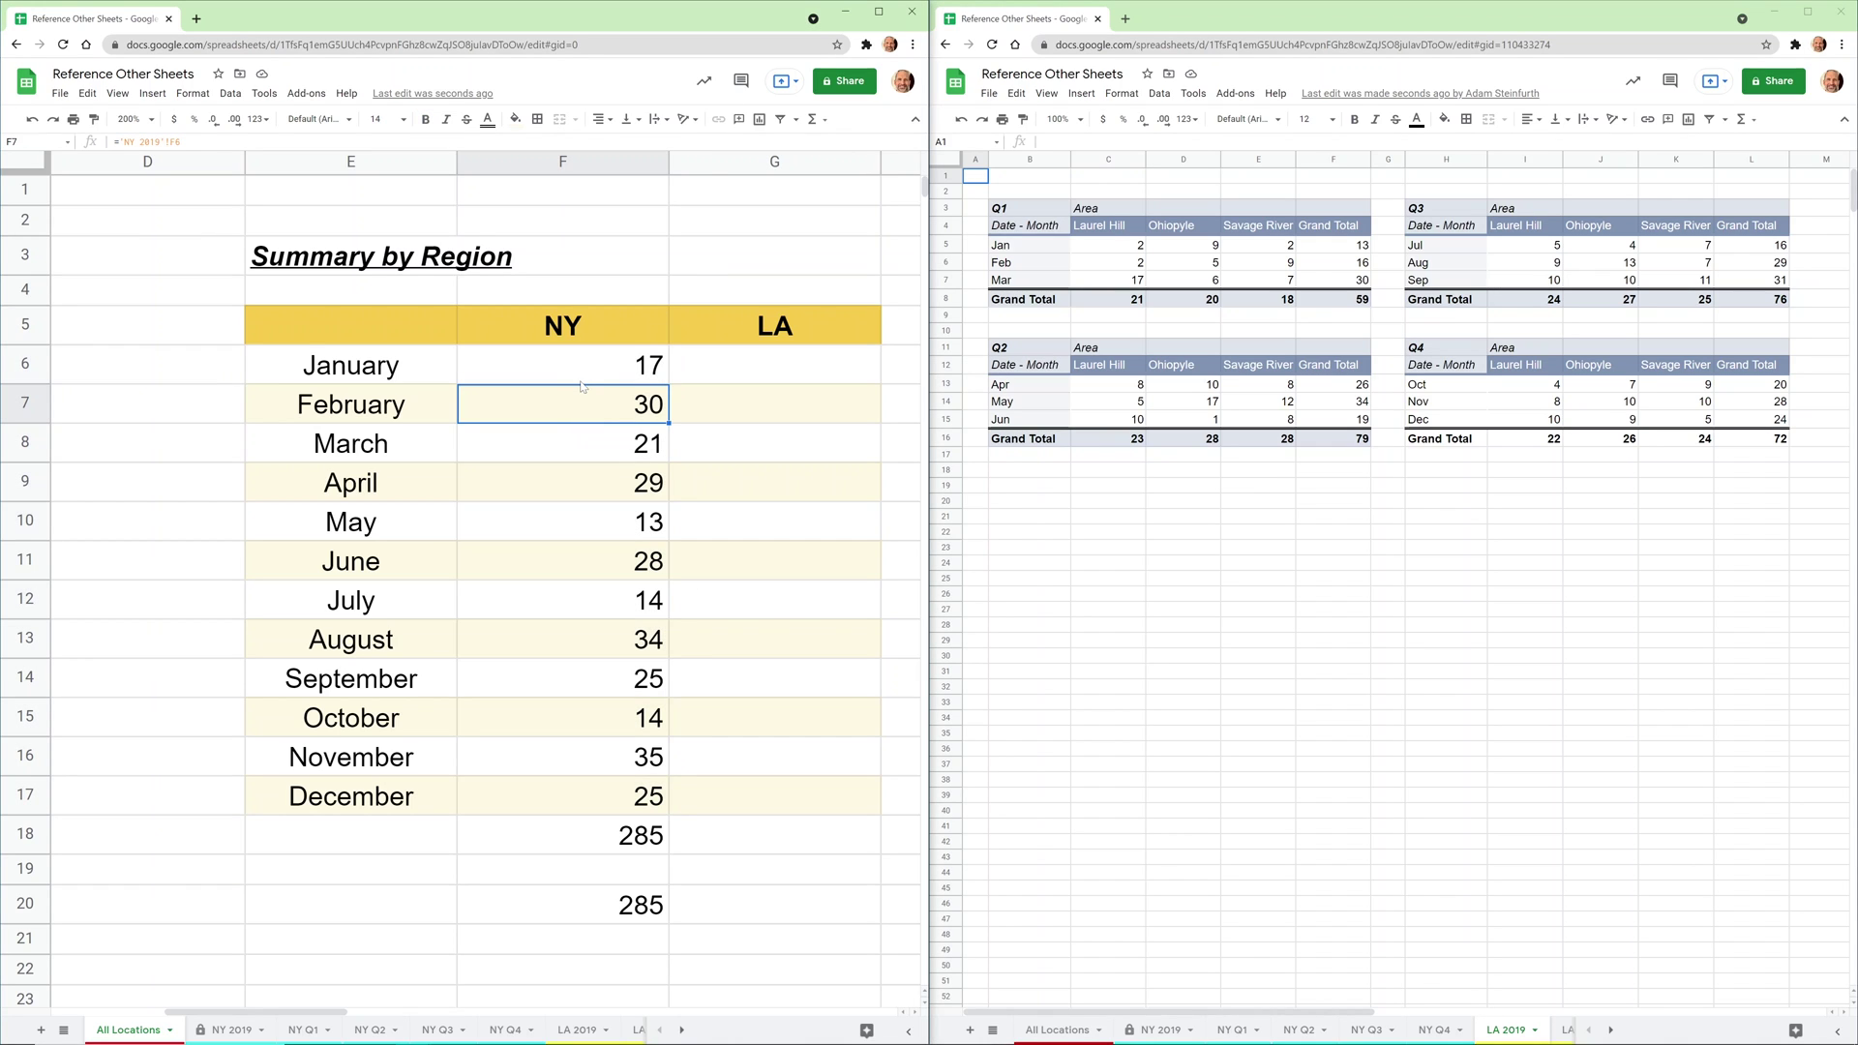
left_click(586, 378)
double_click(586, 379)
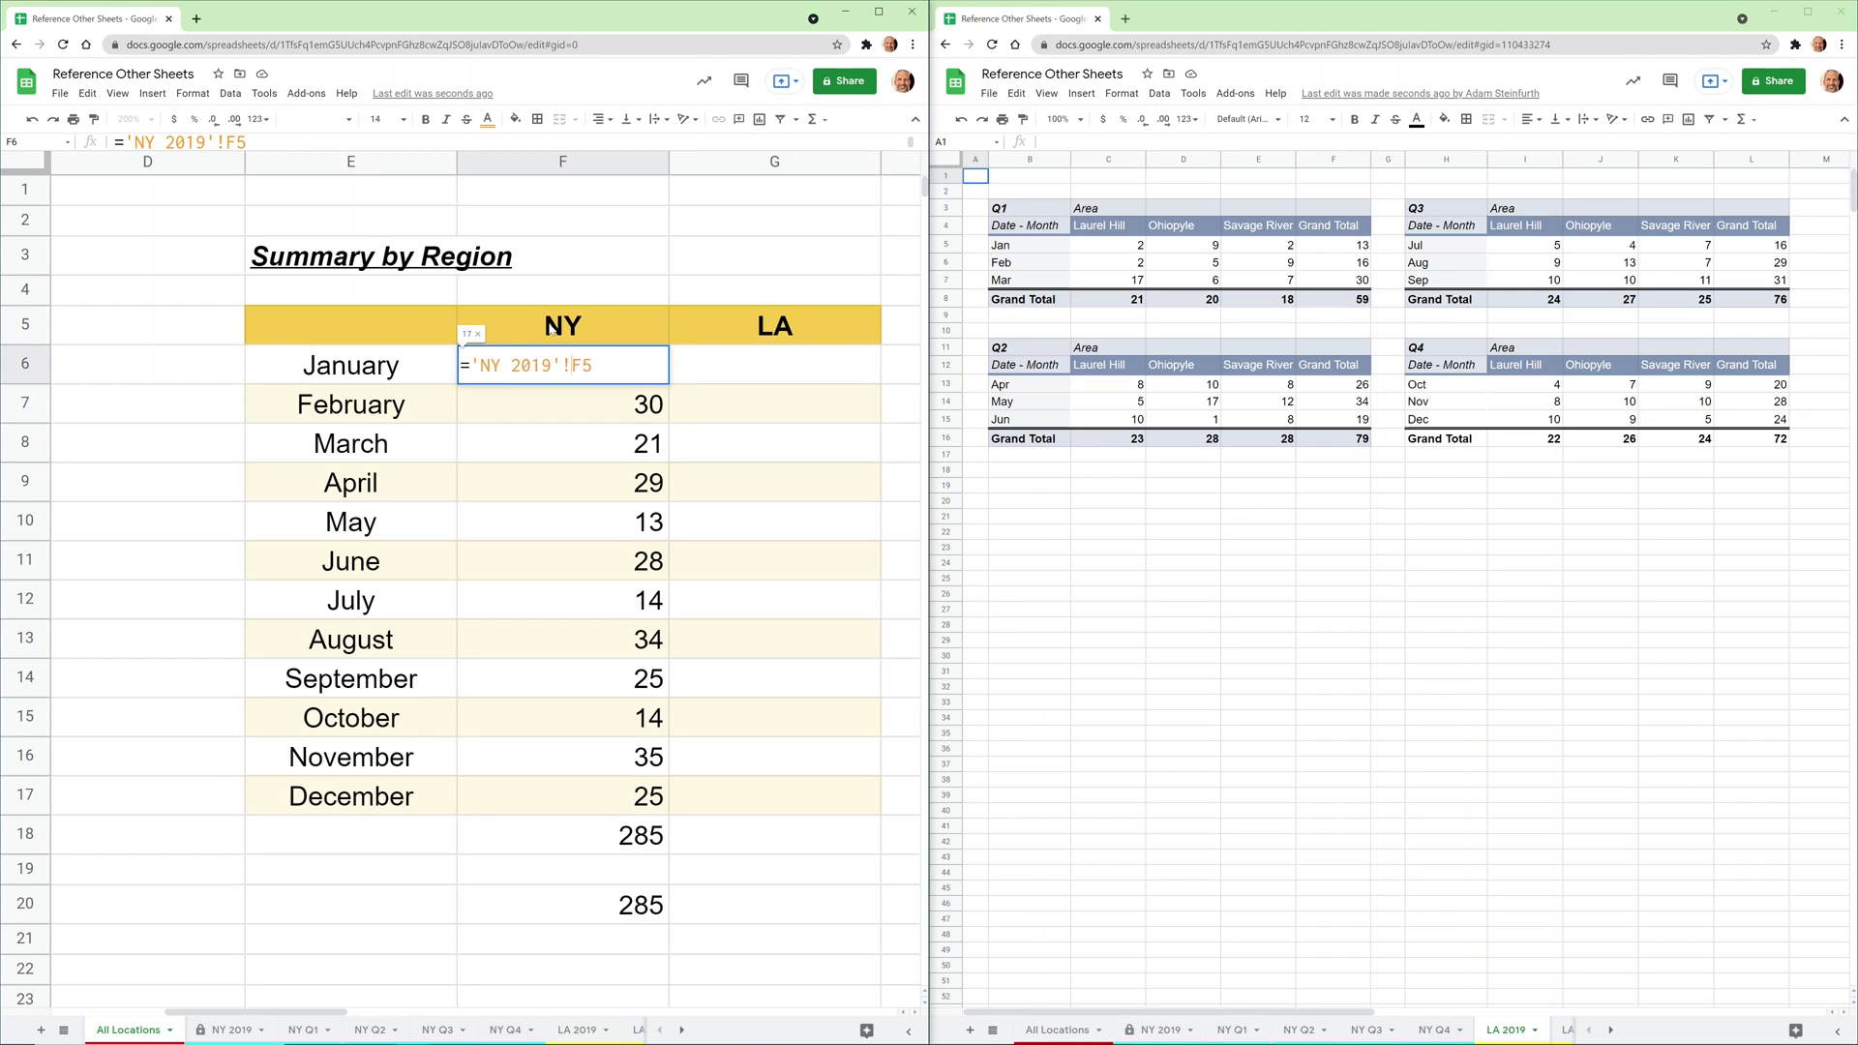
type("$")
key("Return")
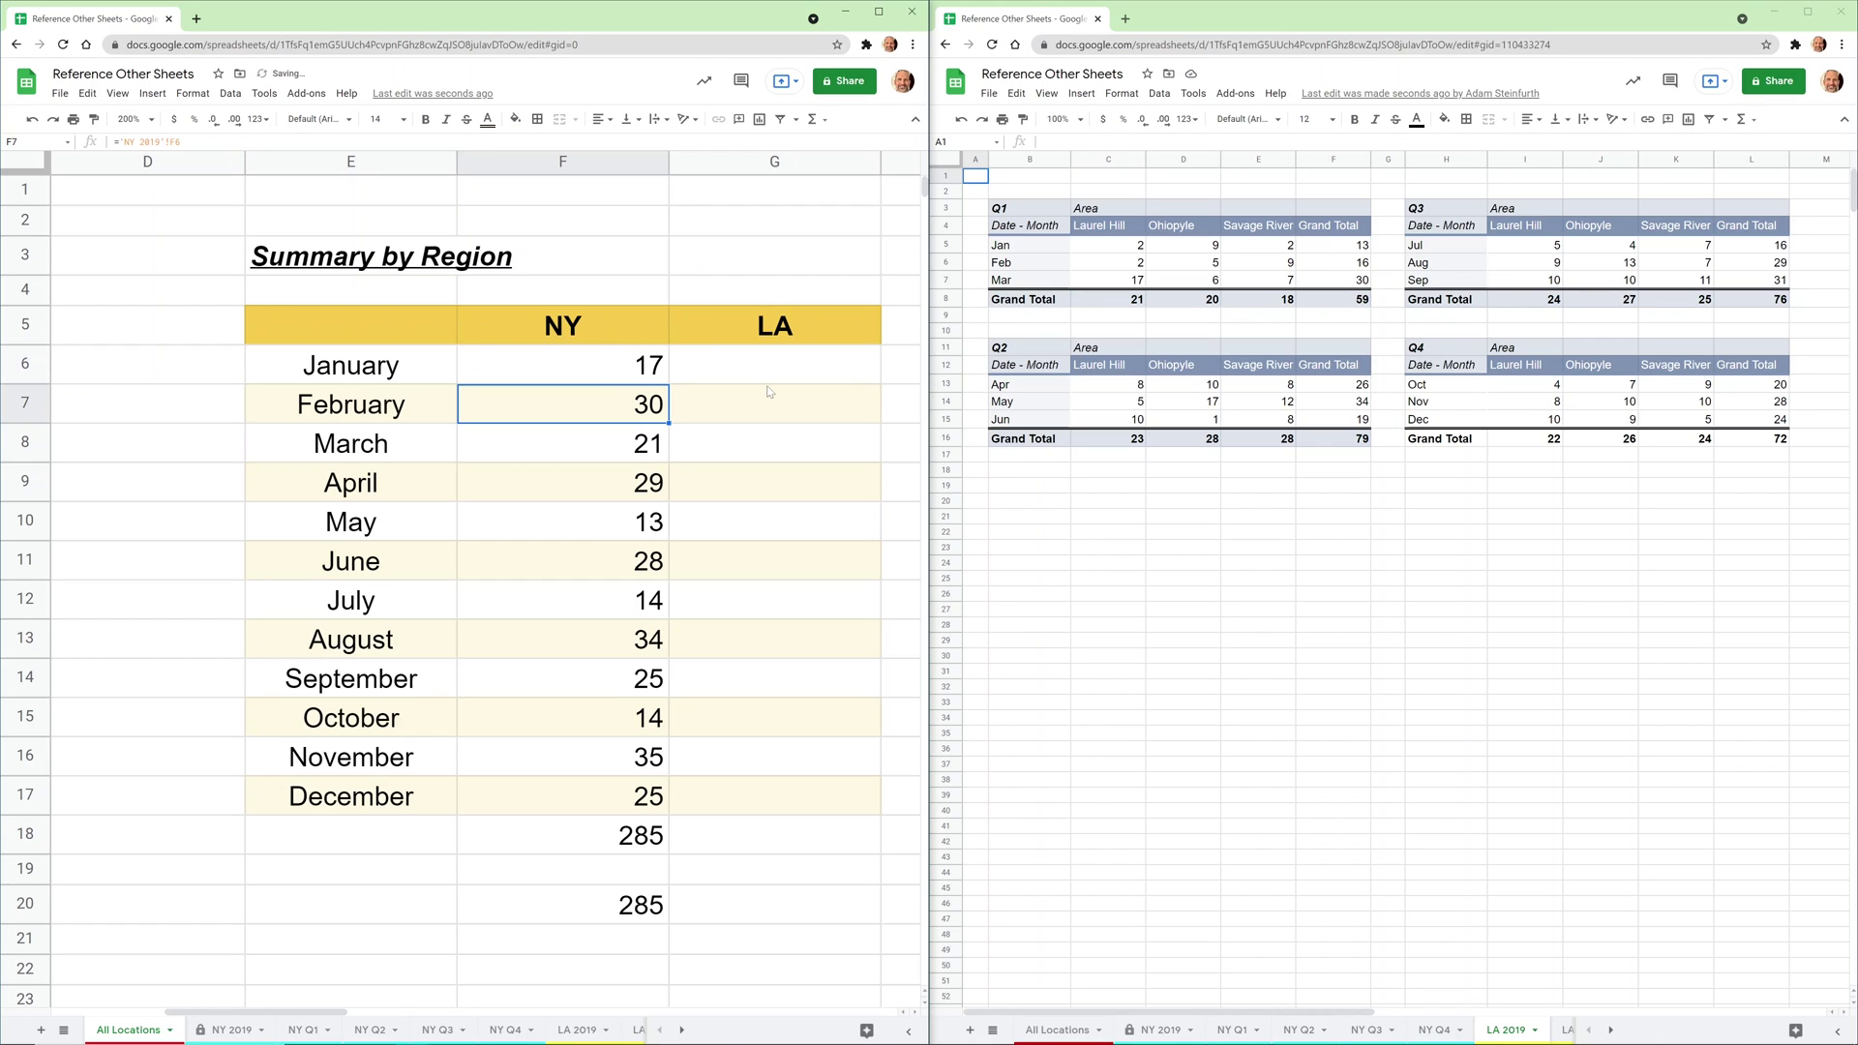
key("F2")
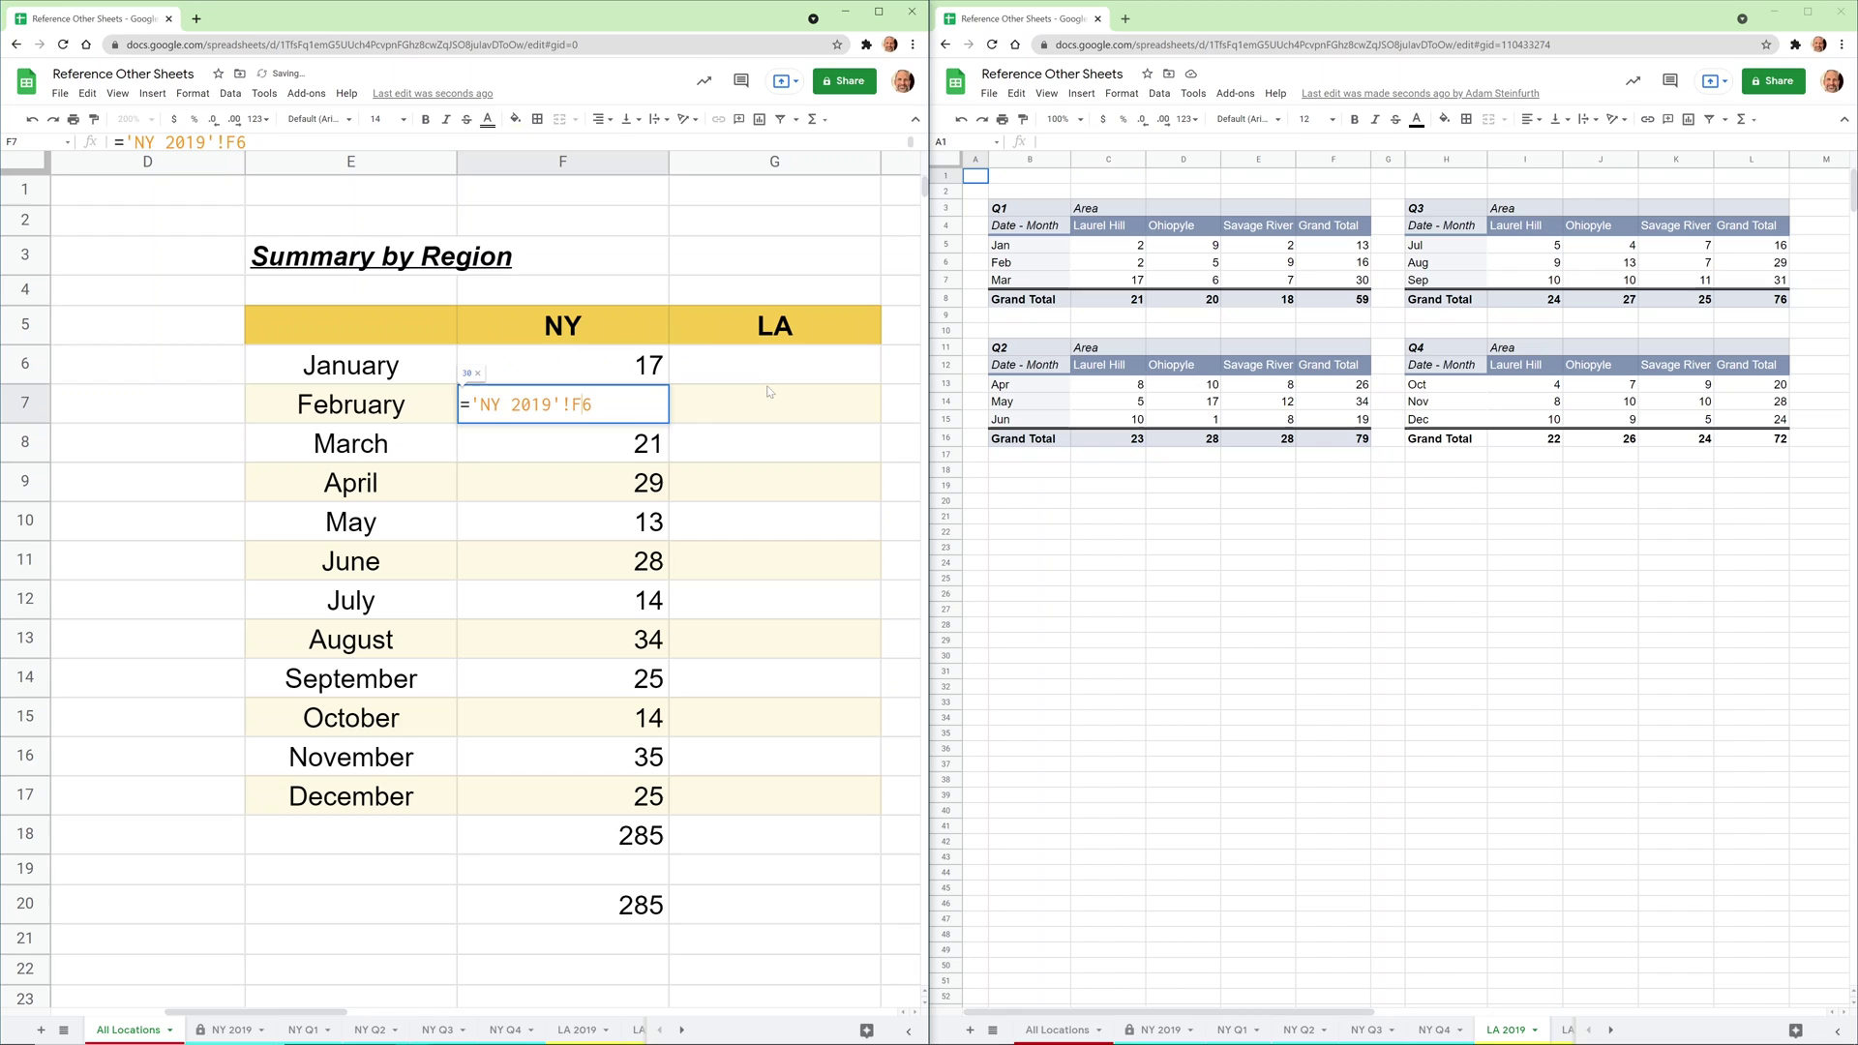
key("Left")
key("Return")
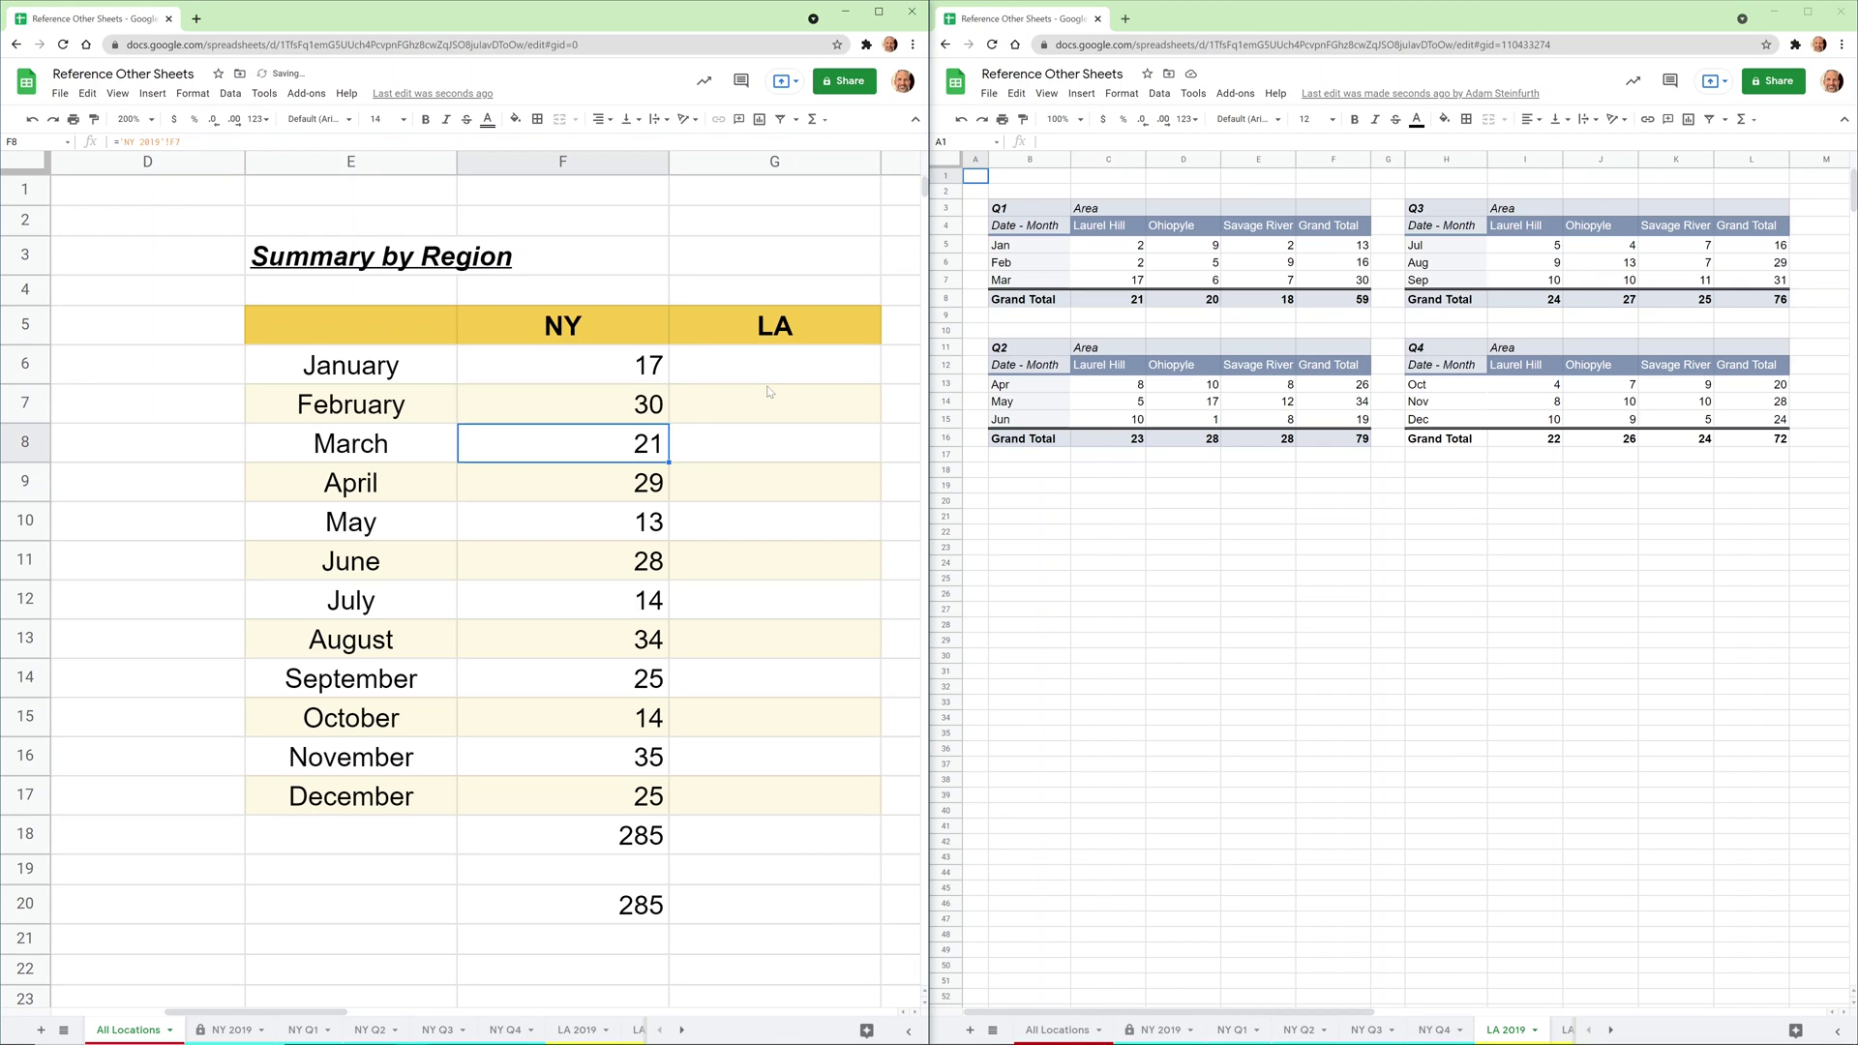
key("Down")
key("Down")
key("Down")
key("Down")
key("F2")
key("Return")
key("Return")
key("Return")
key("Return")
key("Return")
key("Return")
key("Return")
key("Return")
key("Return")
key("Return")
key("Return")
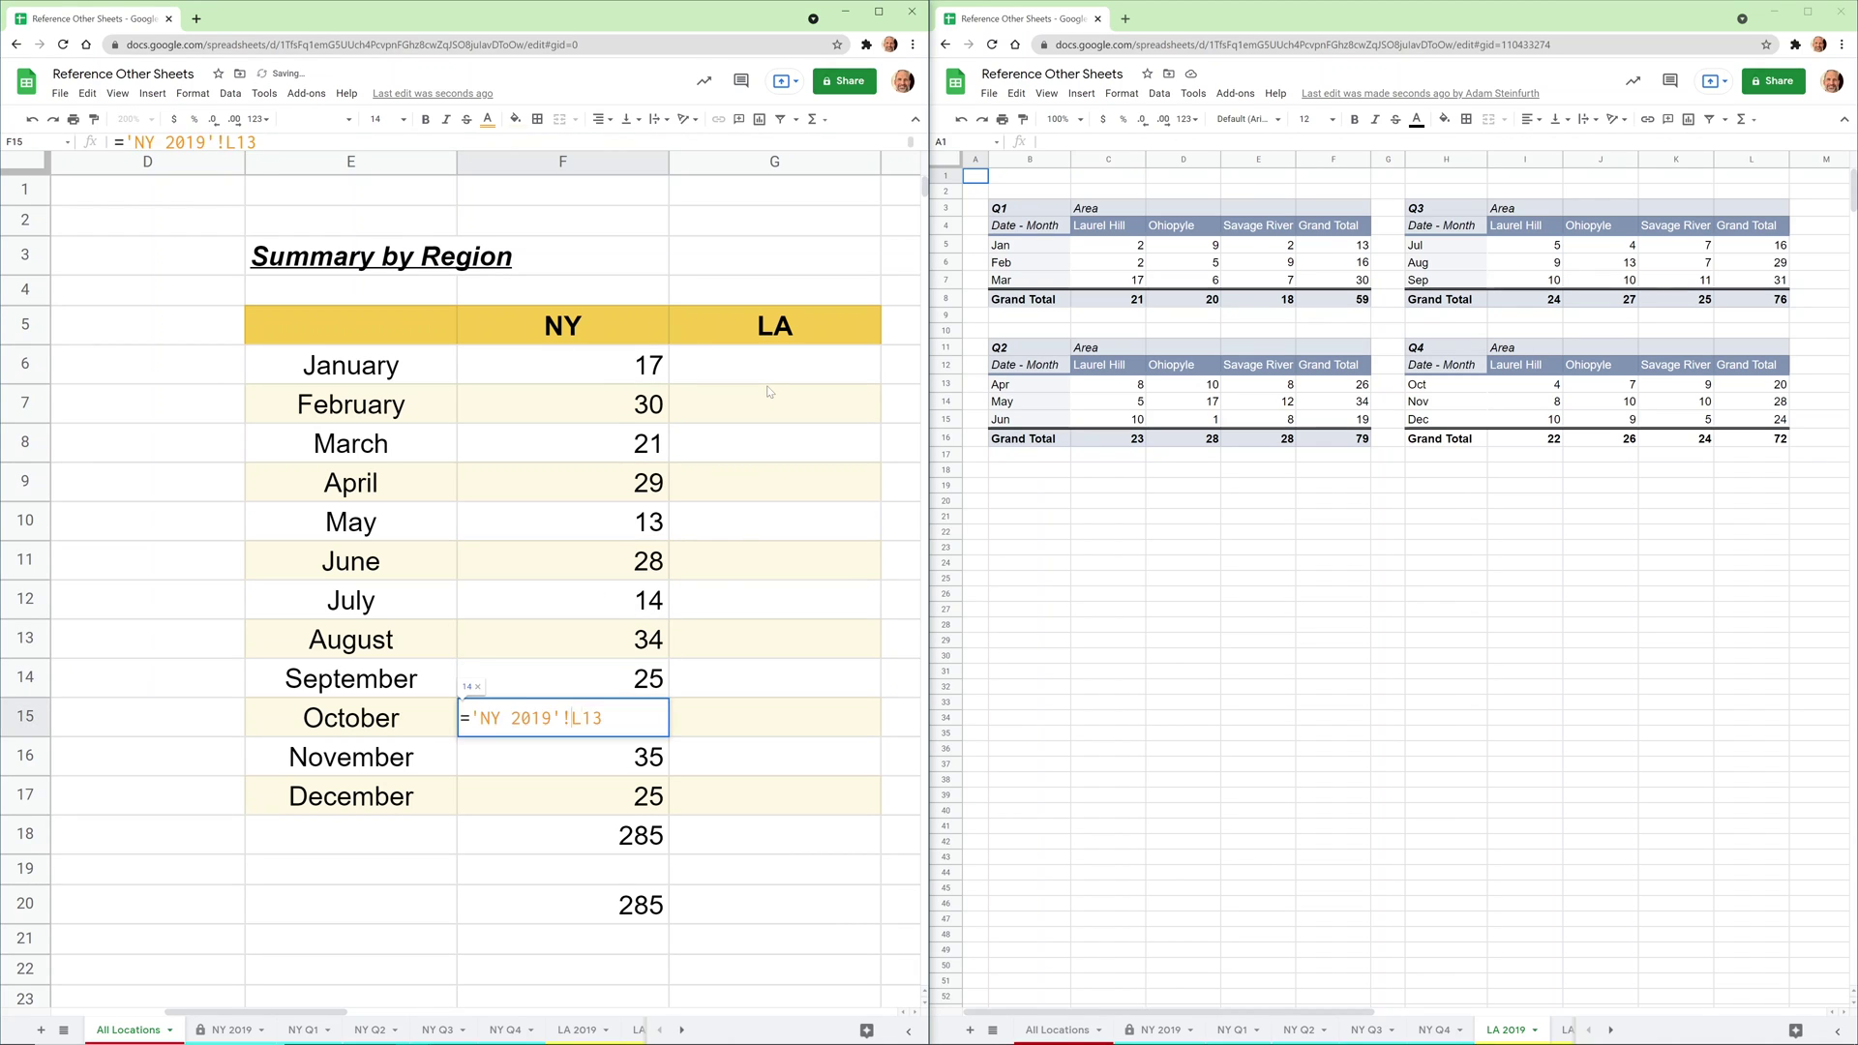
key("ctrl+Up")
key("Down")
key("Return")
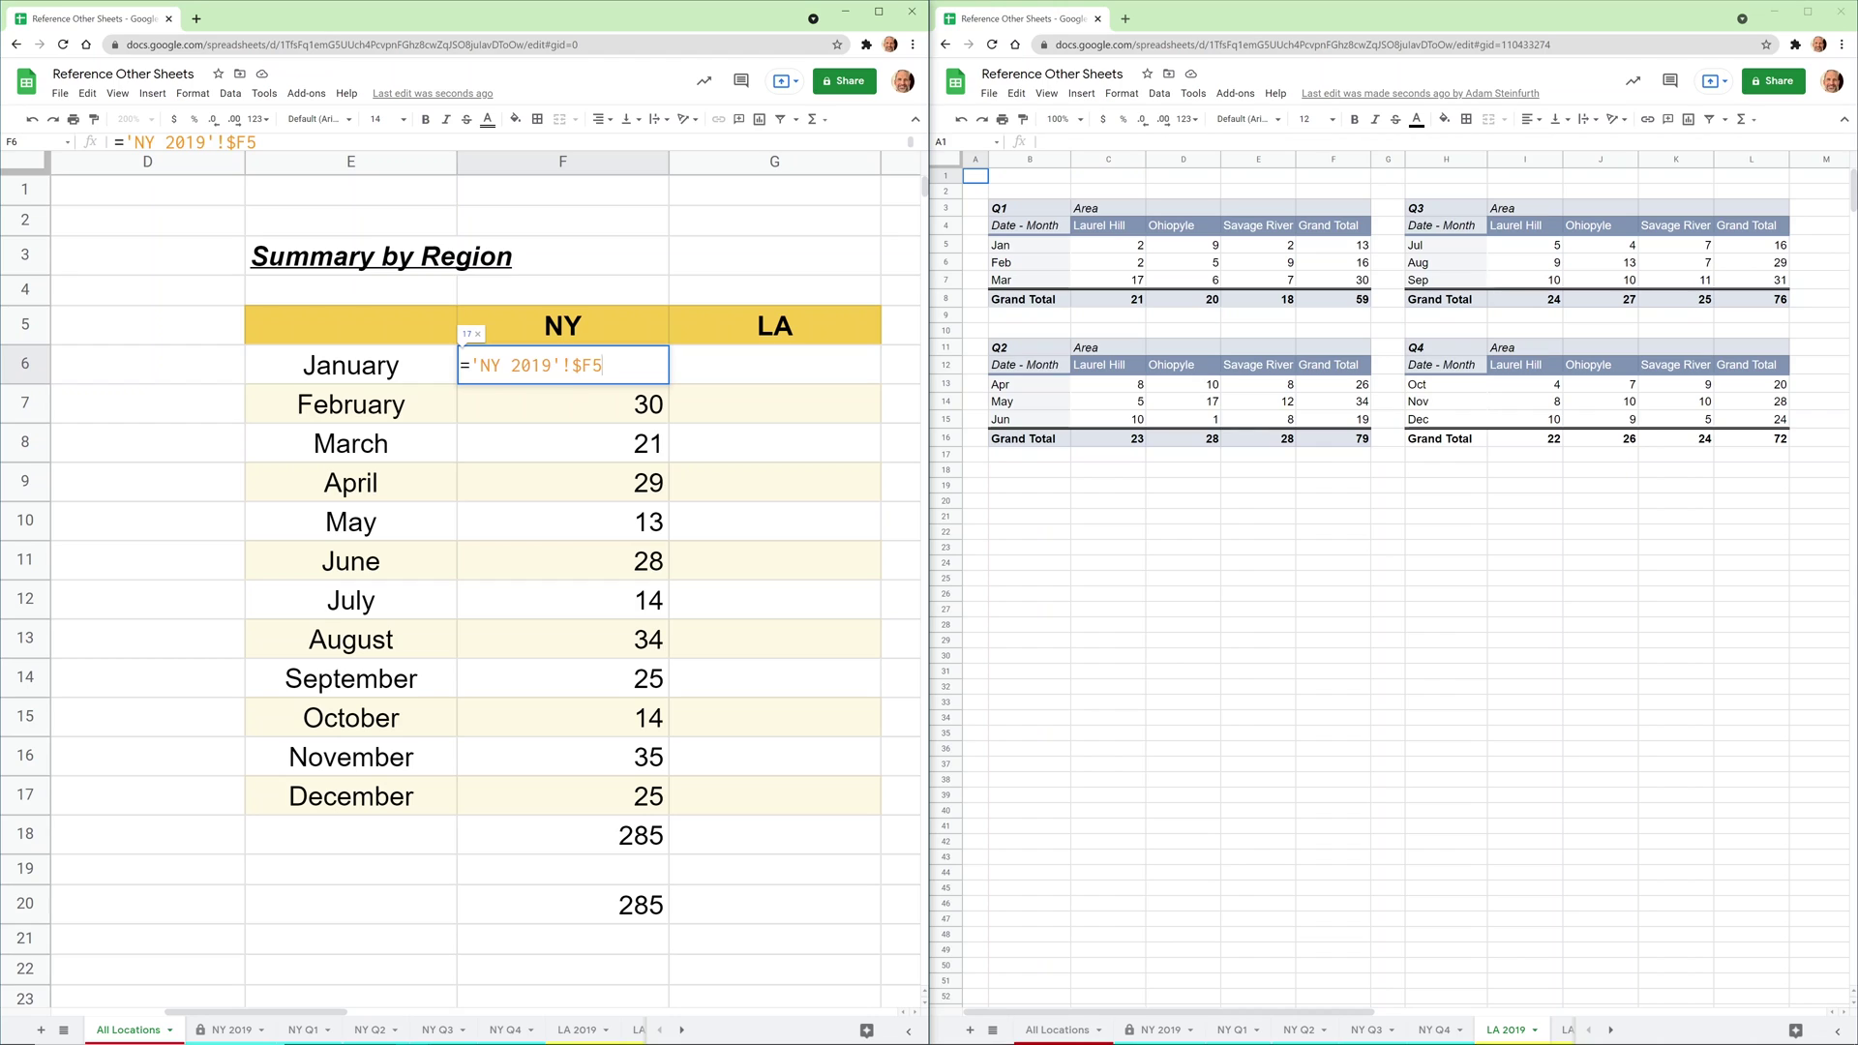
left_click_drag(572, 365, 582, 365)
left_click(594, 365)
key("Escape")
left_click_drag(584, 380, 866, 819)
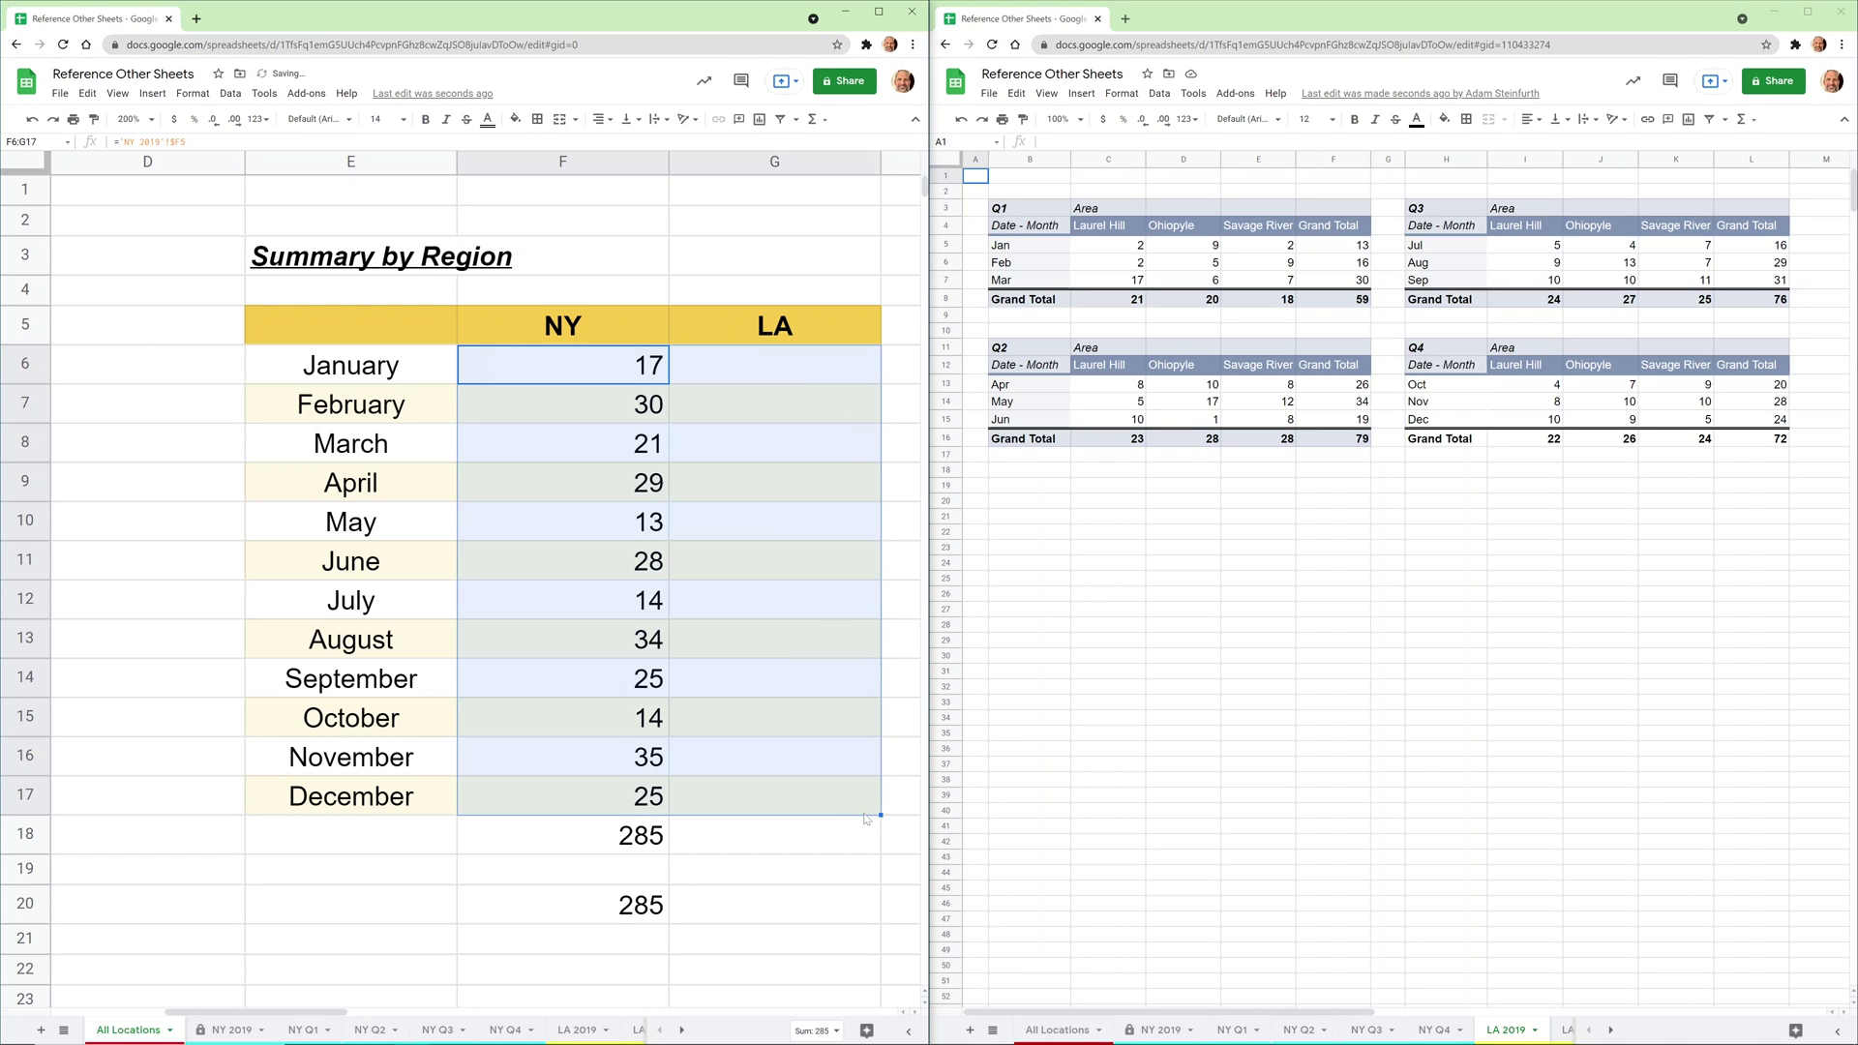
Select the LA cells G6 through G17, January to December.
left_click(807, 374)
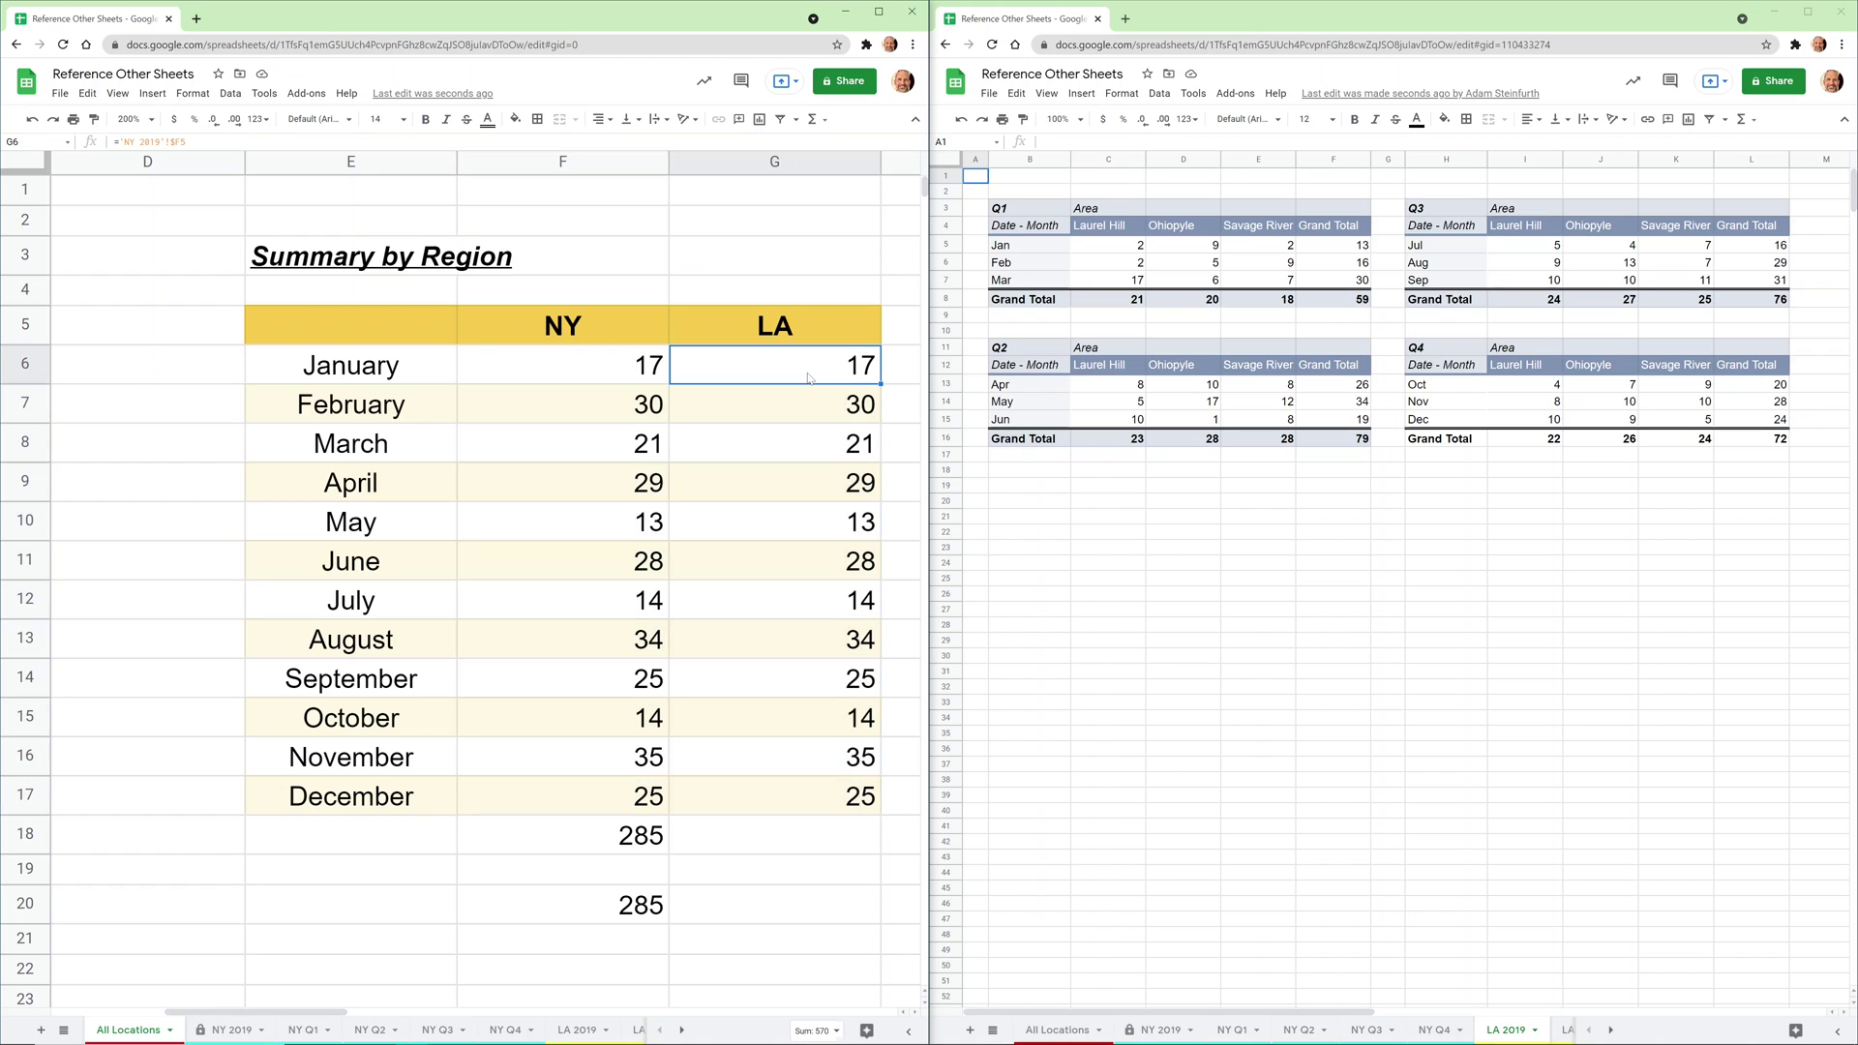
left_click_drag(805, 407, 841, 801)
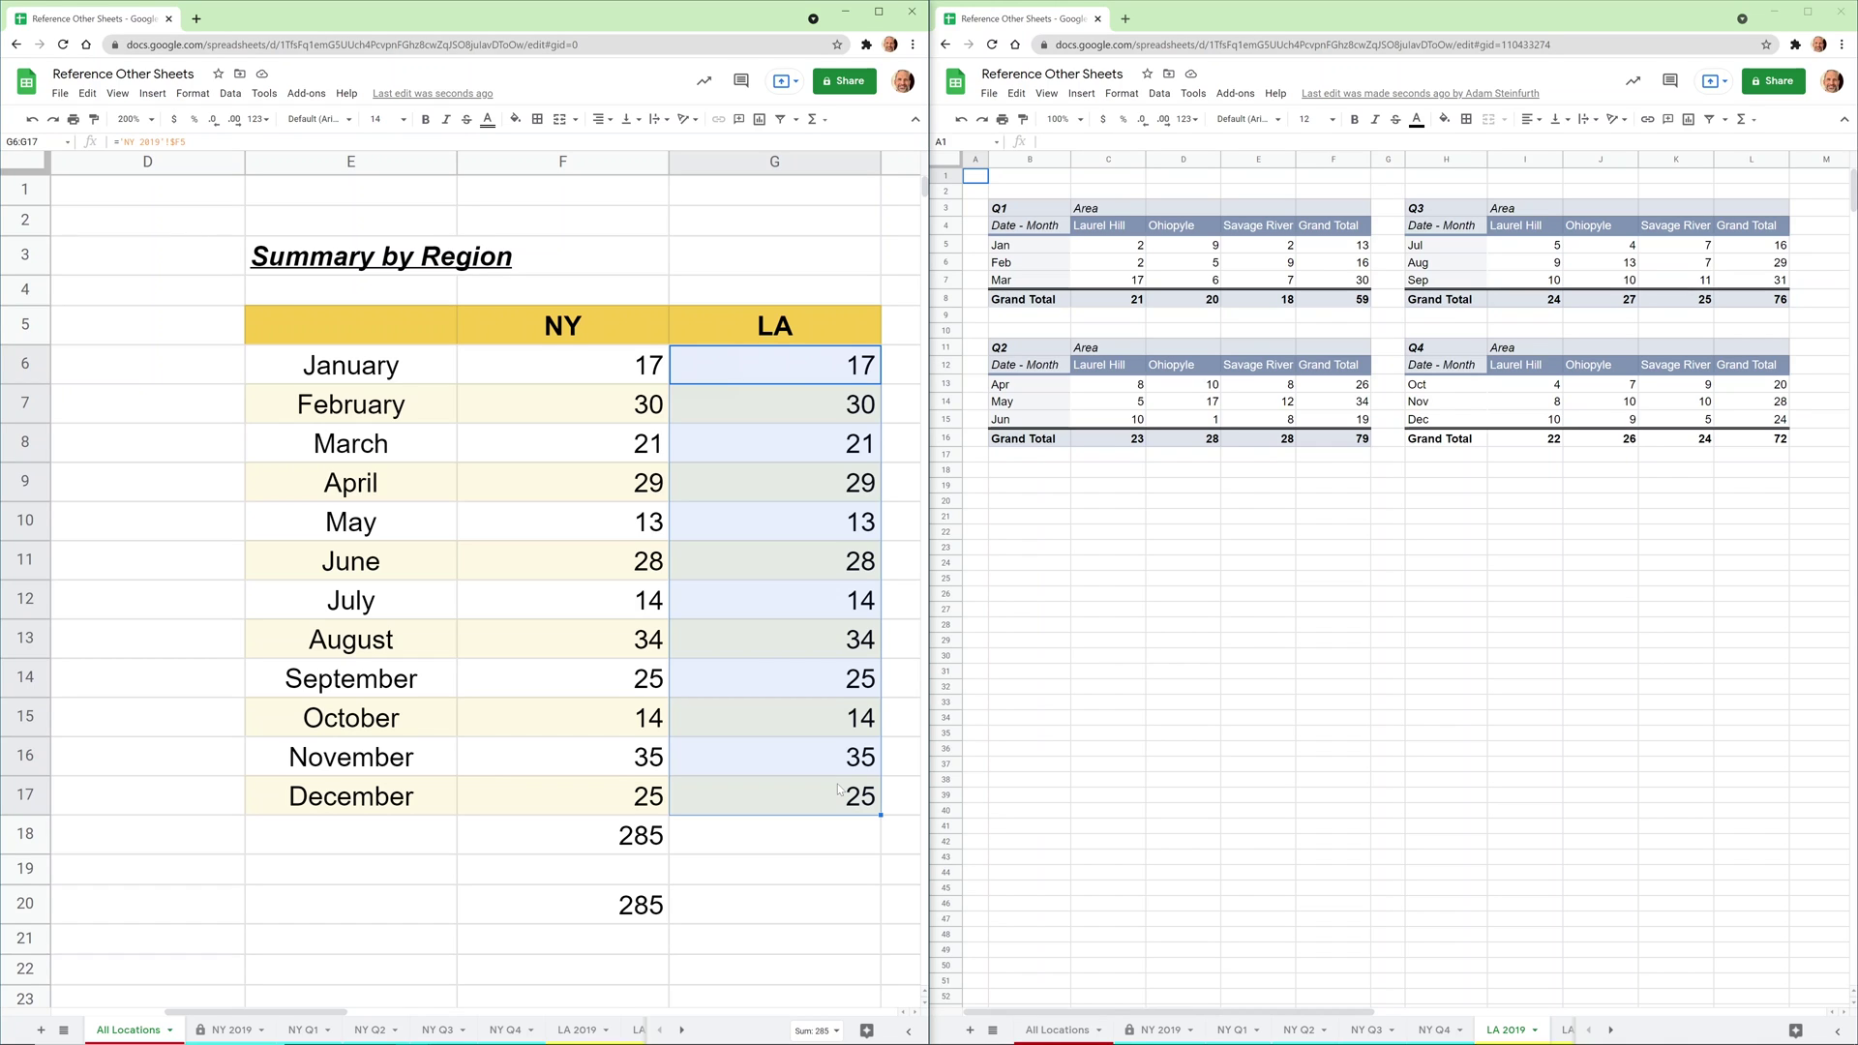
Use Find and replace, searching within formulas, to change NY to LA in G6:G17.
left_click(88, 93)
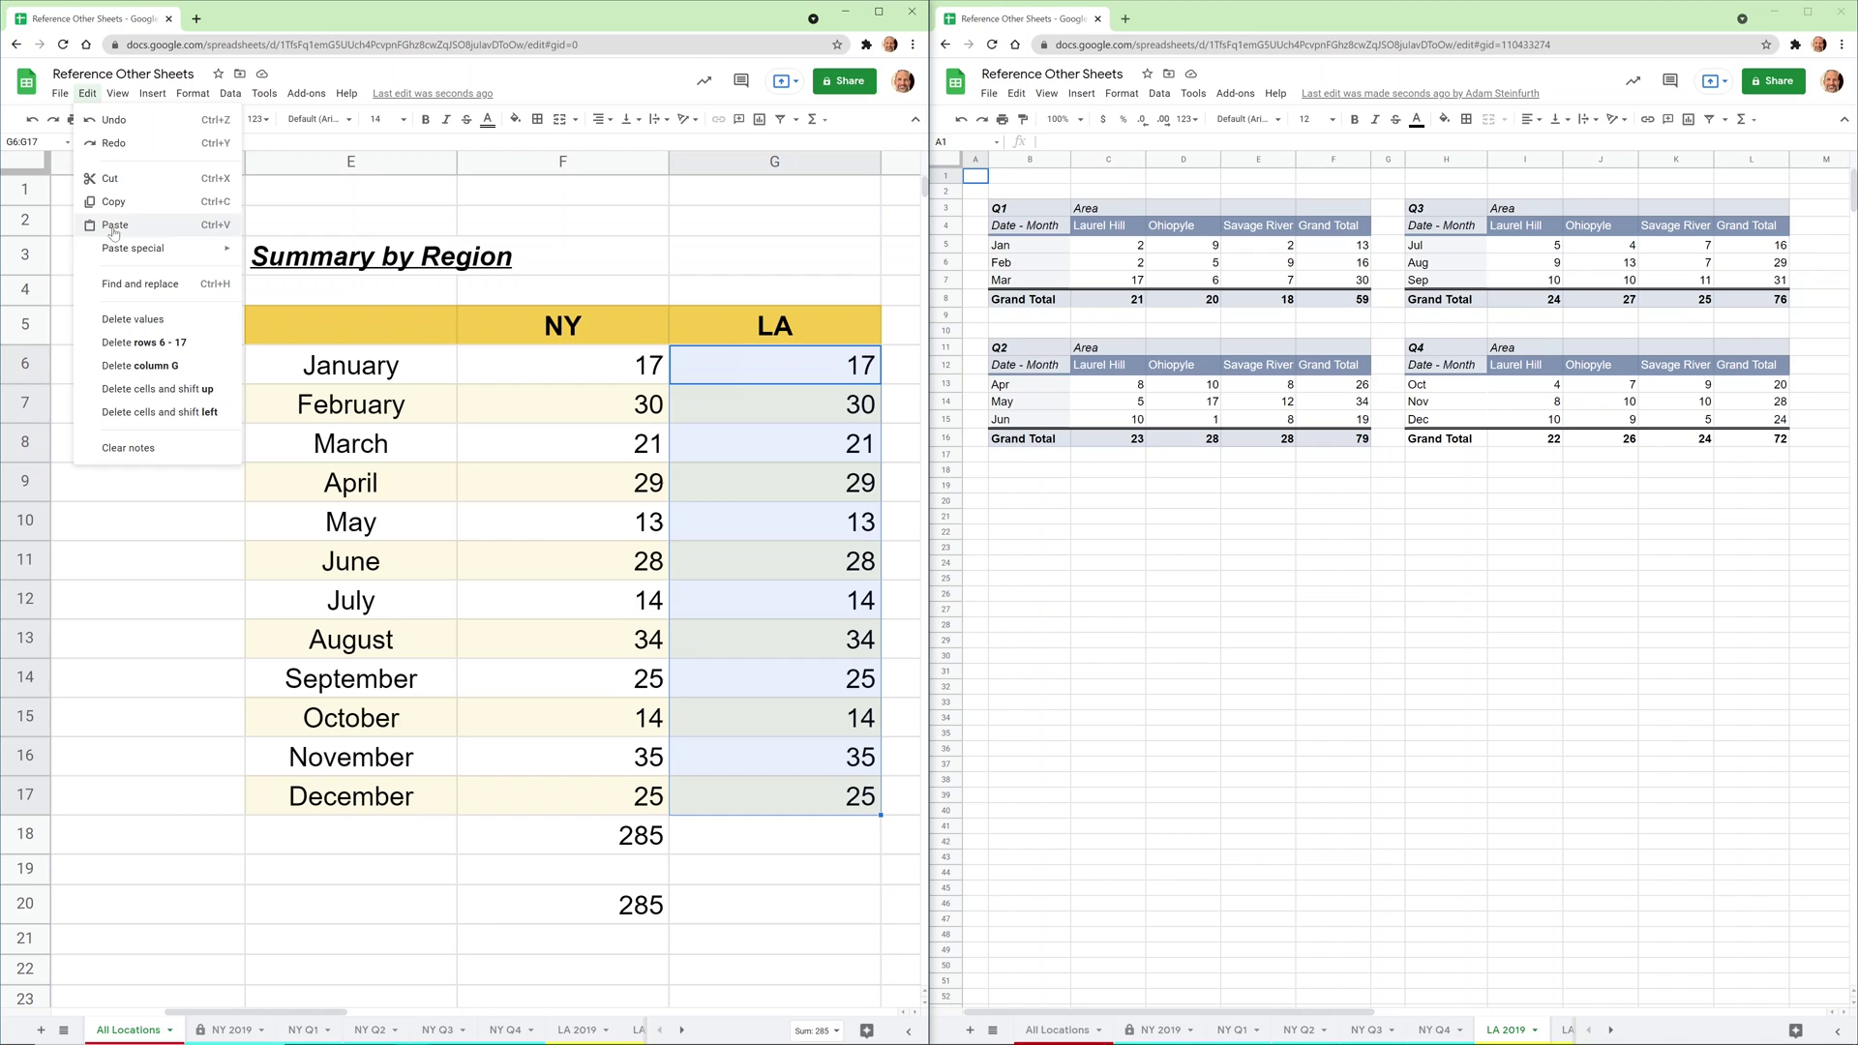
left_click(136, 283)
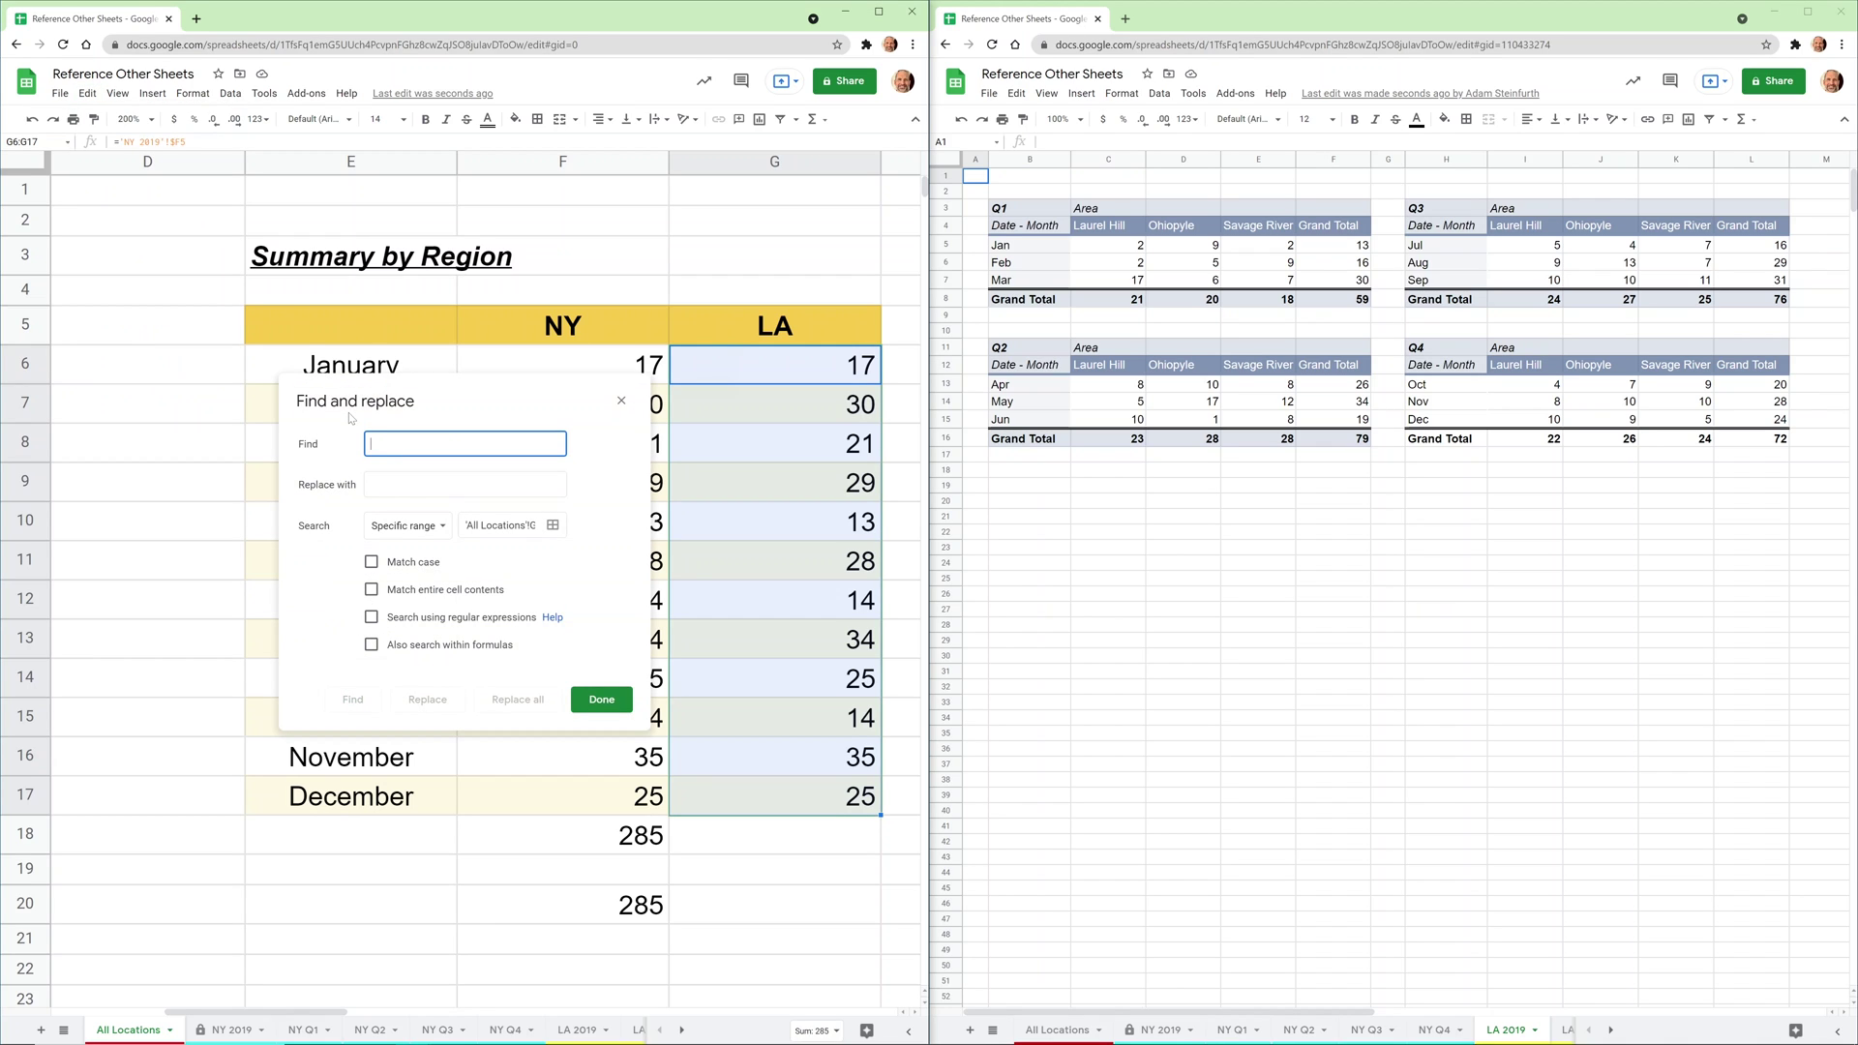
type("NY")
key("Tab")
type("L")
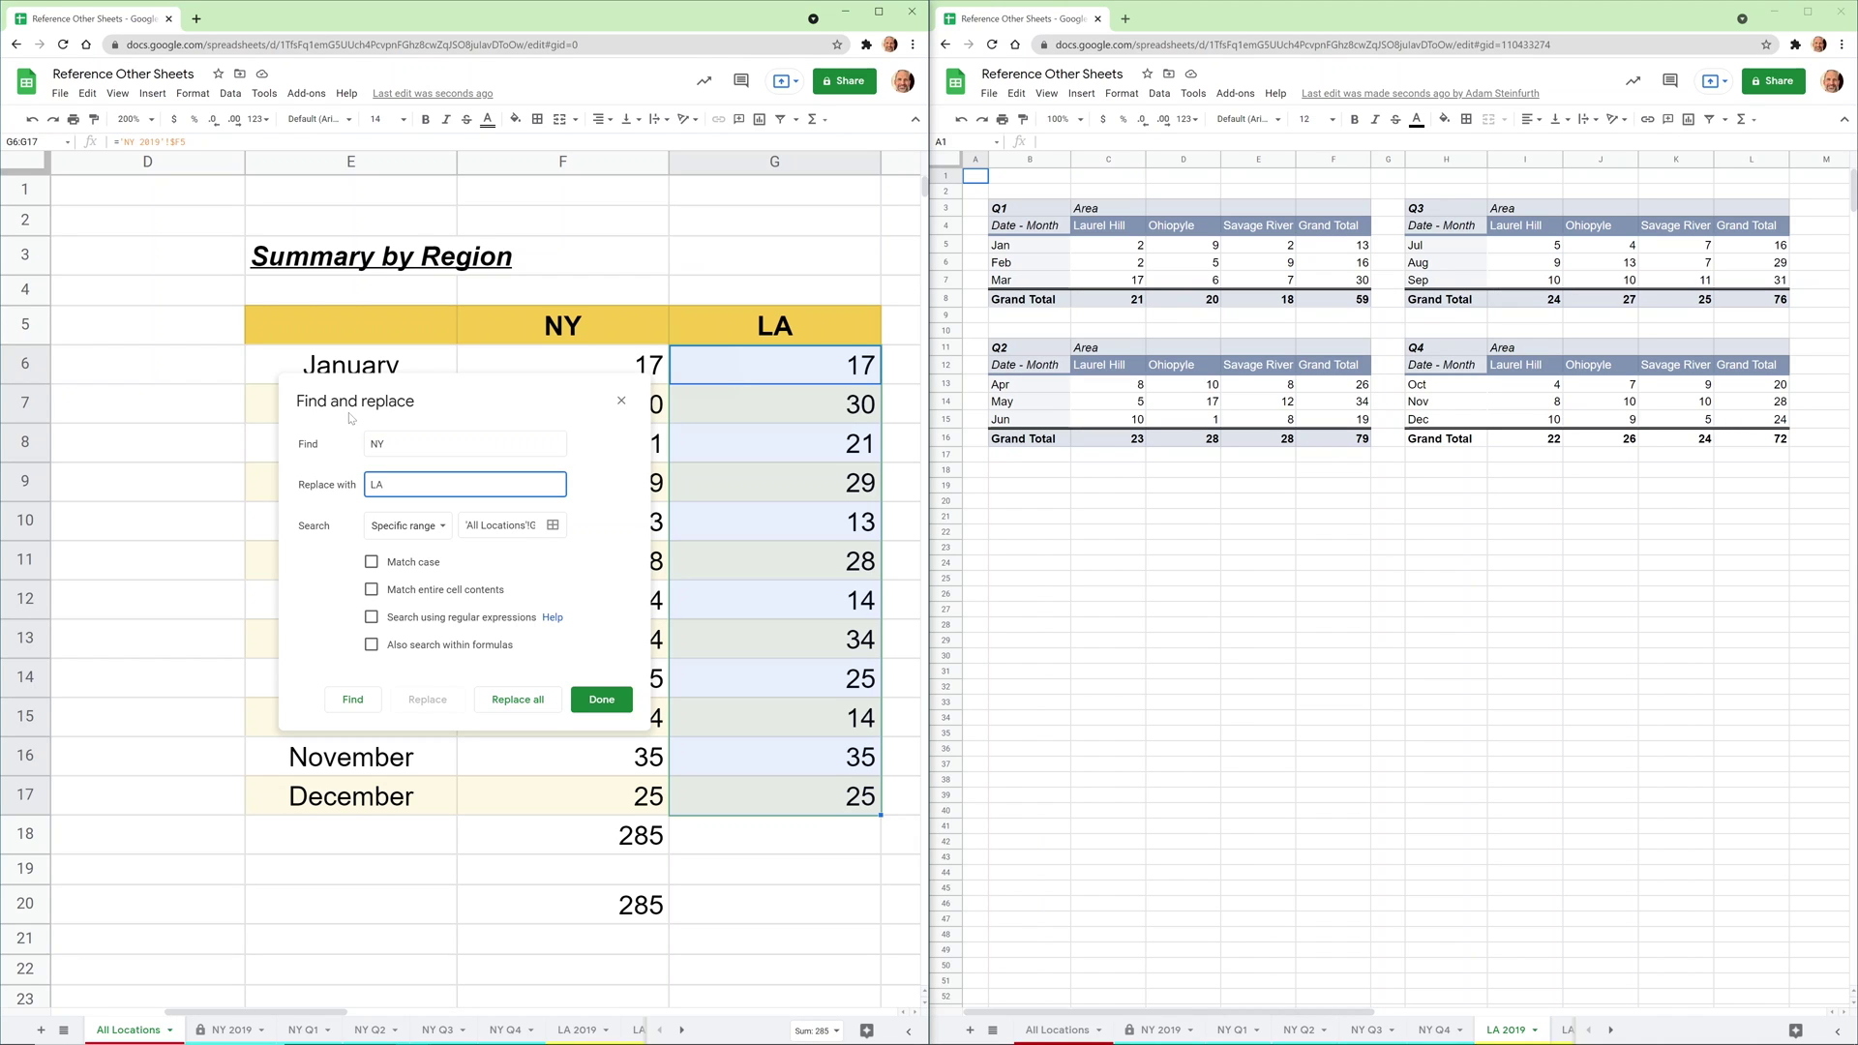
left_click(514, 711)
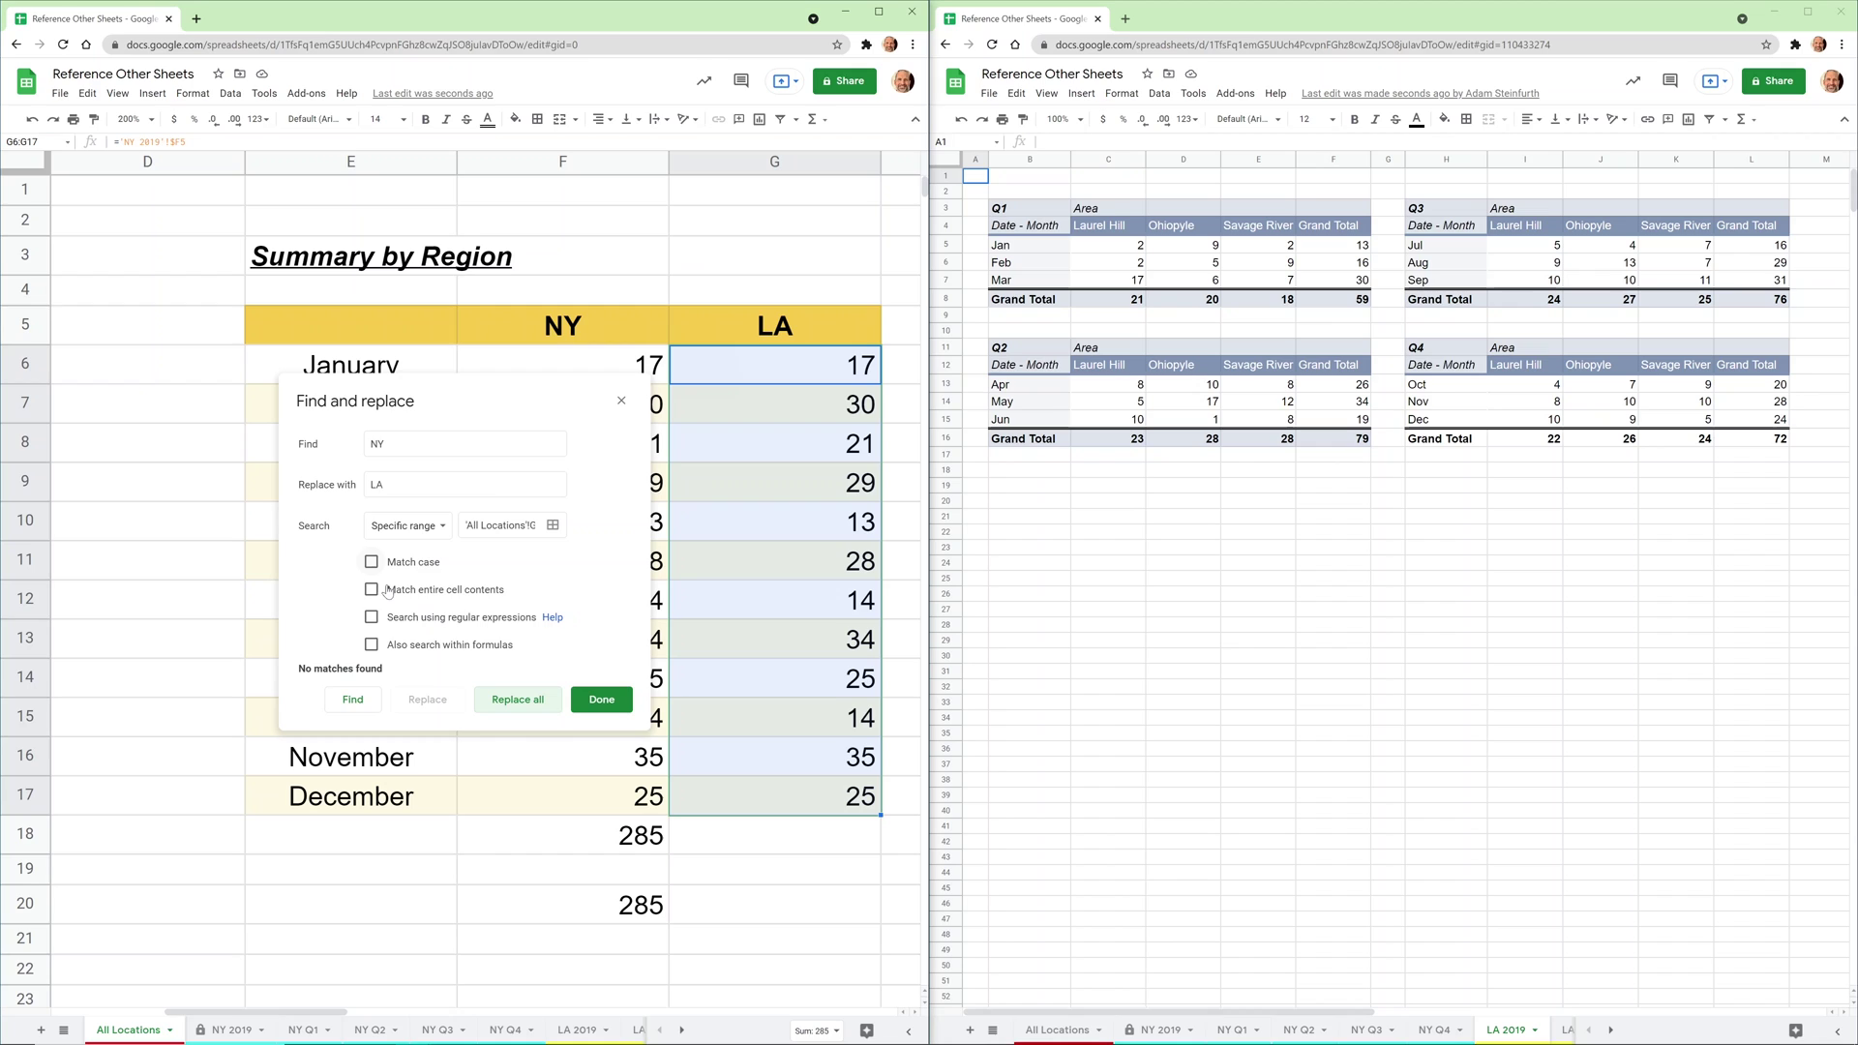
left_click(370, 645)
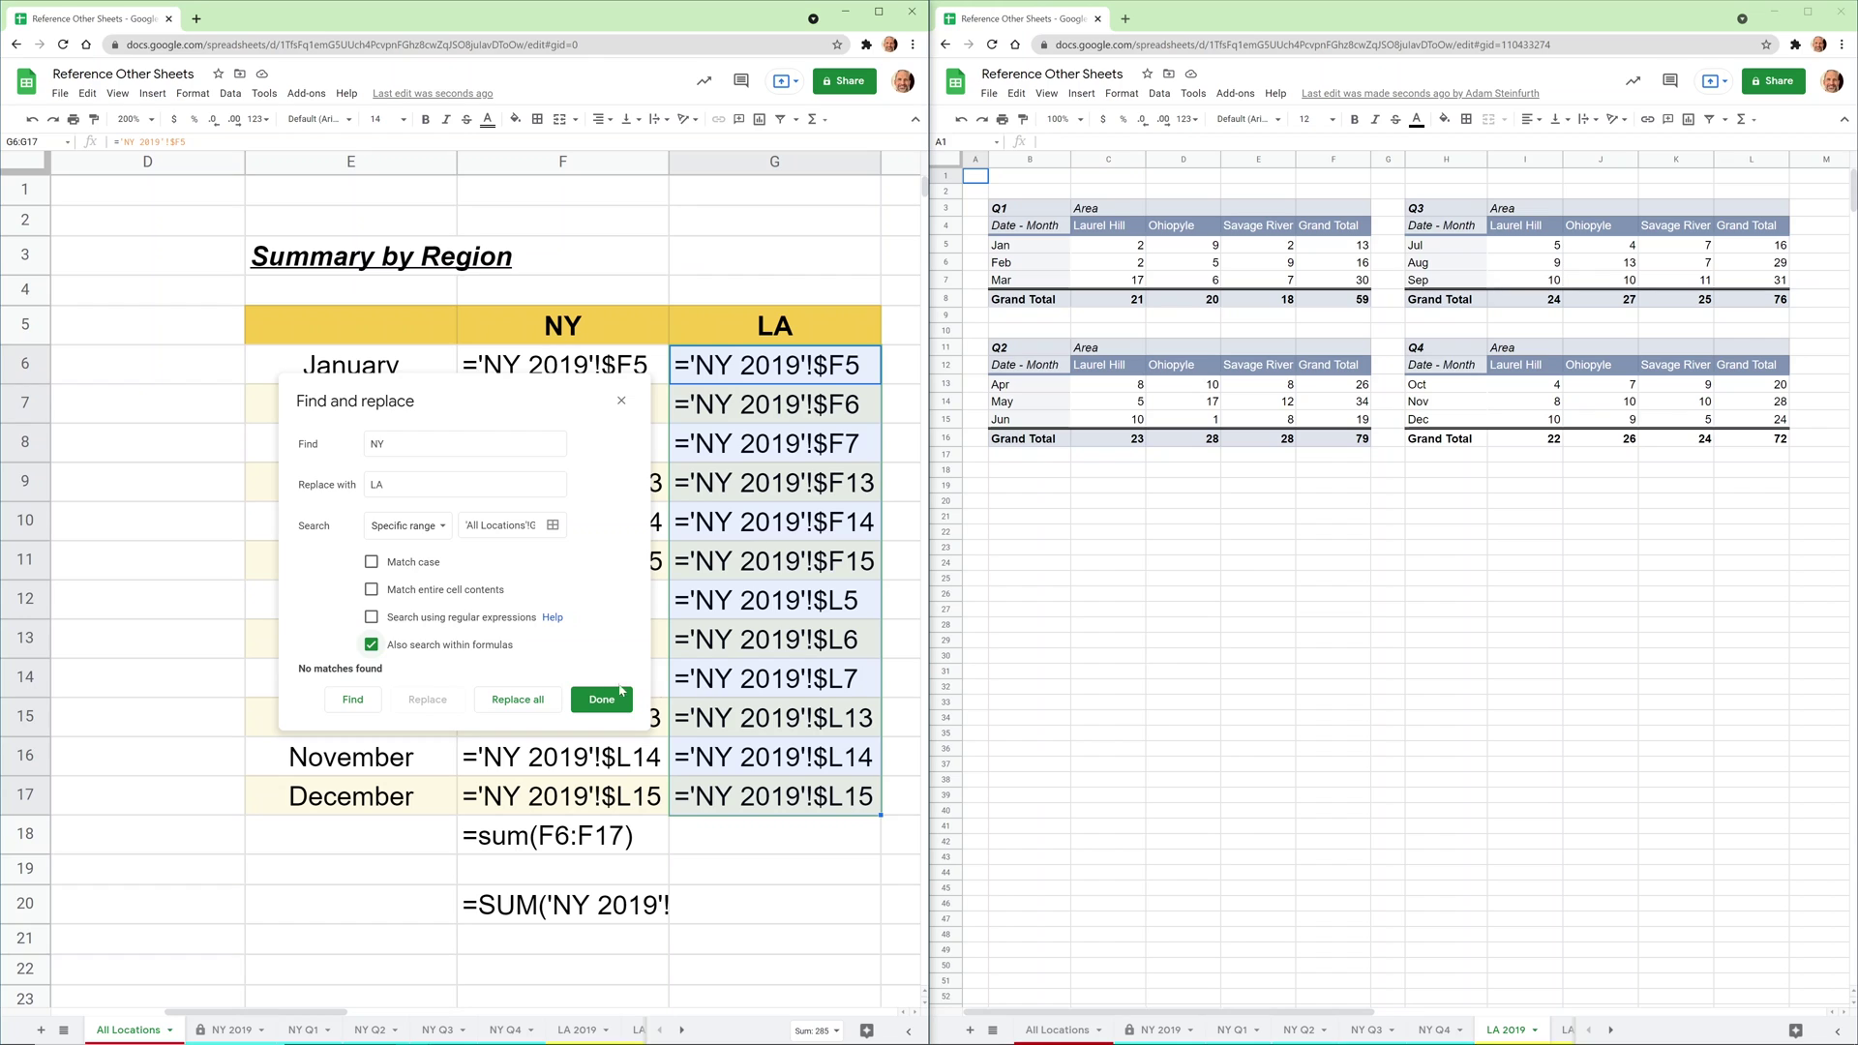
left_click(517, 700)
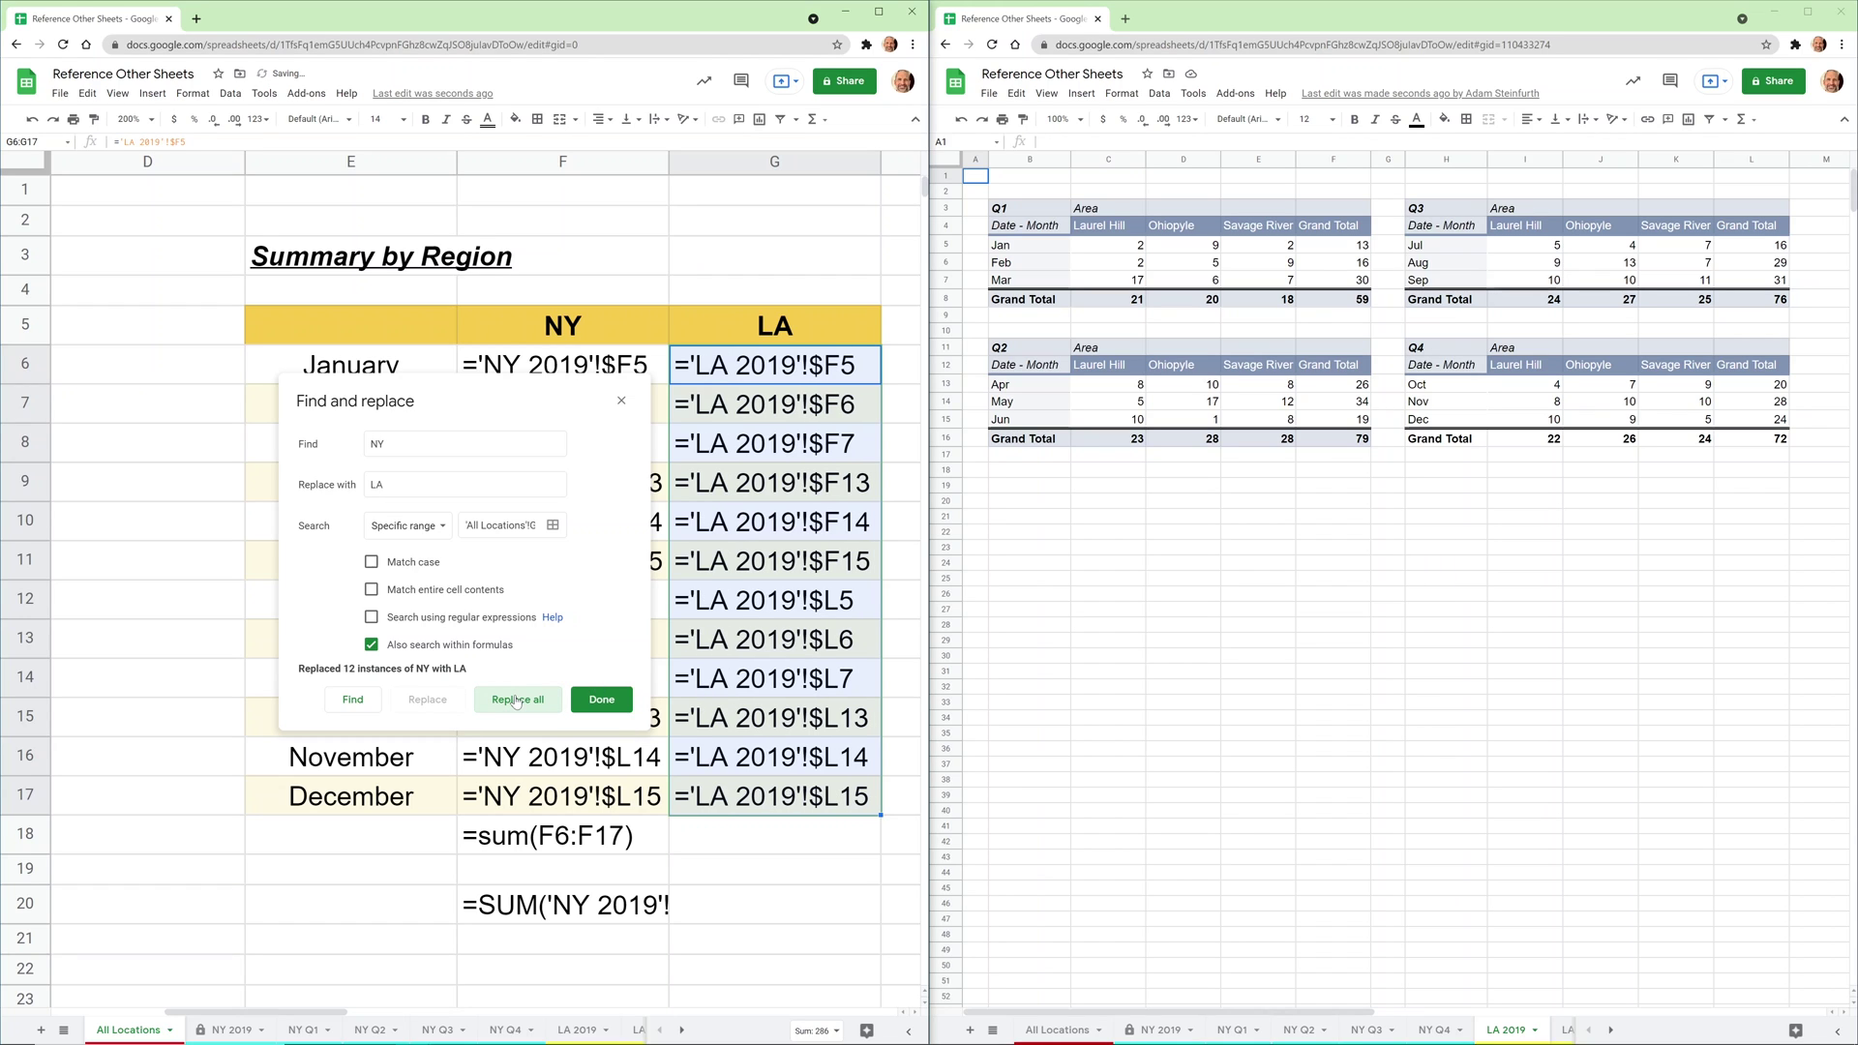
left_click(594, 711)
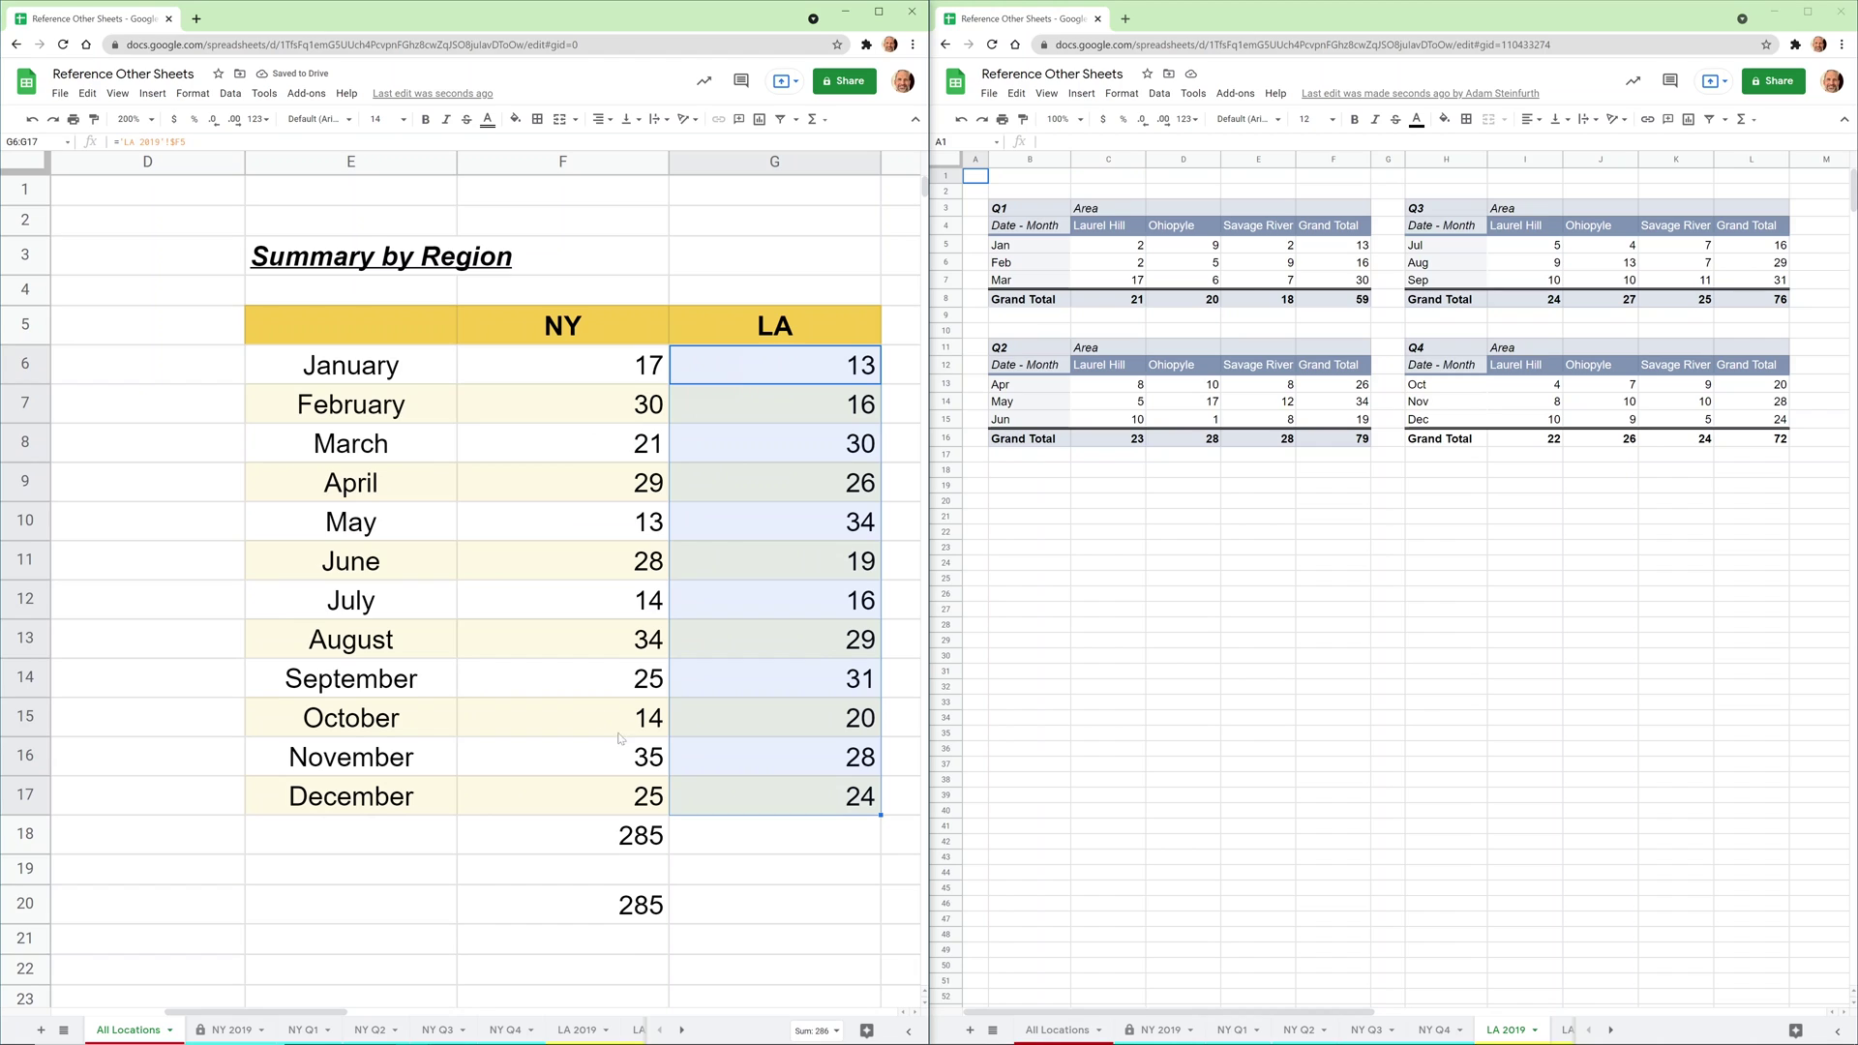
Add up the LA 2019 pivot grand totals to confirm they reach 286.
left_click(768, 838)
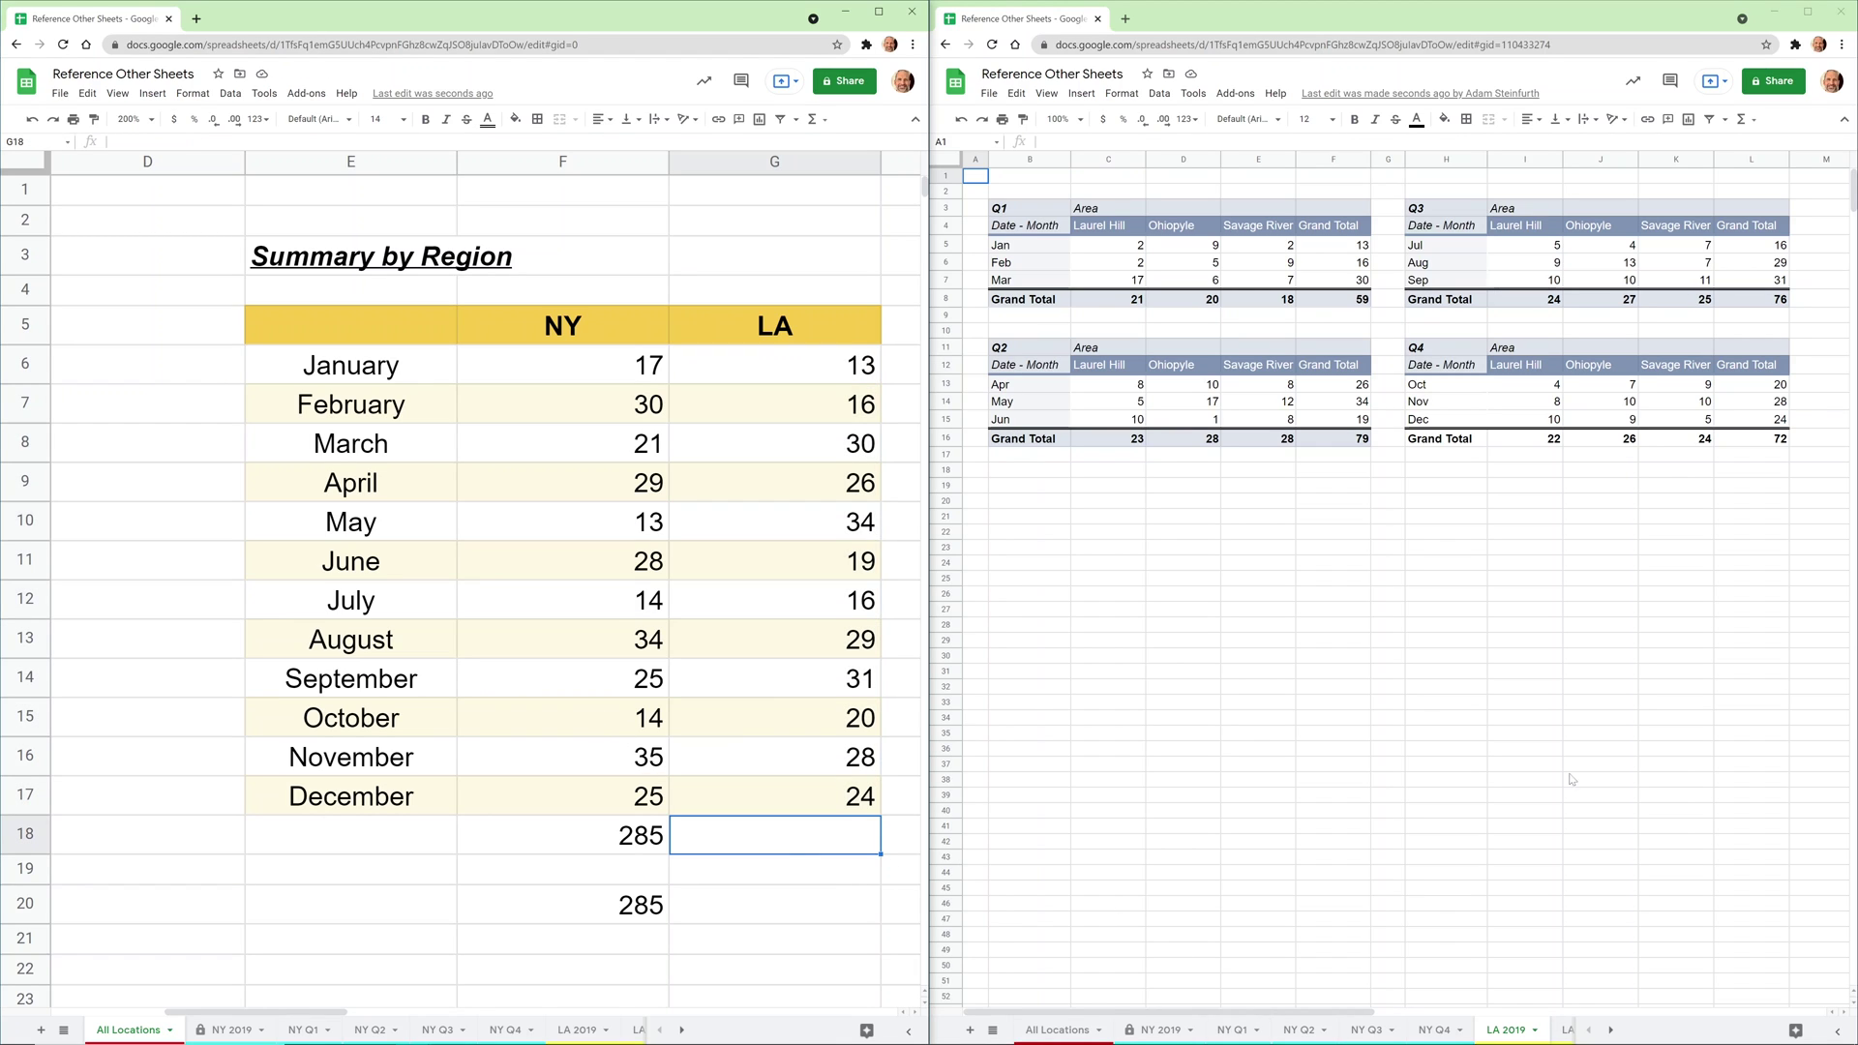
left_click(1353, 299)
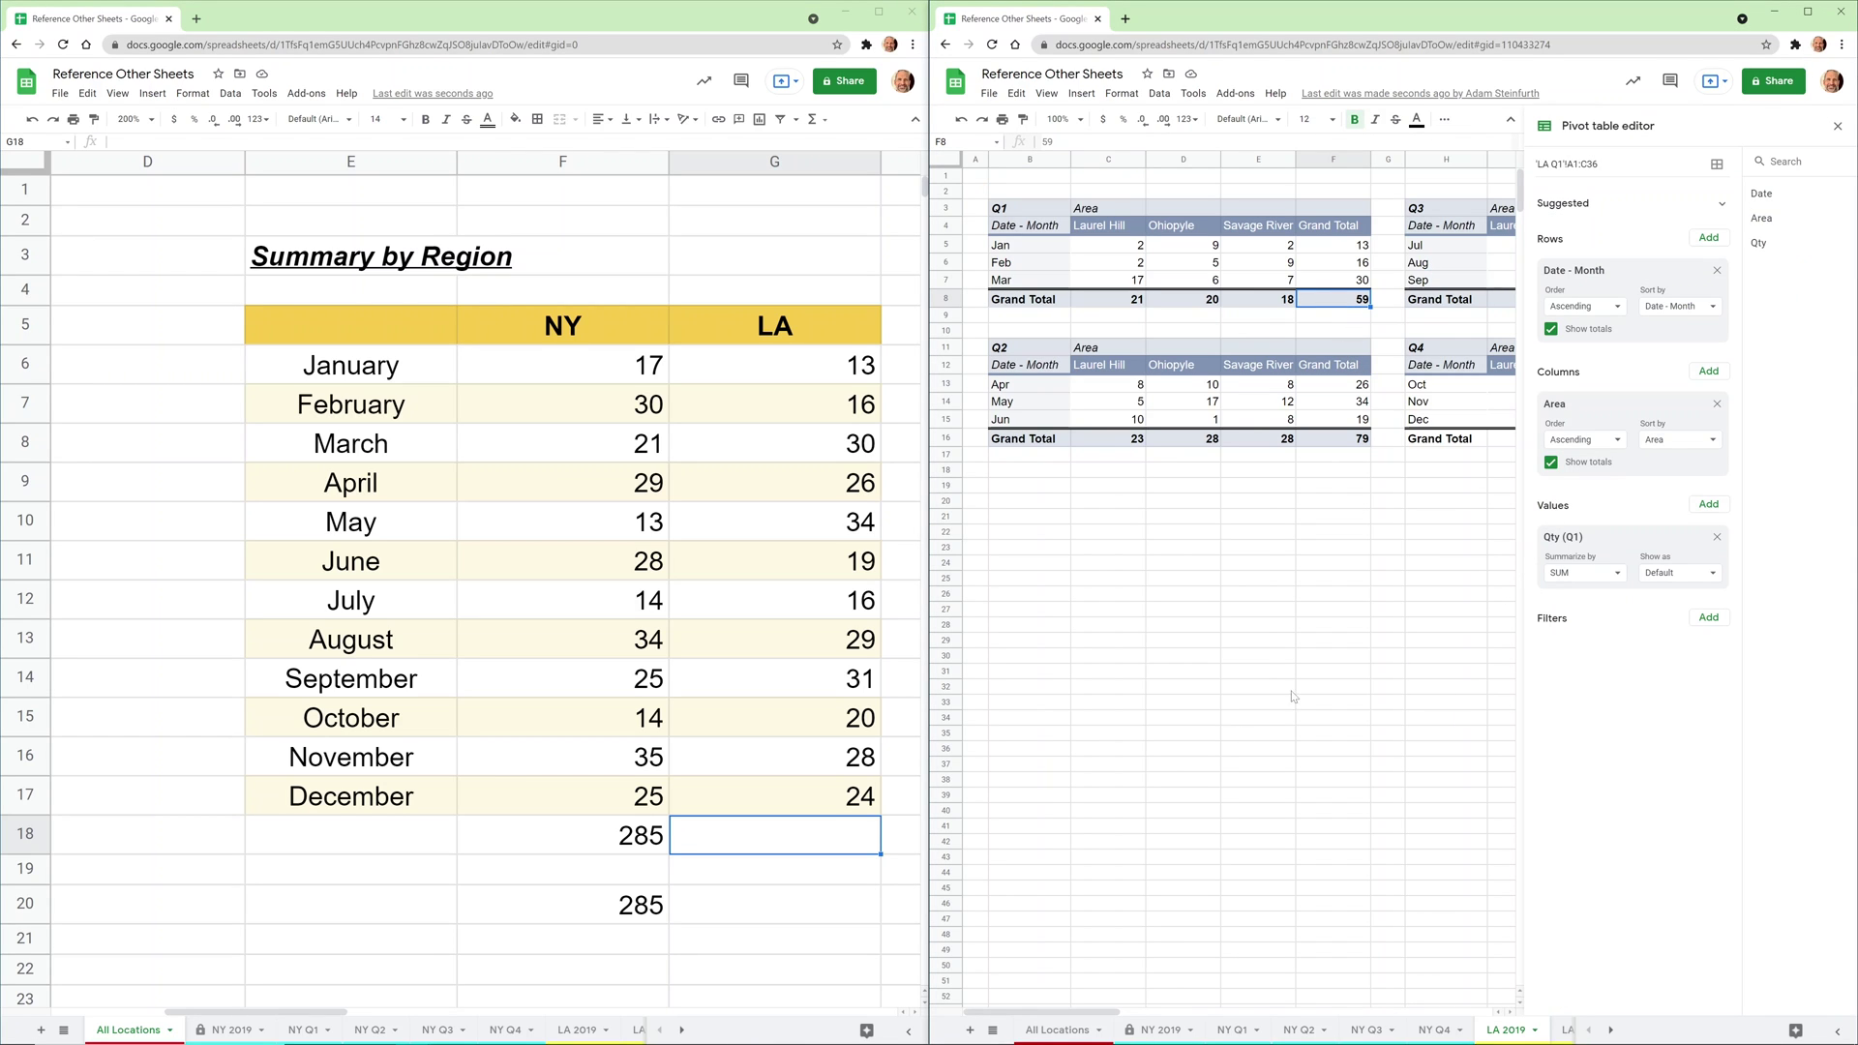
left_click_drag(1103, 1013, 1209, 1016)
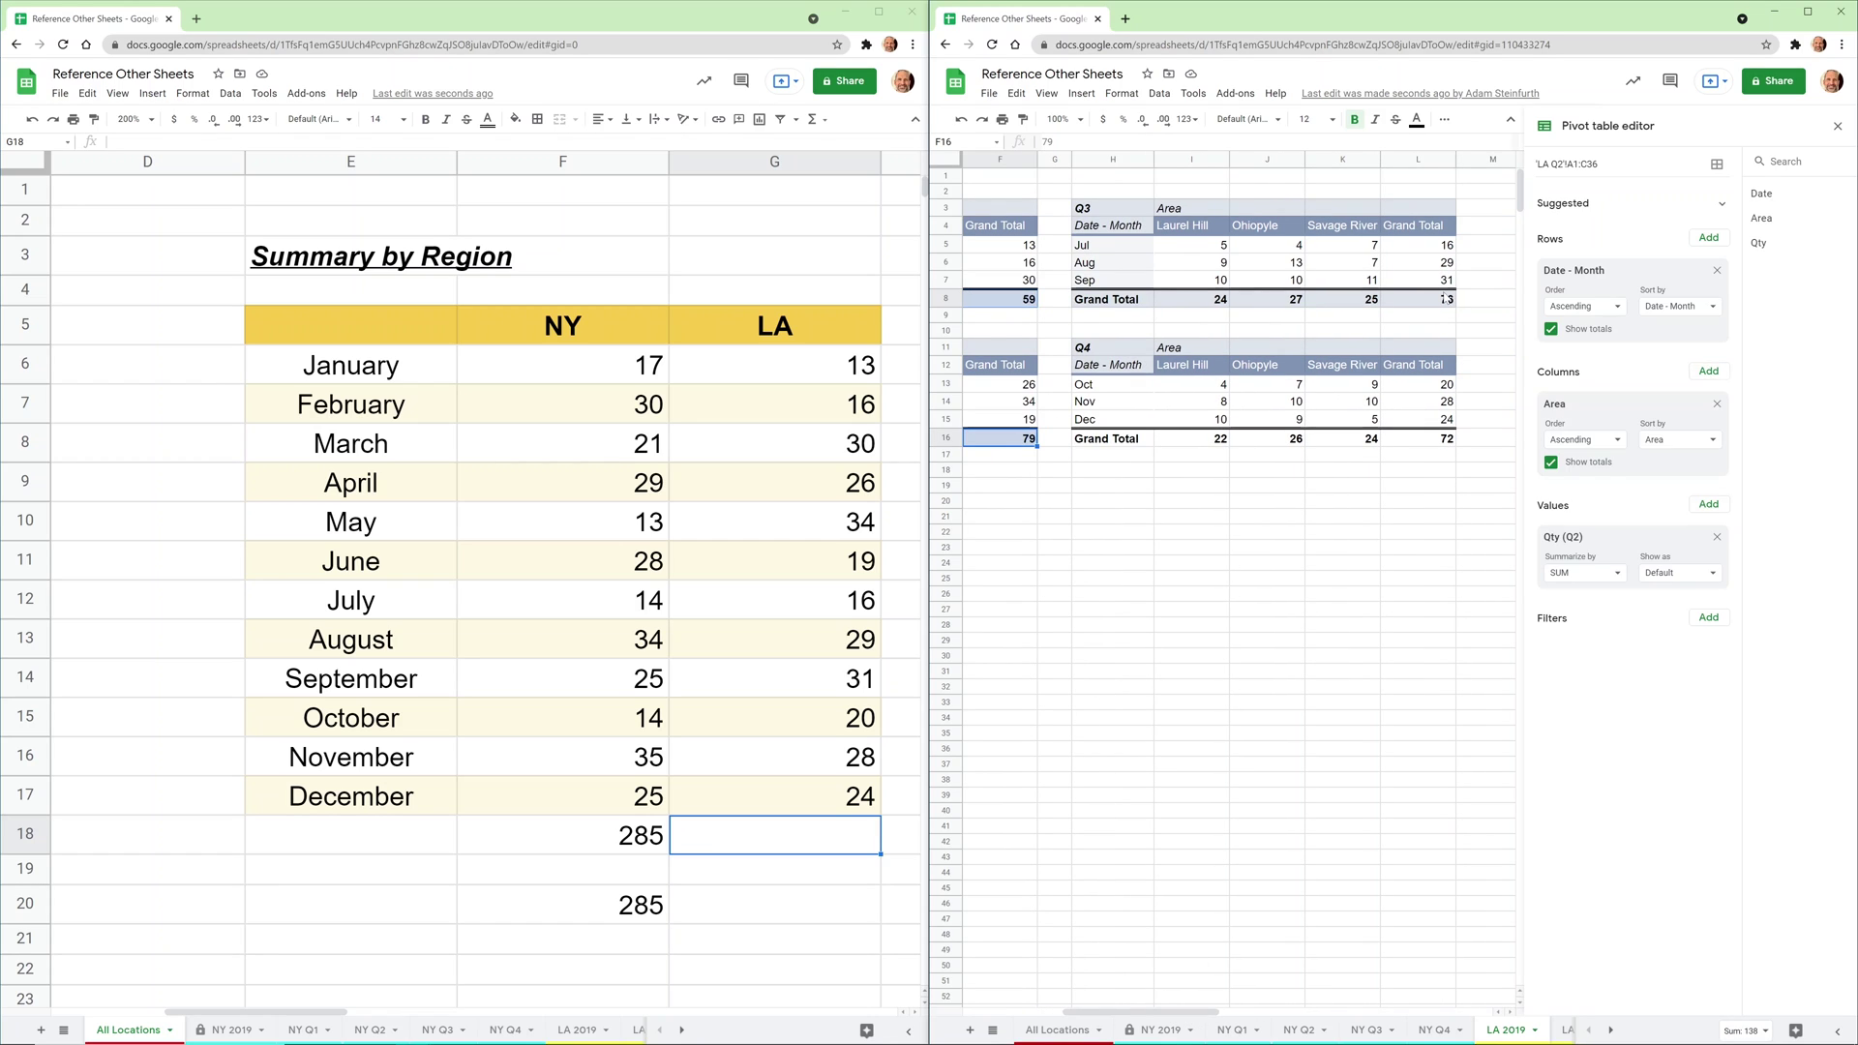
left_click(1449, 299, "ctrl")
left_click(1454, 439, "ctrl")
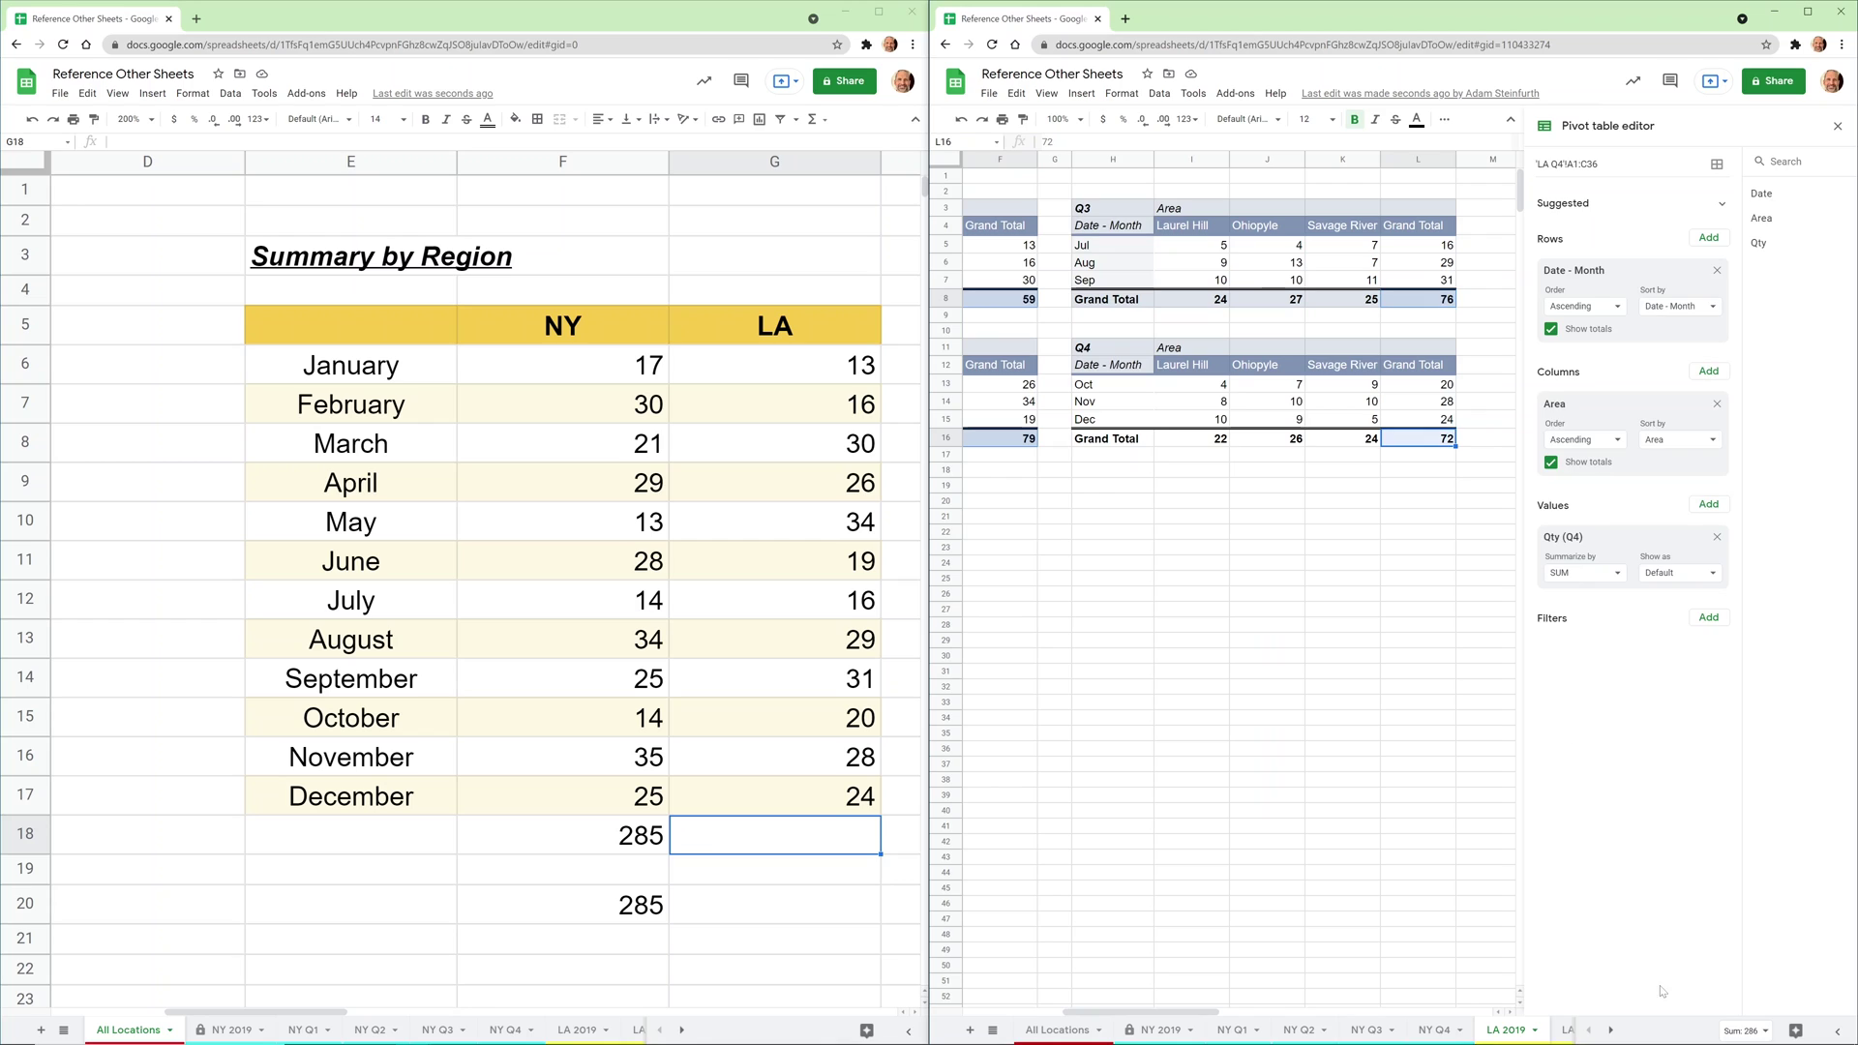
Copy the NY total formula from F18 into G18, giving LA's yearly total of 286.
left_click_drag(753, 859, 665, 850)
left_click(665, 849)
key("ctrl+c")
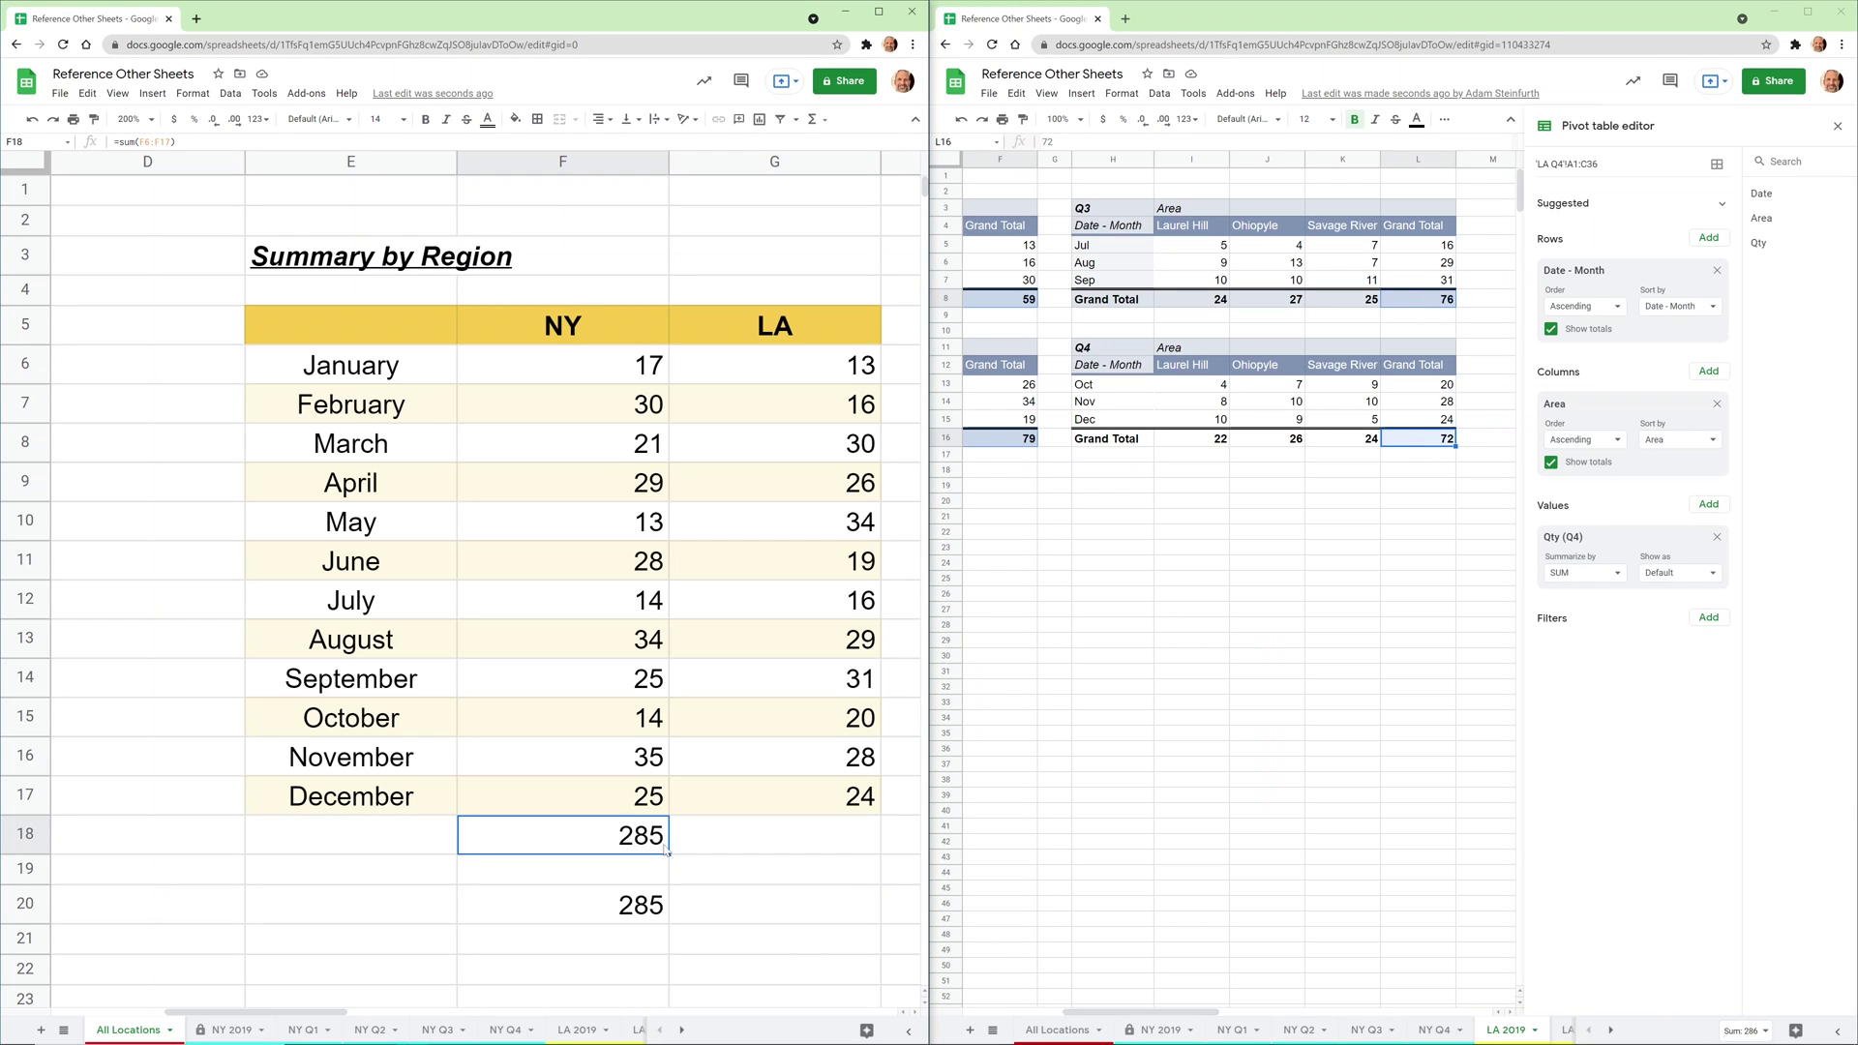
key("Right")
key("ctrl+v")
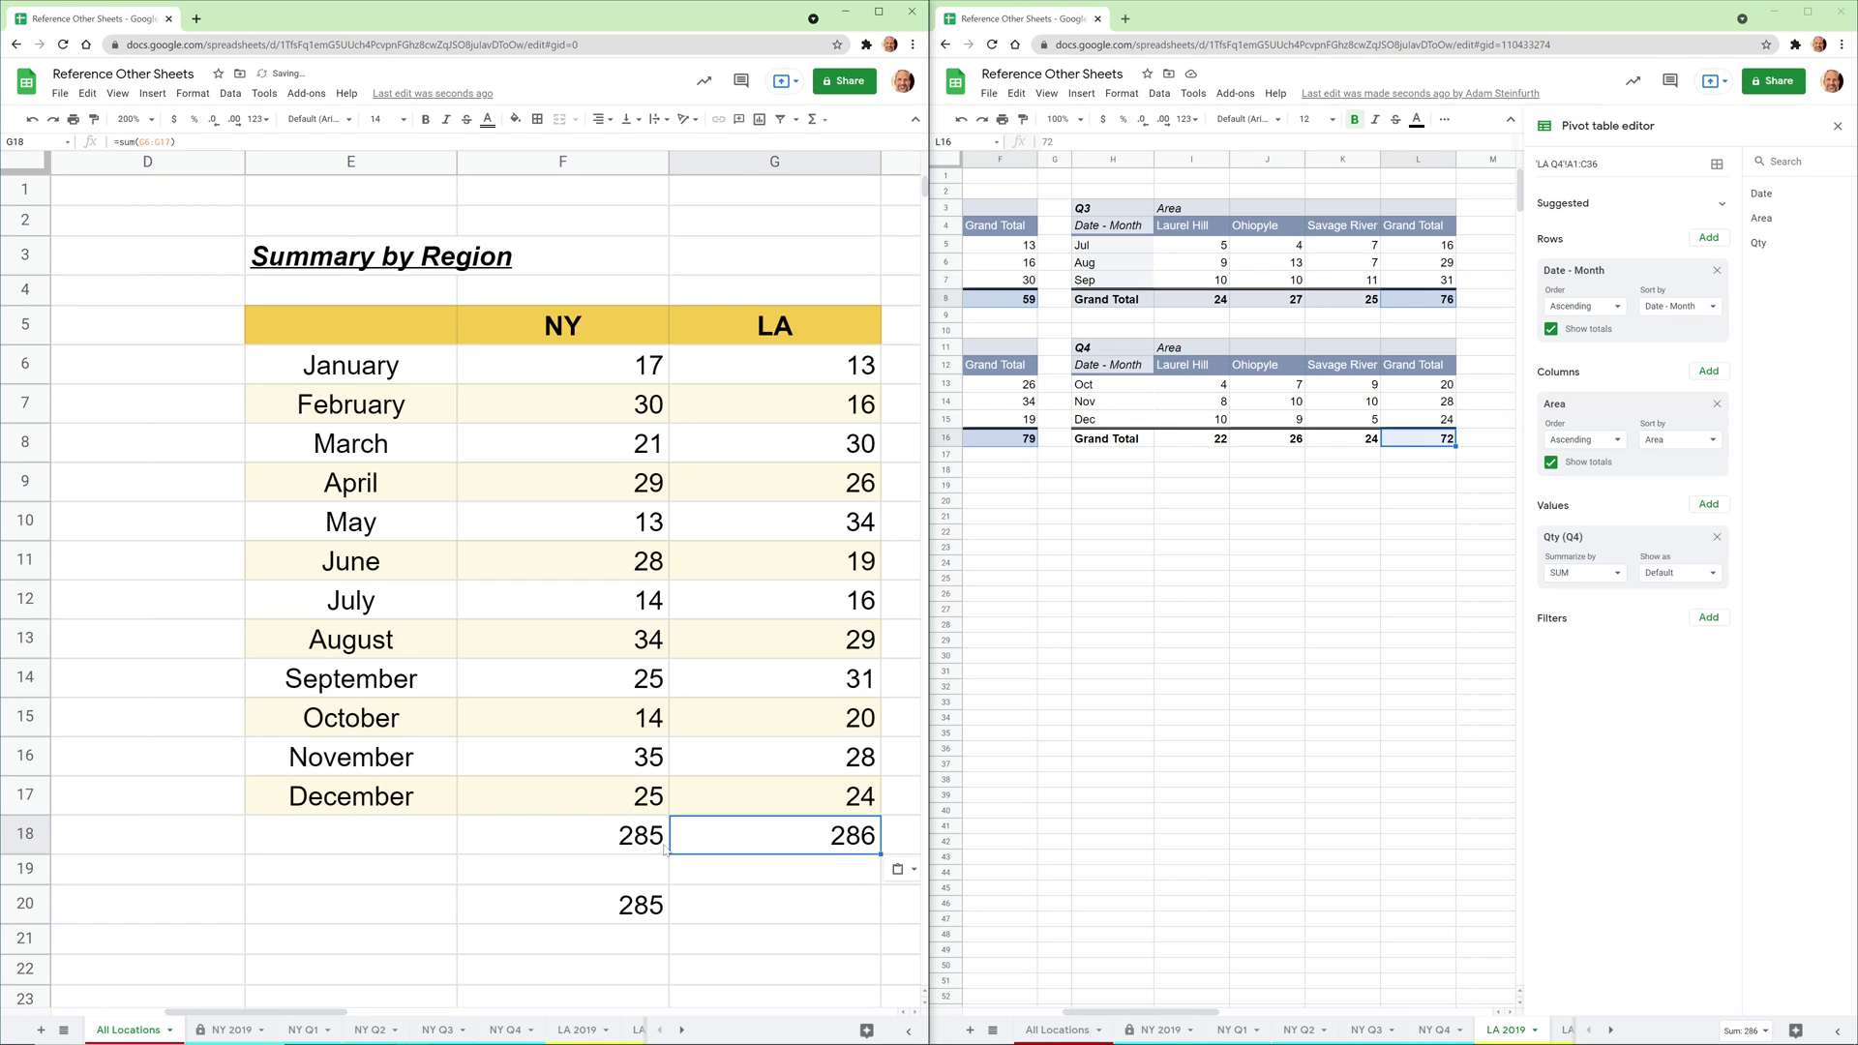
key("Down")
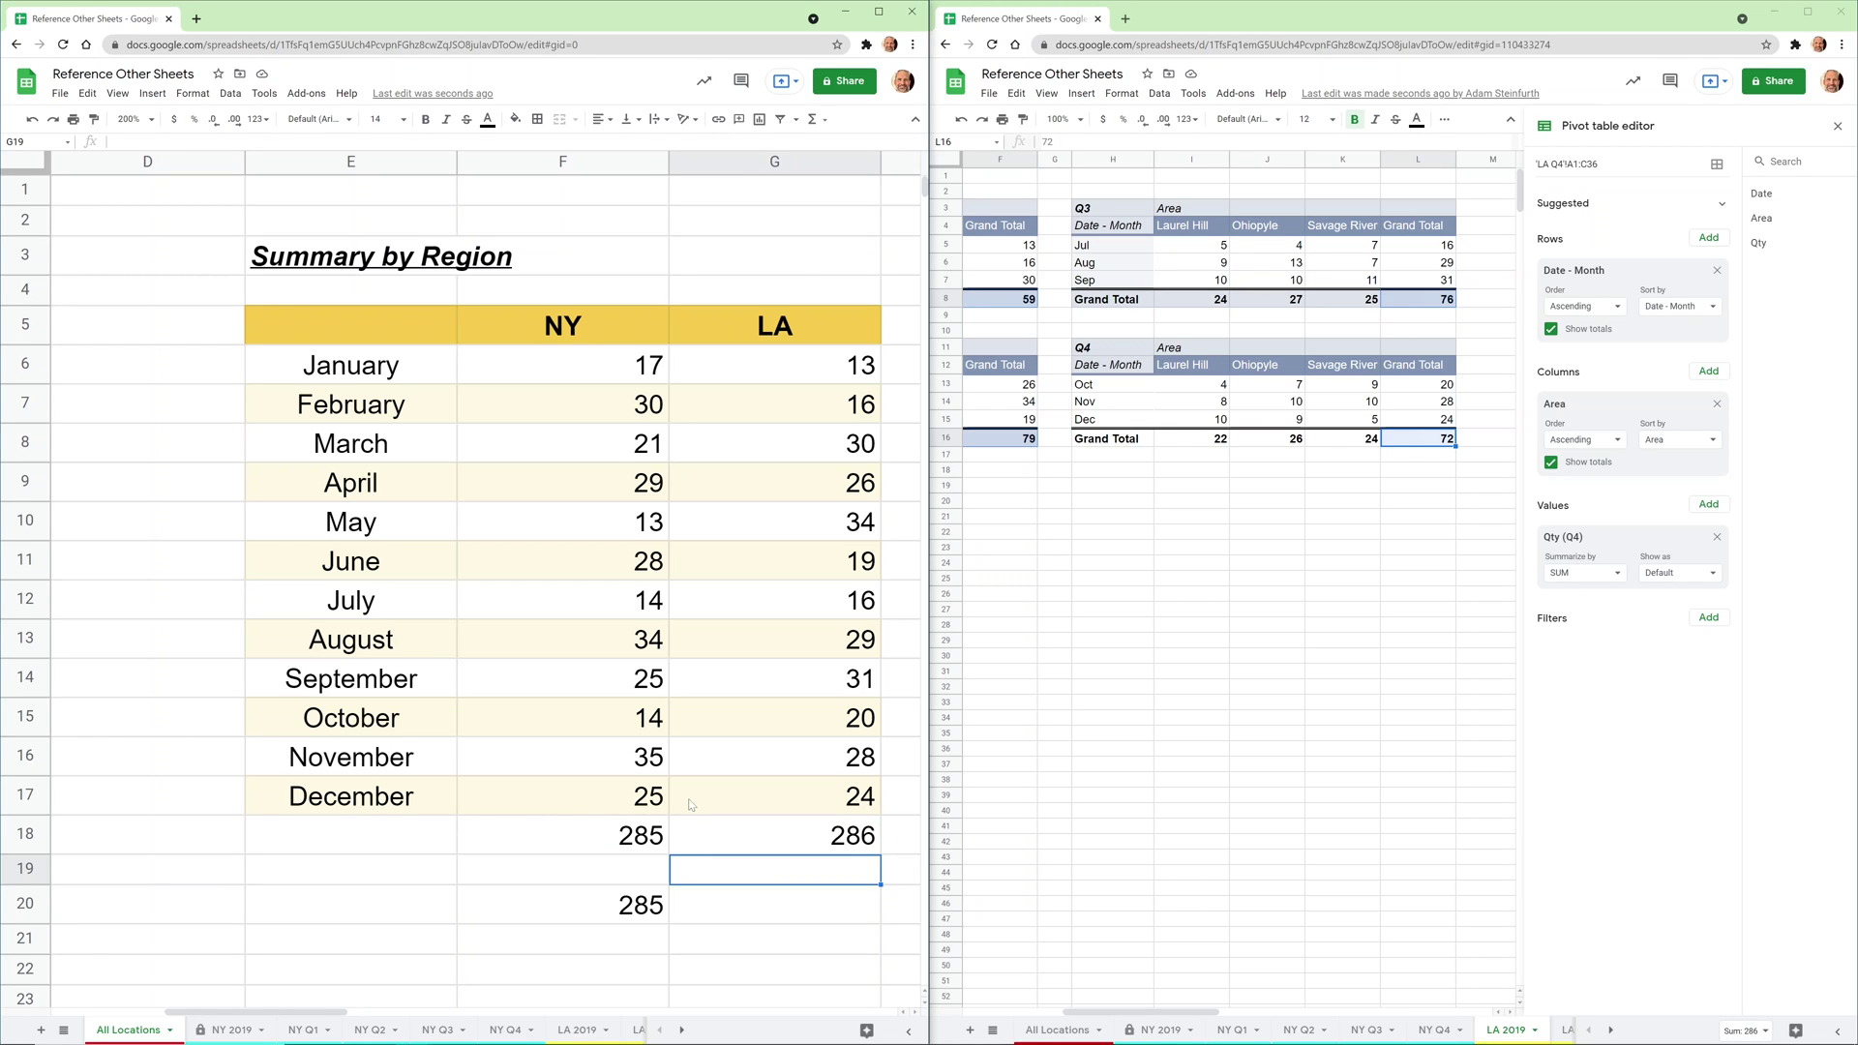
Close the pivot table editor and reopen the pivot settings for the LA 2019 Q1 table.
left_click(1152, 330)
left_click_drag(1142, 1011, 1021, 1014)
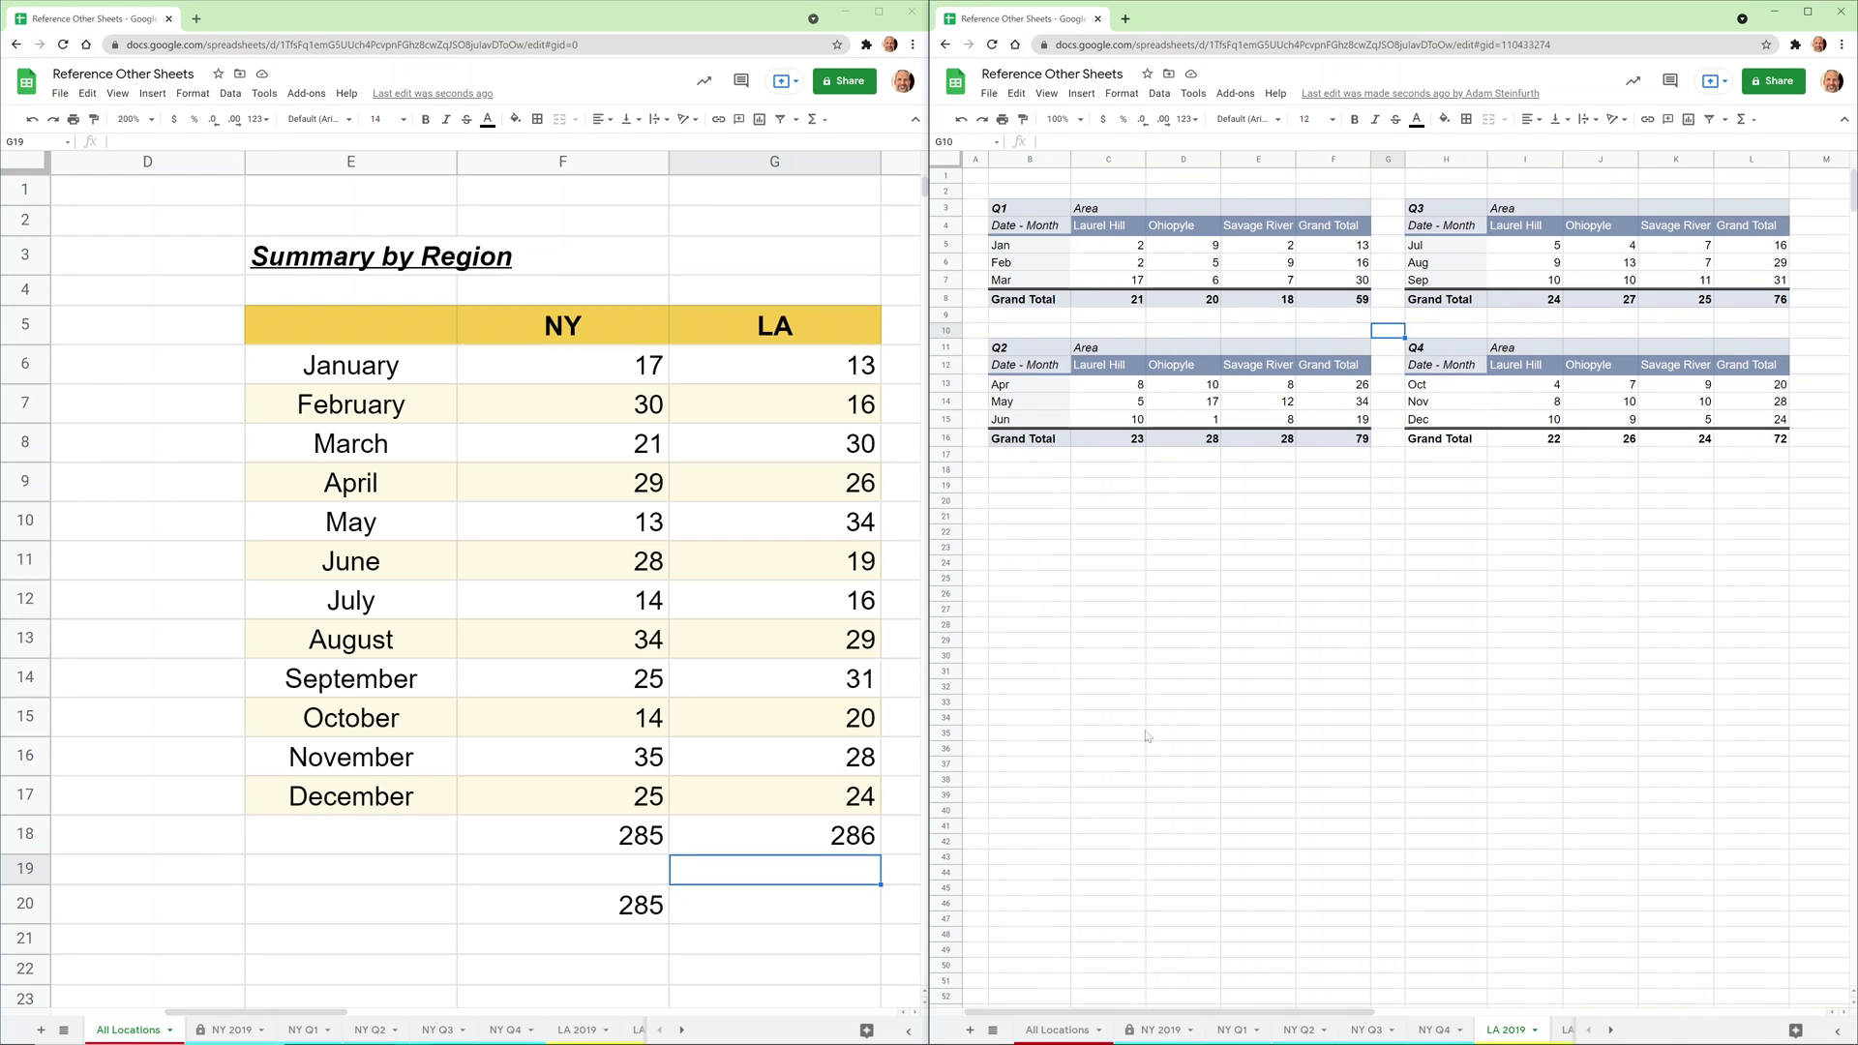
left_click(1226, 332)
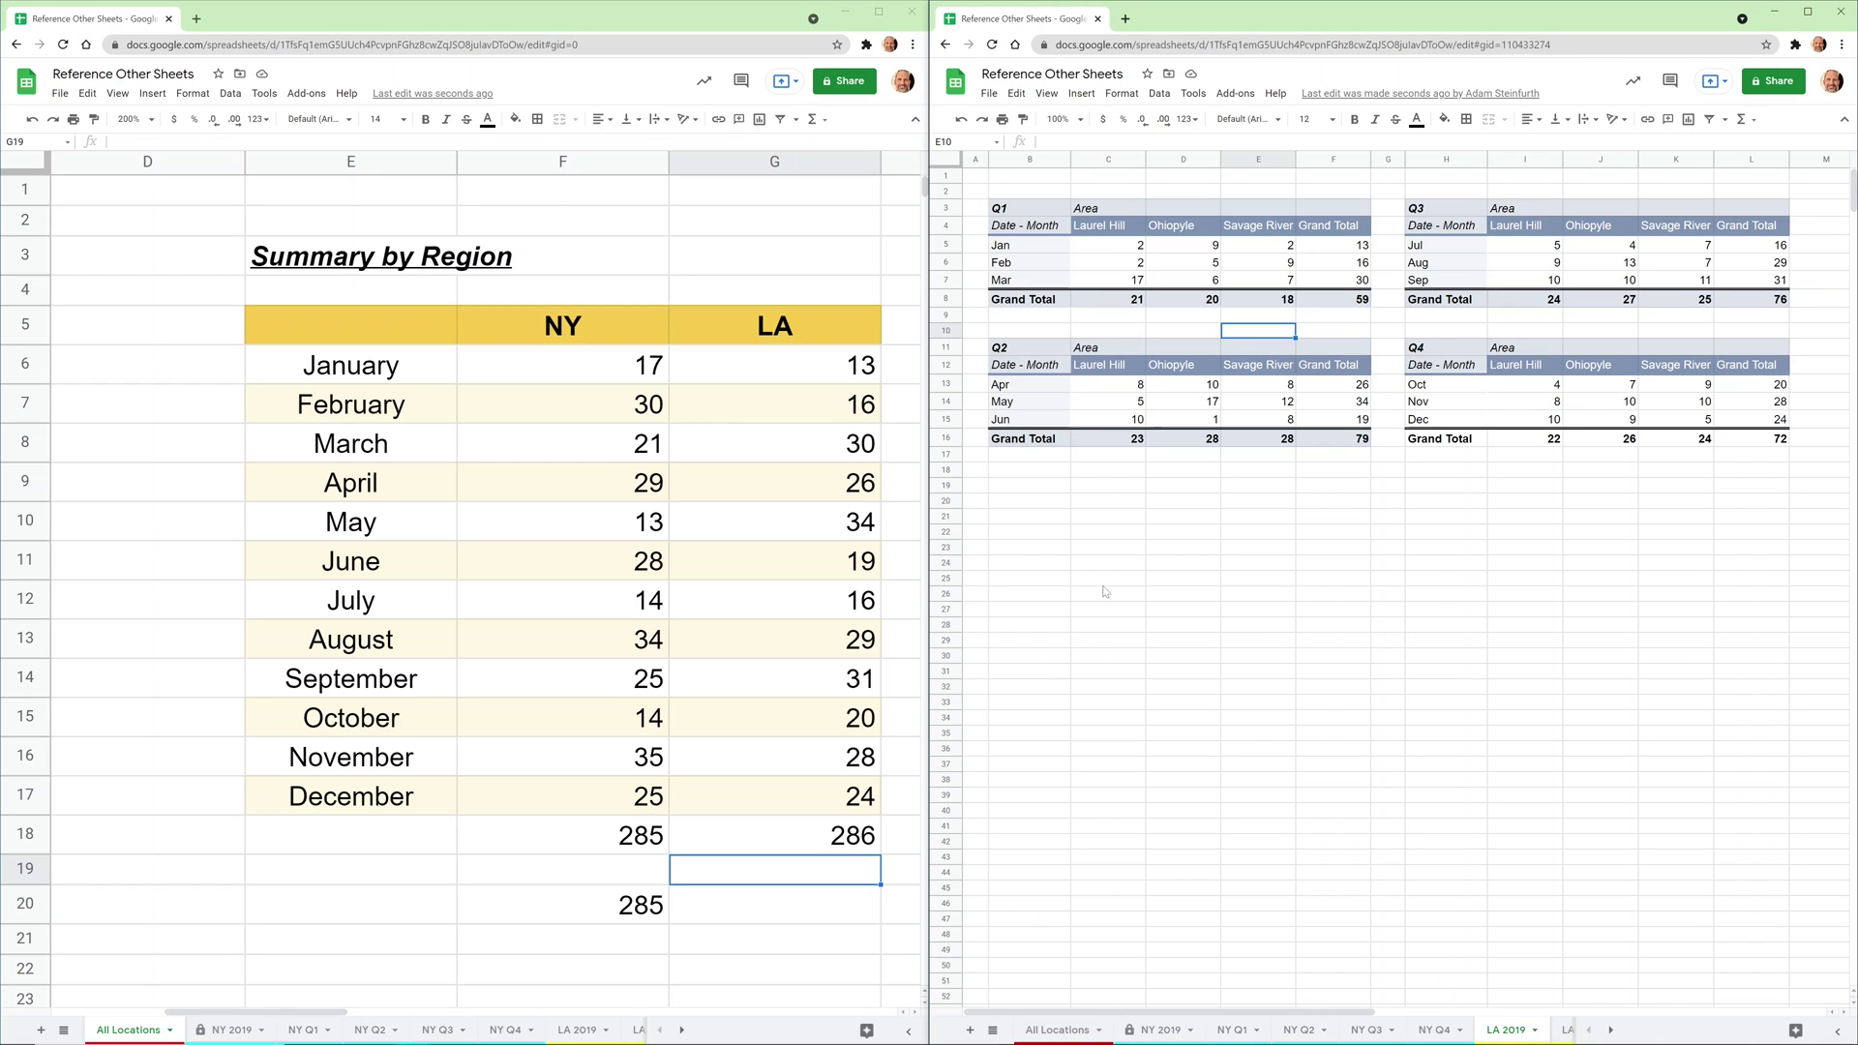
left_click(1124, 248)
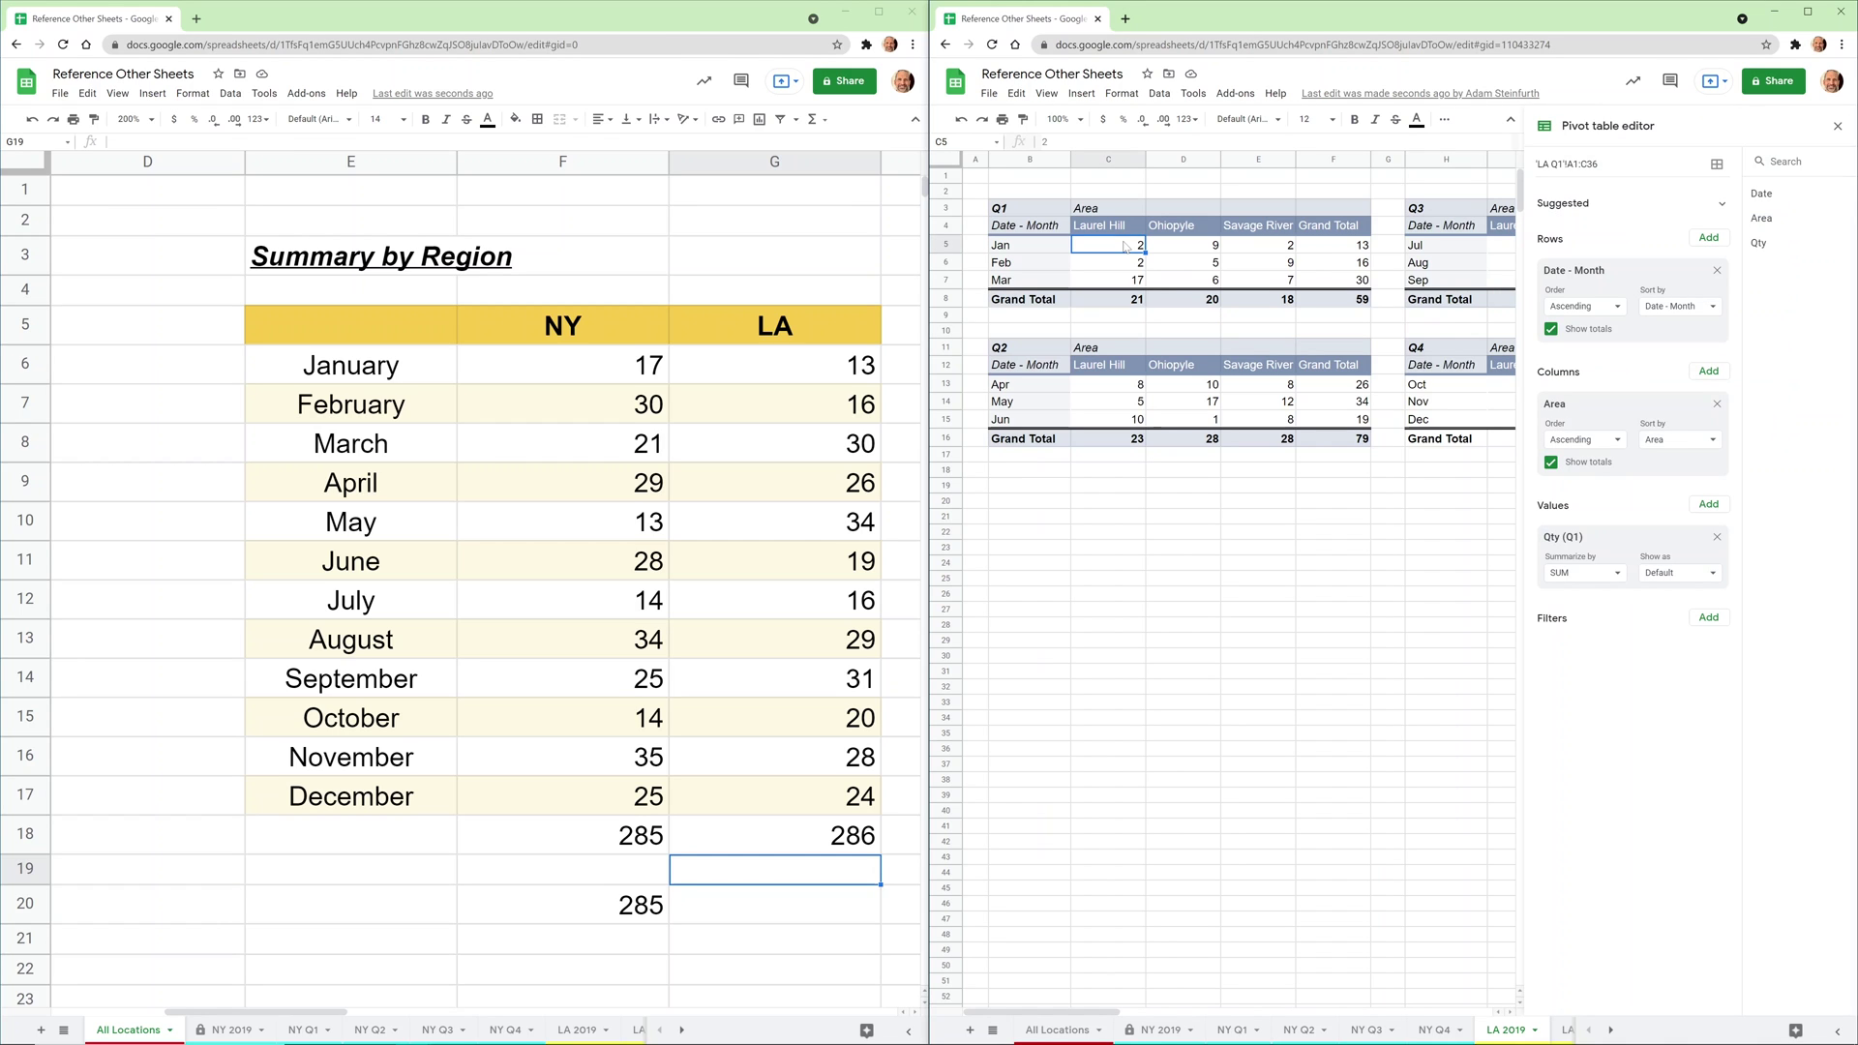
Maximize the LA 2019 window, zoom to 200%, and highlight the source range 'LA Q1'!A1:C36.
left_click(1806, 12)
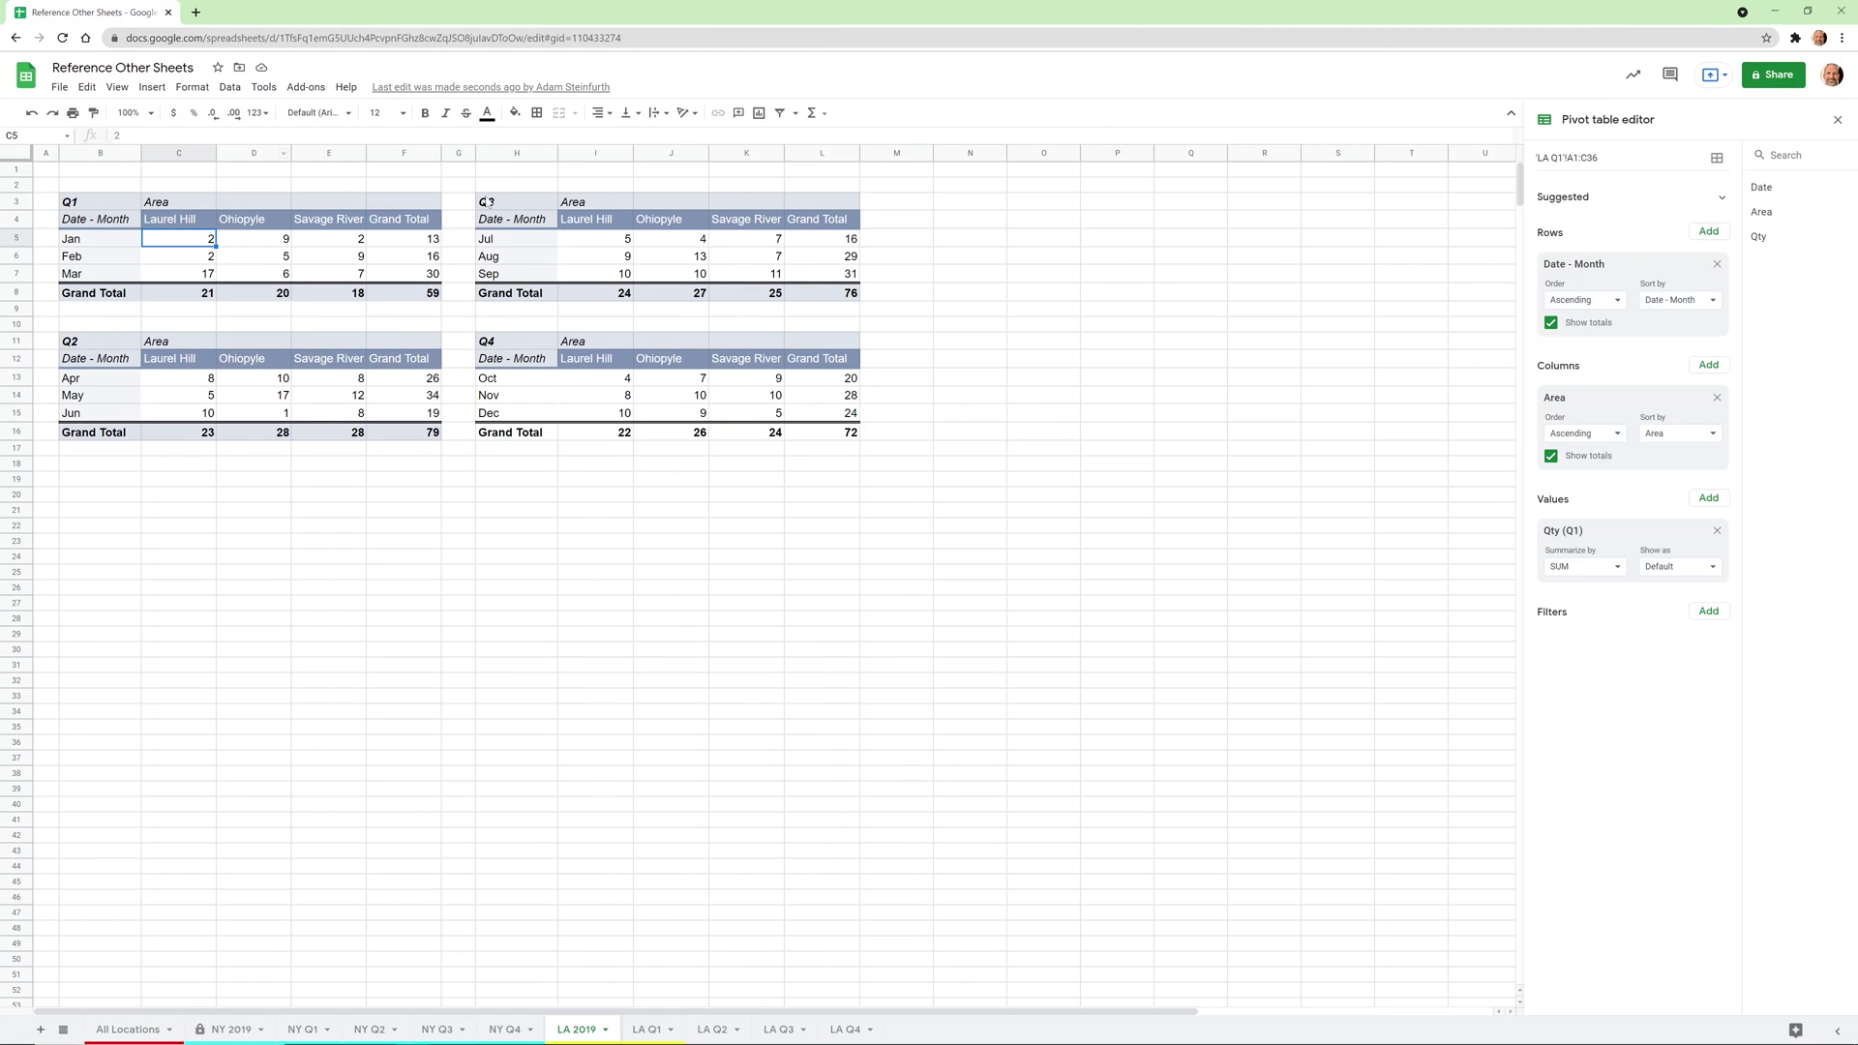
left_click(145, 113)
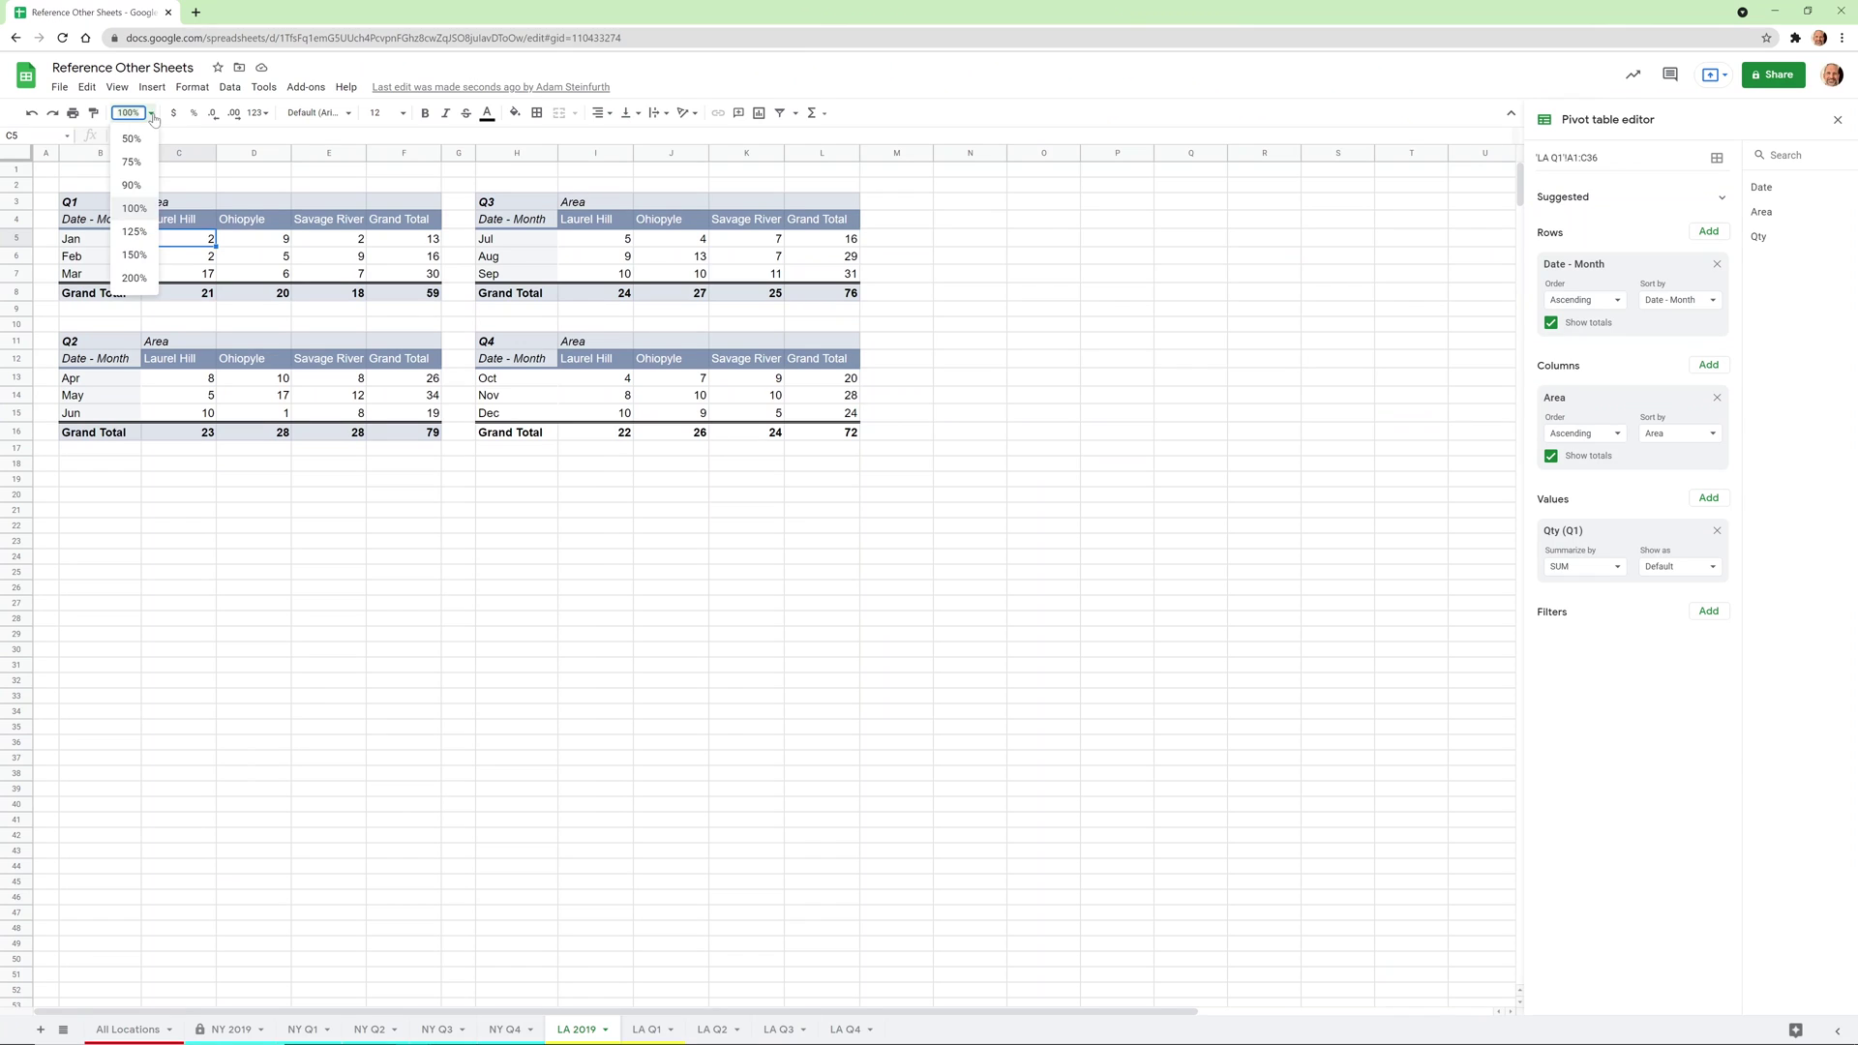
left_click(152, 282)
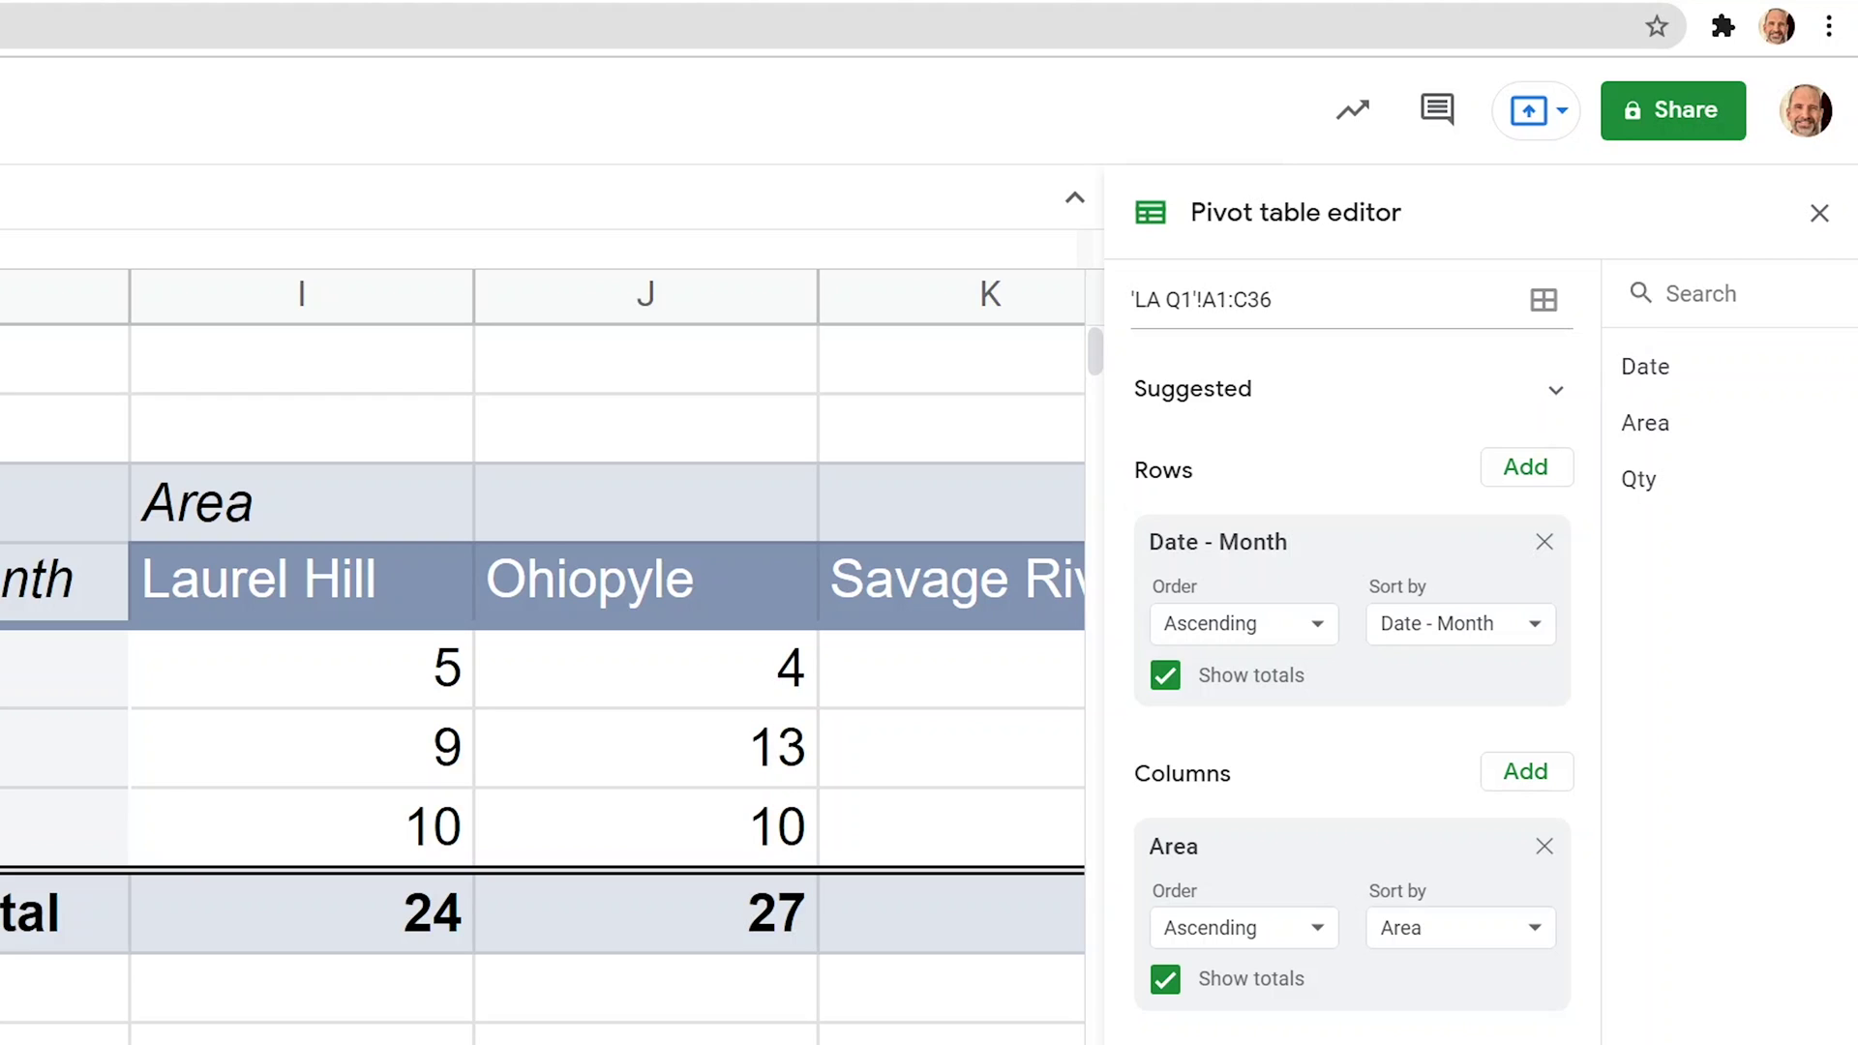
left_click_drag(1132, 299, 1272, 299)
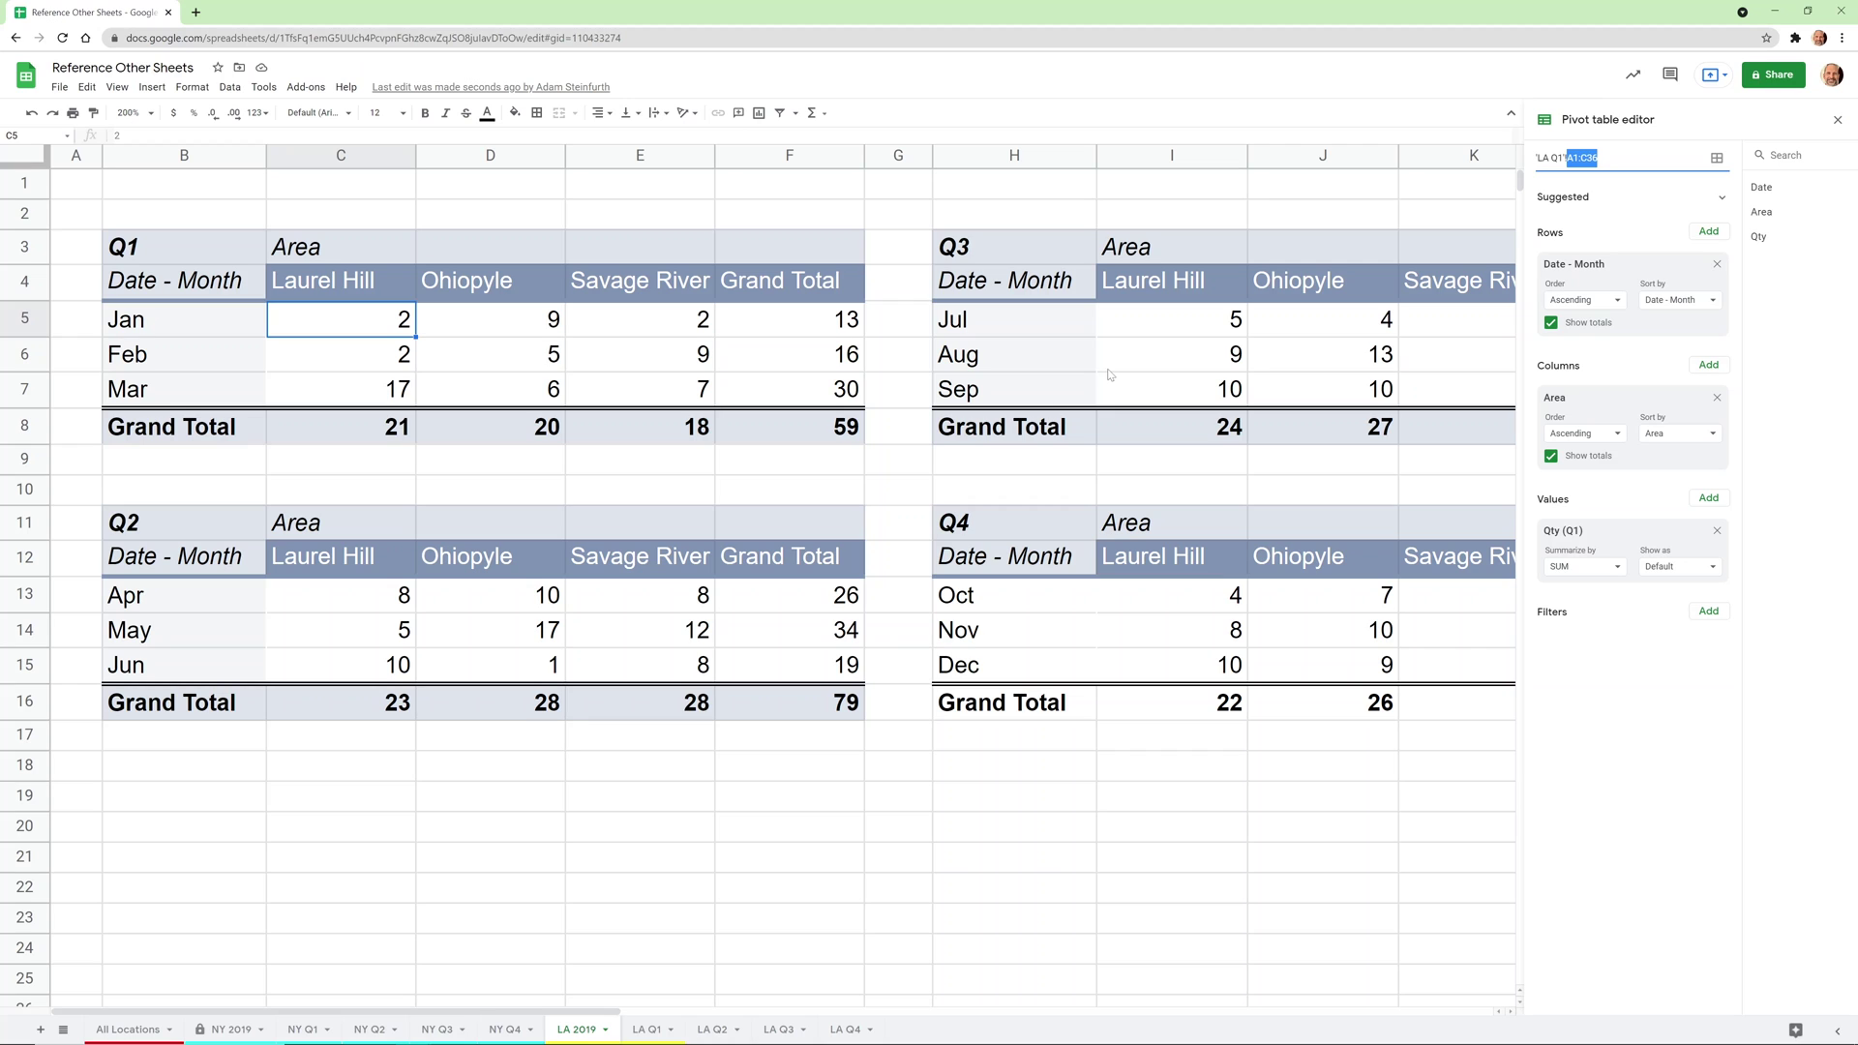
left_click(770, 855)
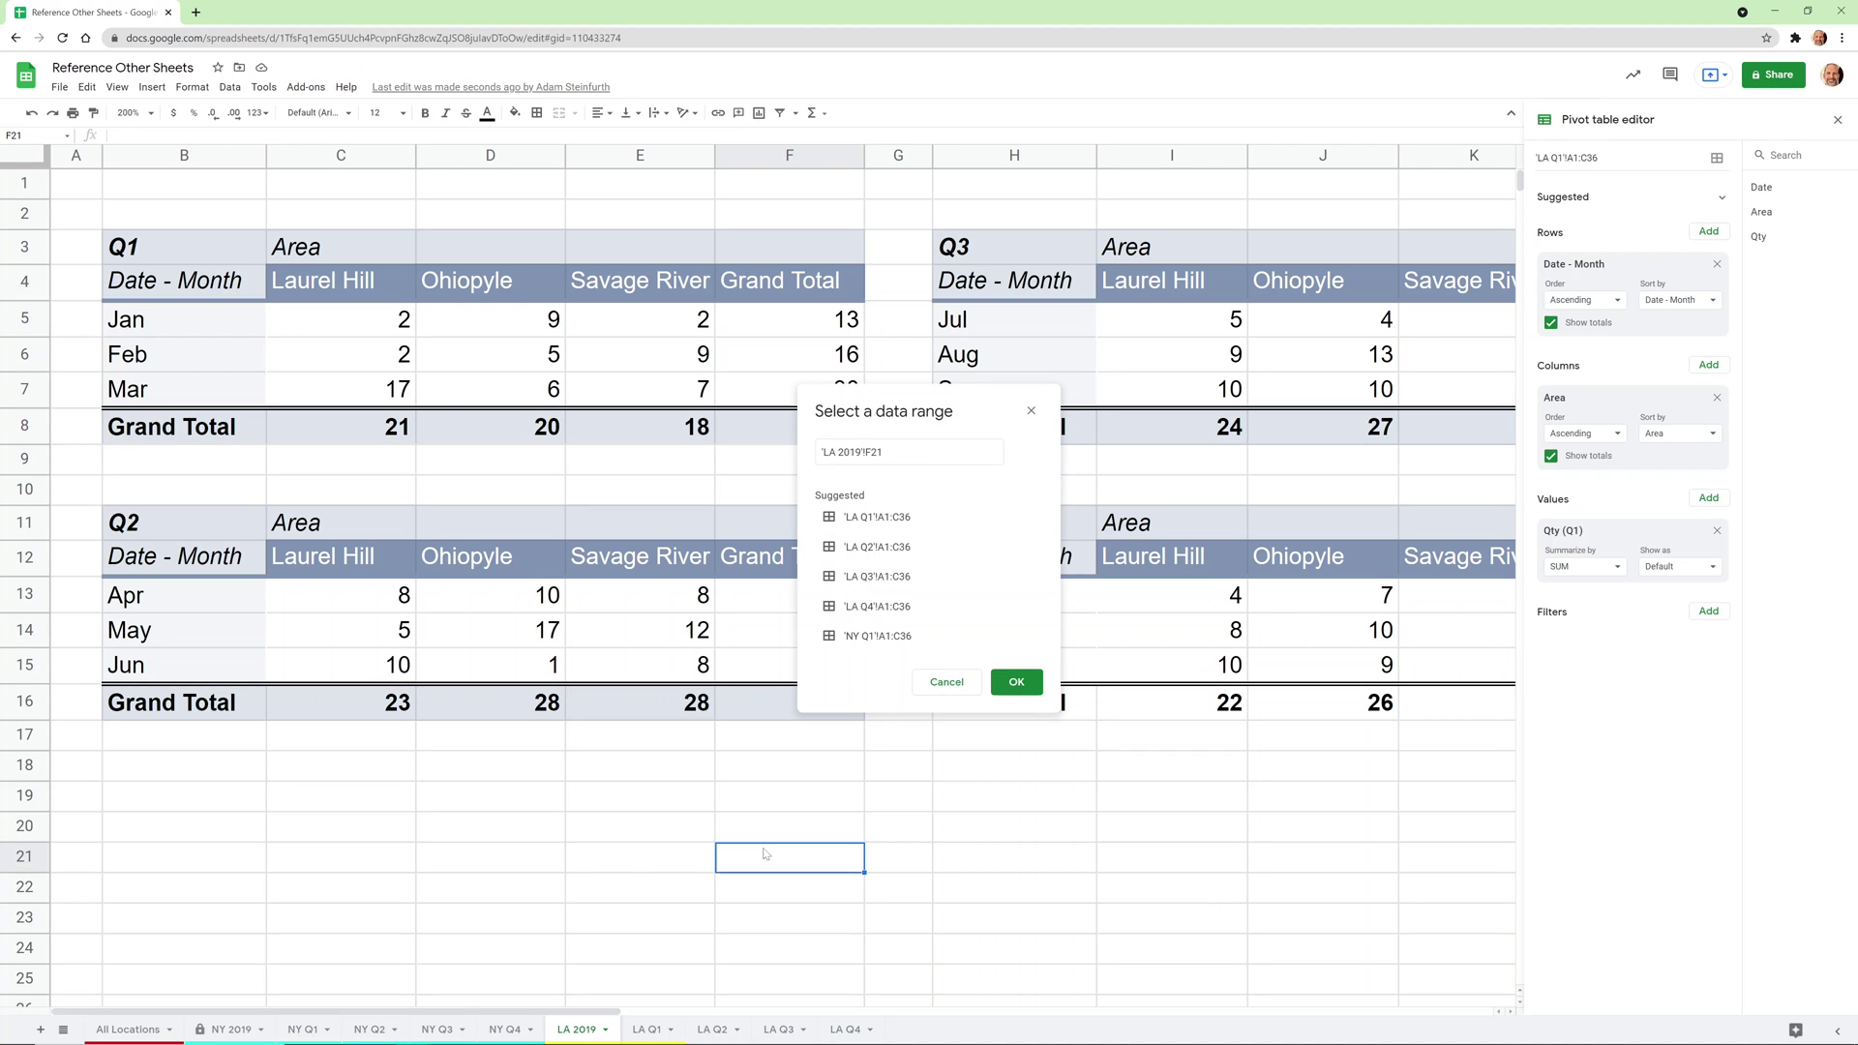
left_click(291, 1037)
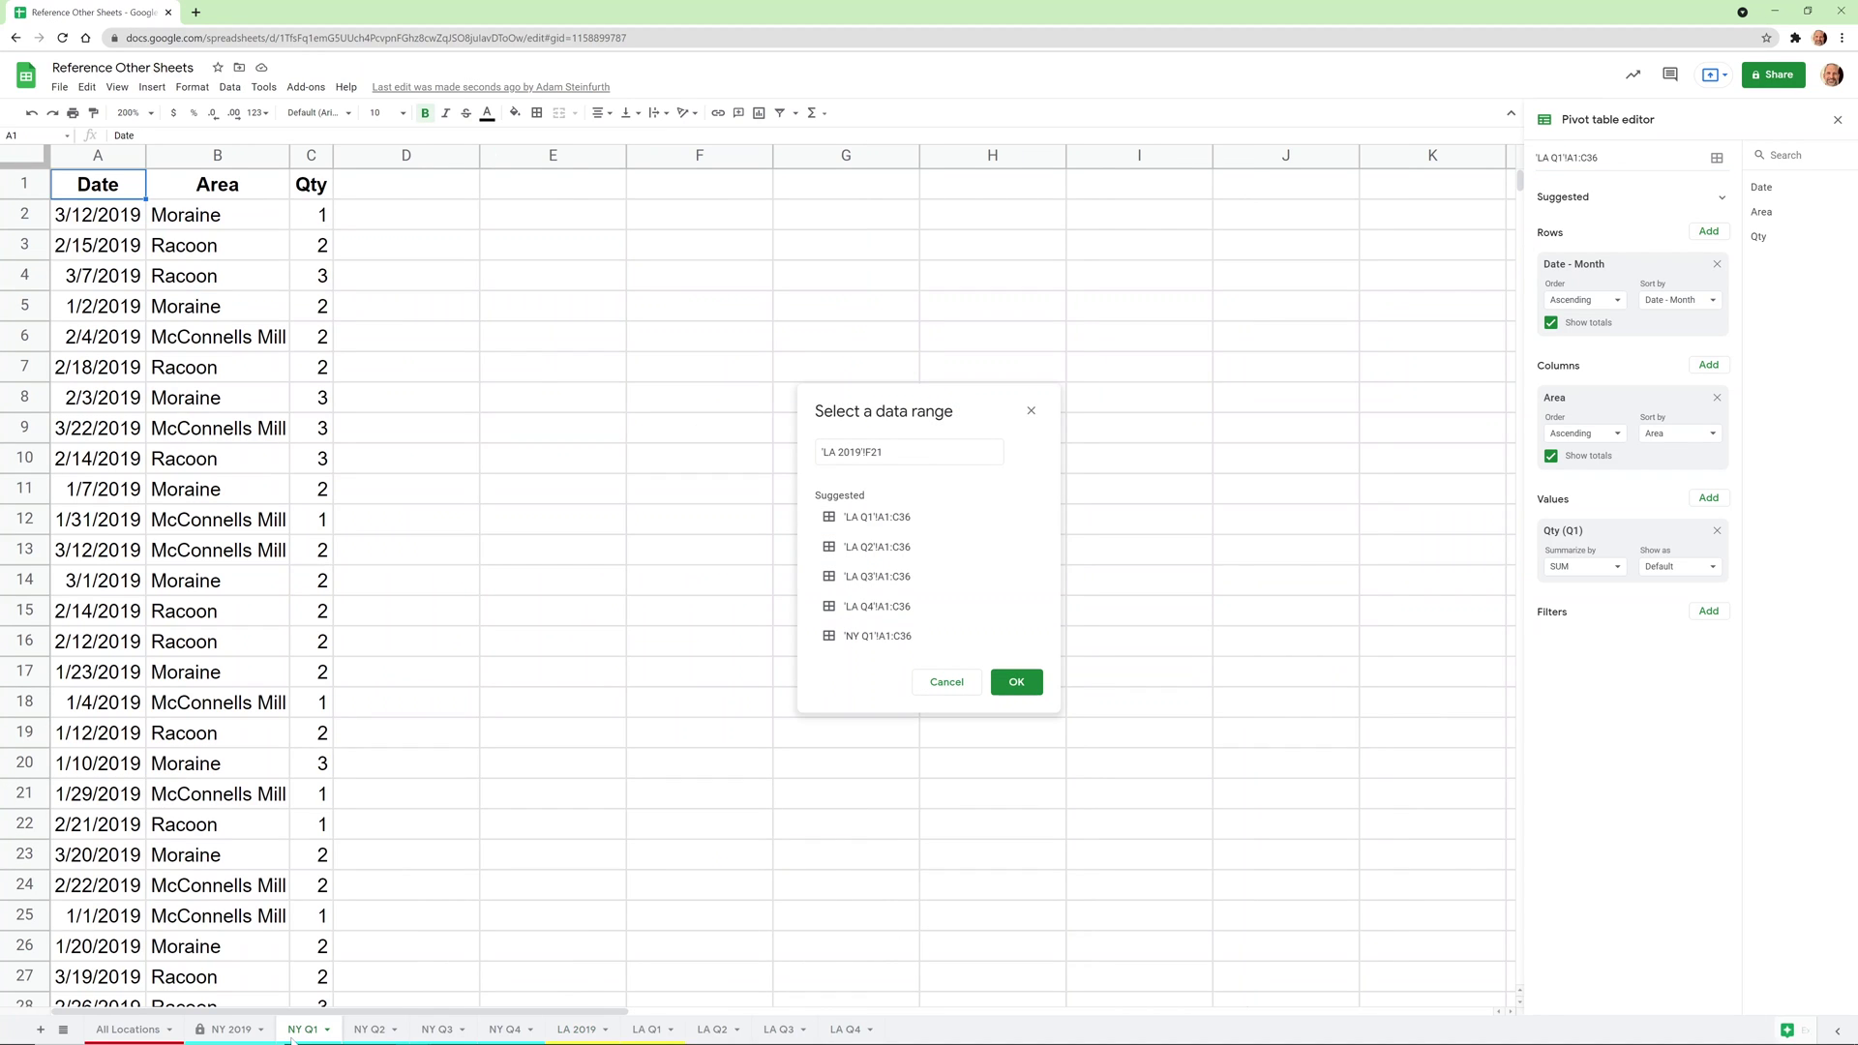
left_click(943, 683)
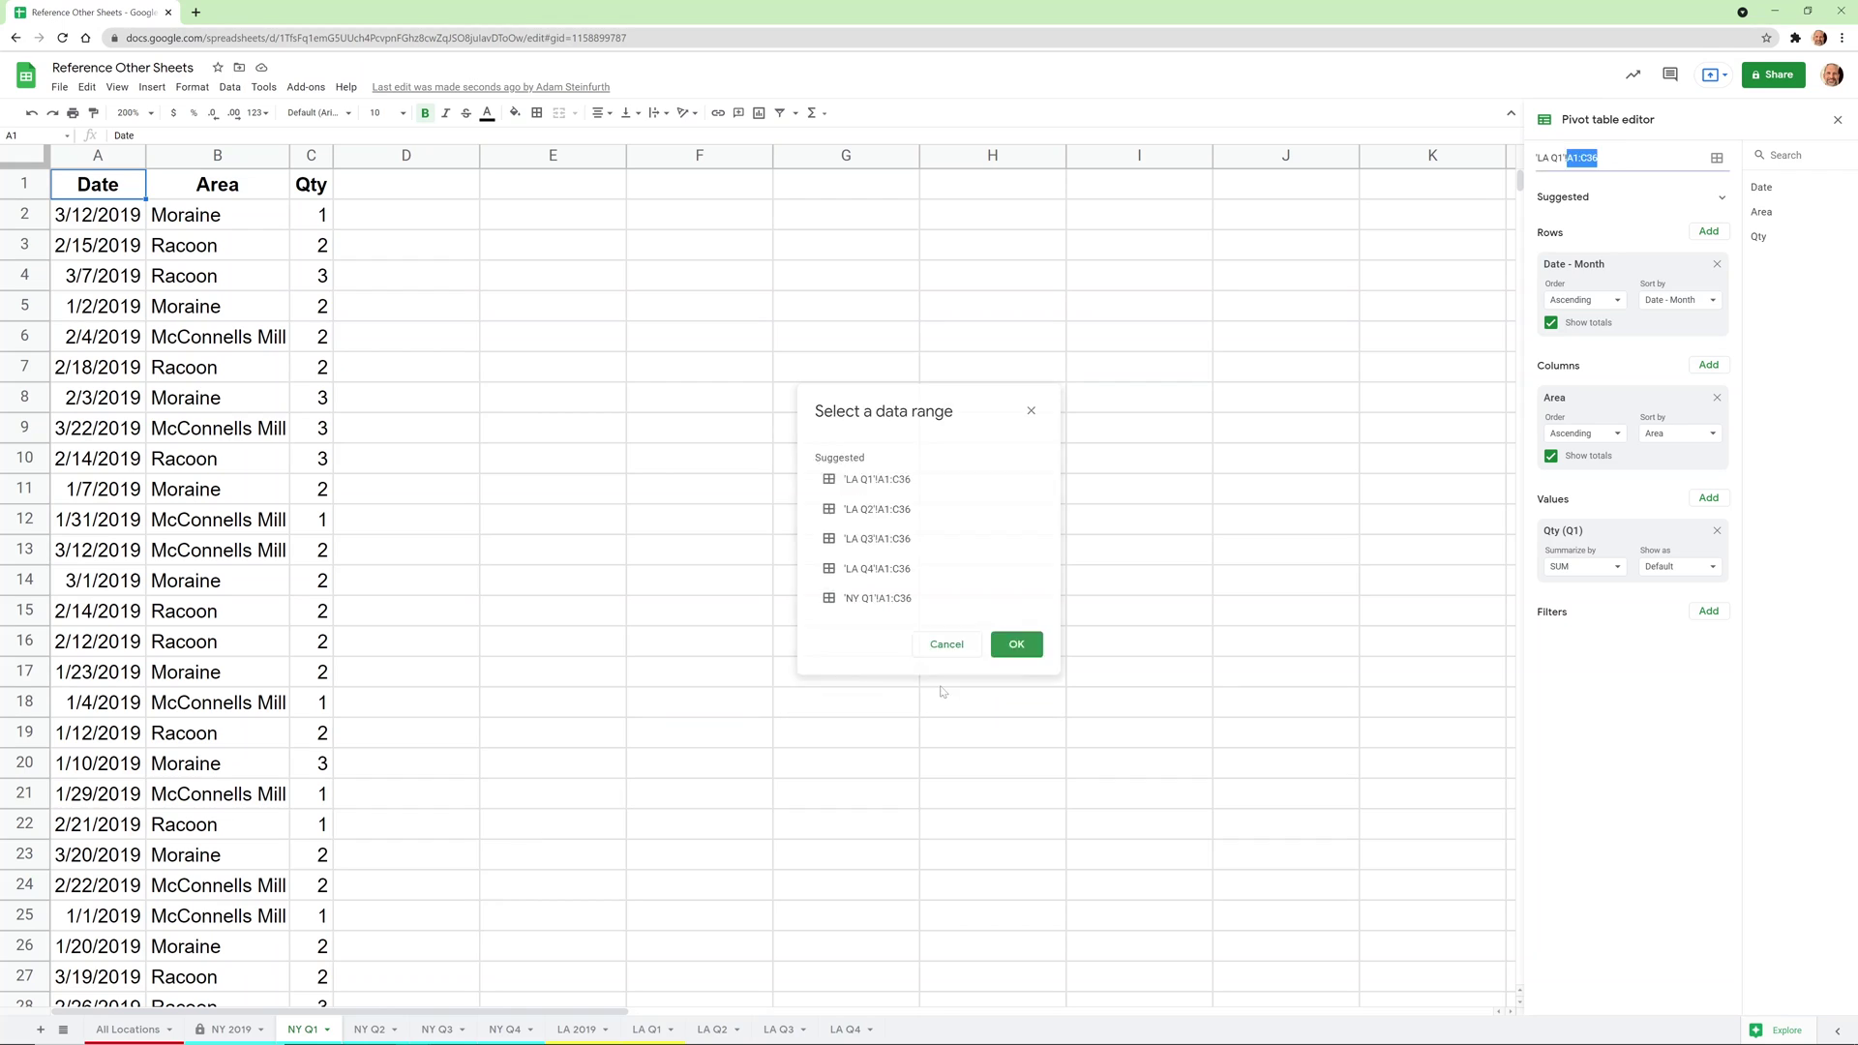
left_click(358, 1030)
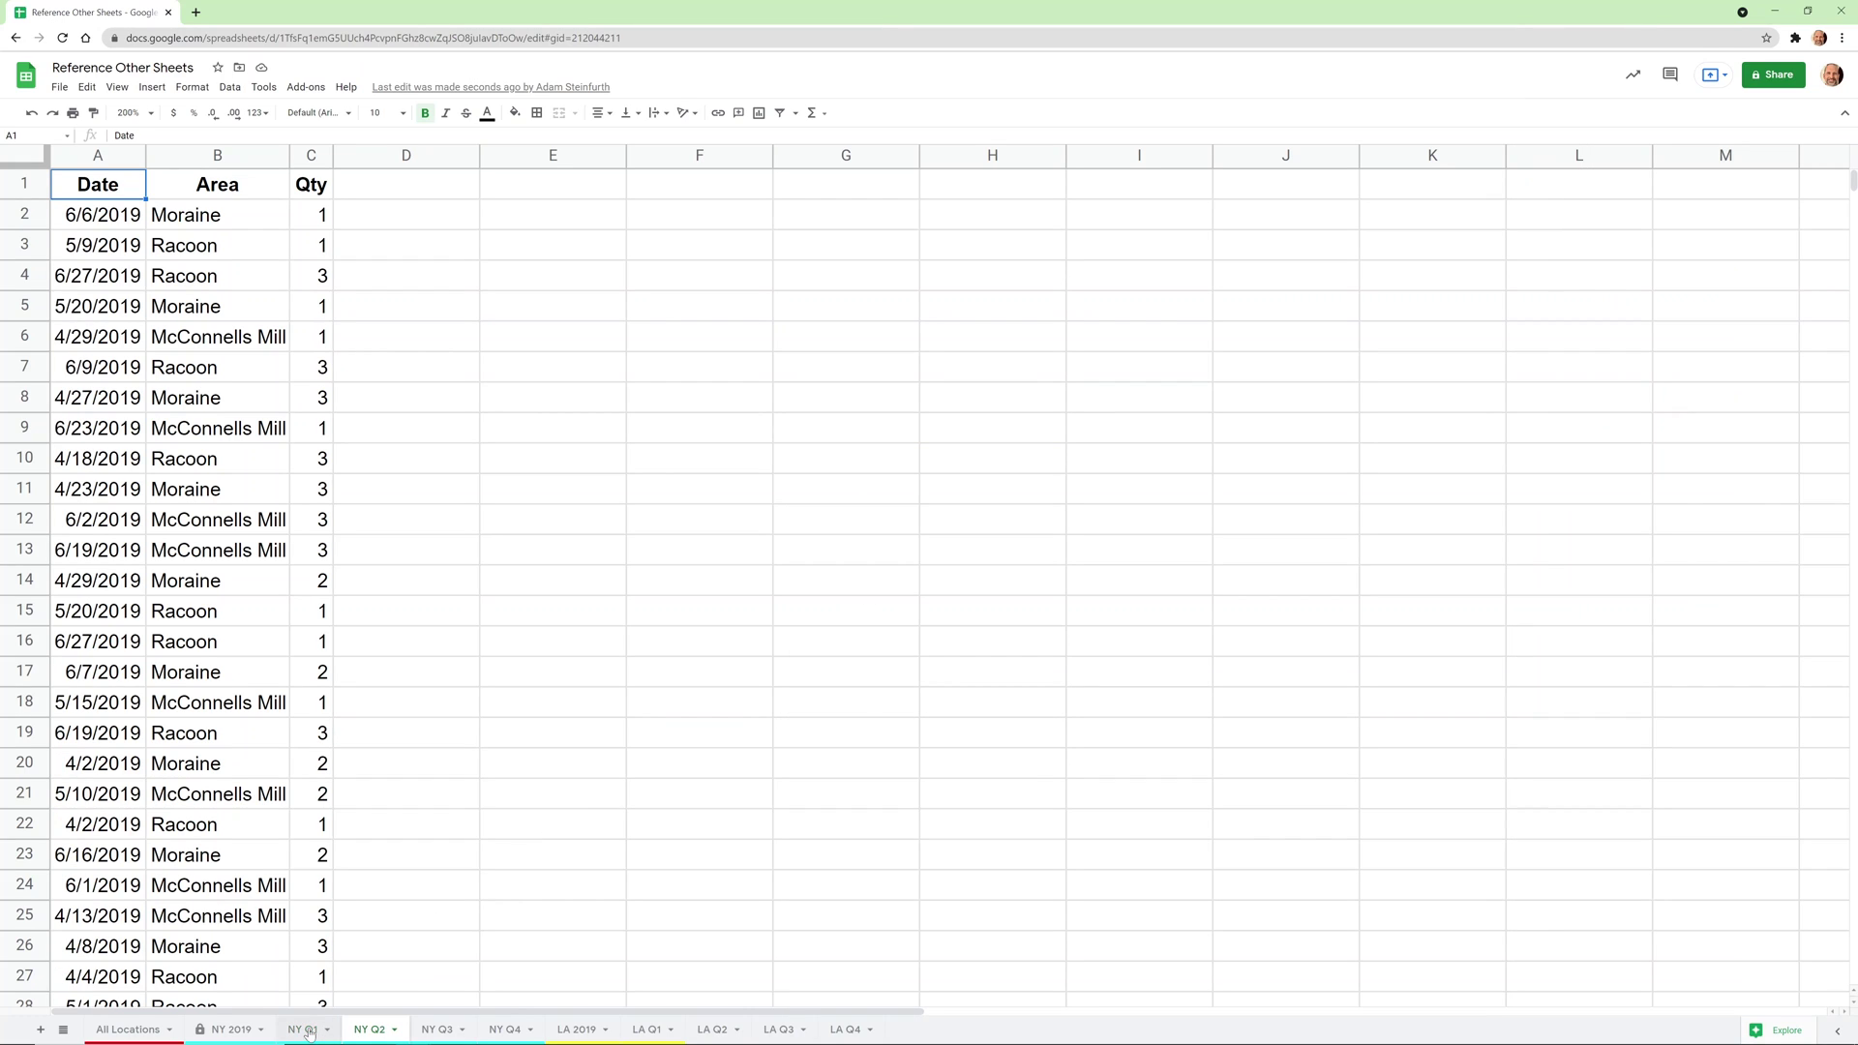
left_click(303, 1031)
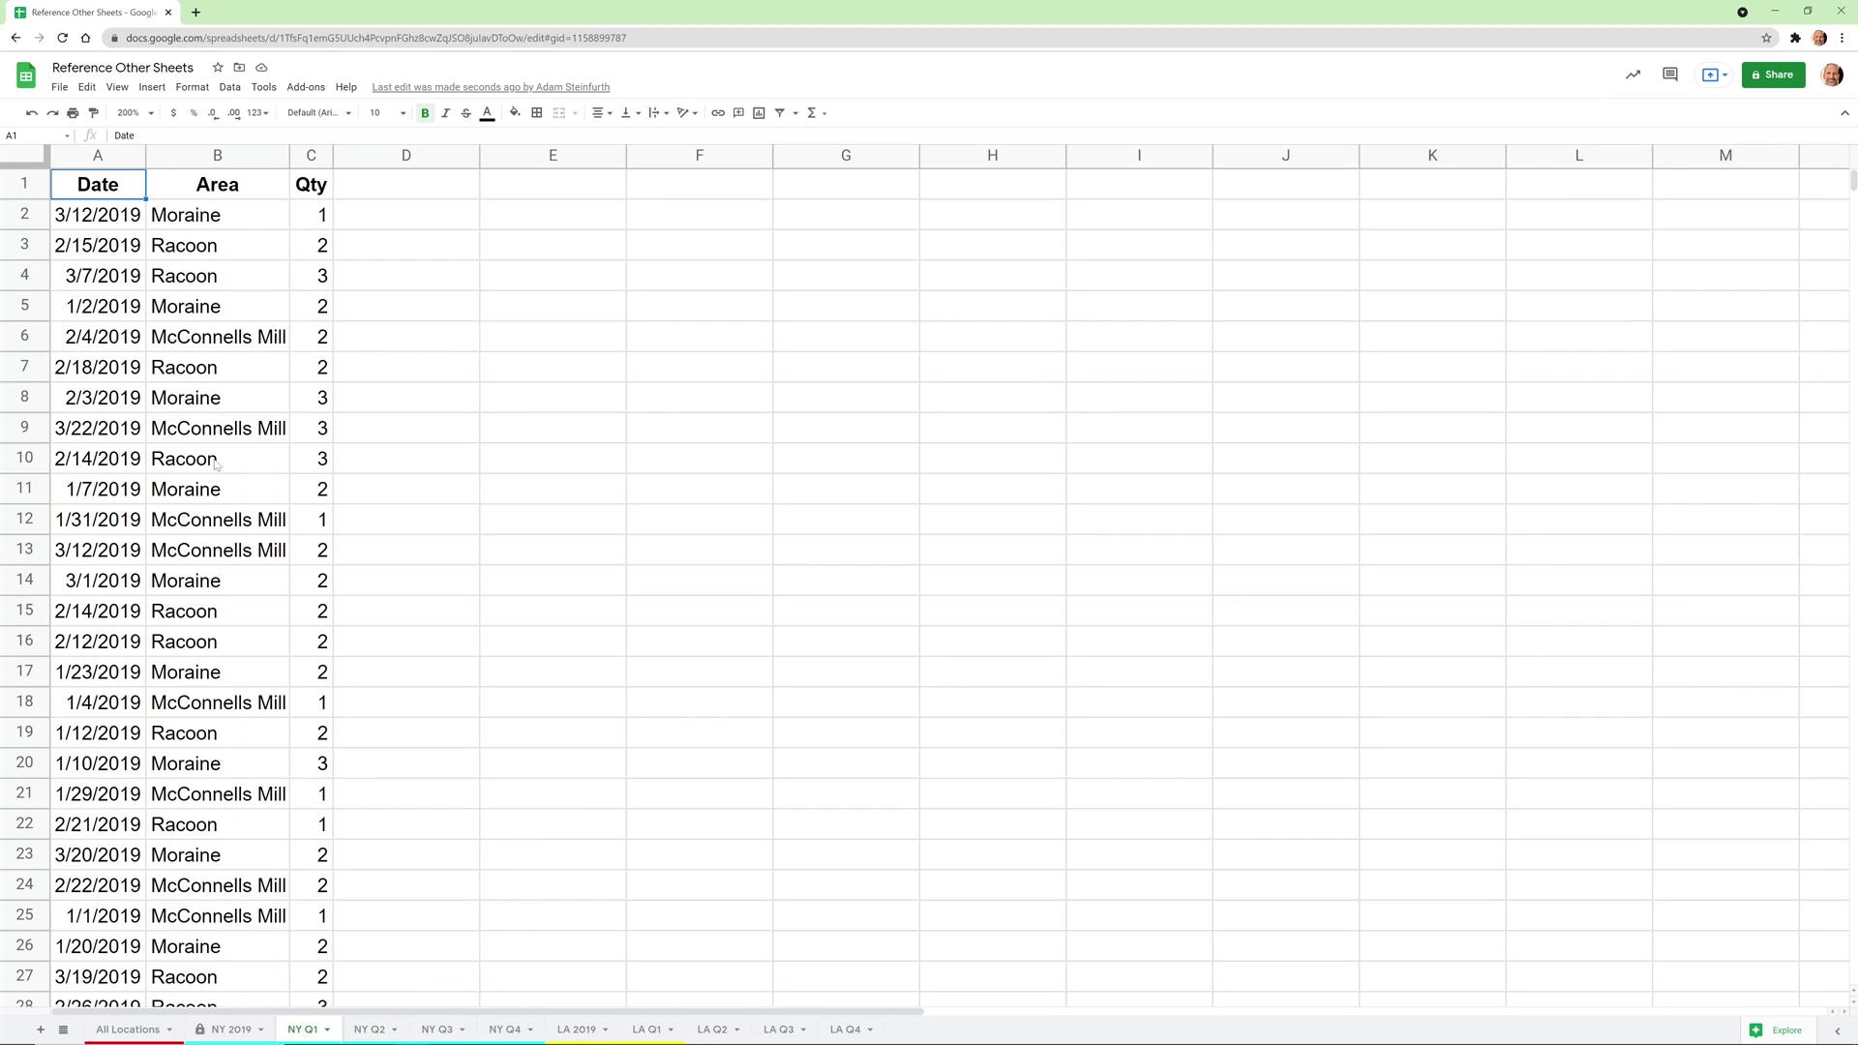
left_click(92, 223)
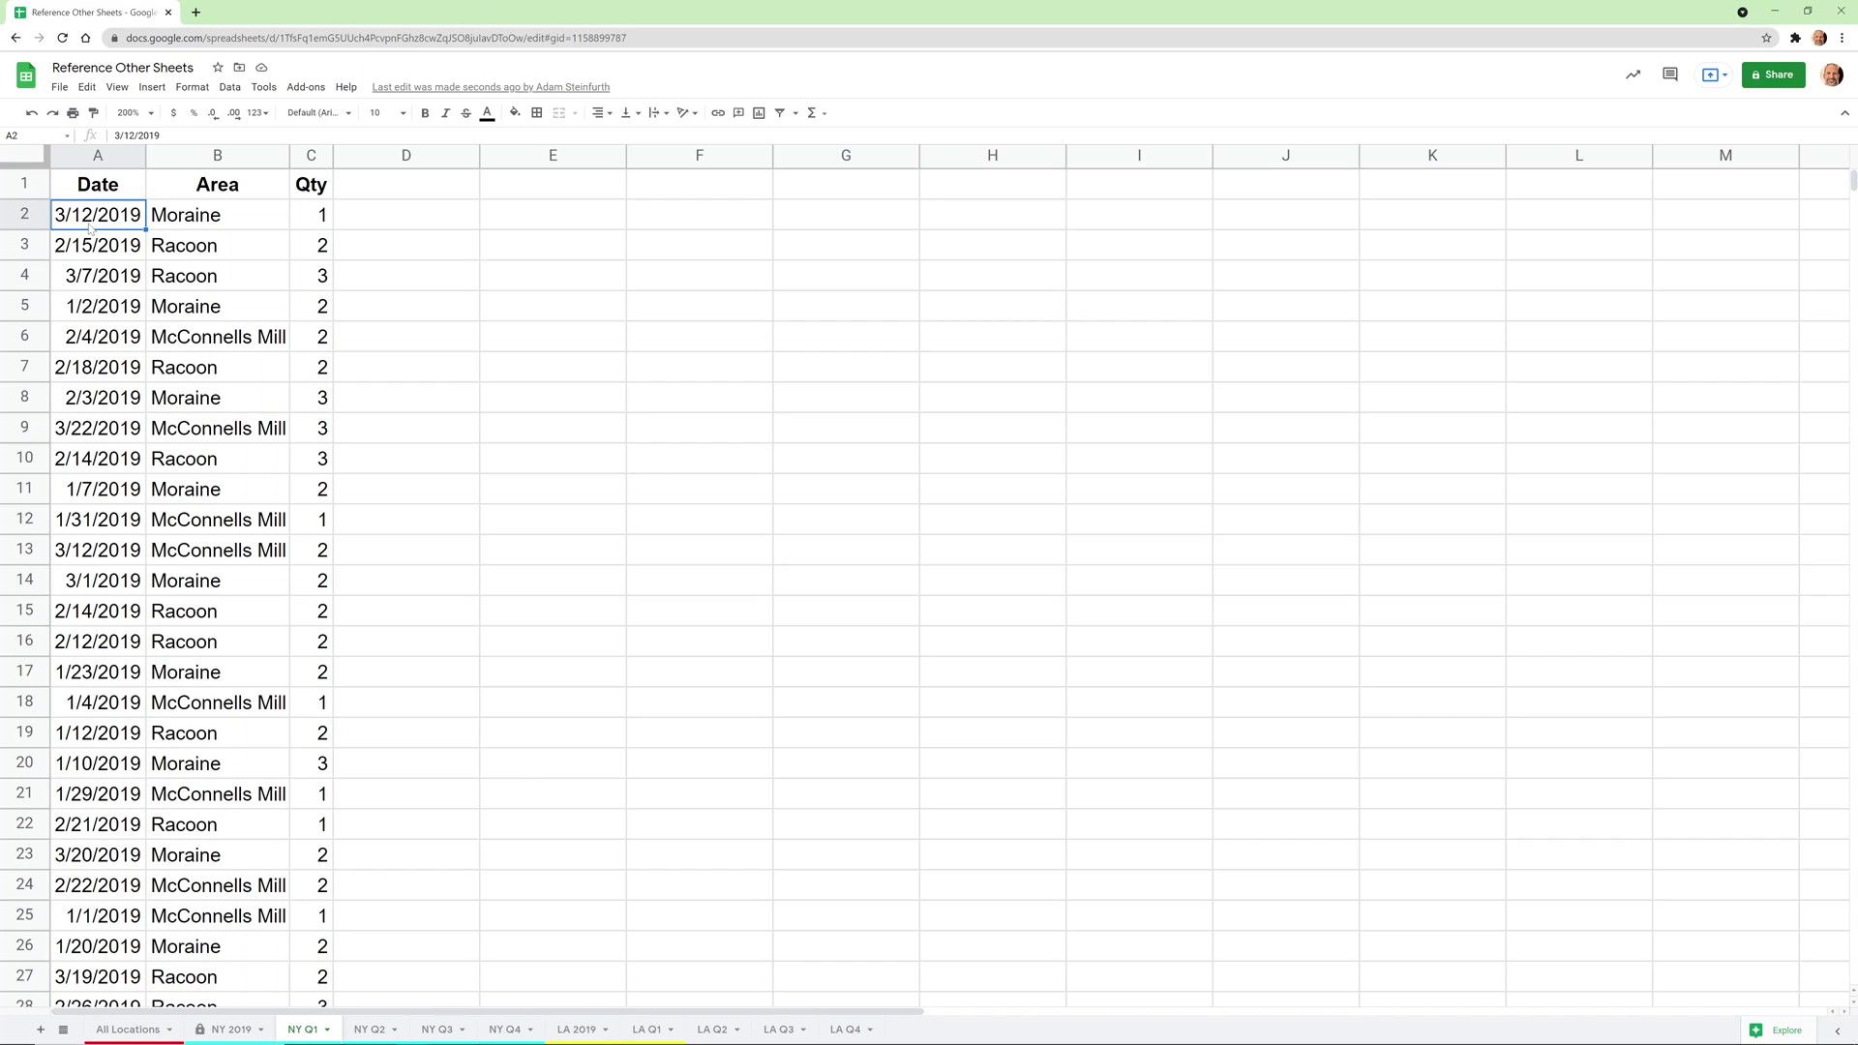
key("Down")
key("Down")
key("Down")
key("Down")
key("ctrl+Down")
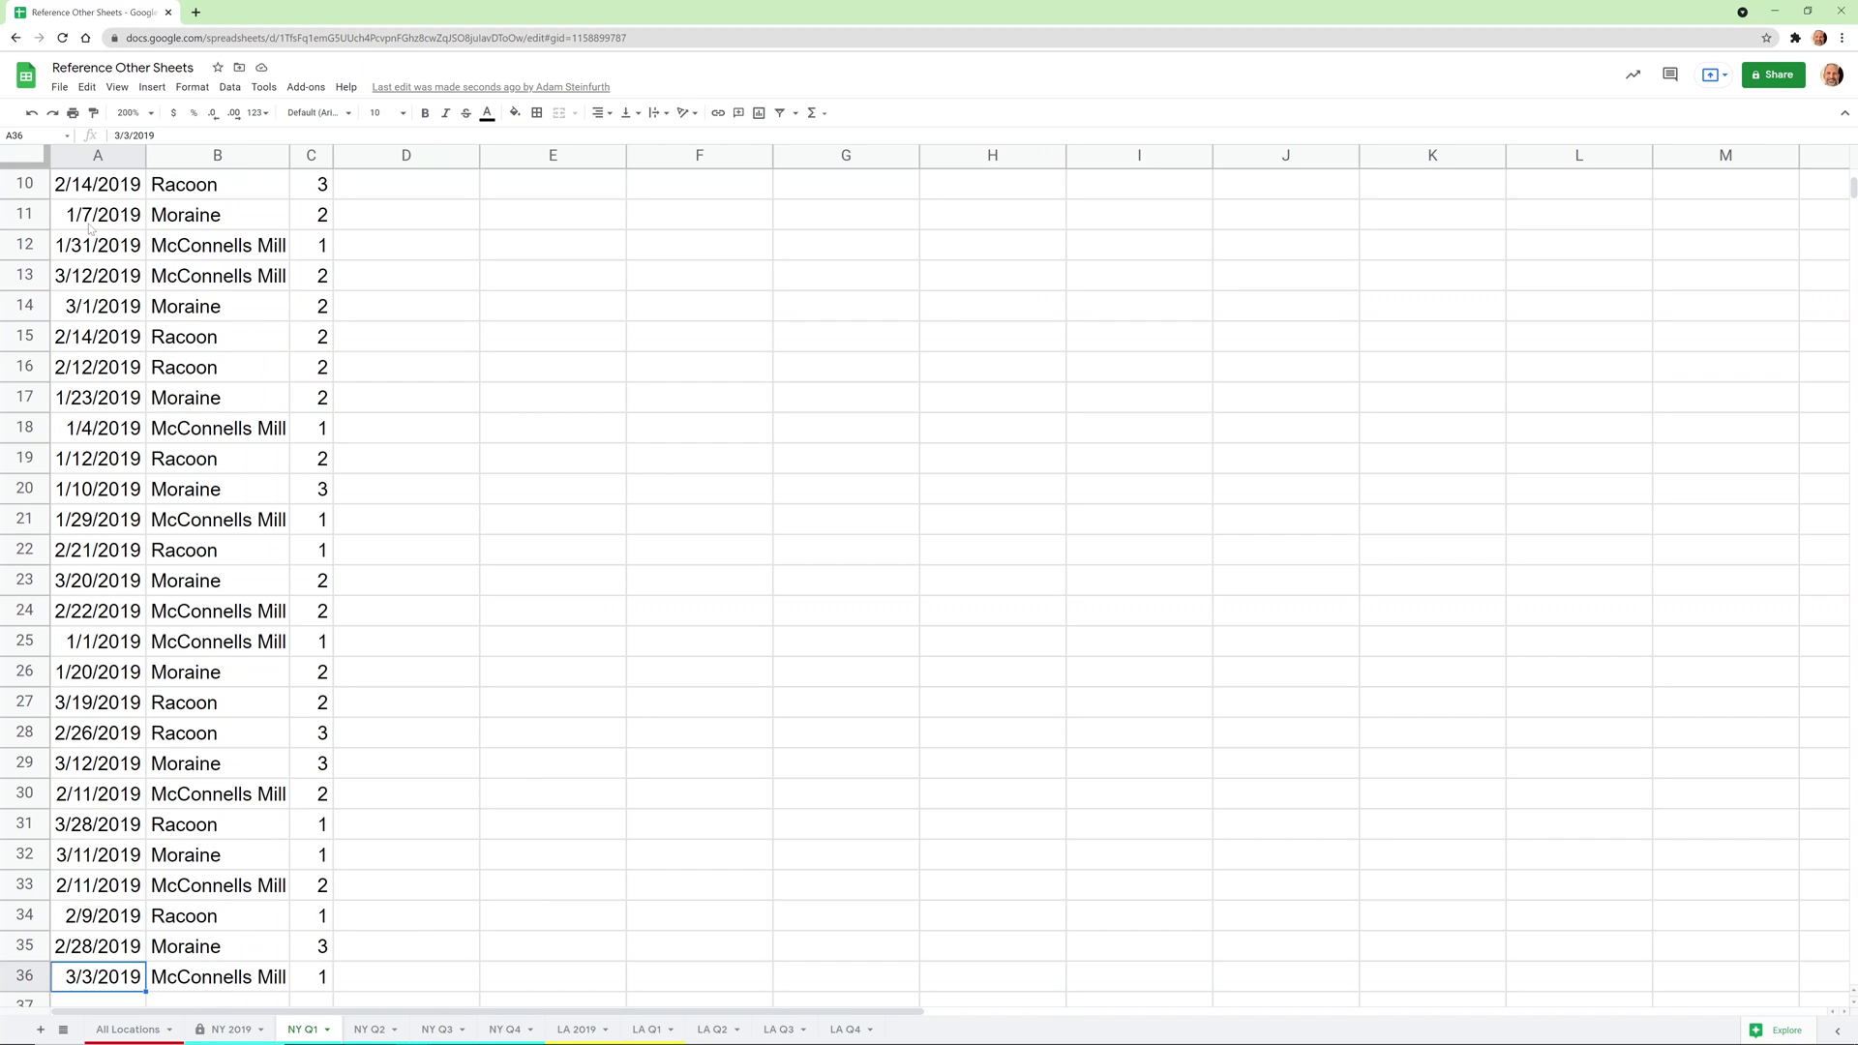
key("ctrl+Up")
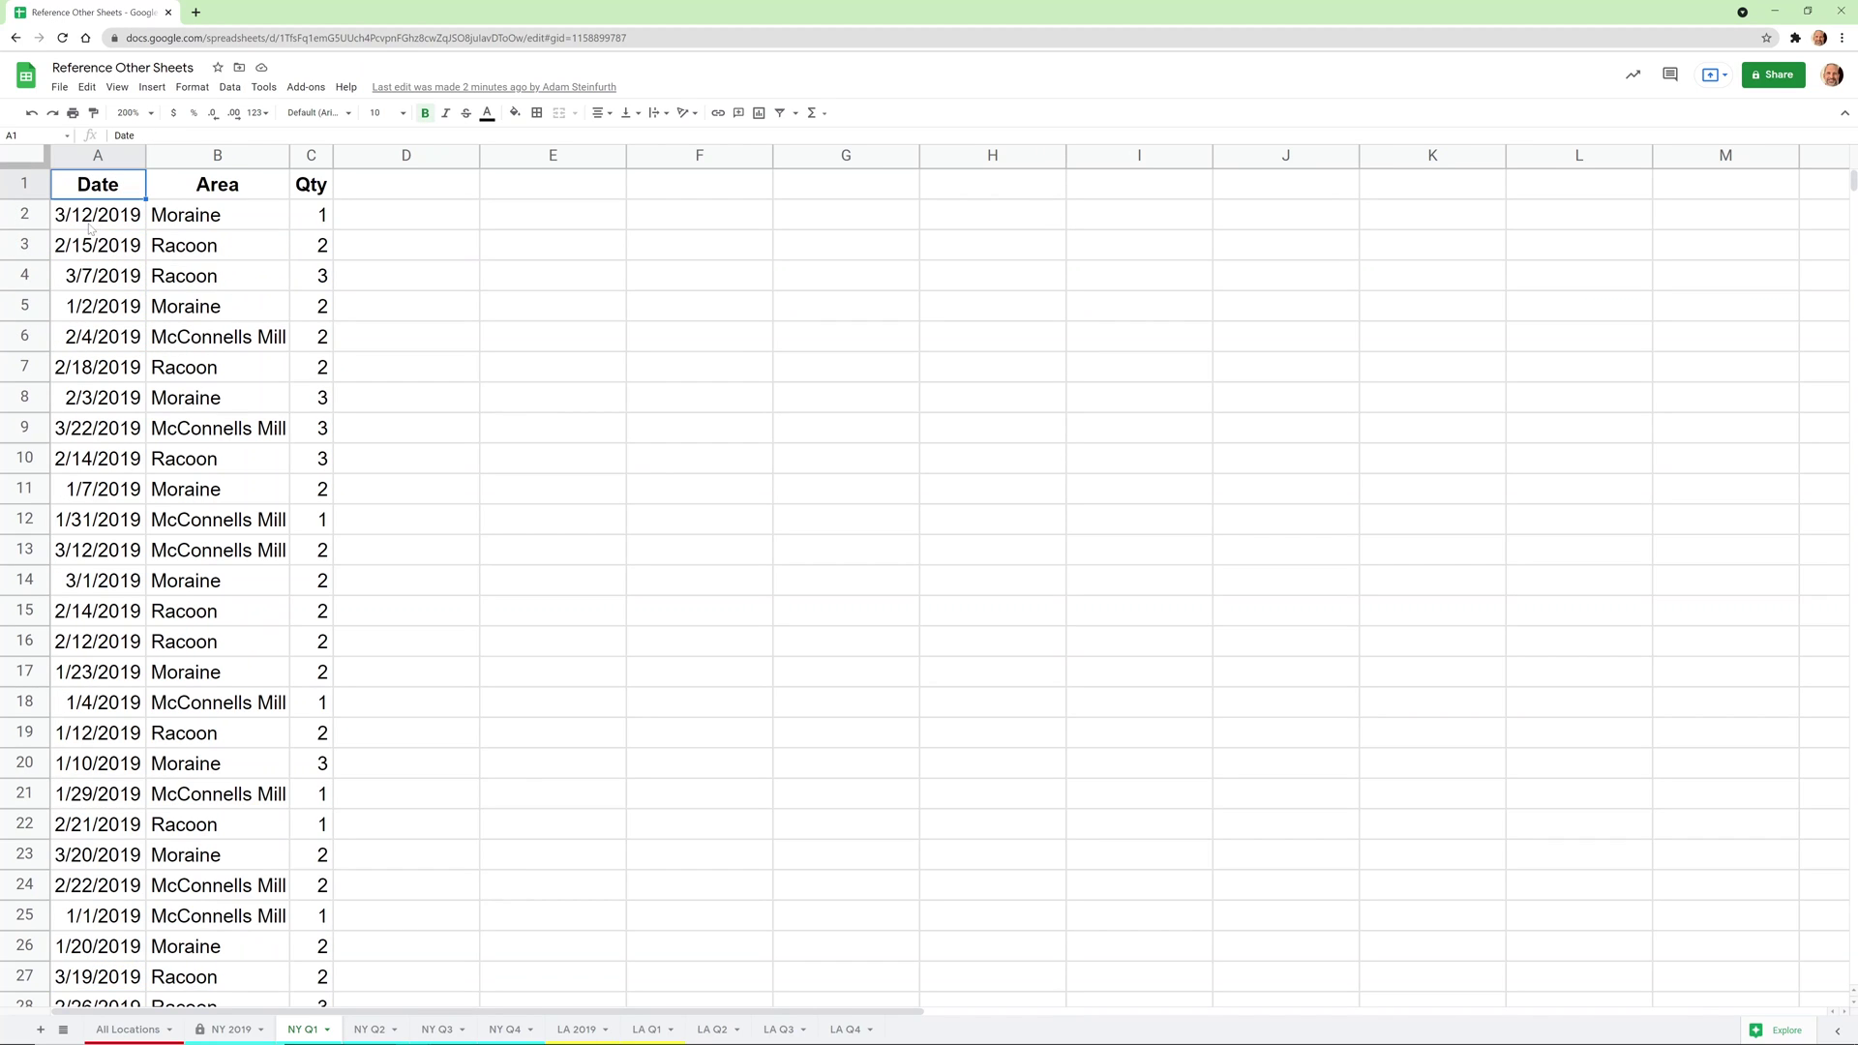
On All Locations, enter =SORT('NY Q1'!A1:C36,1,TRUE) in cell D27.
left_click(148, 1032)
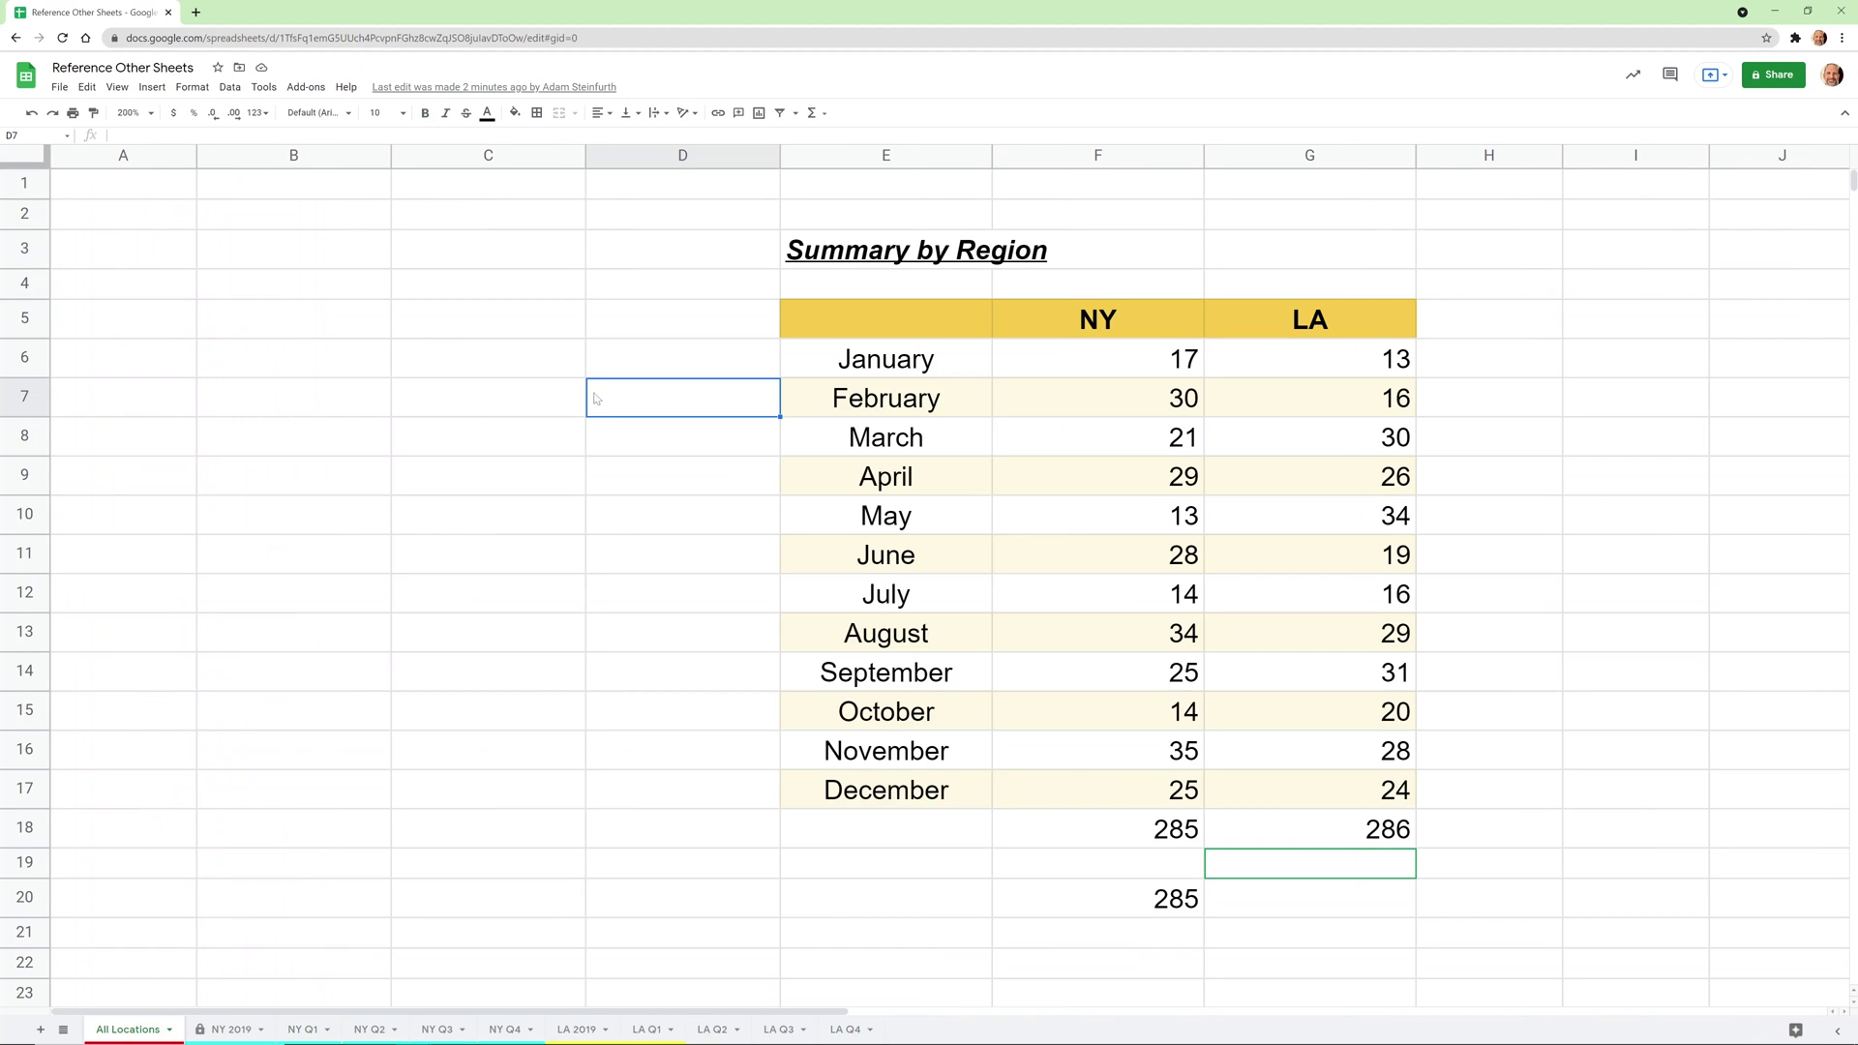
scroll(592, 401, "down", 2)
scroll(592, 401, "up", 2)
scroll(586, 405, "down", 5)
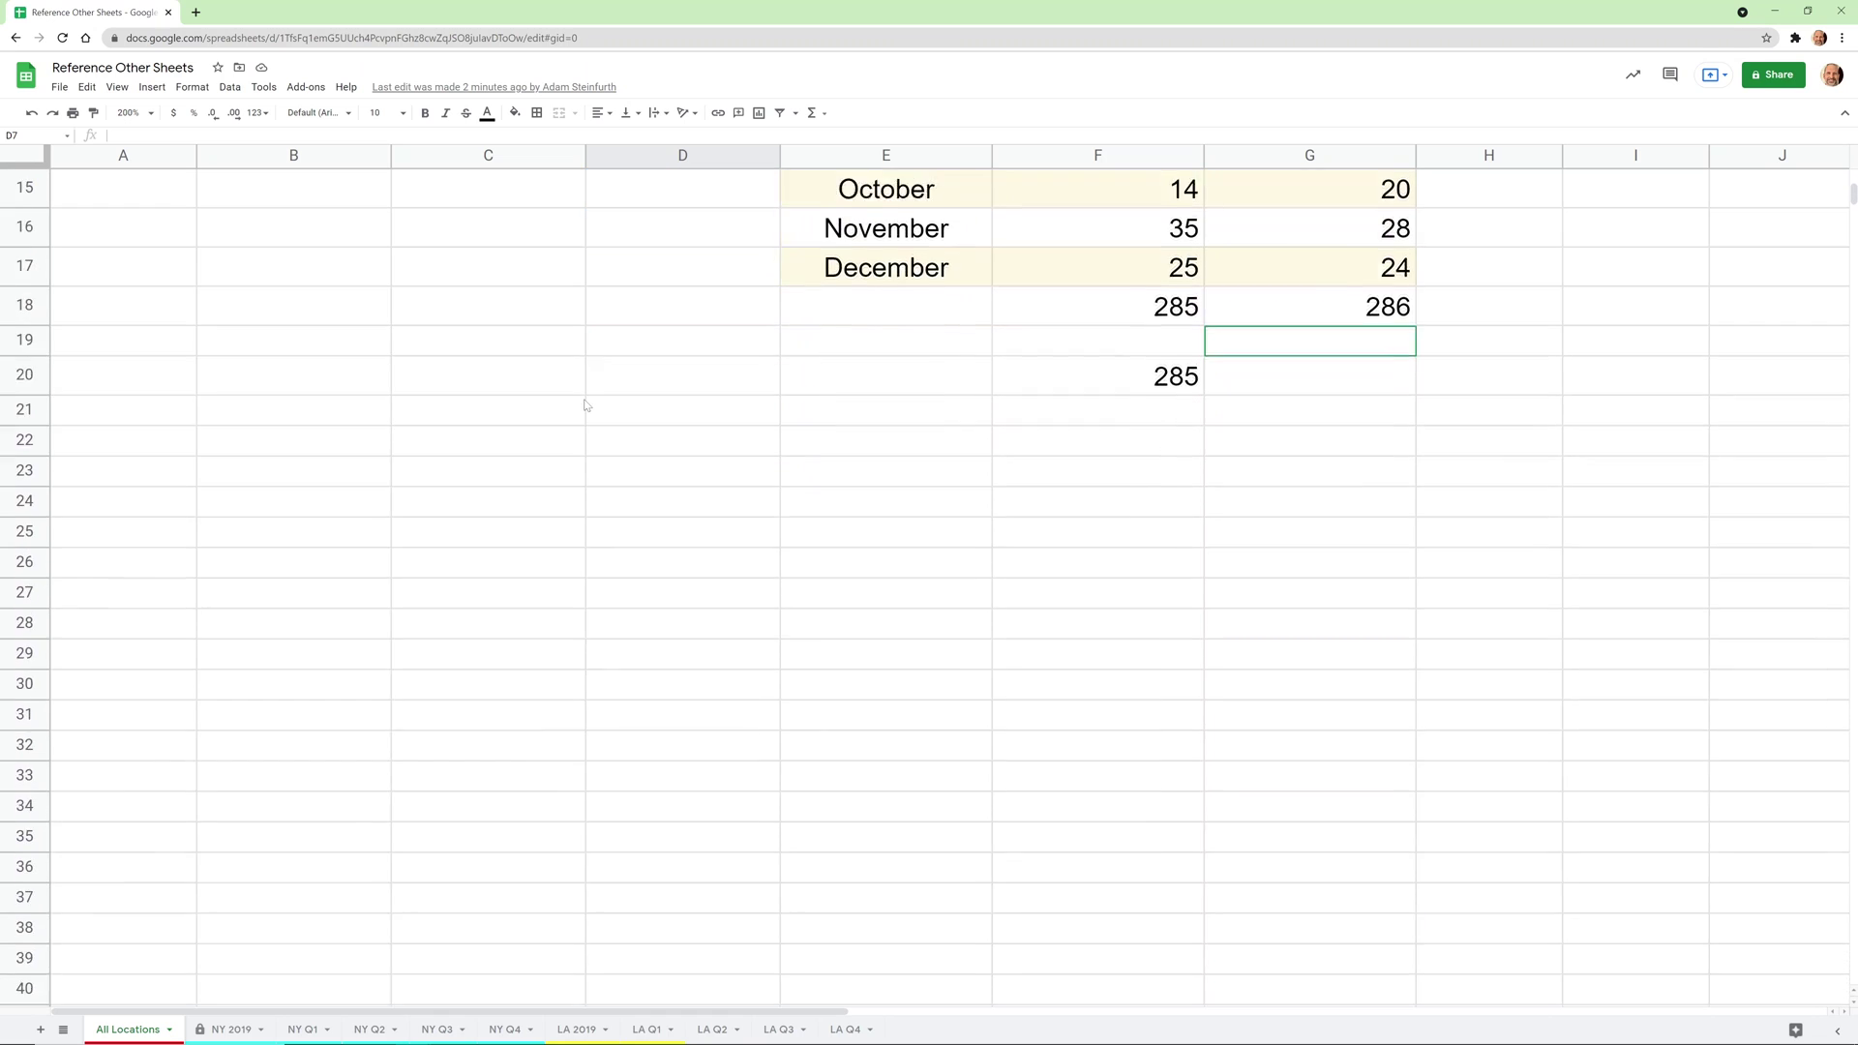
scroll(585, 404, "down", 1)
left_click(666, 254)
type("=")
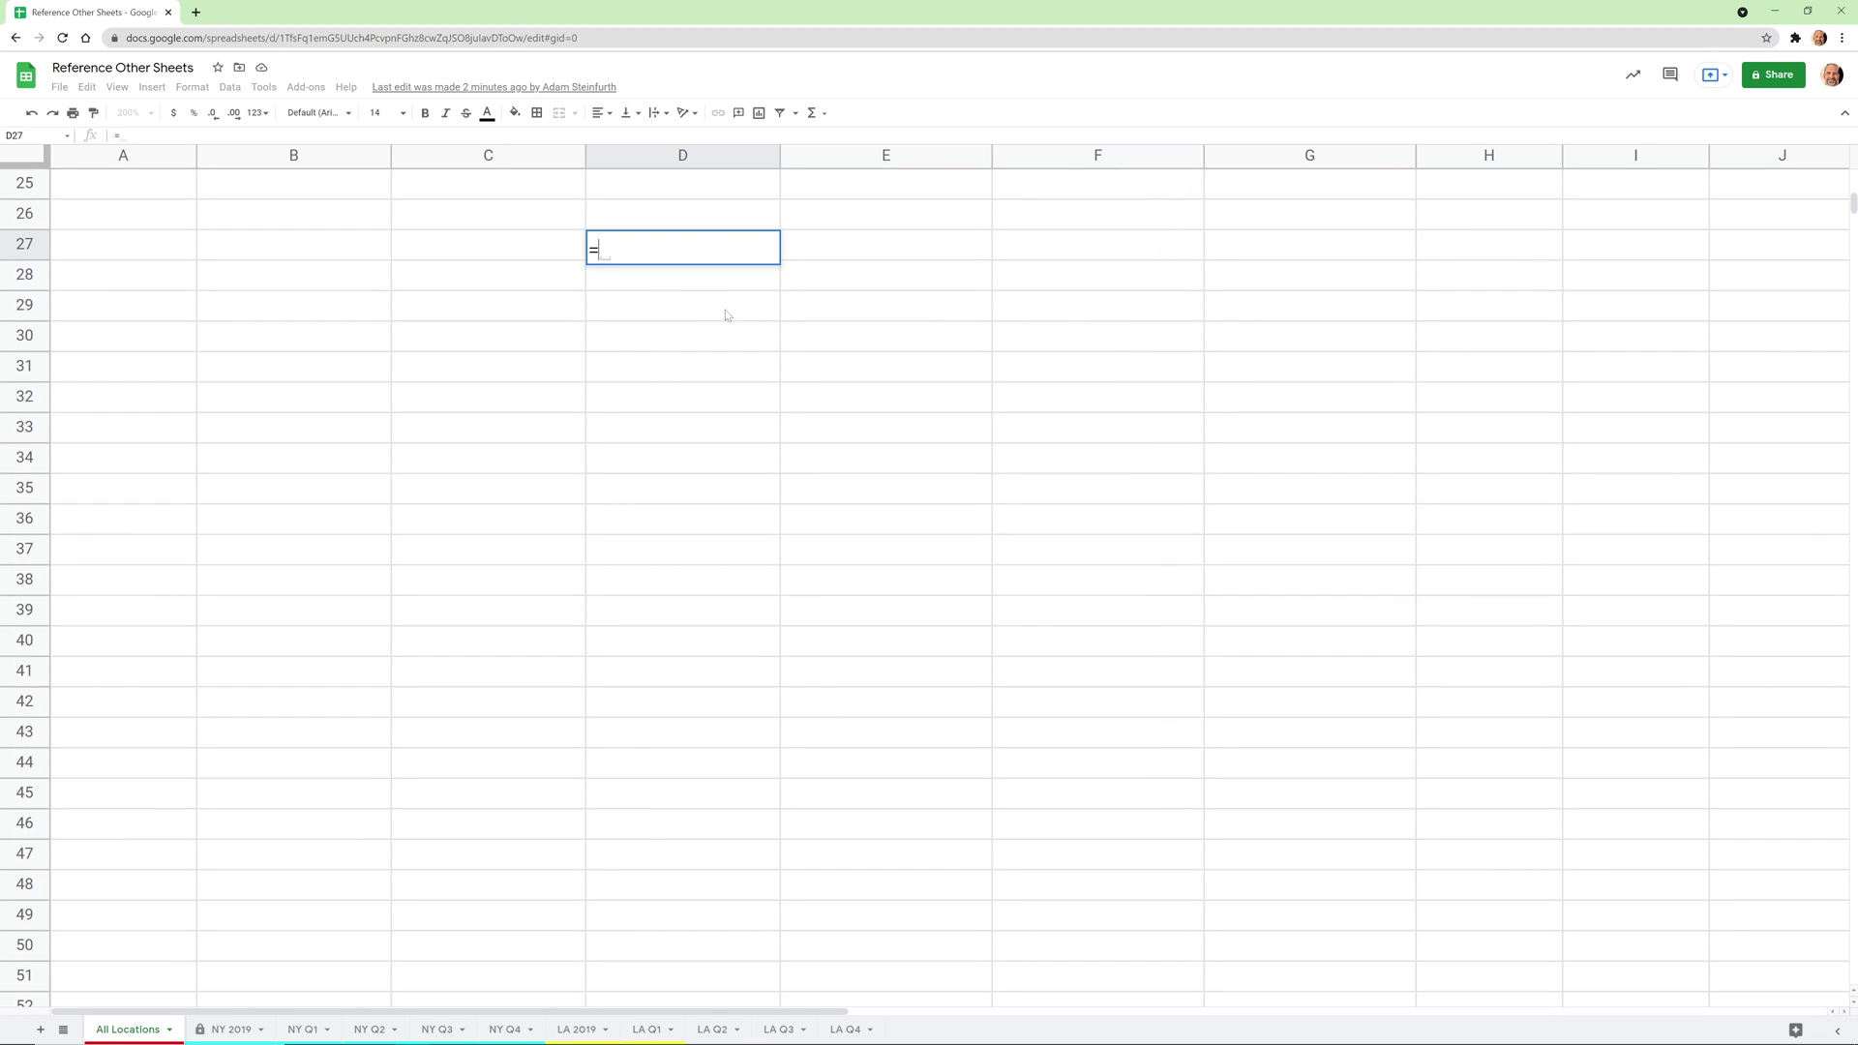
type("SO")
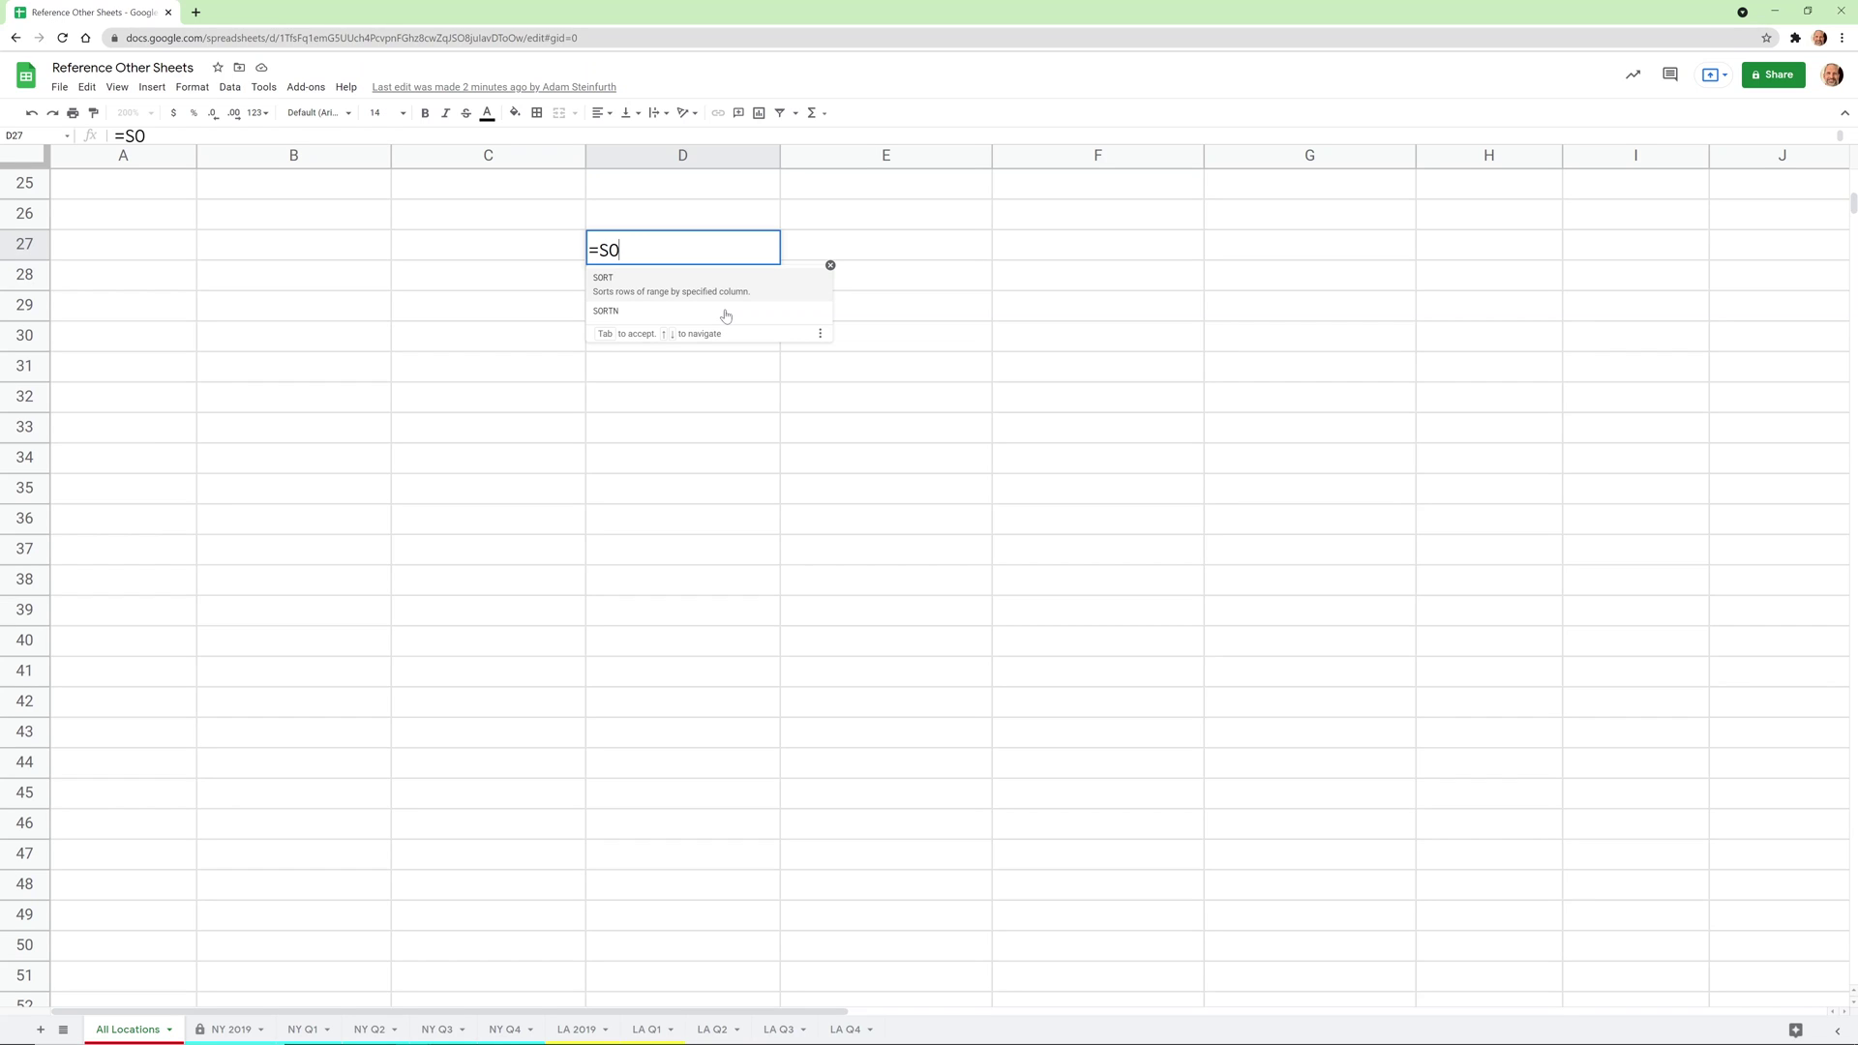
type("RT")
type("(")
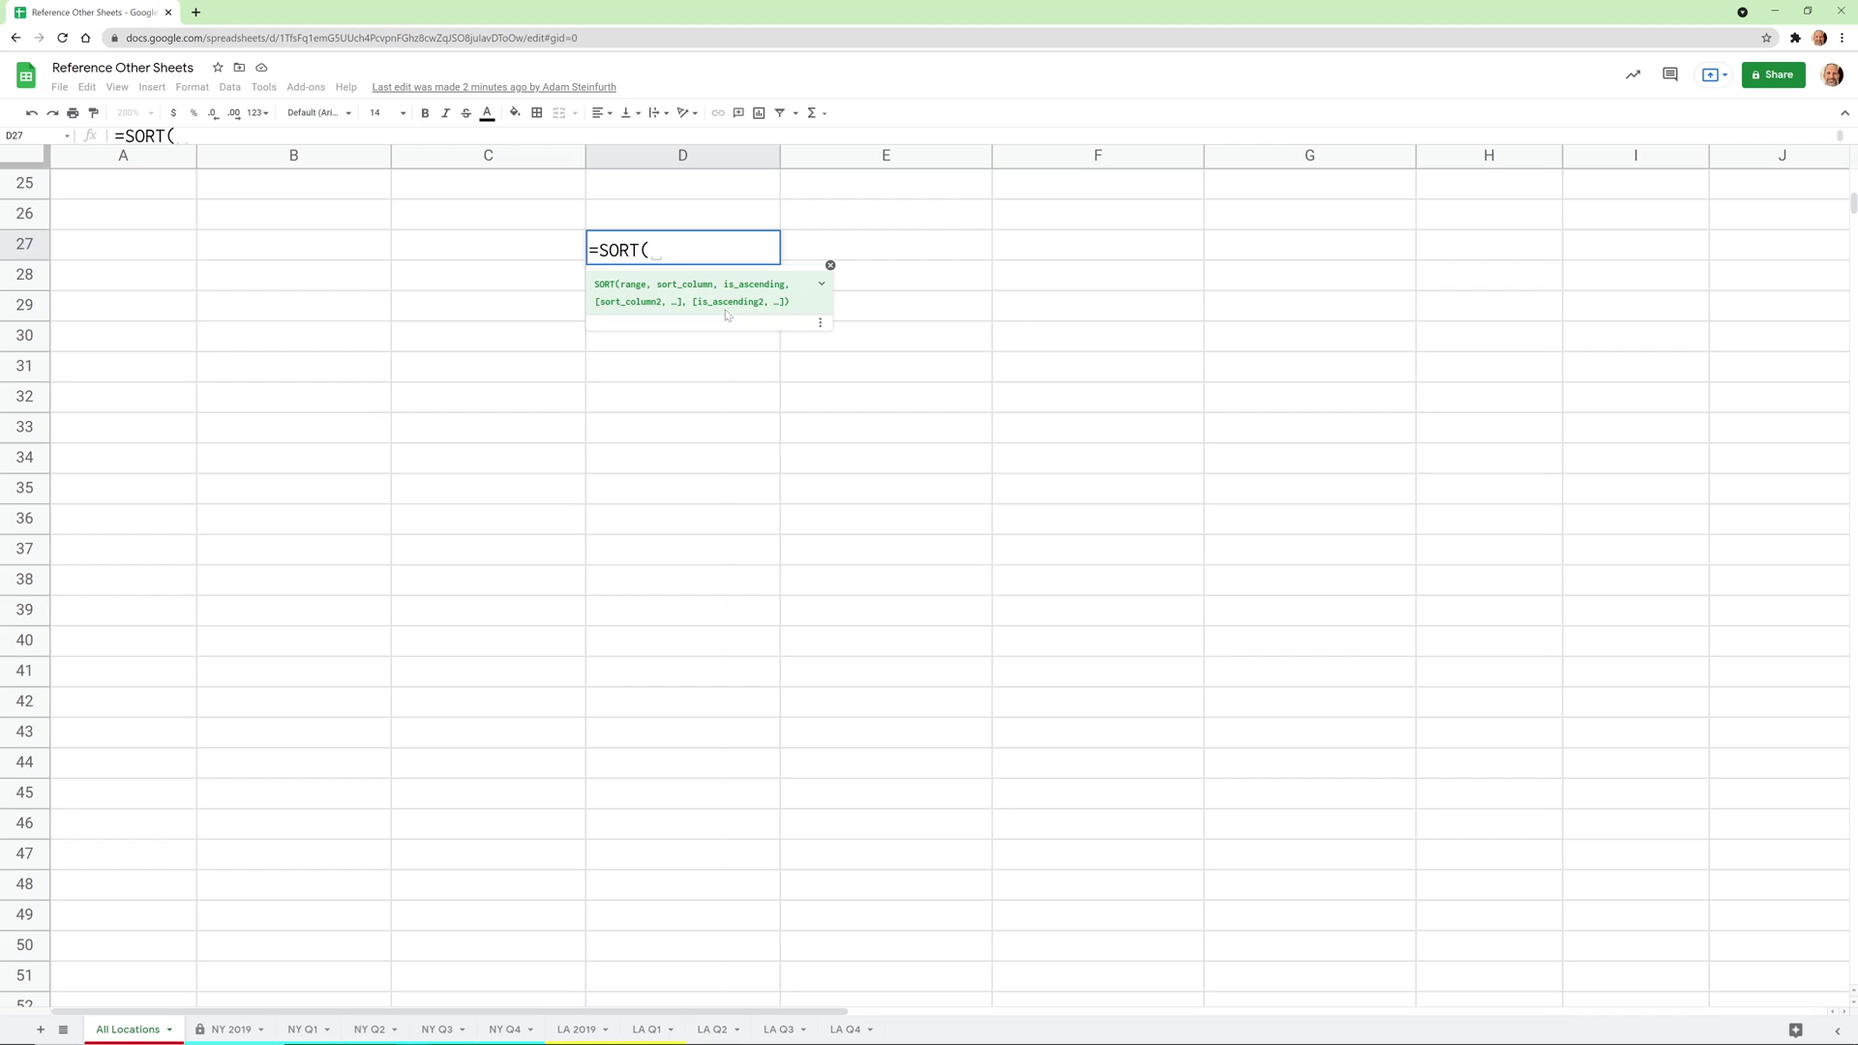
type("'")
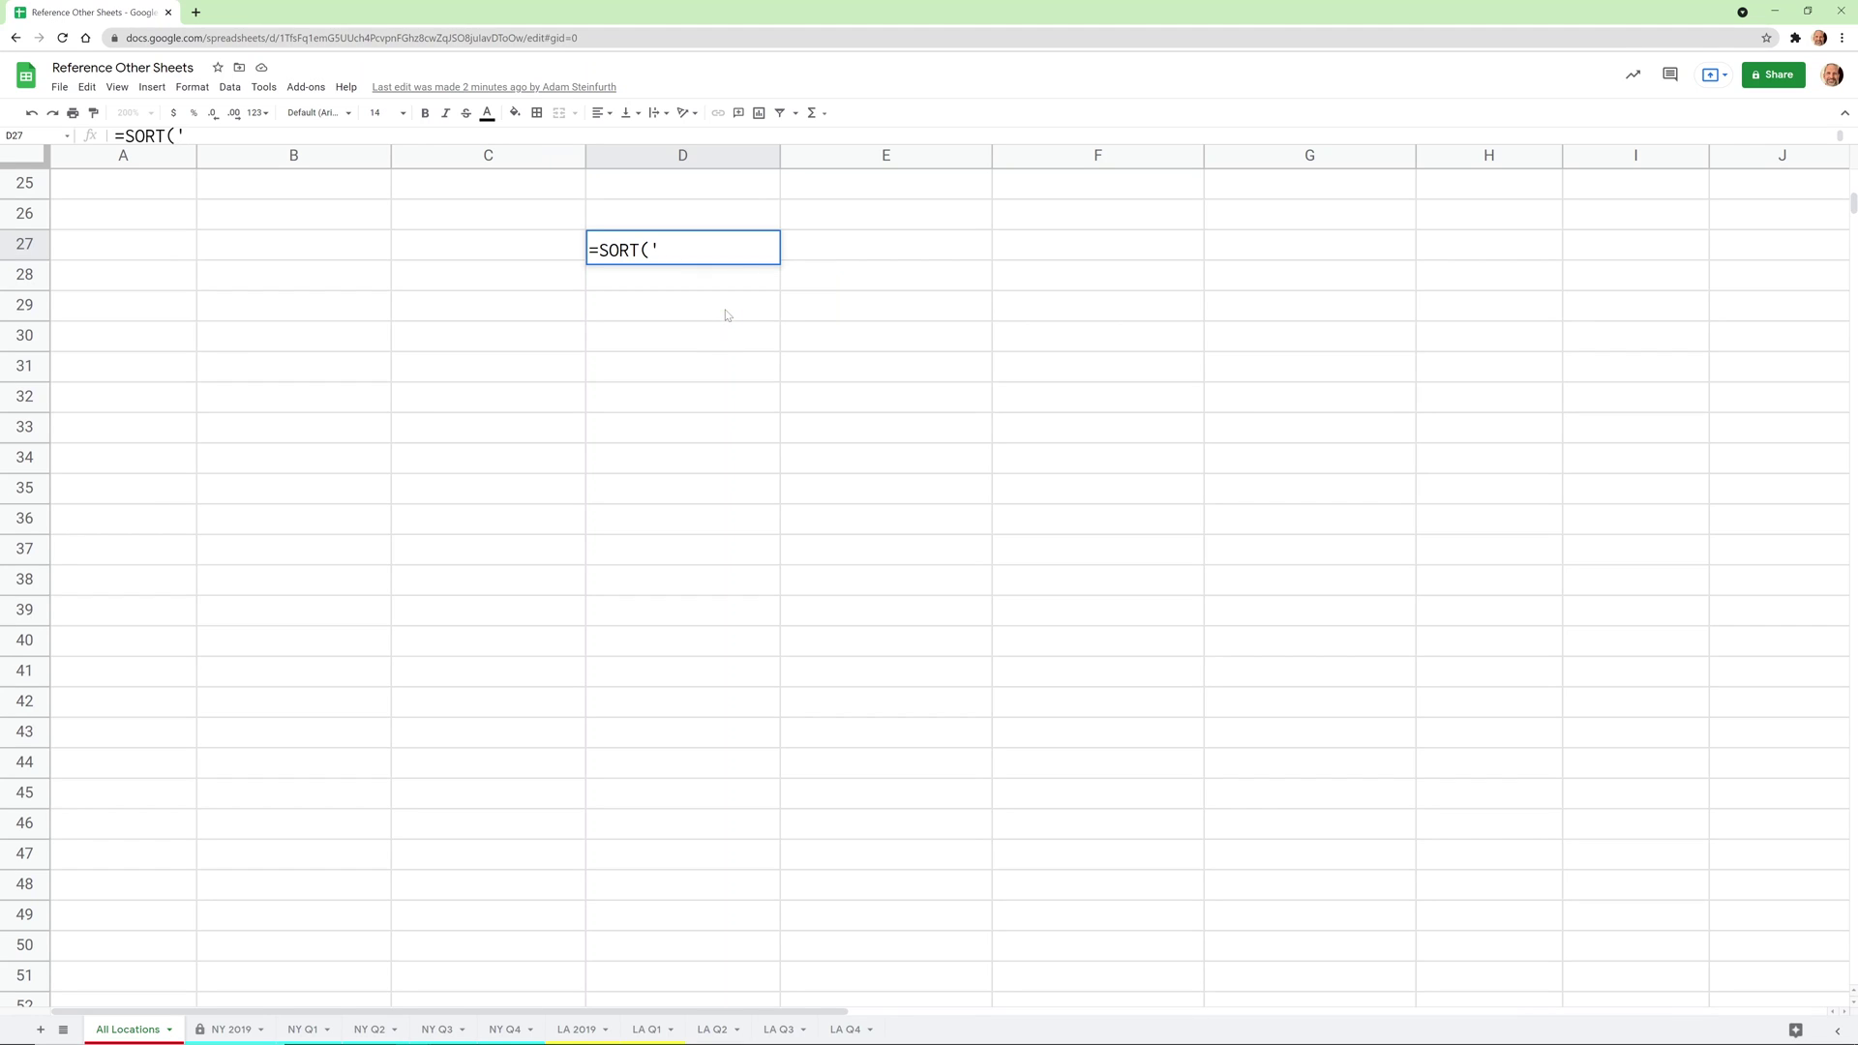
type("NY ")
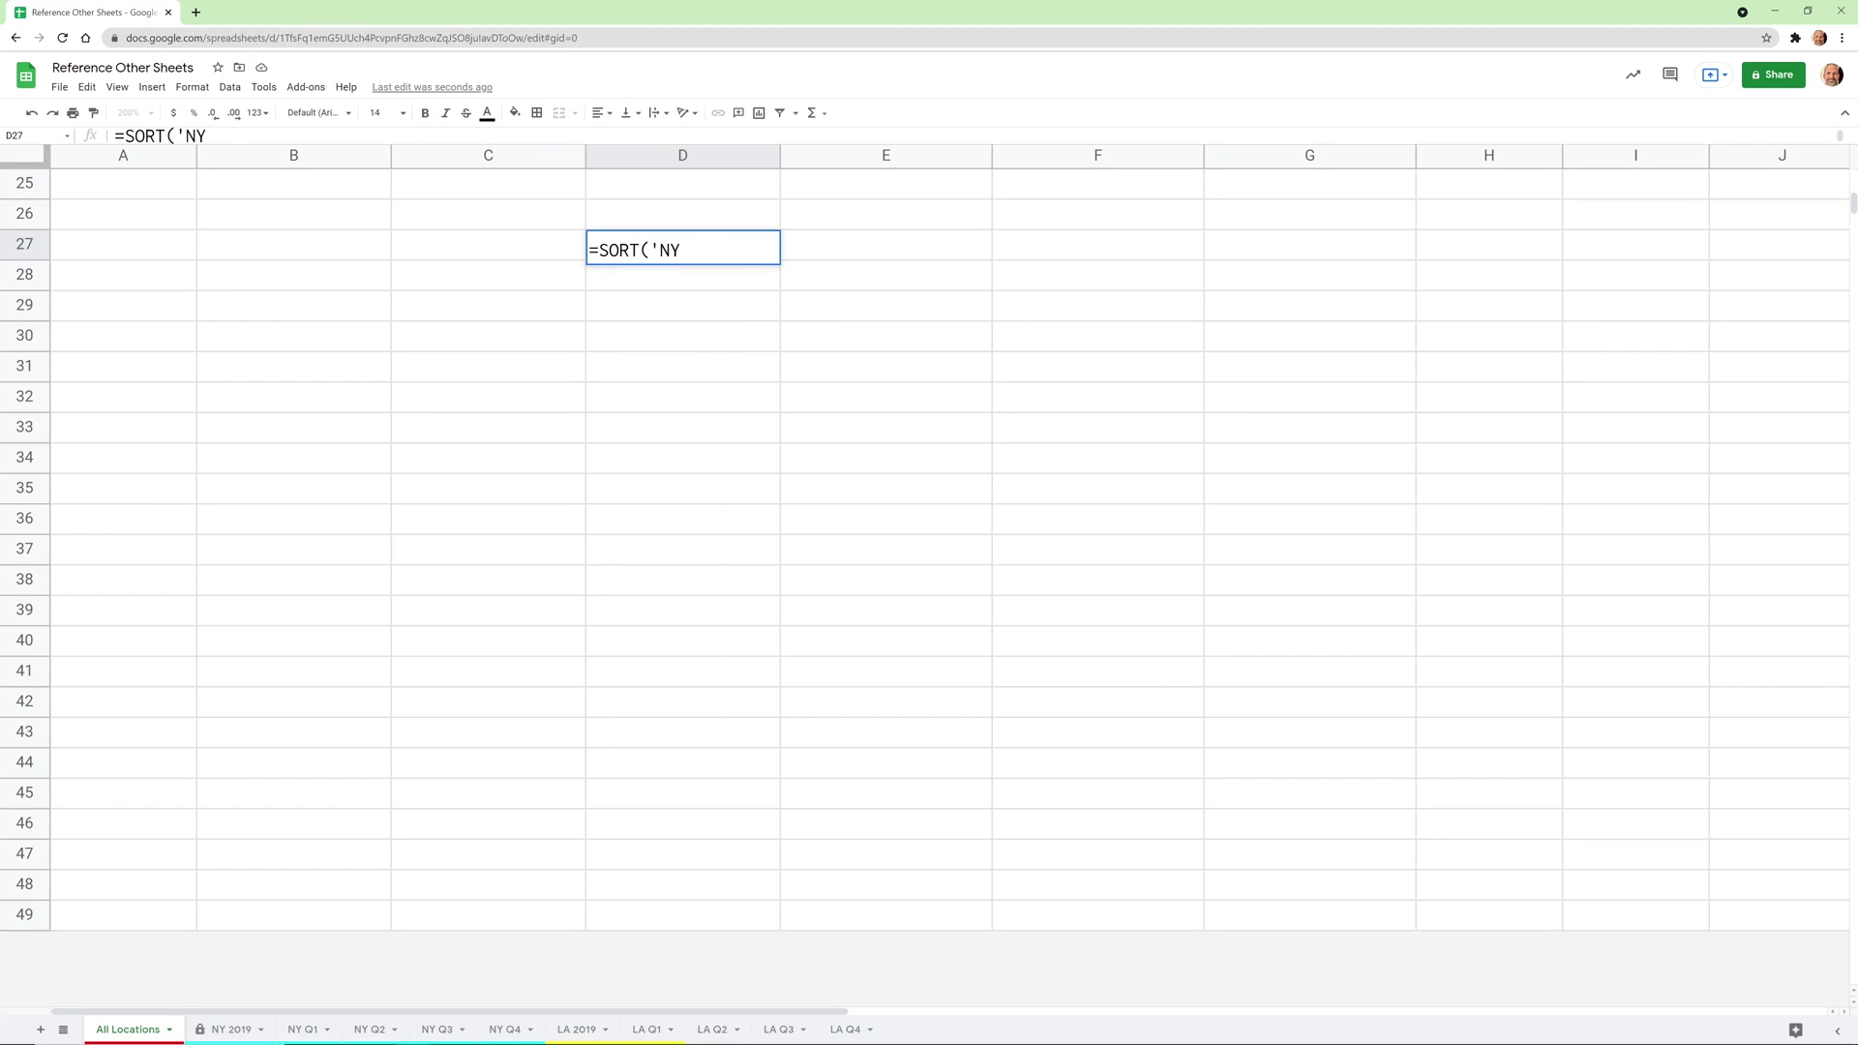
type("Q1'!A1")
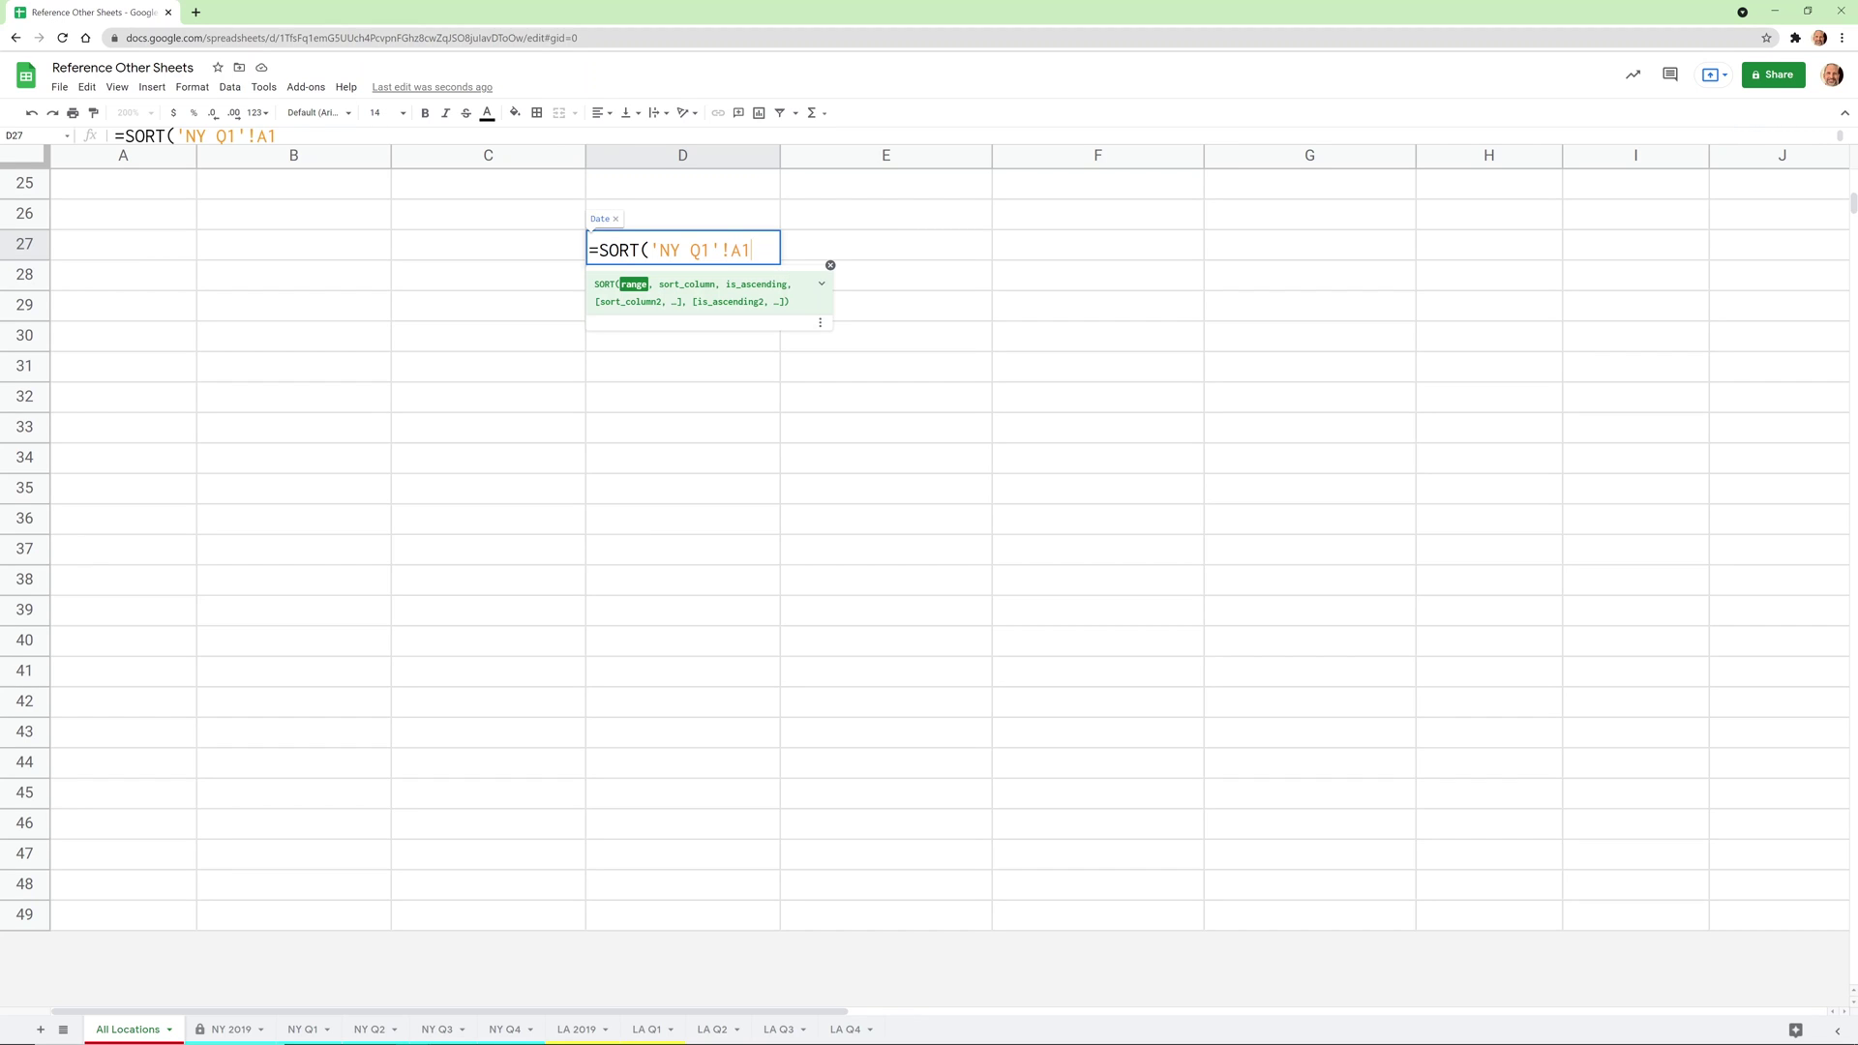
type(":C36,")
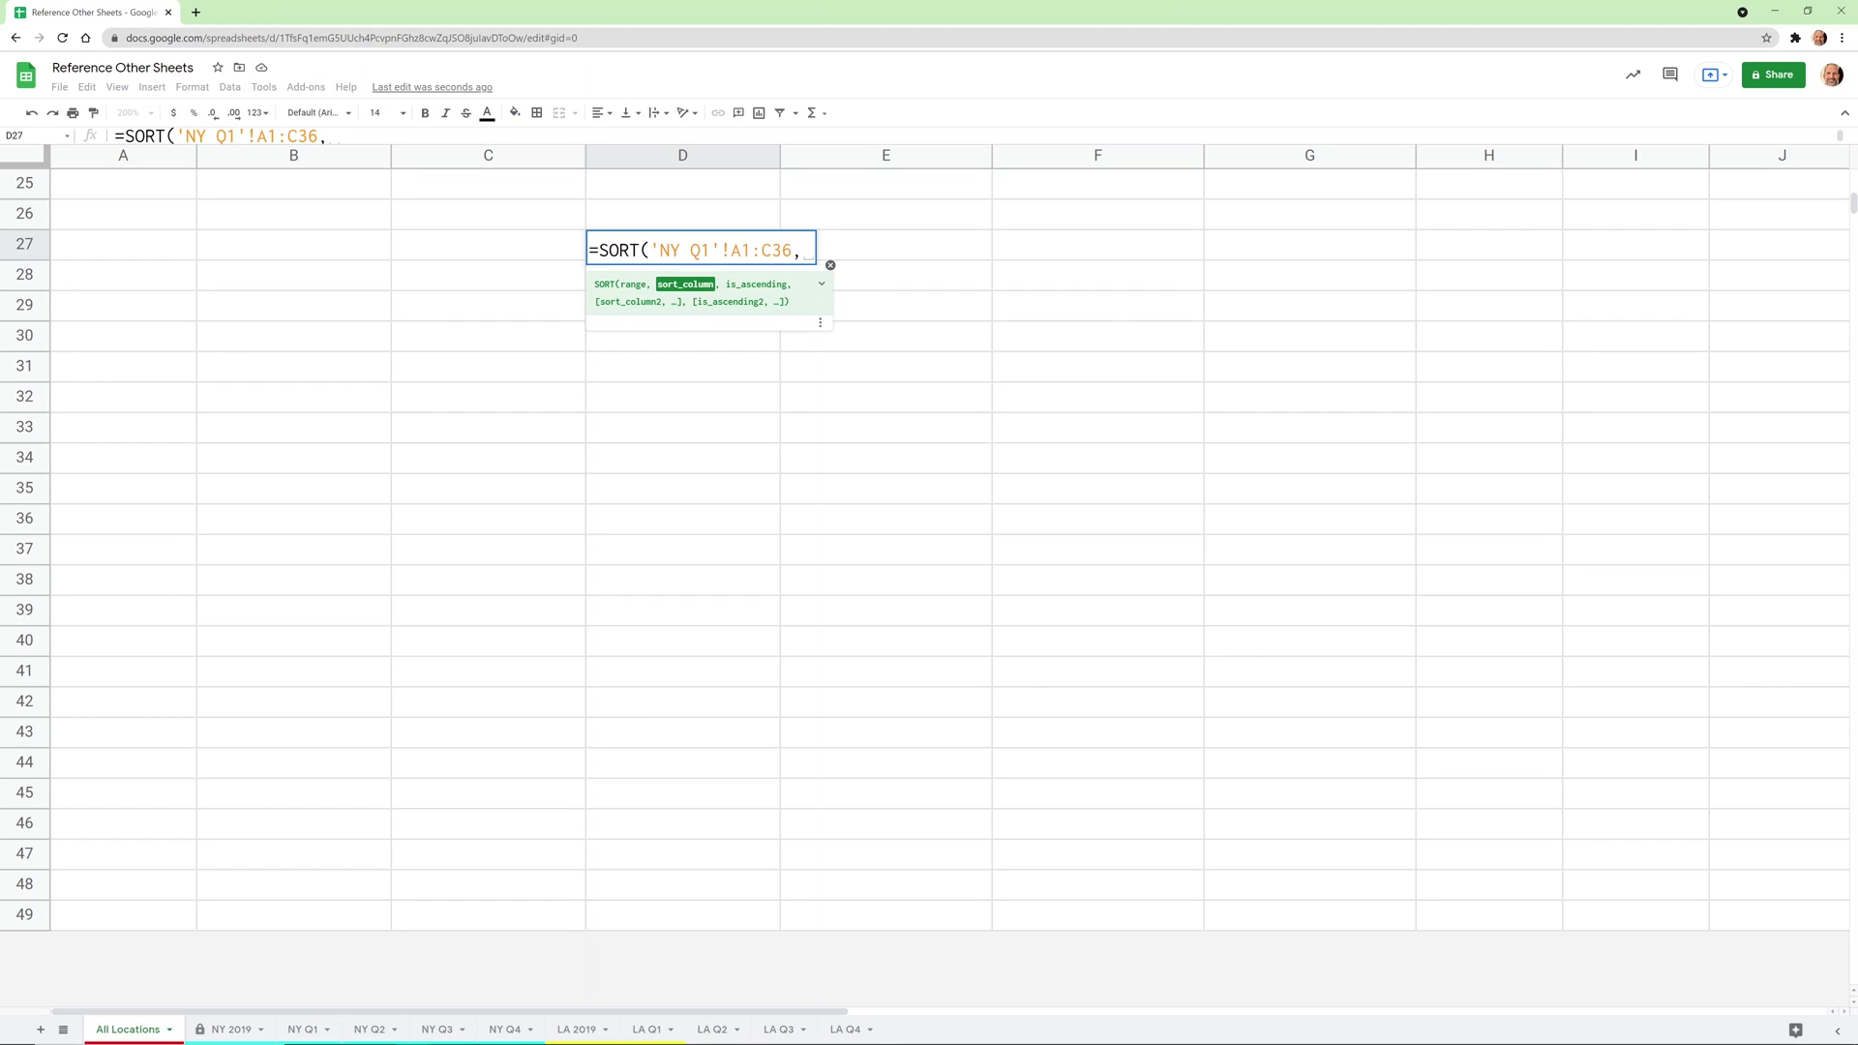
type("1,")
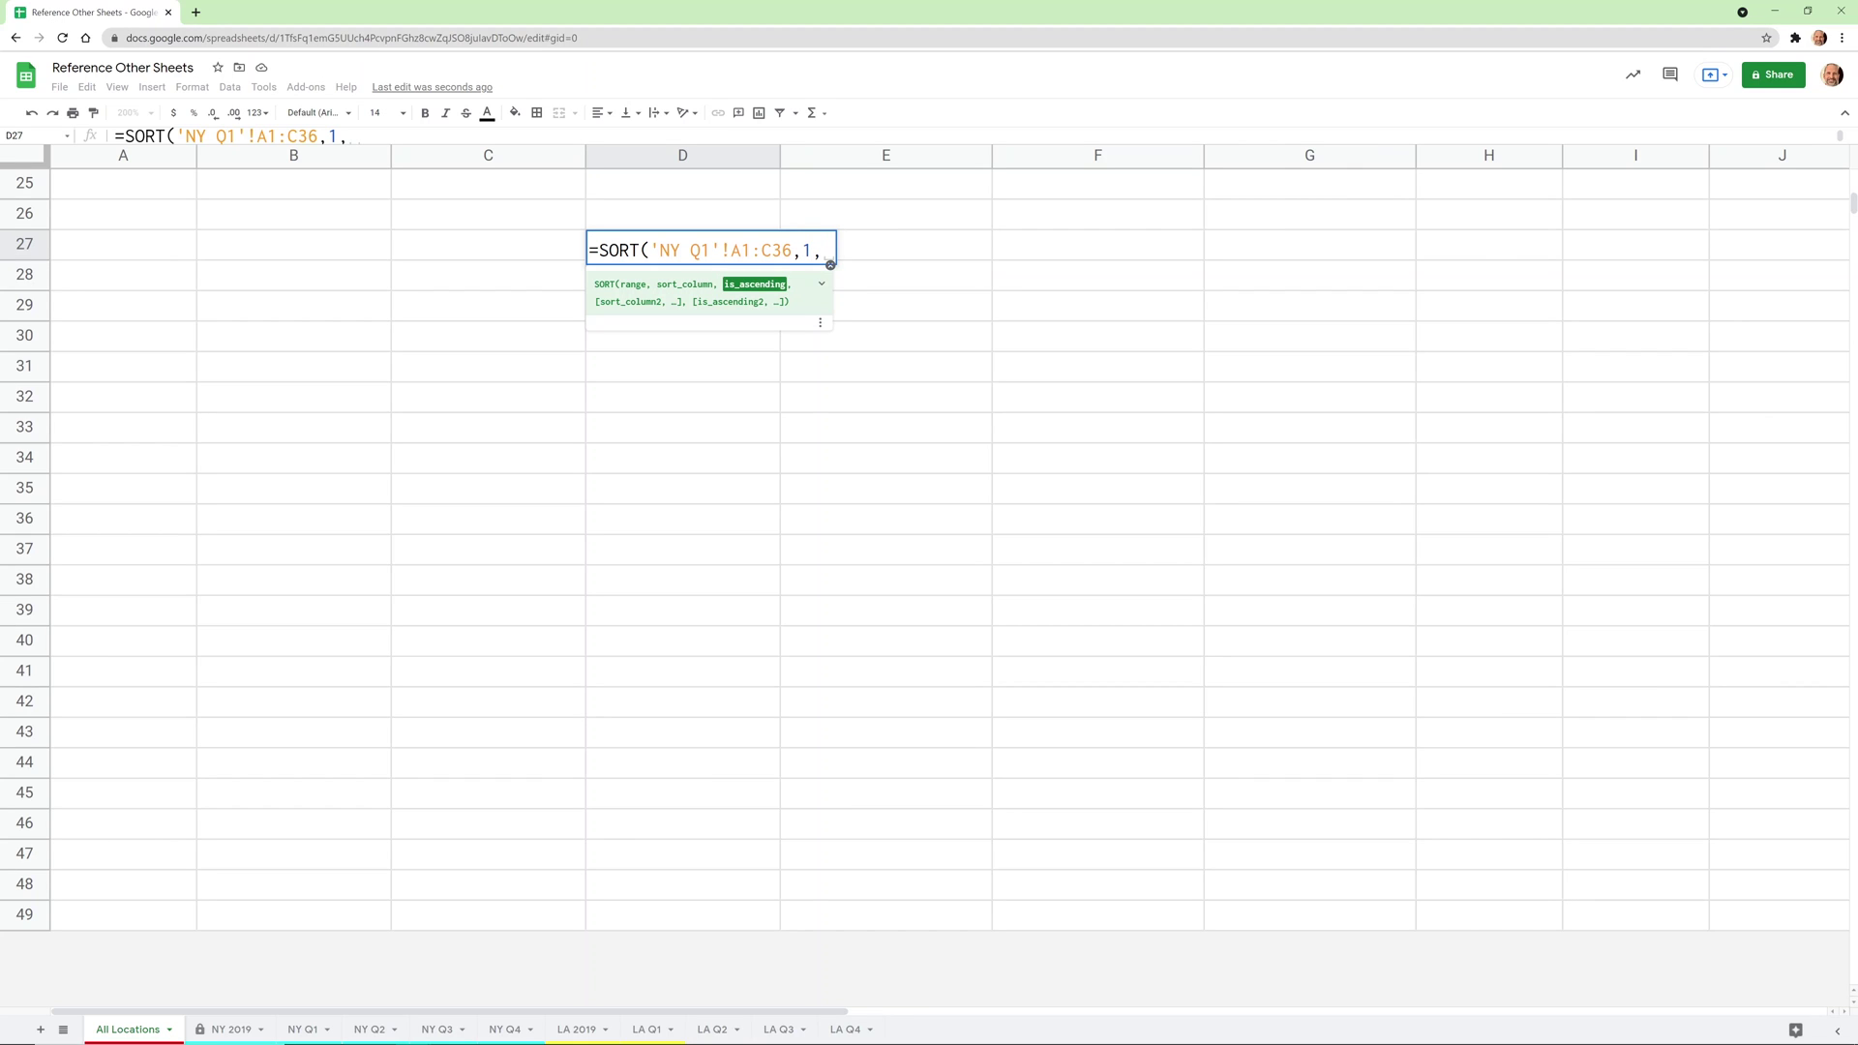
type("TRUE")
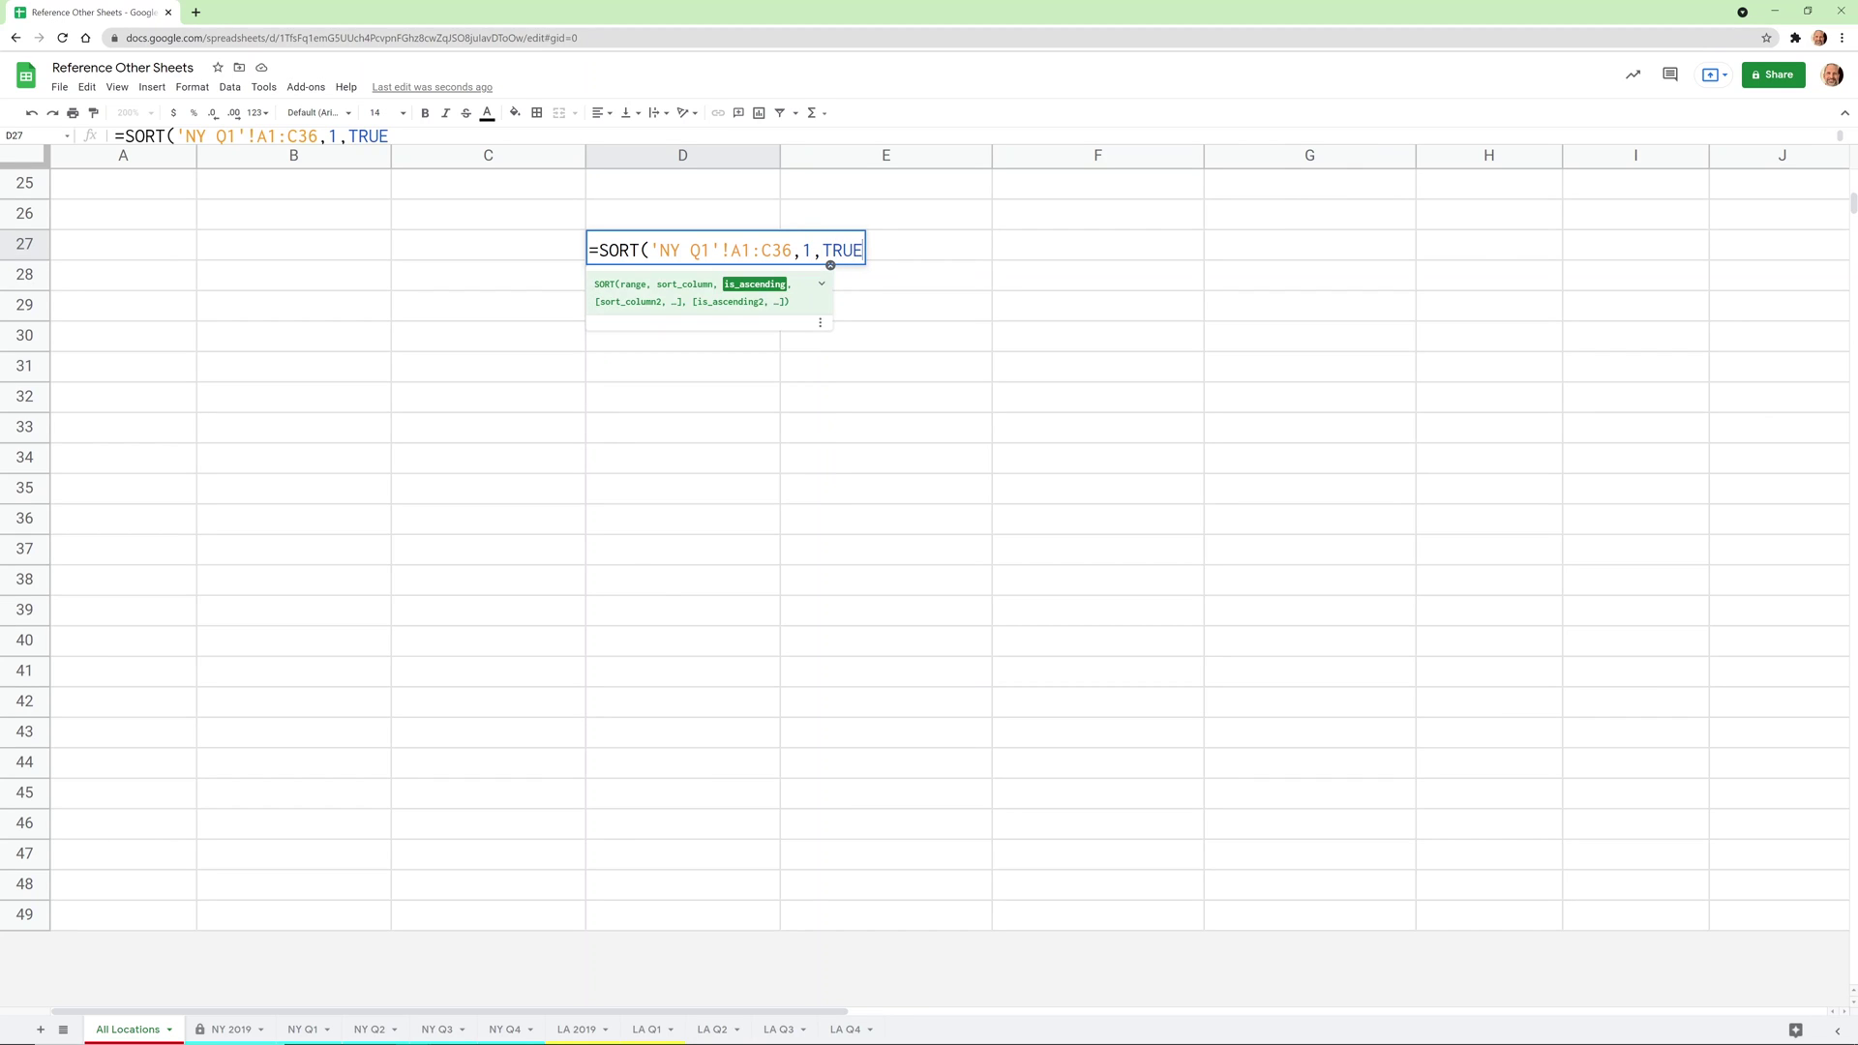
type(")")
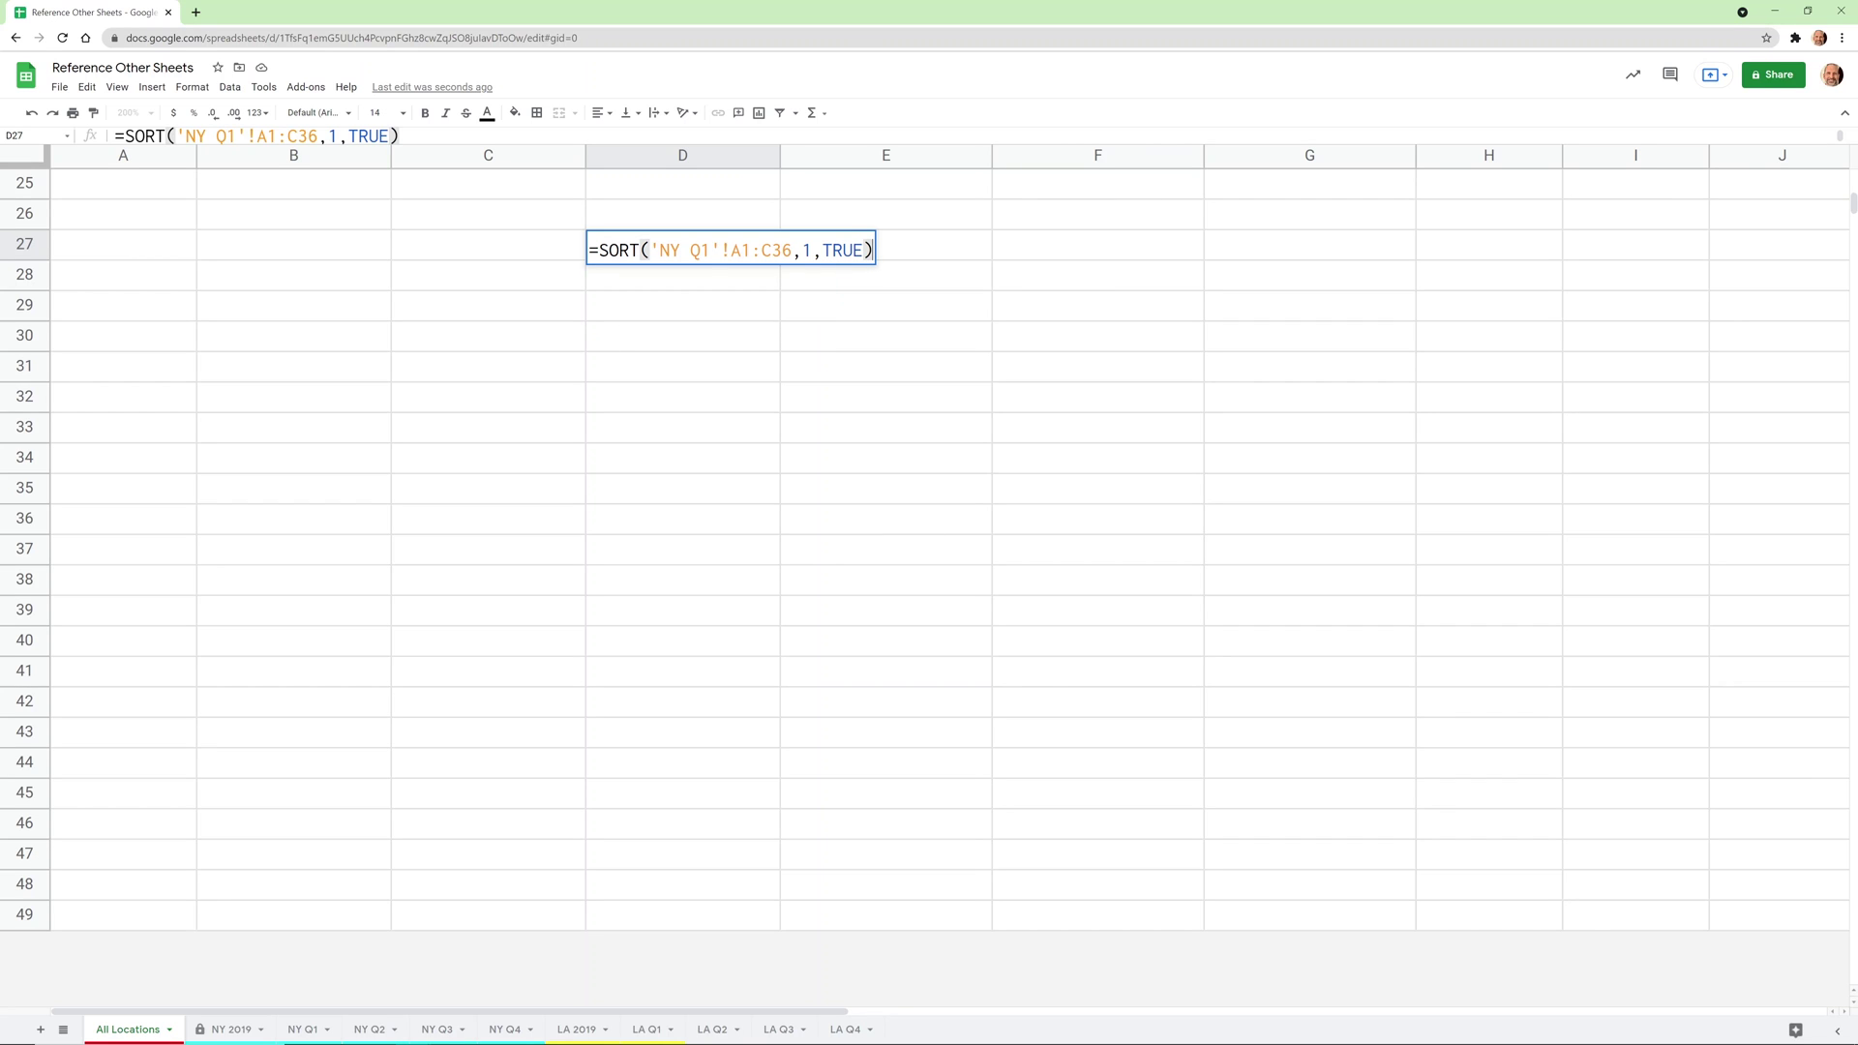
key("Return")
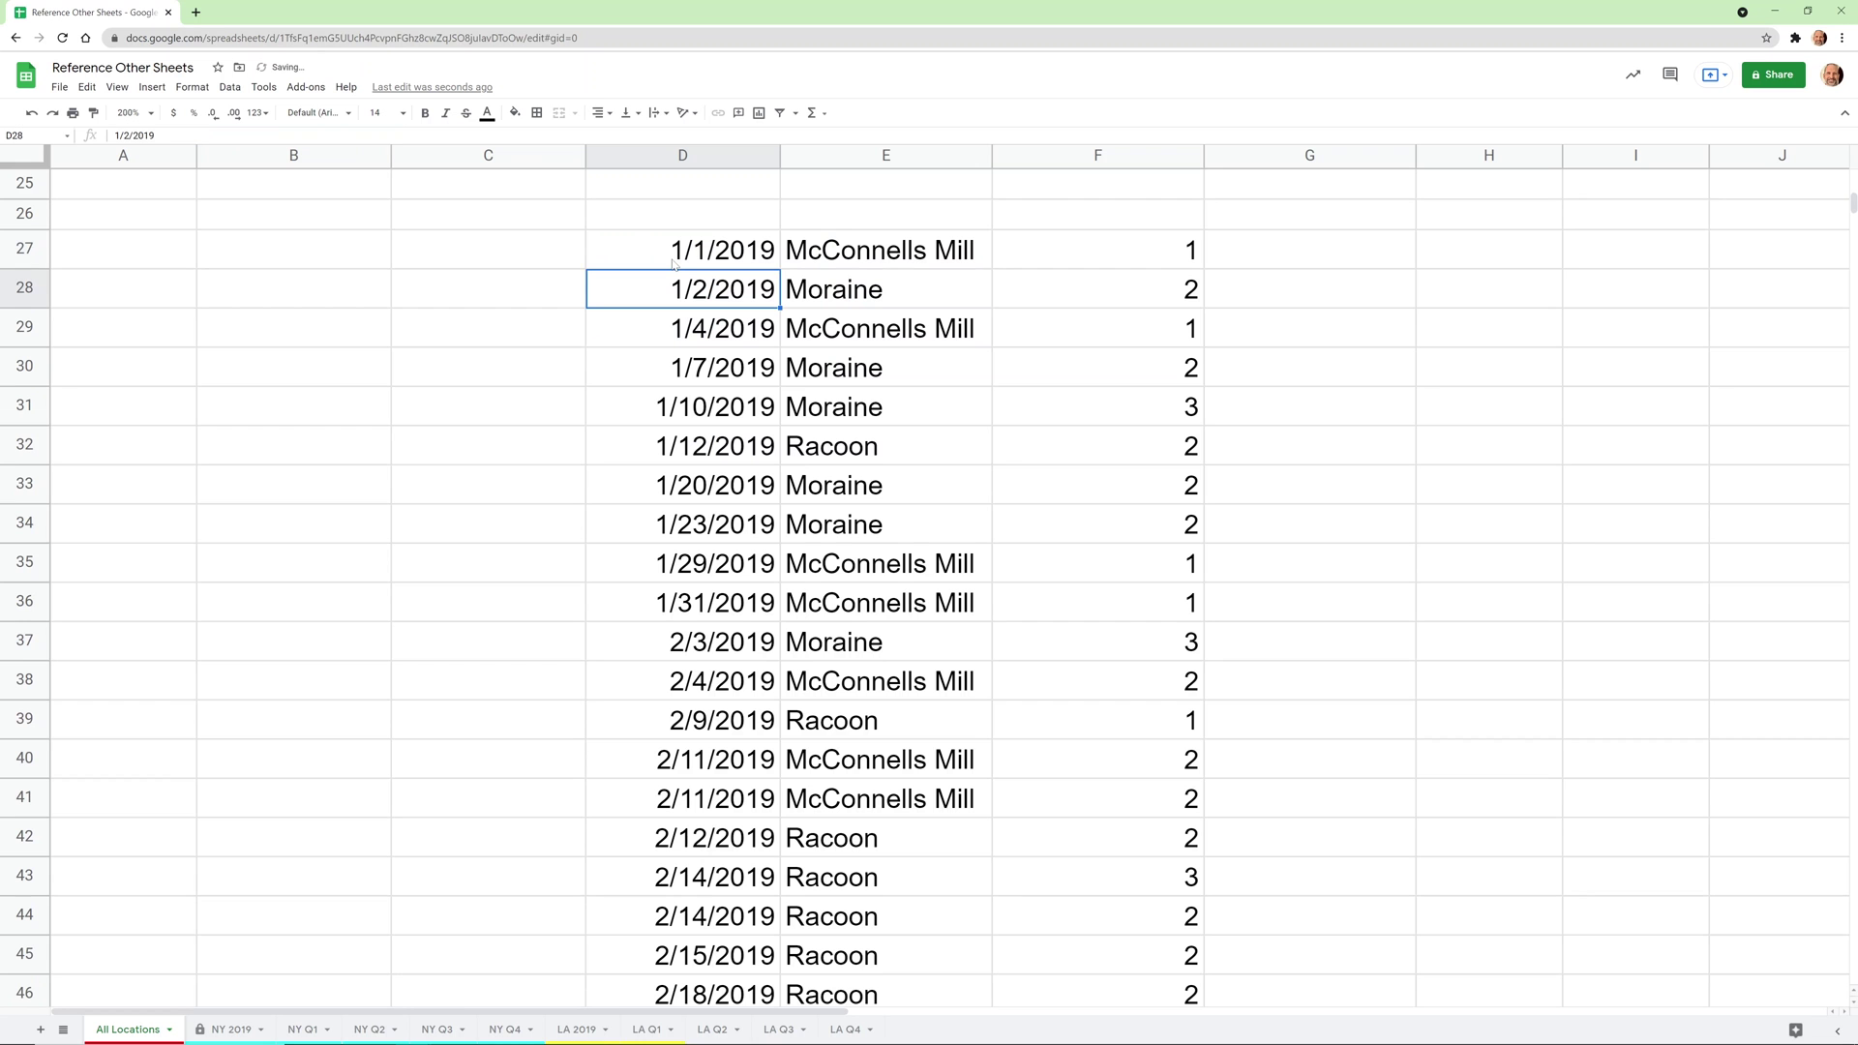
left_click(764, 250)
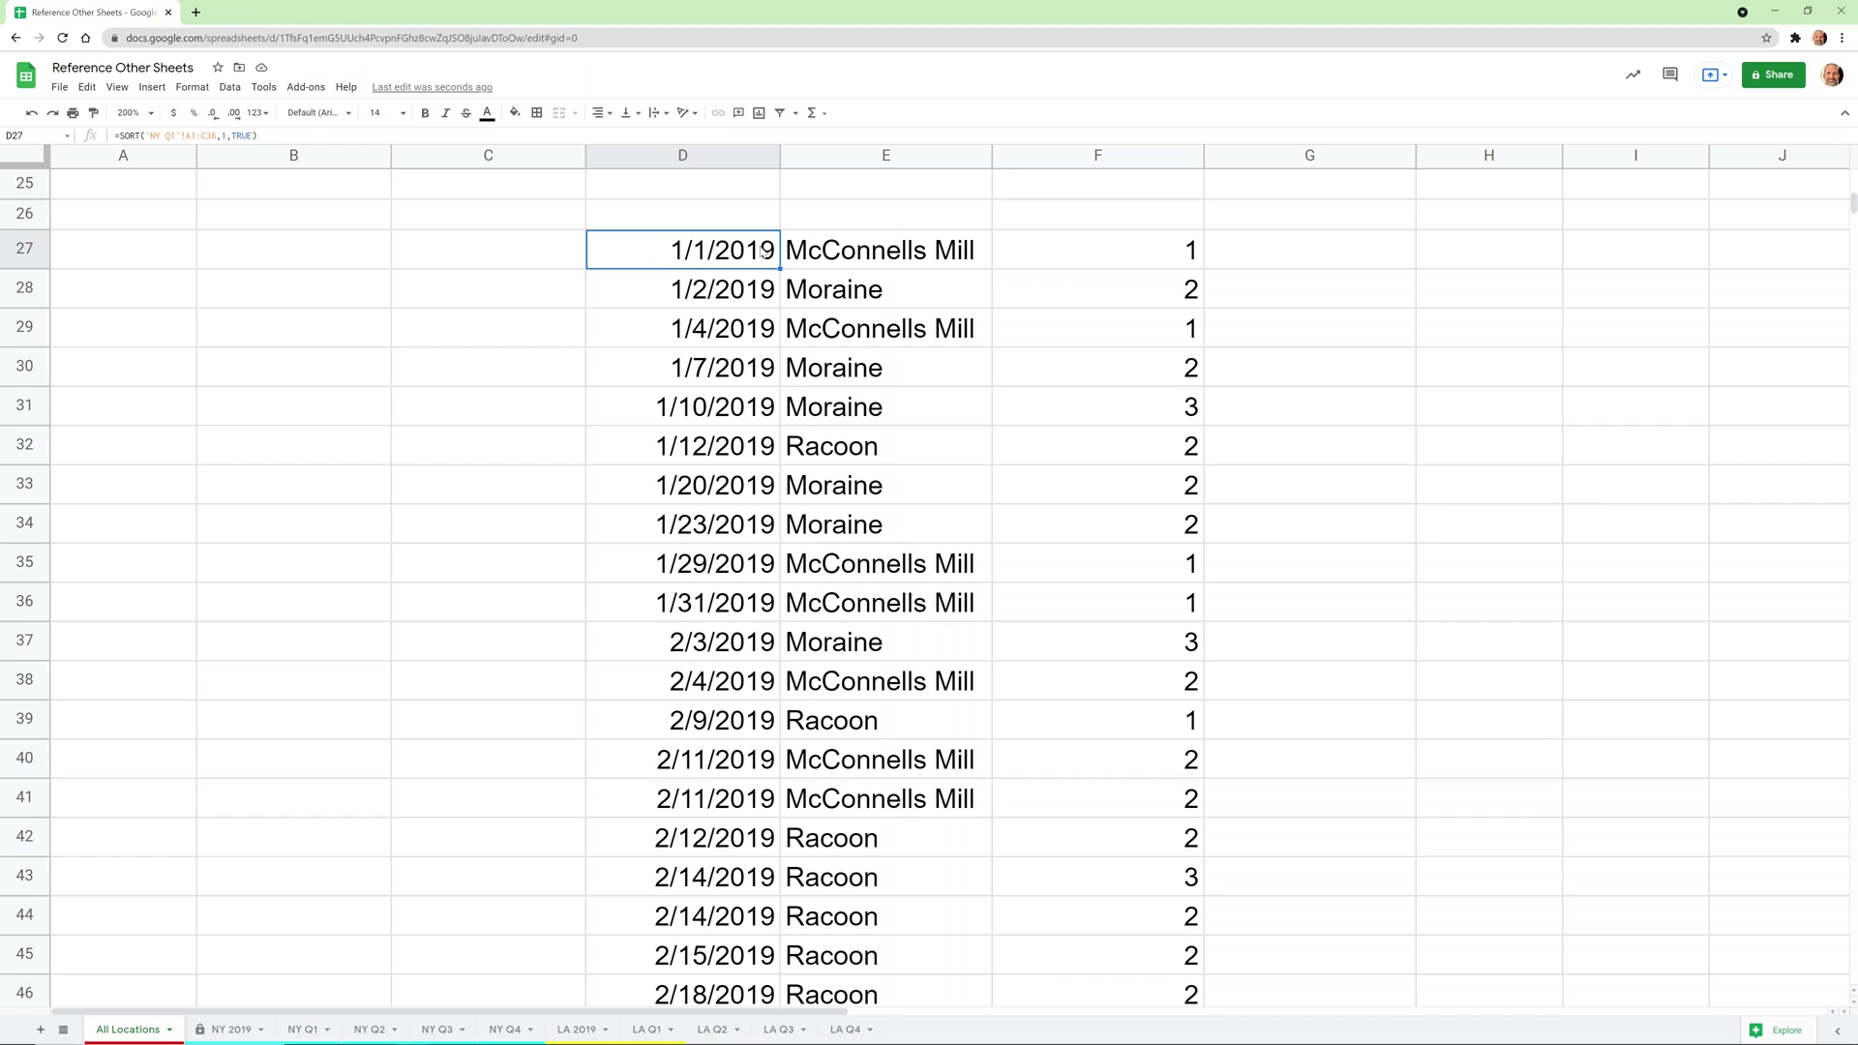
key("ctrl+Down")
key("Down")
key("Up")
key("Up")
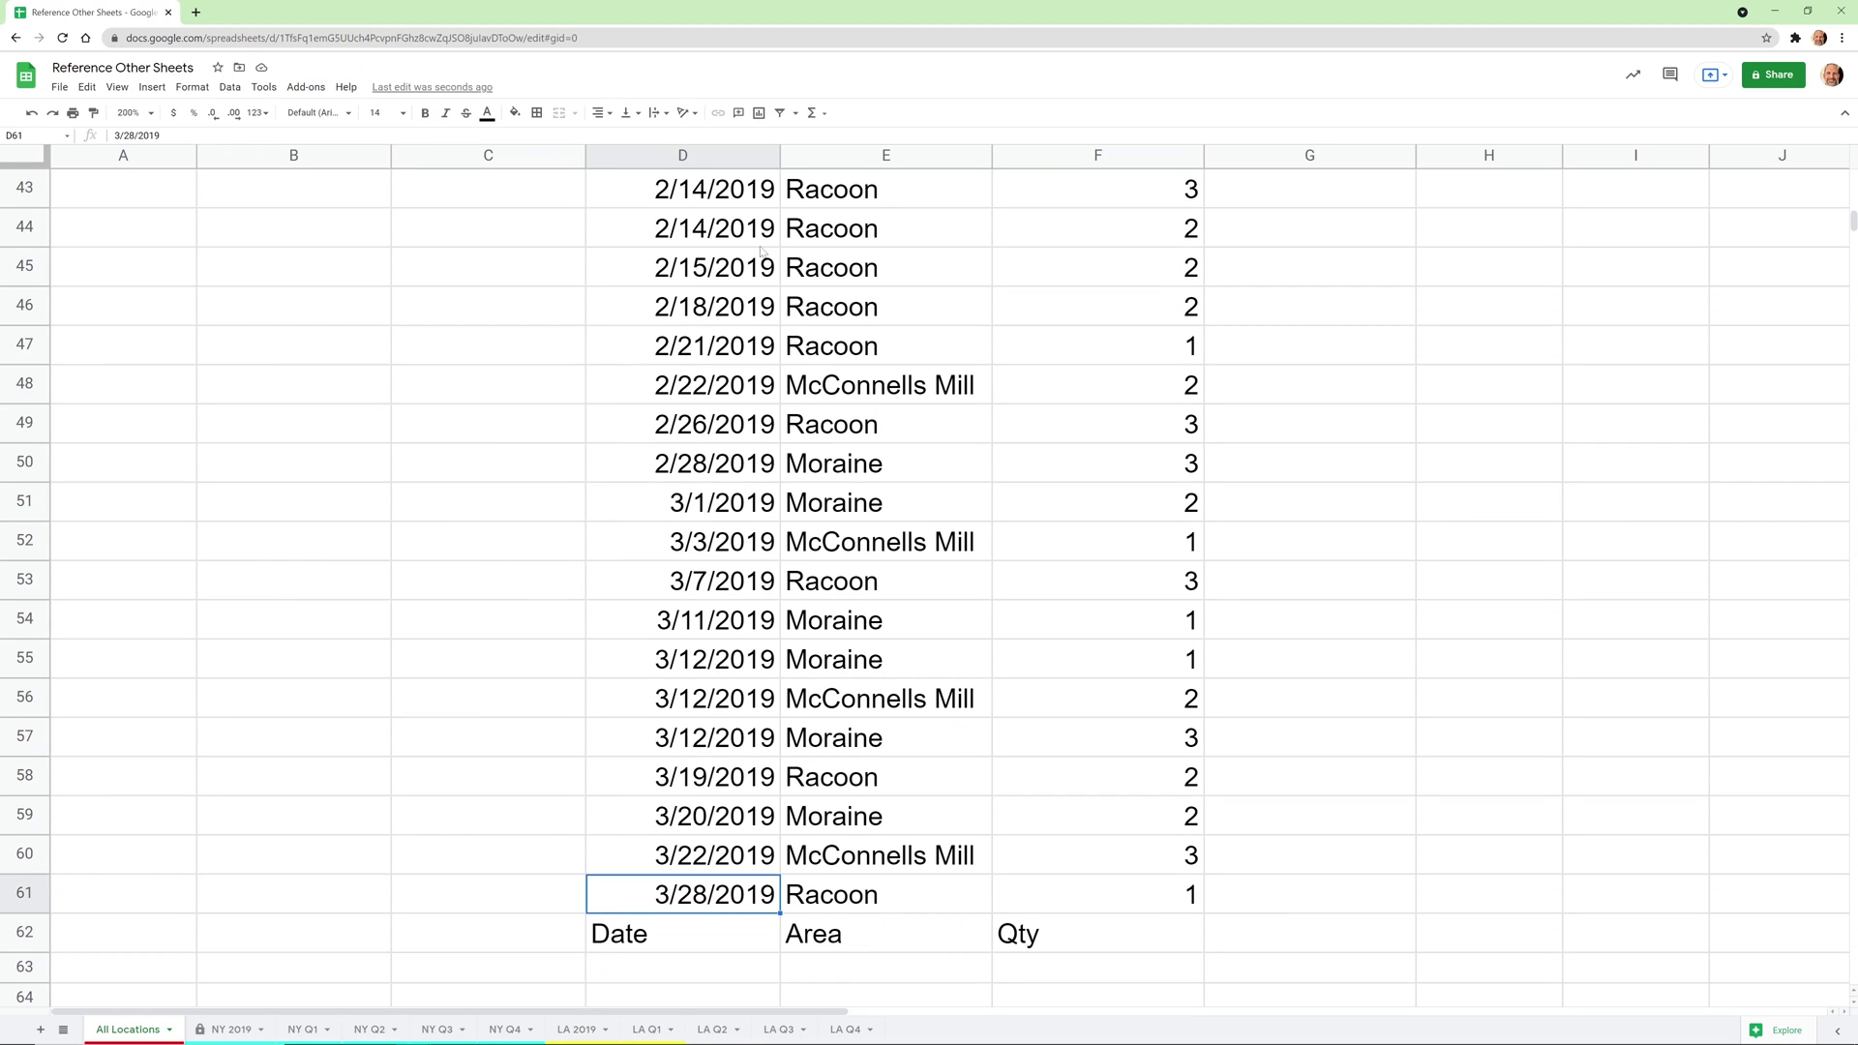
key("Down")
key("Up")
key("Up")
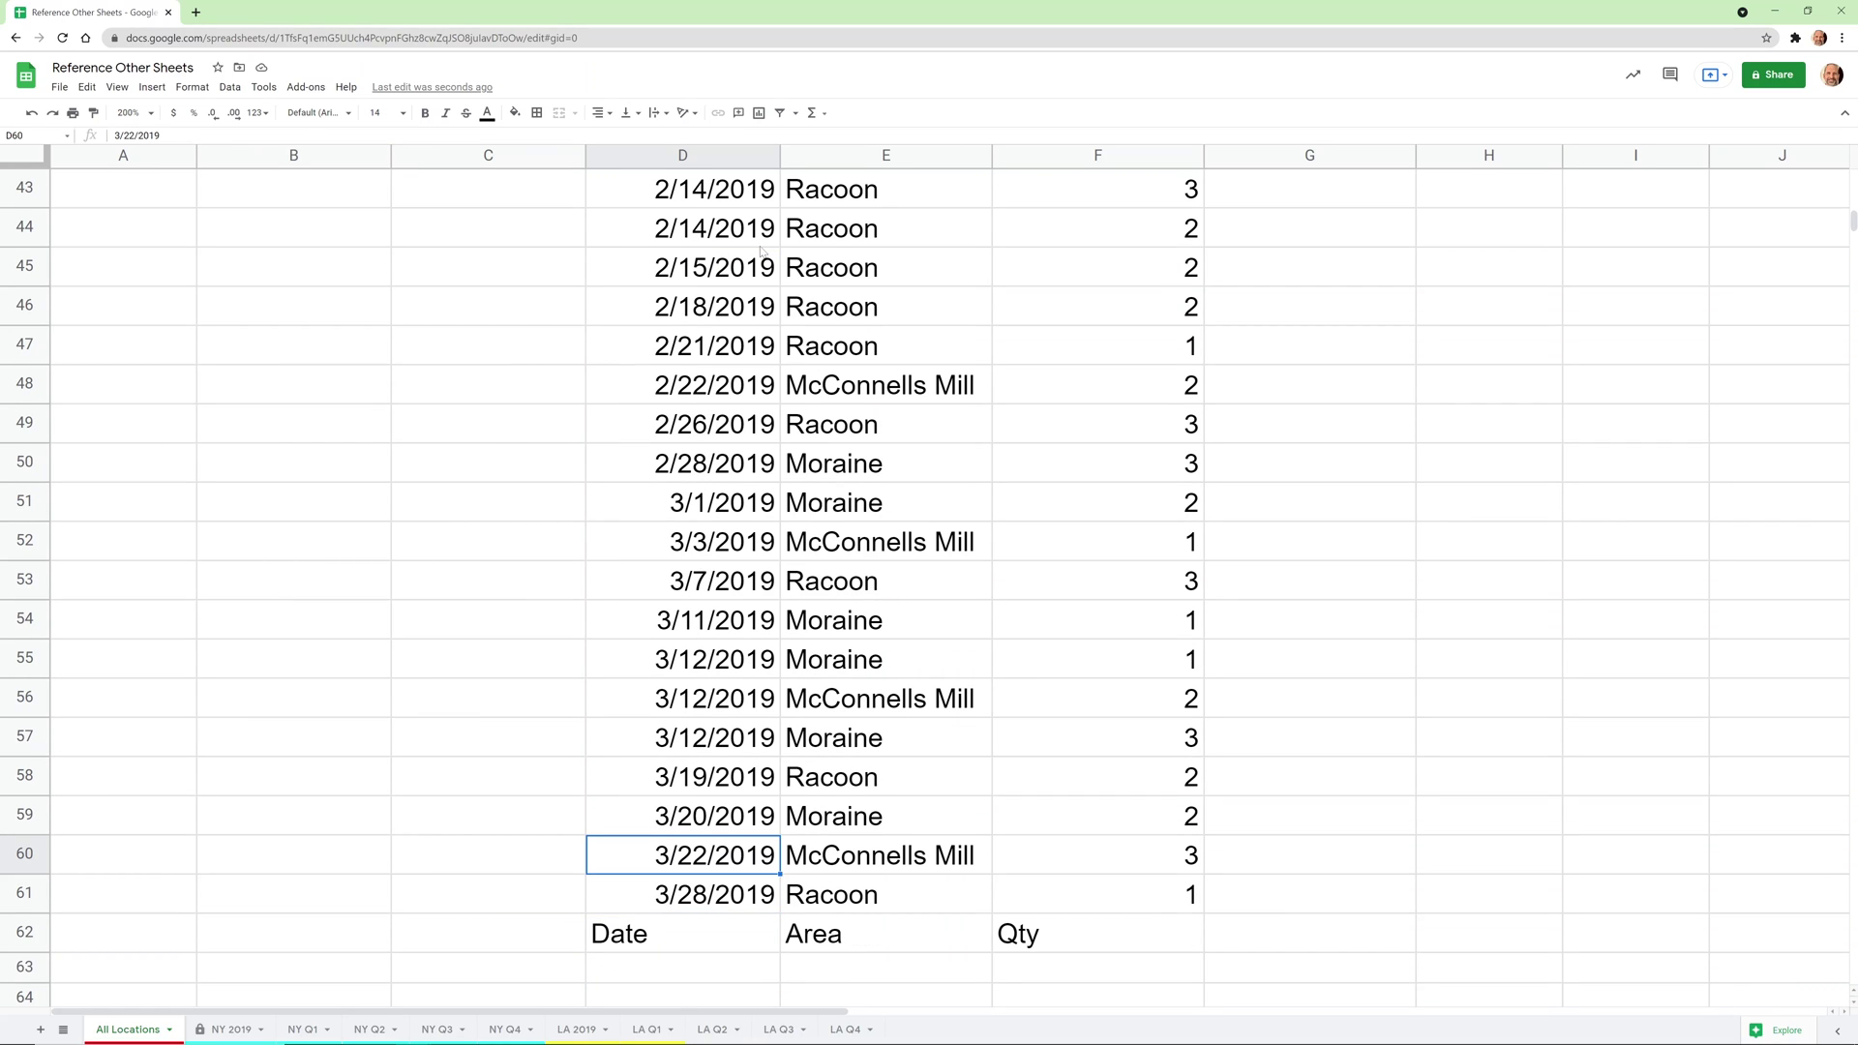
key("ctrl+Up")
key("Up")
key("Up")
key("Up")
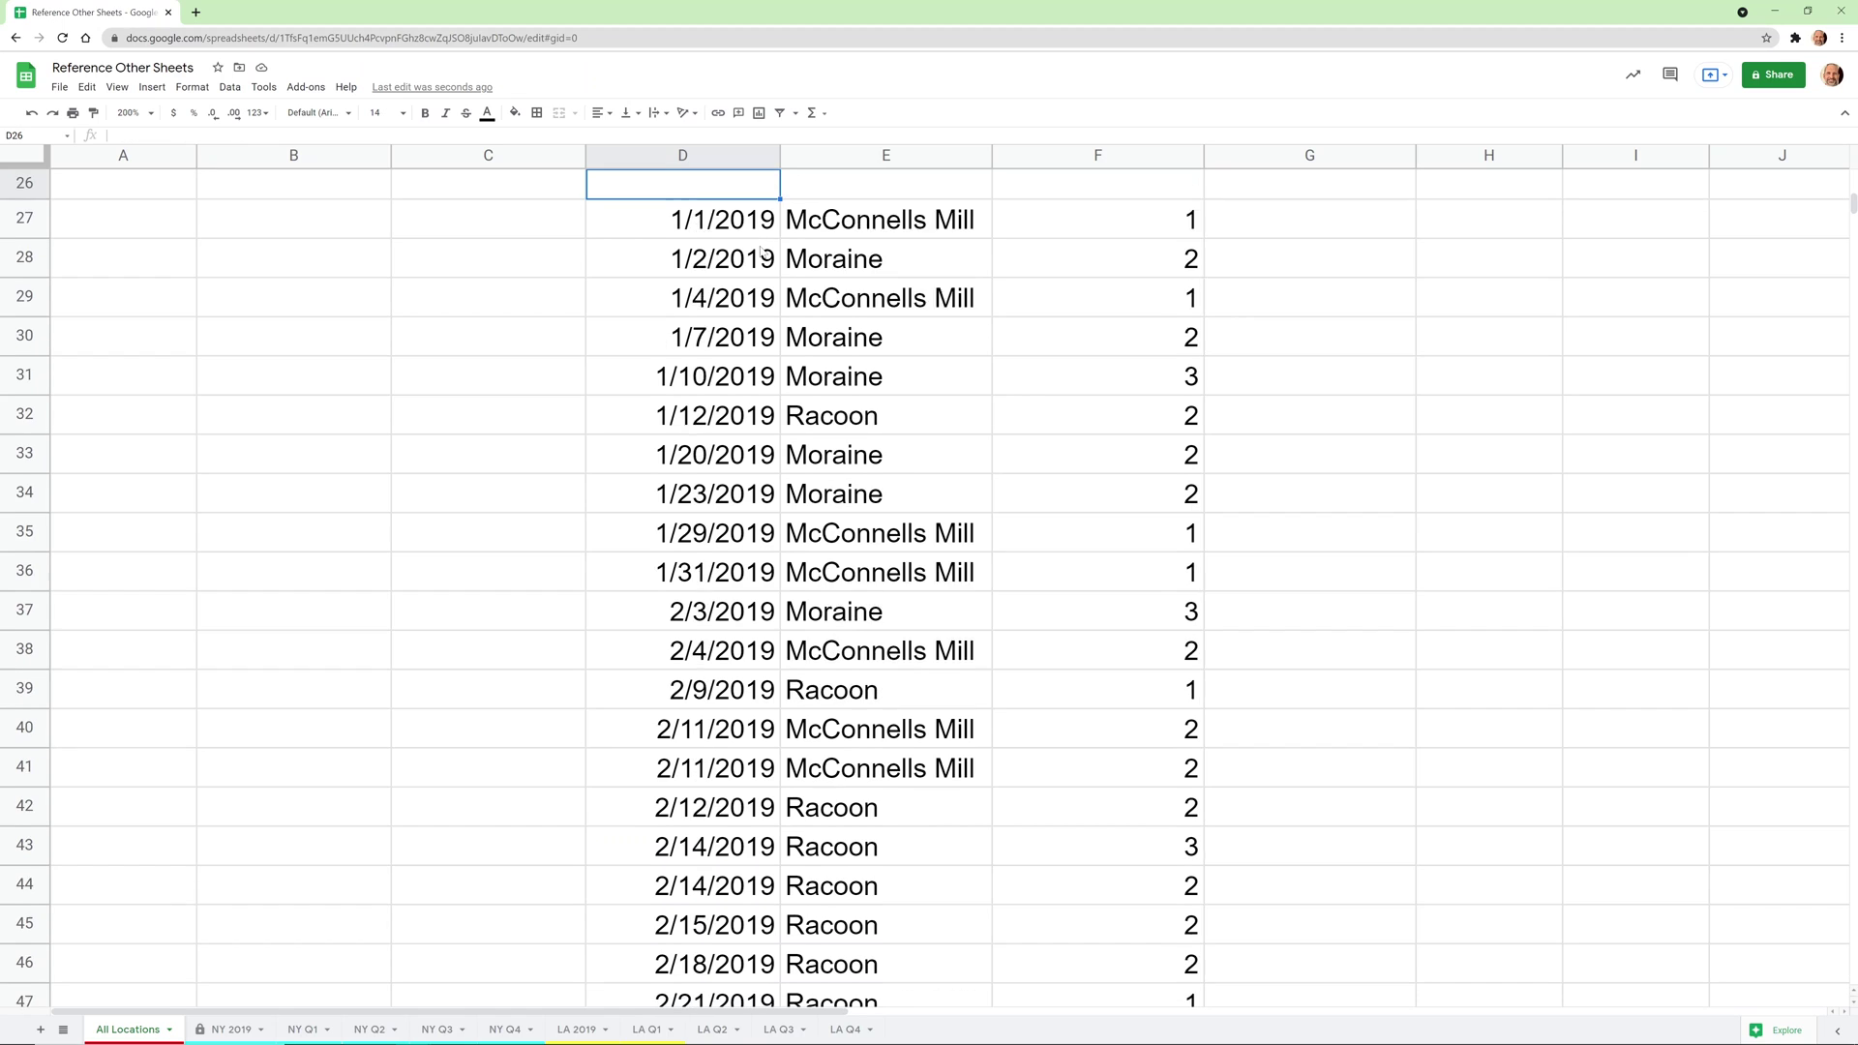
key("Down")
key("Down")
key("Down")
key("Down")
key("Up")
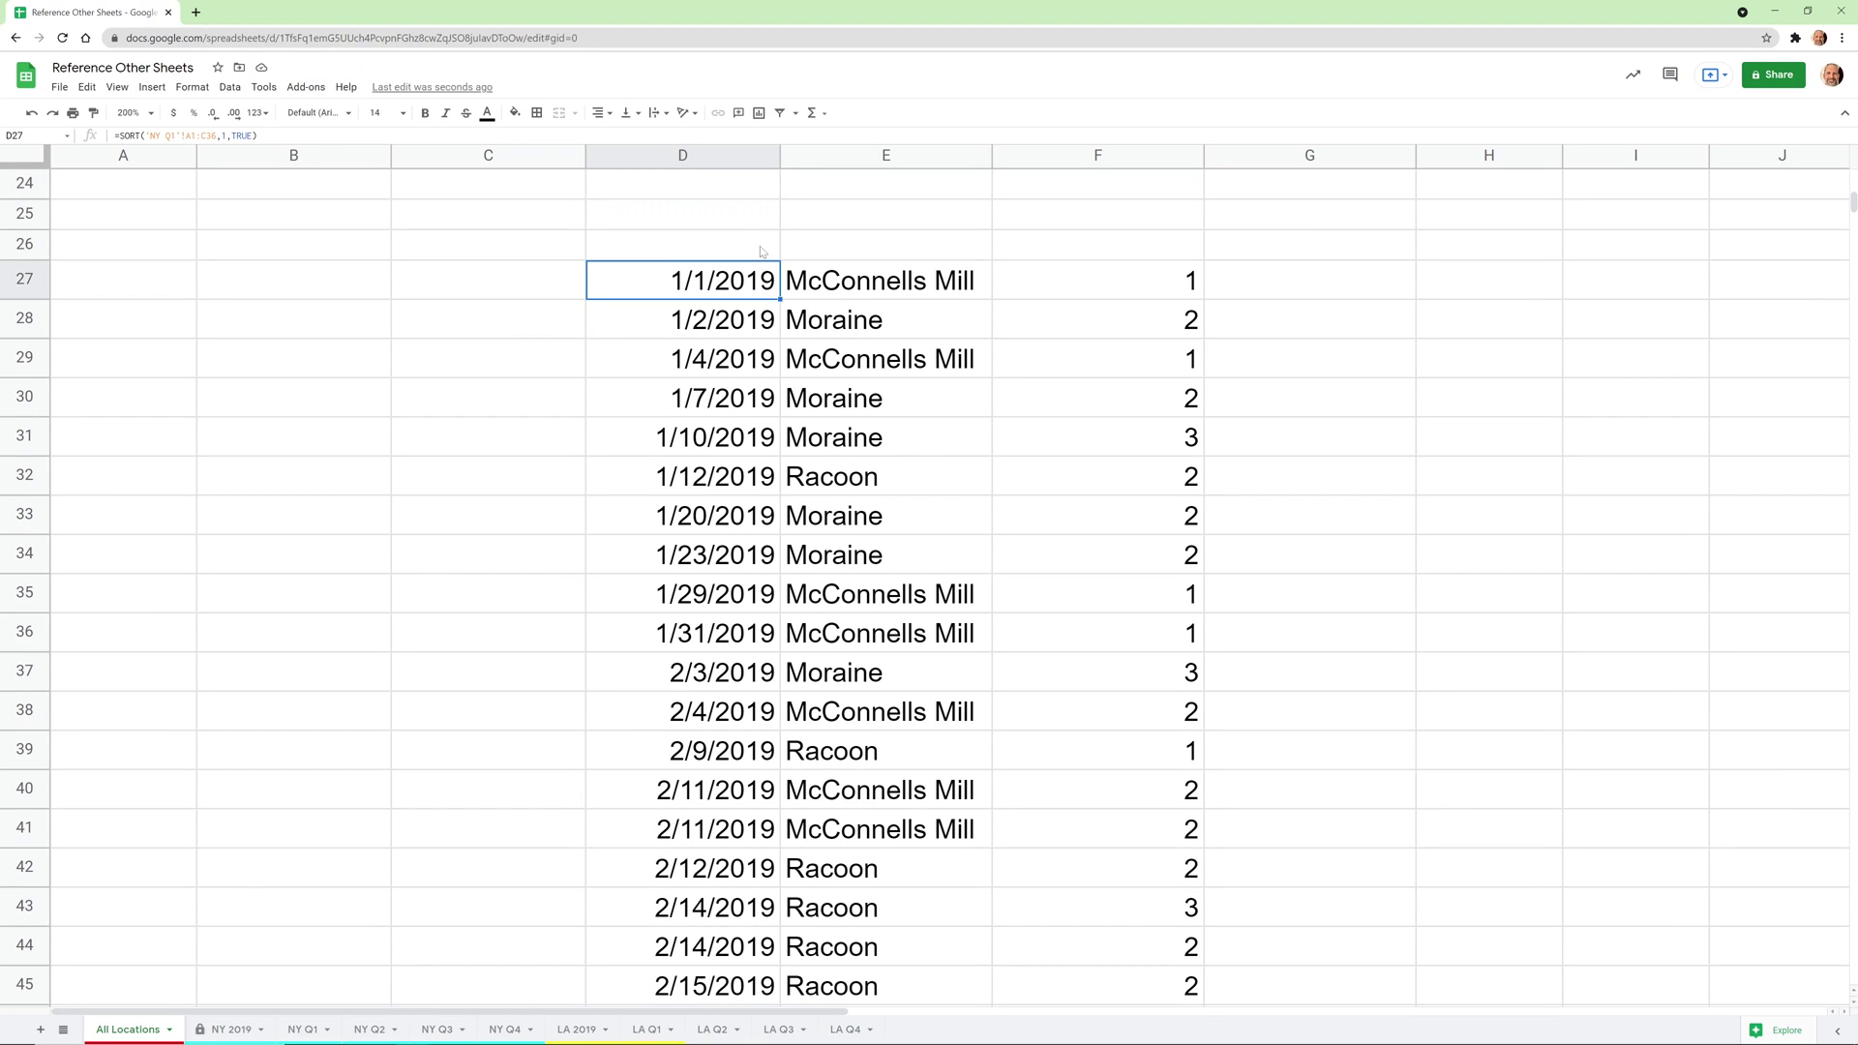
key("Return")
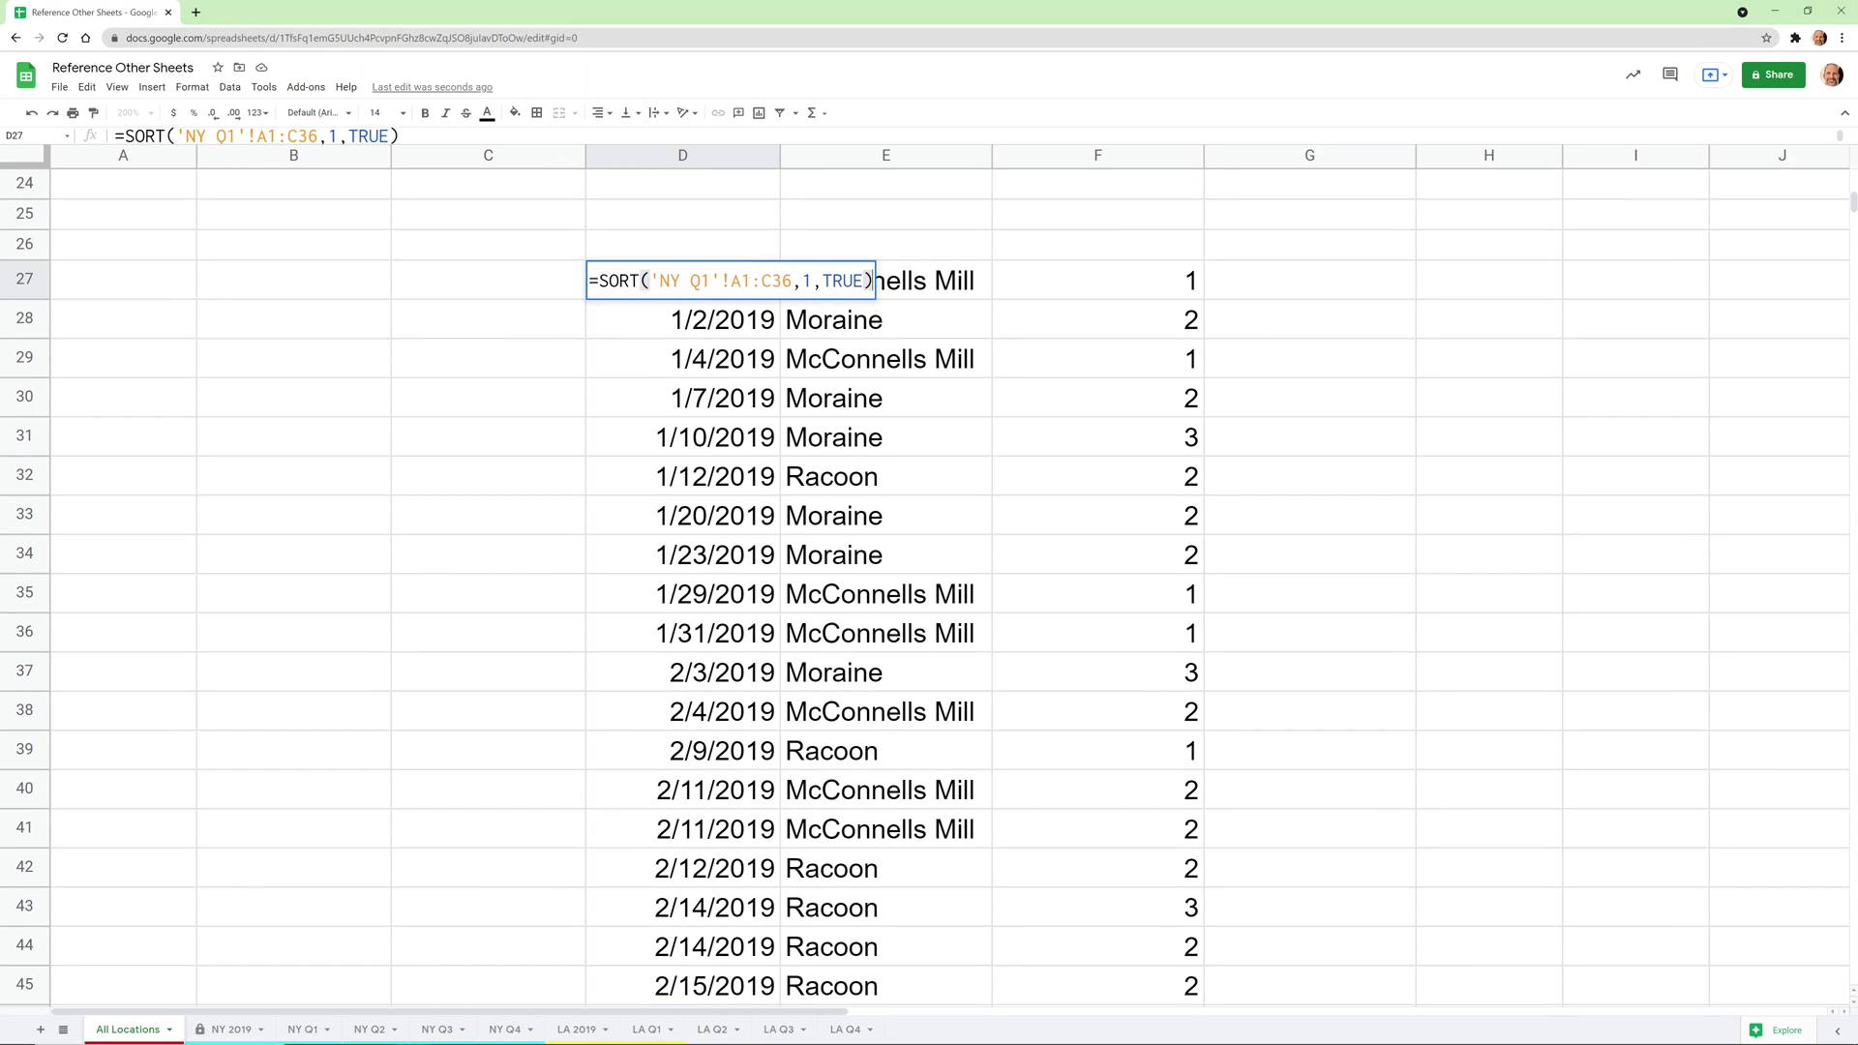
key("shift+Left")
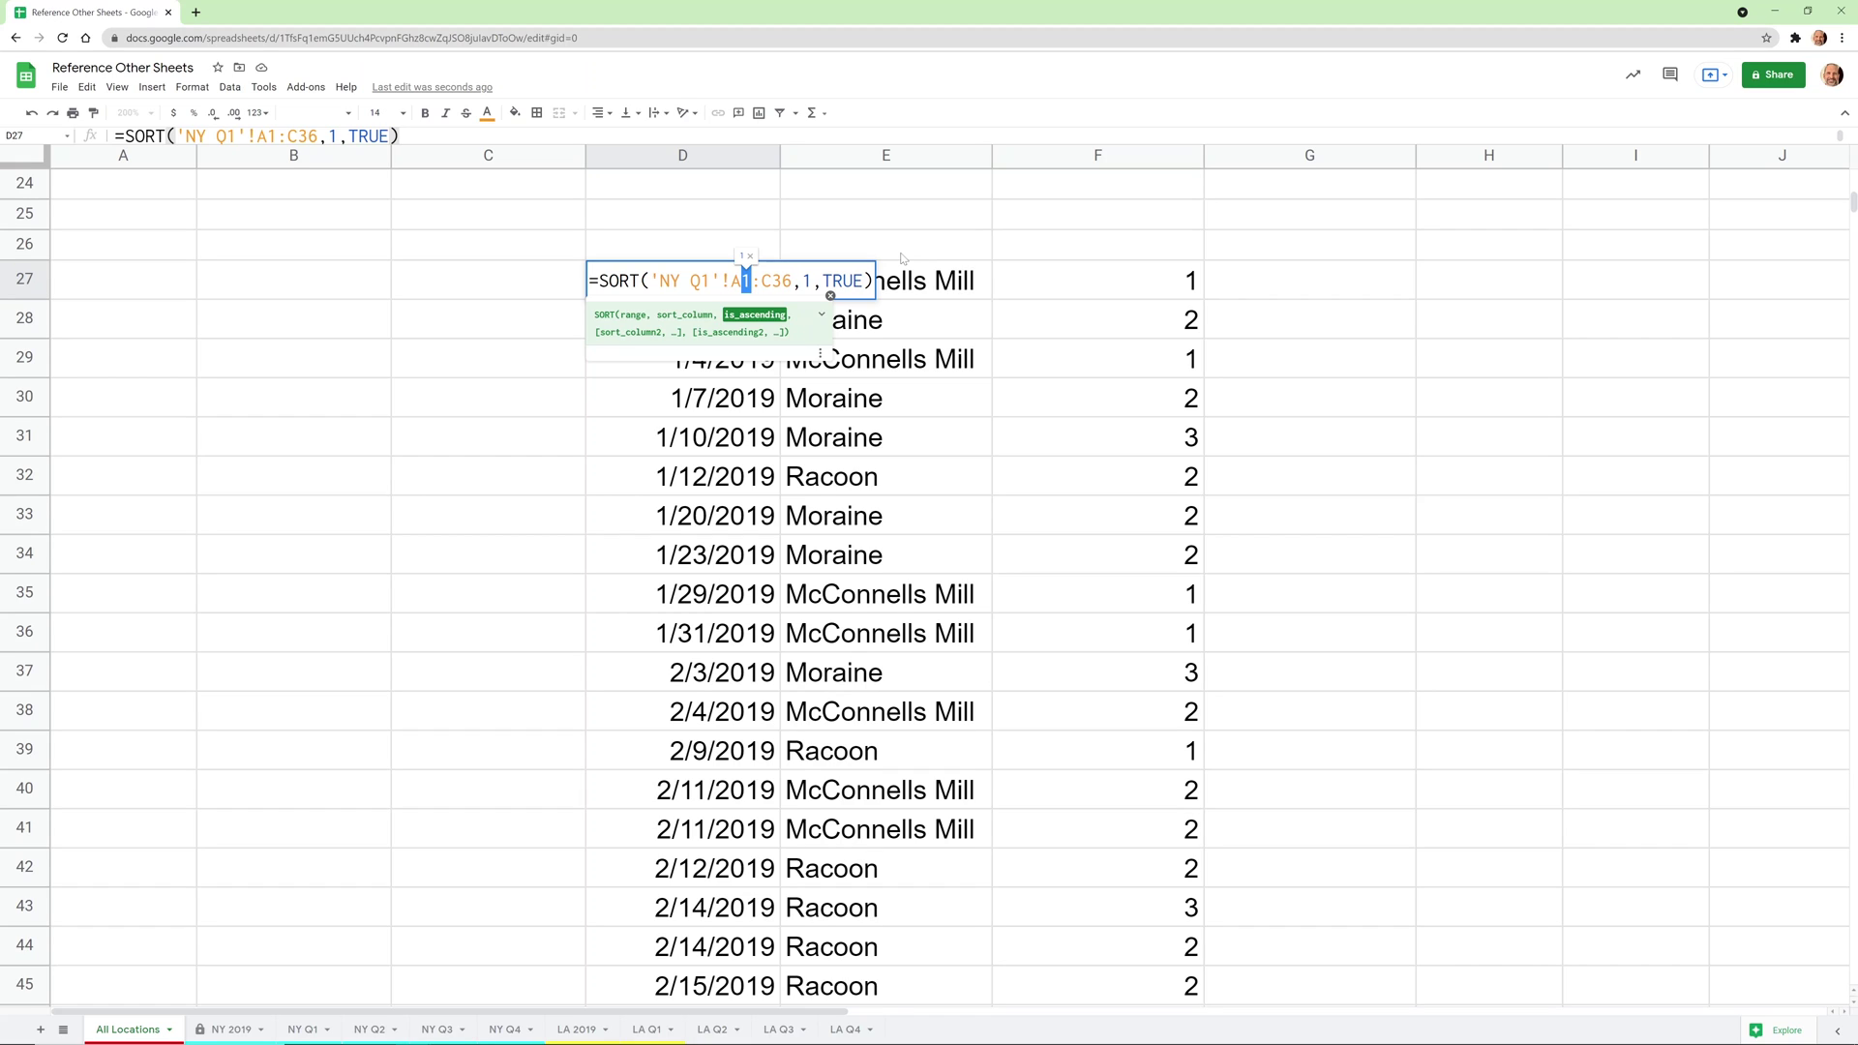
key("Escape")
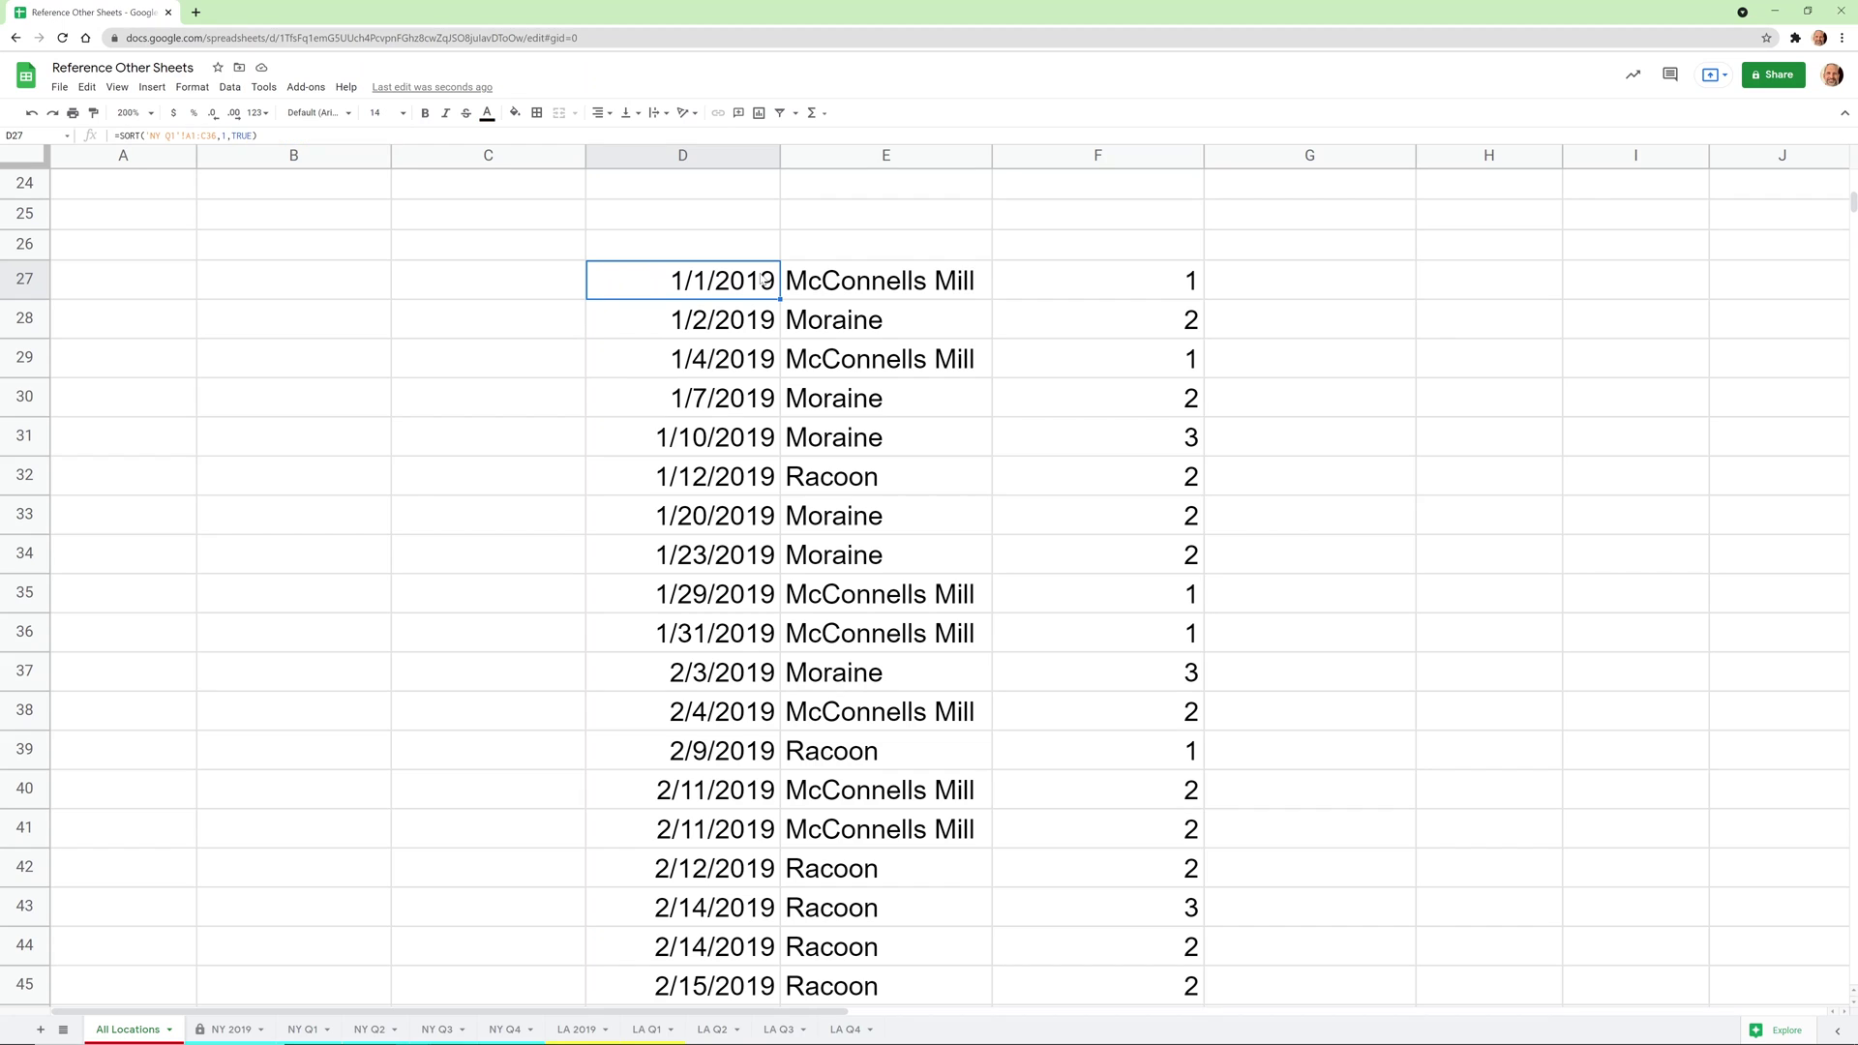
key("ctrl+Down")
key("Down")
key("Down")
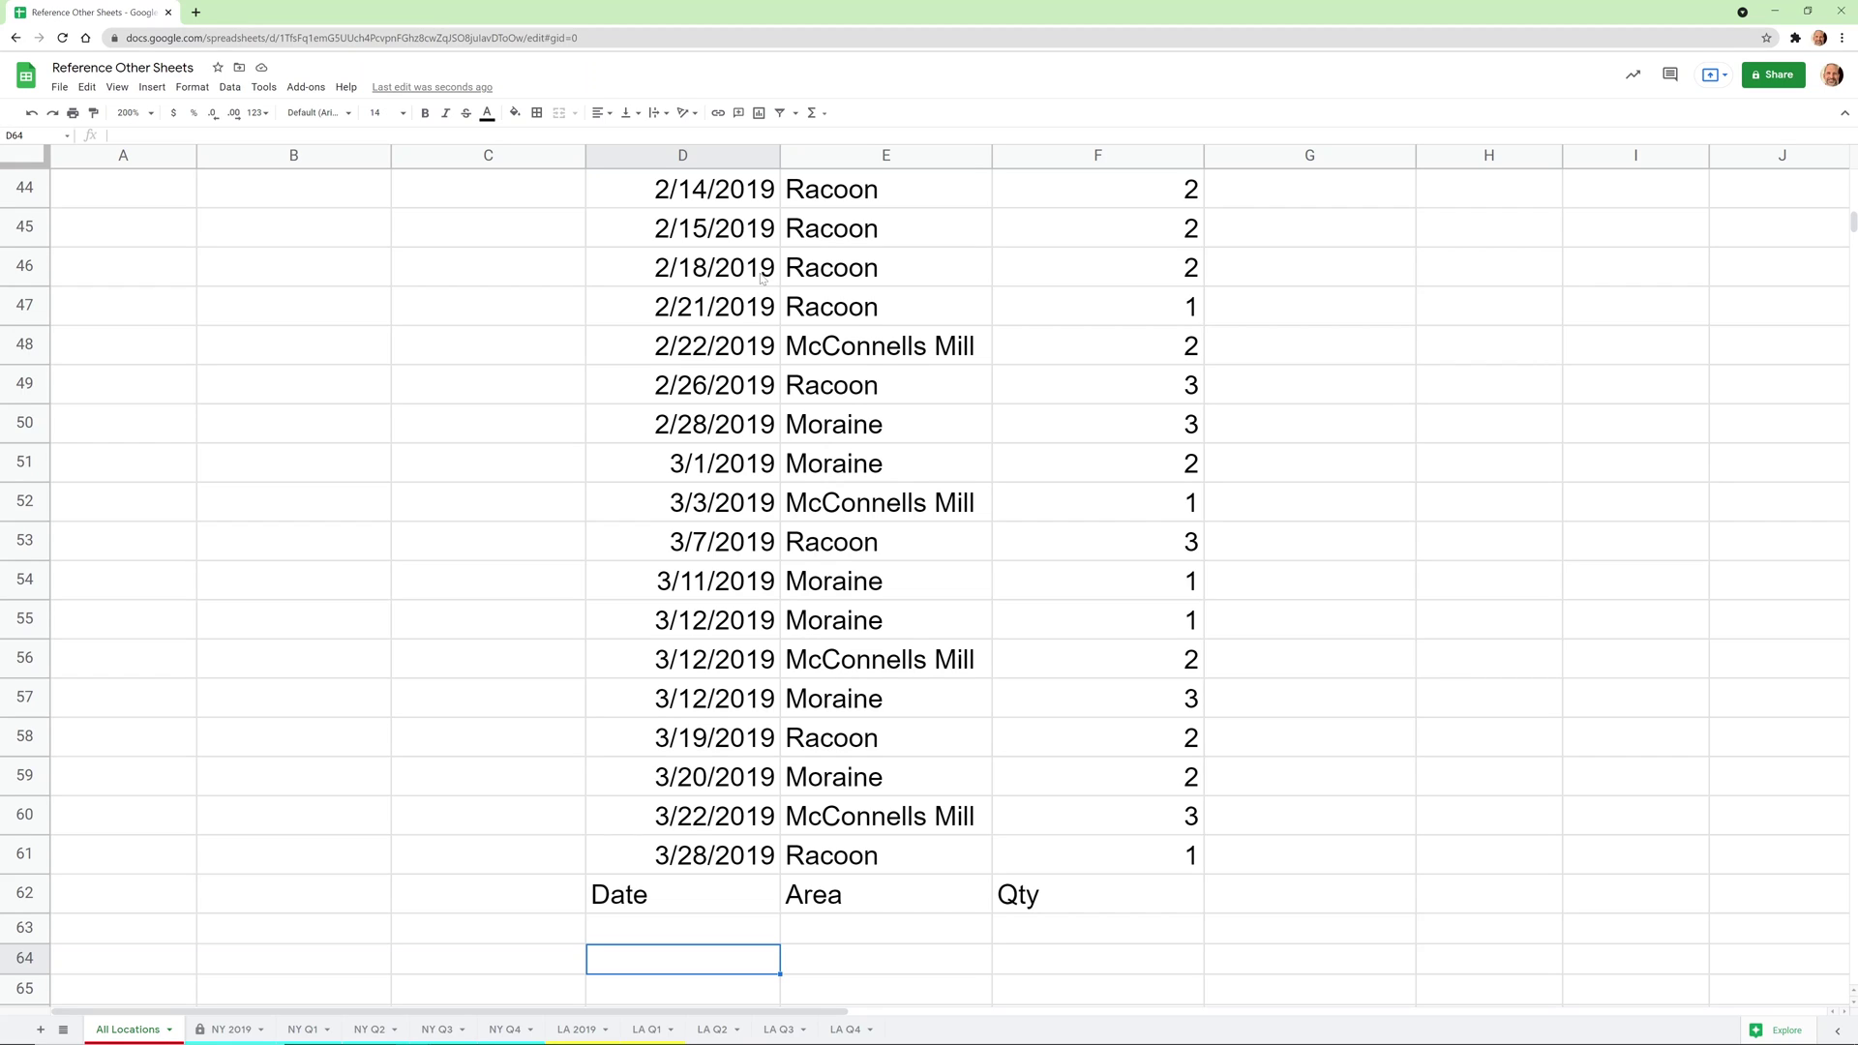
left_click(680, 571)
left_click(712, 267)
key("Down")
key("Down")
key("Down")
key("Down")
key("Down")
key("Down")
key("Down")
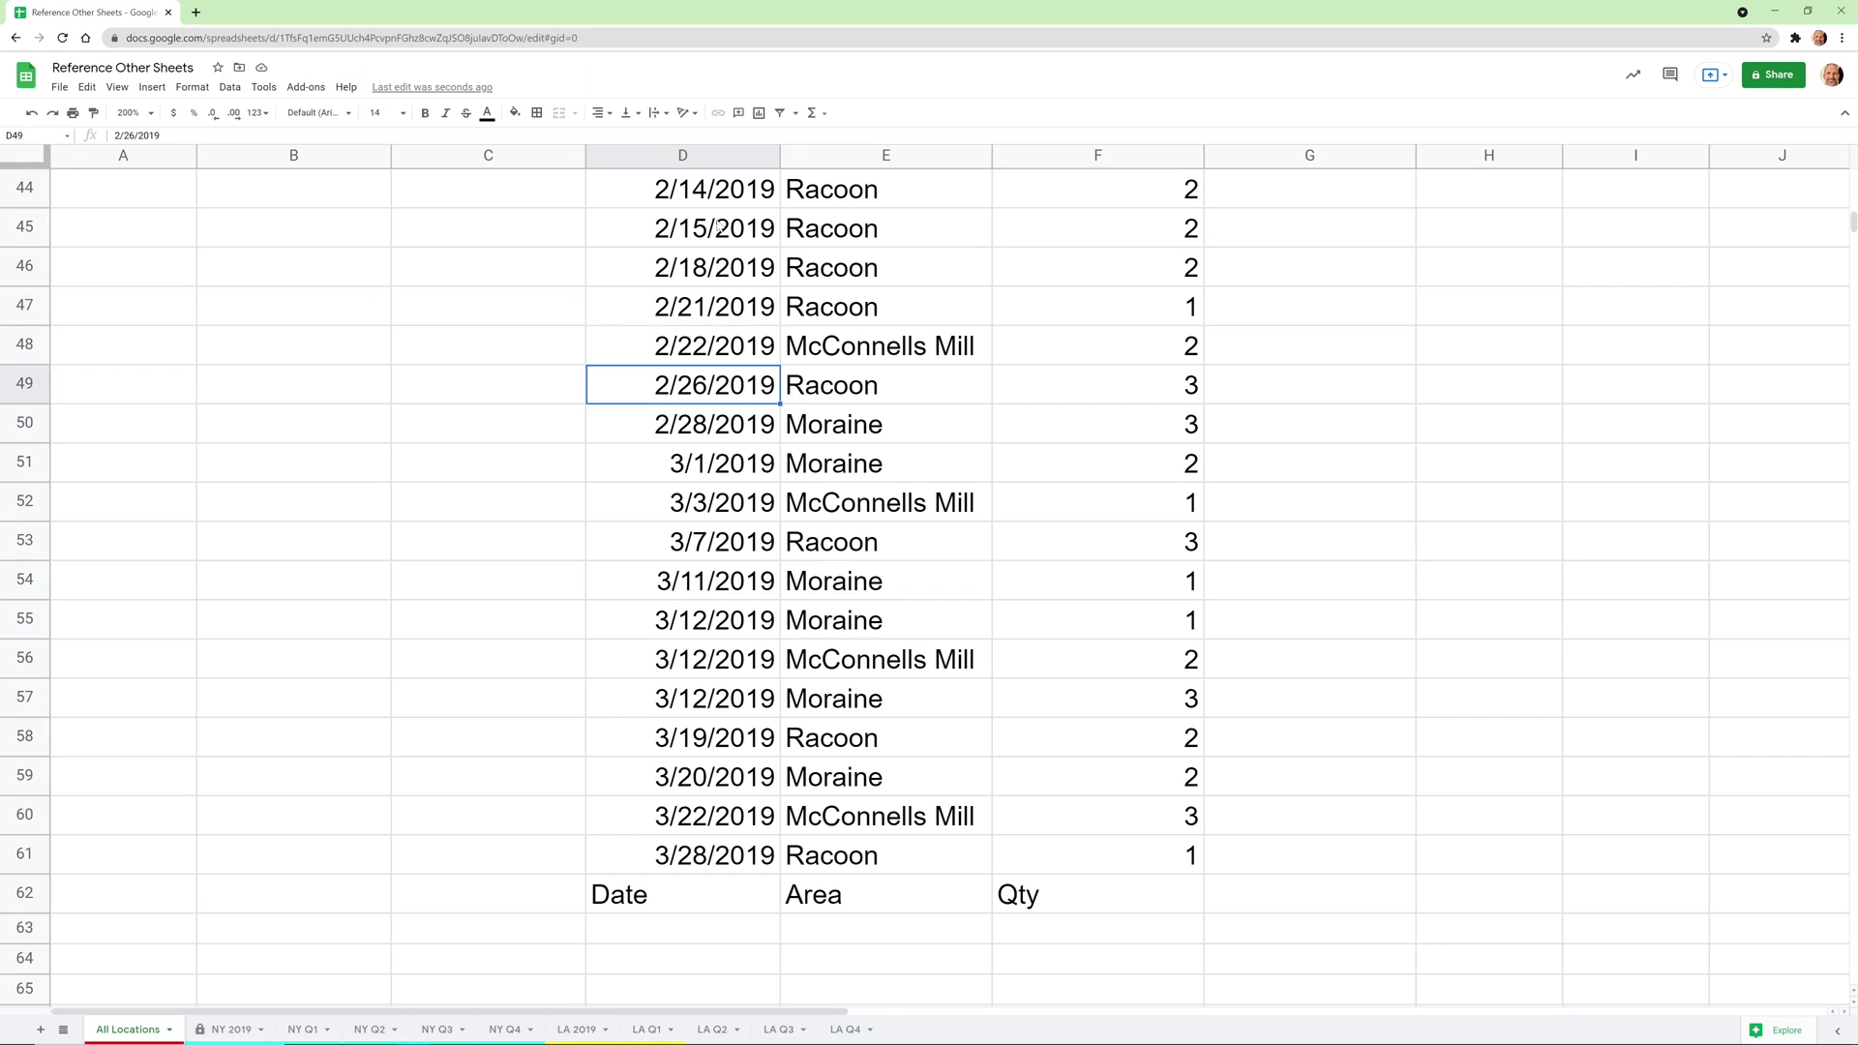
key("Down")
key("Down")
key("Down")
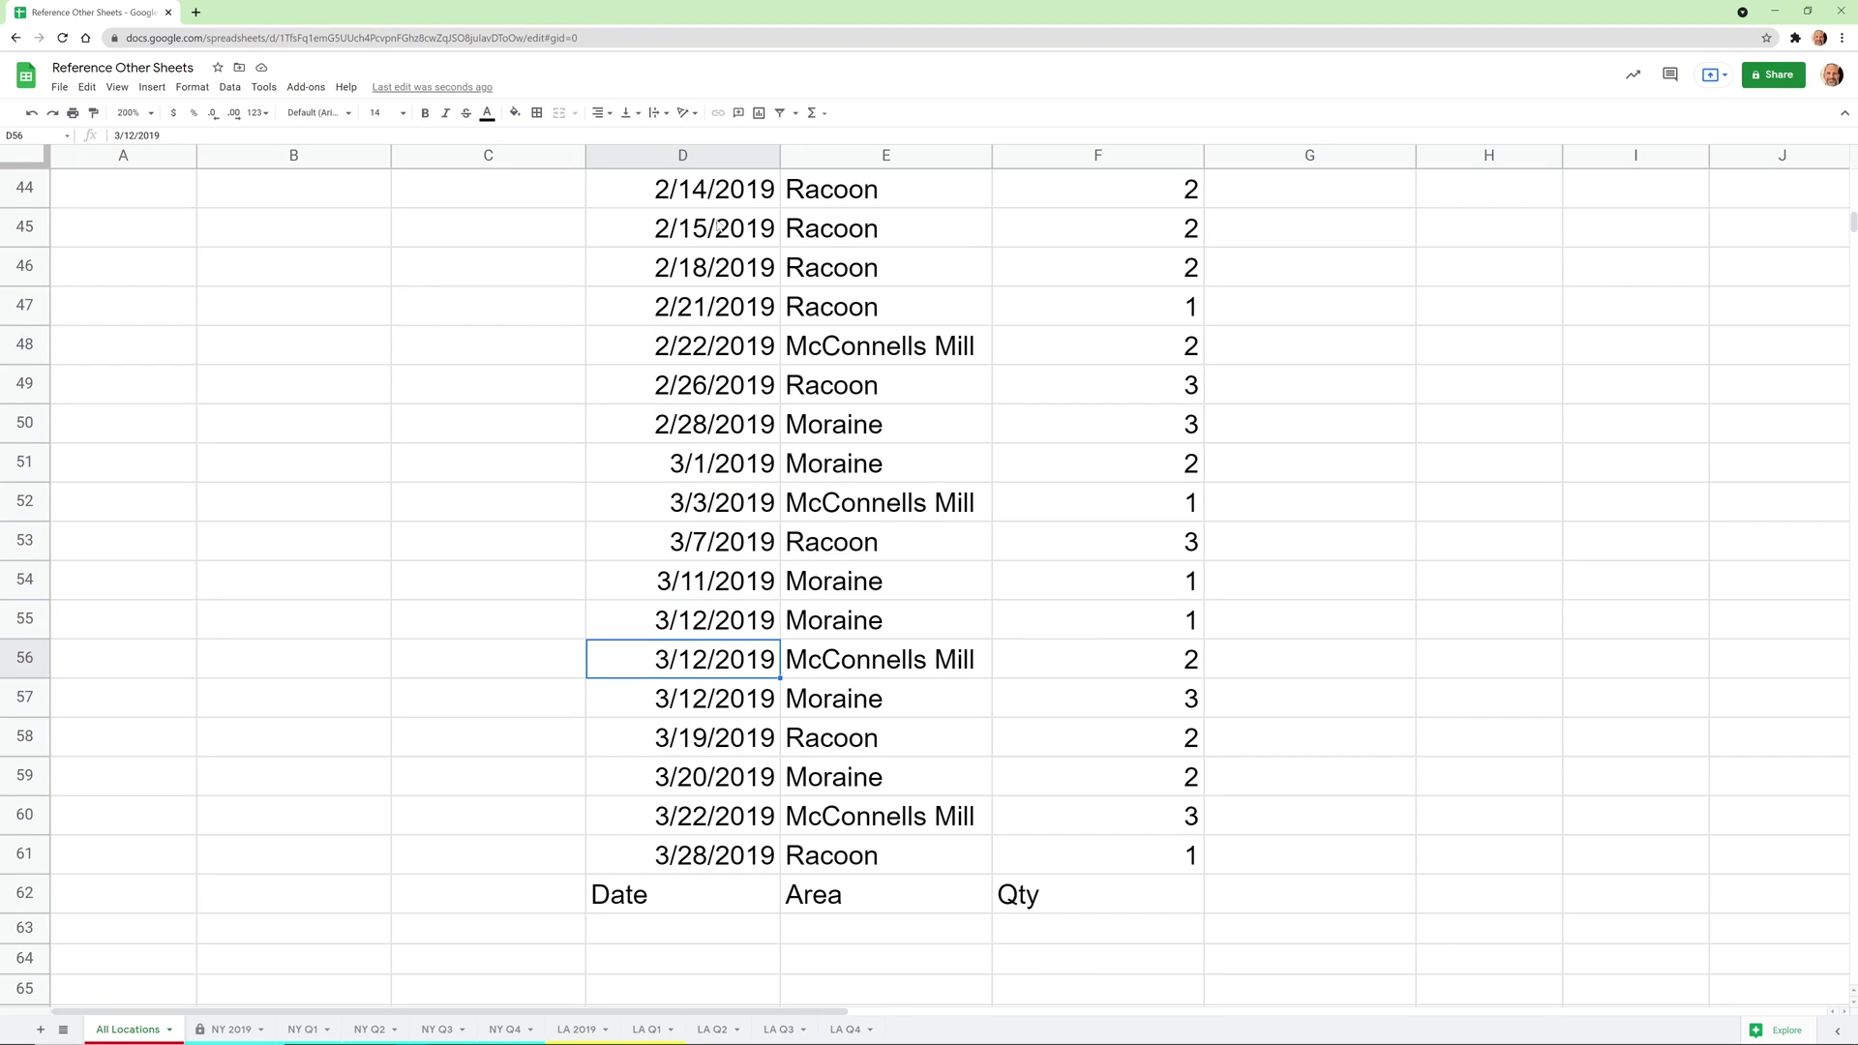